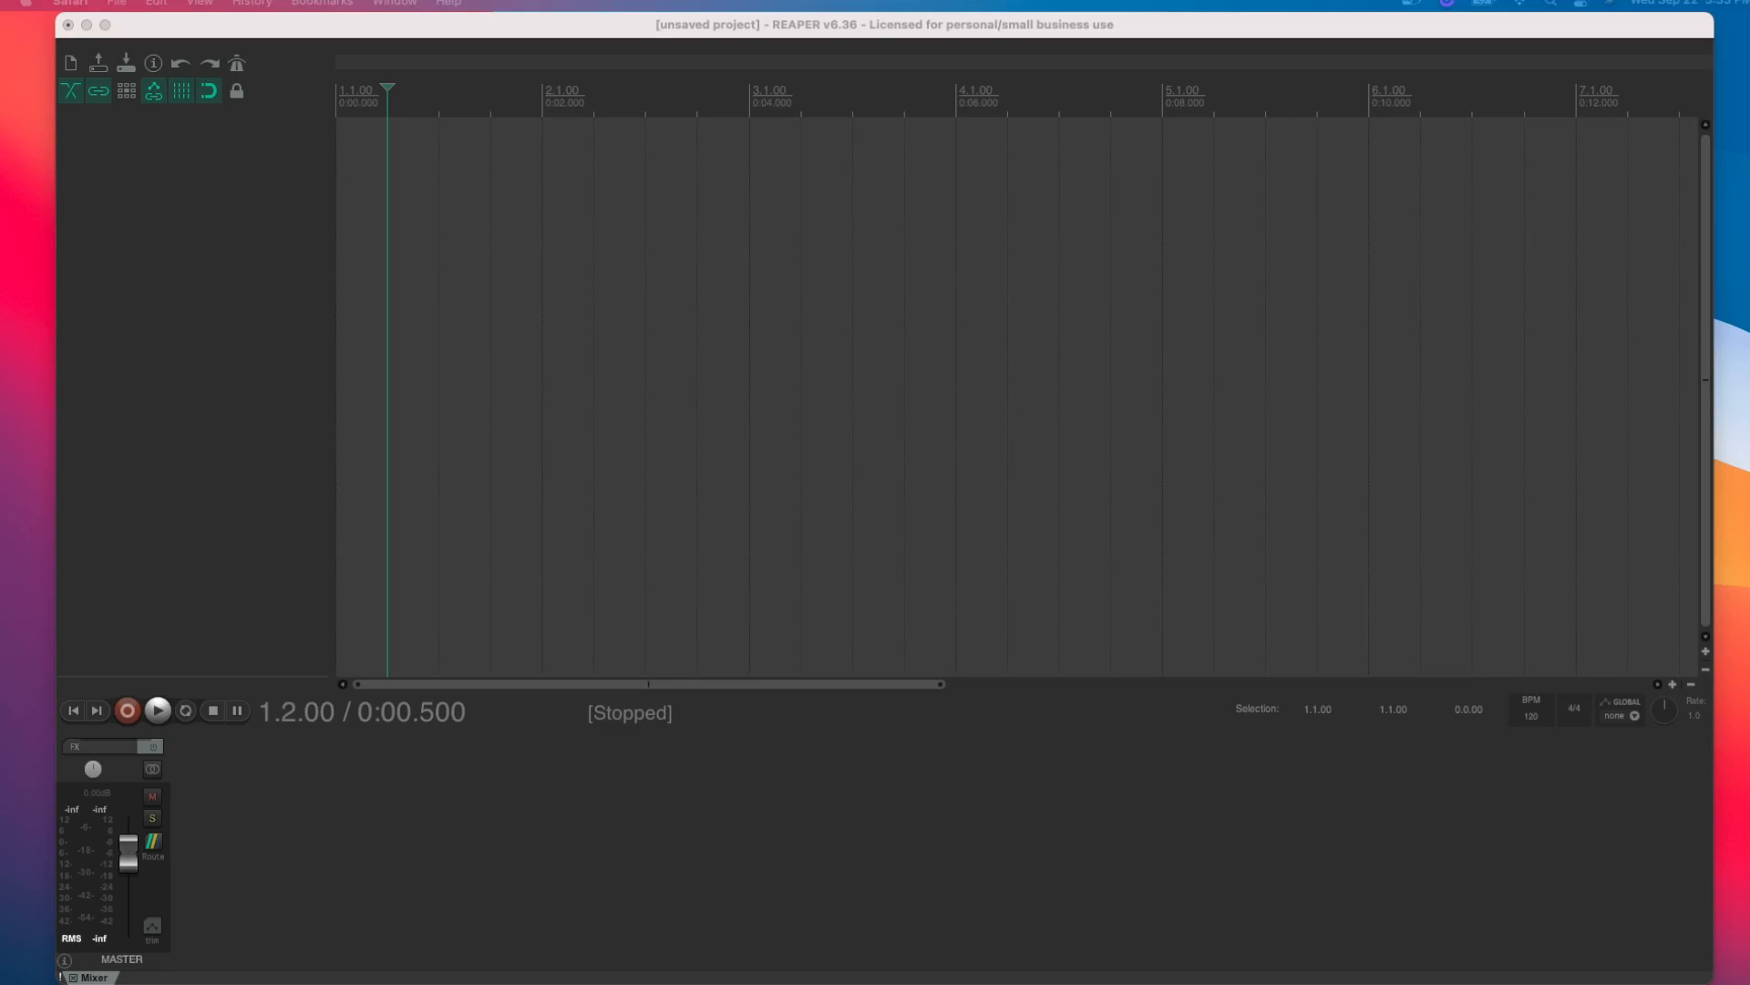
Open the audio device preferences and look through the list of available audio devices
{"action": "left_click", "coordinate": [236, 190]}
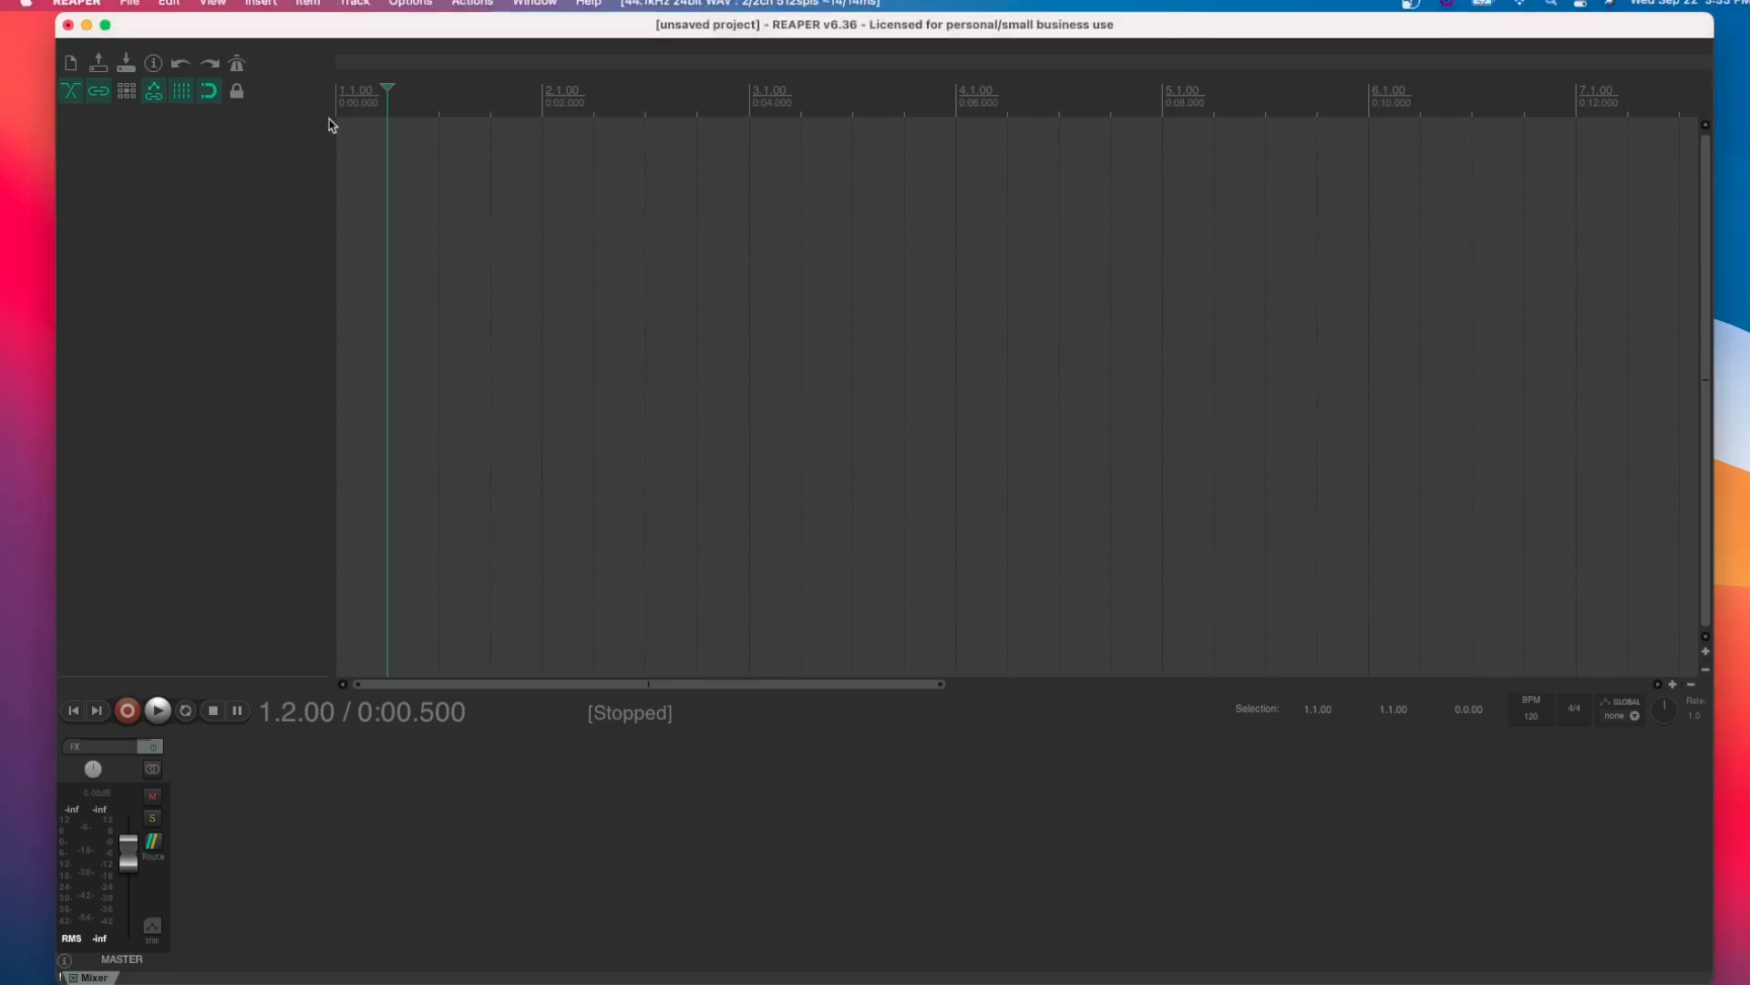
{"action": "left_click", "coordinate": [410, 4]}
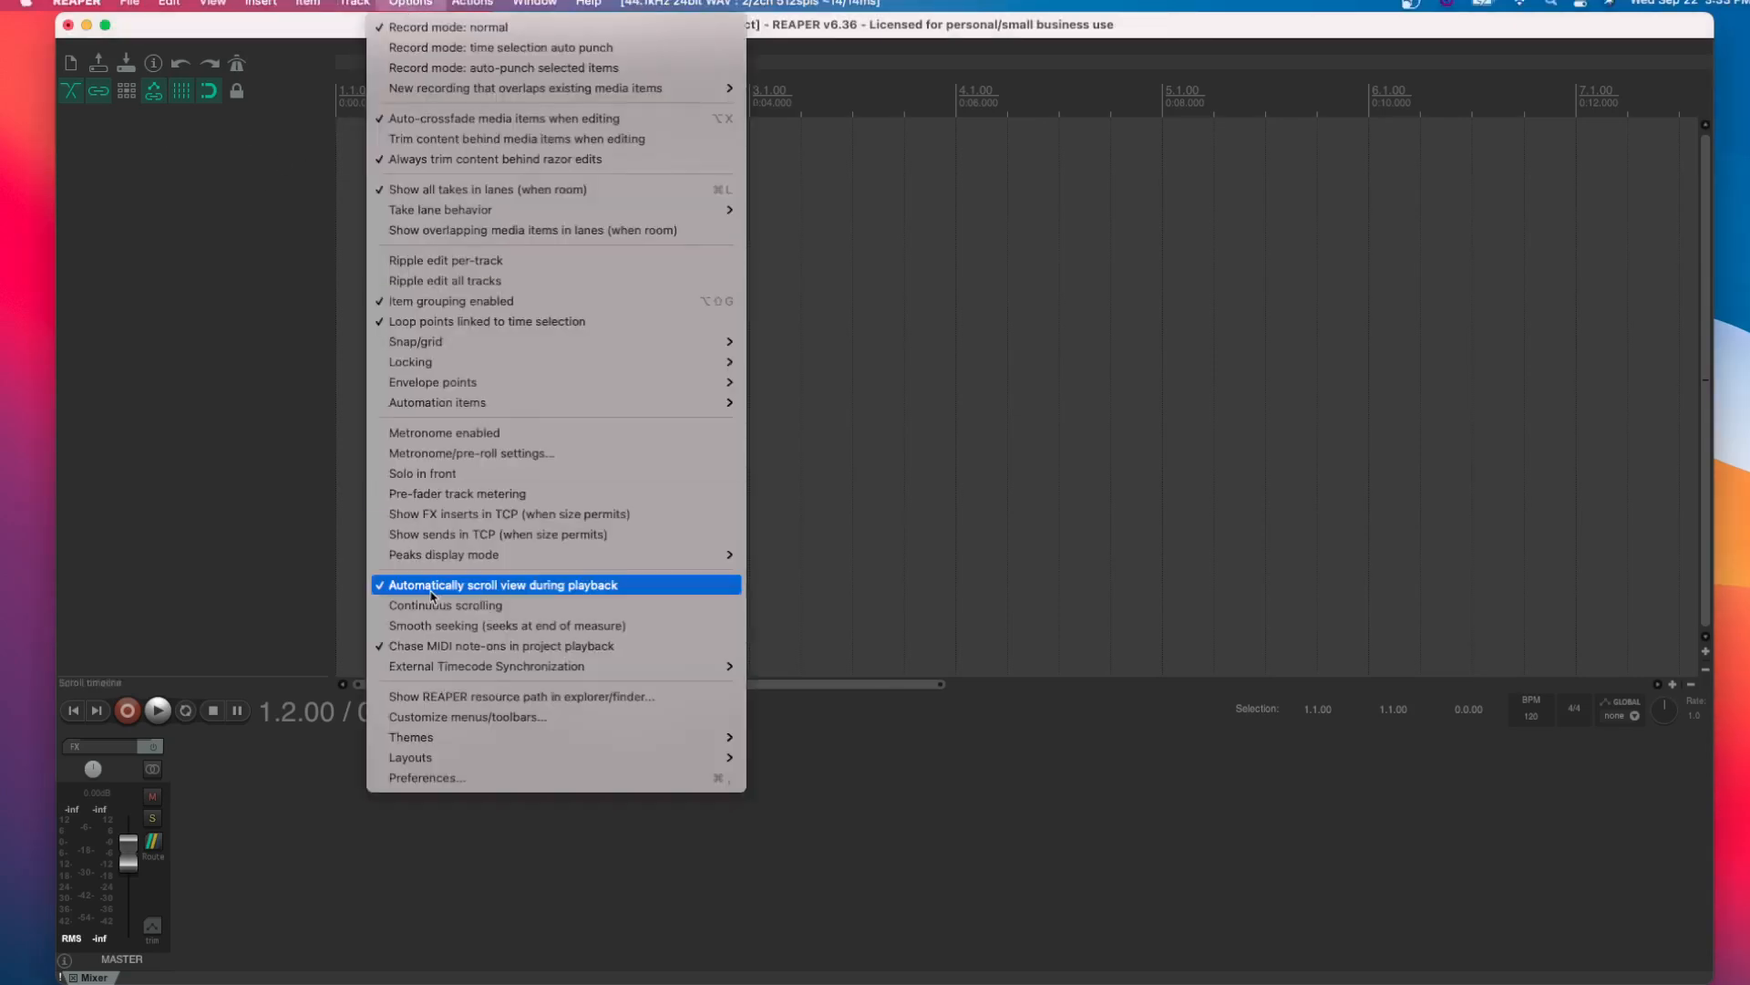
{"action": "left_click", "coordinate": [481, 775]}
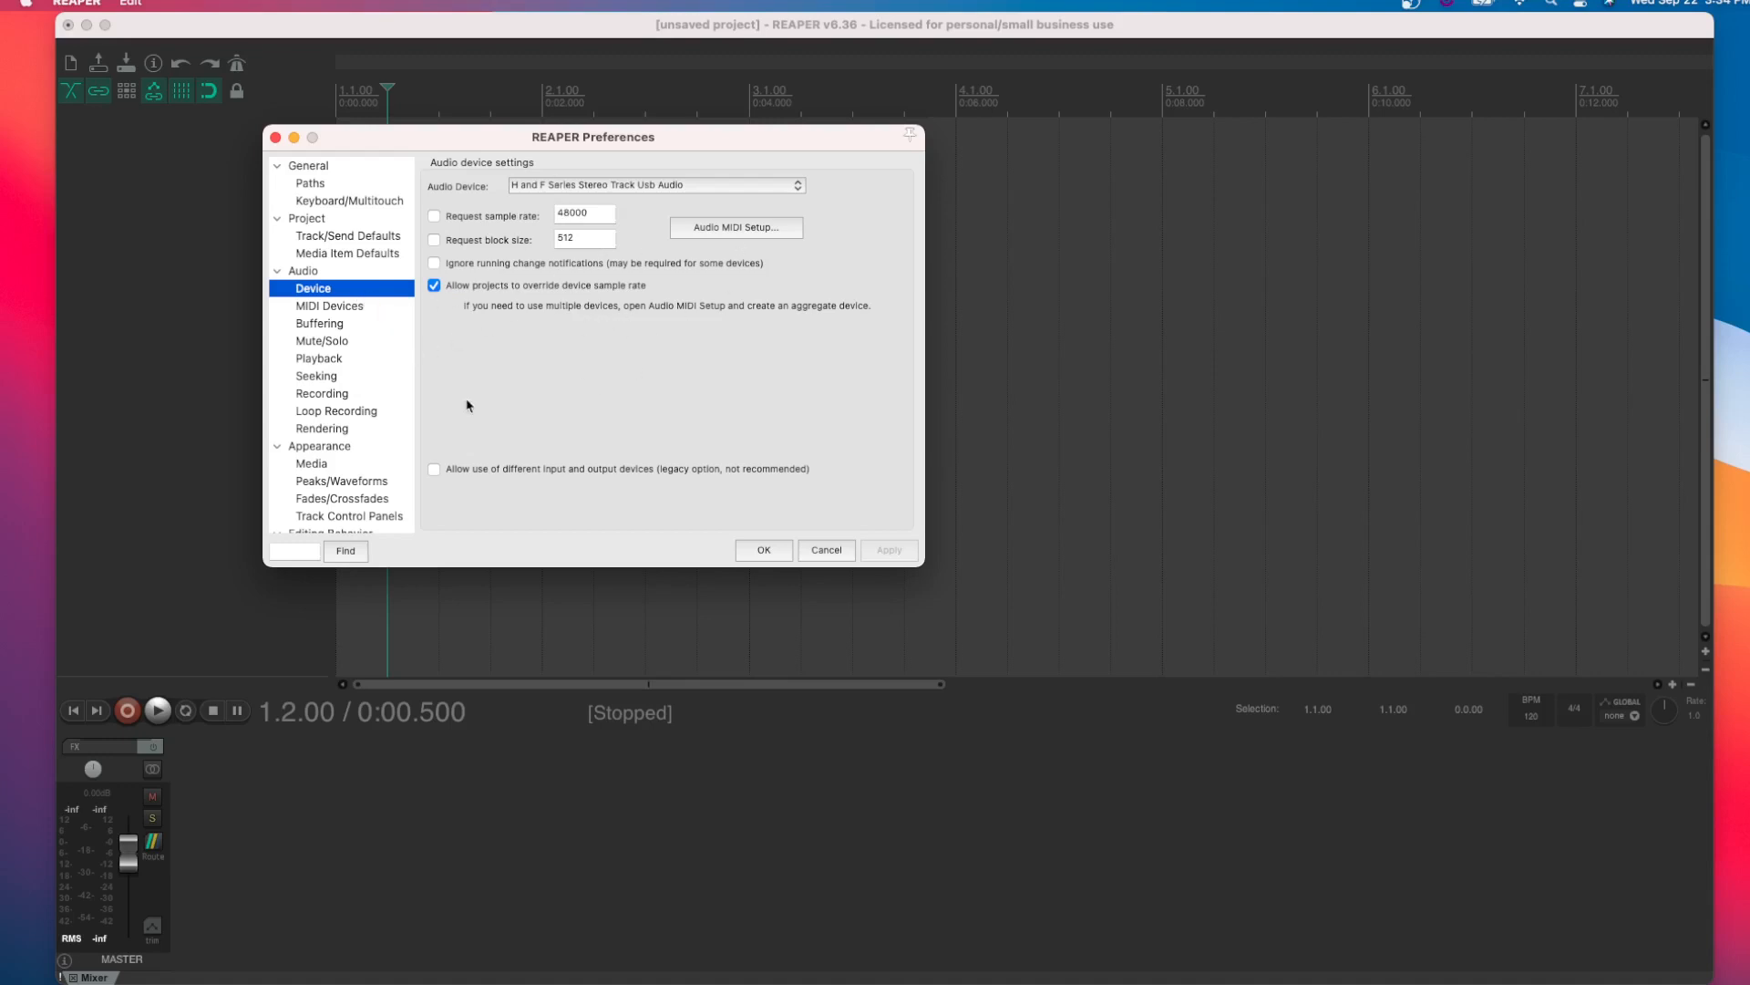
{"action": "left_click", "coordinate": [536, 187]}
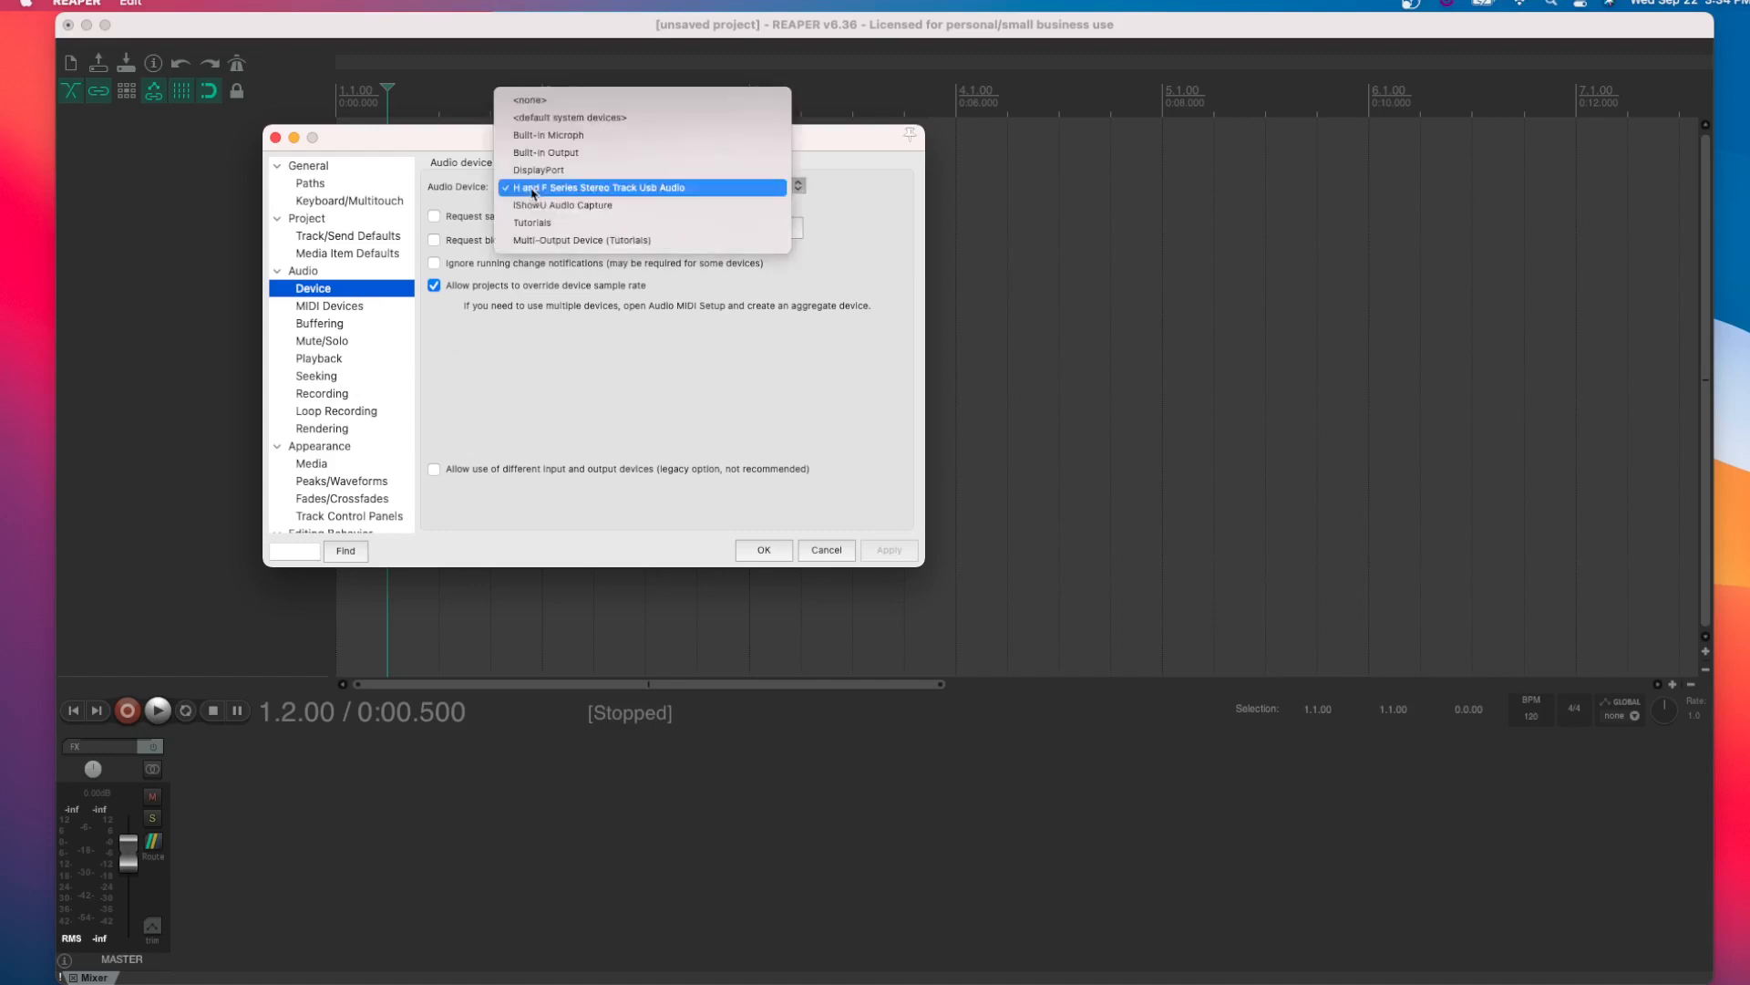
{"action": "left_click", "coordinate": [454, 348]}
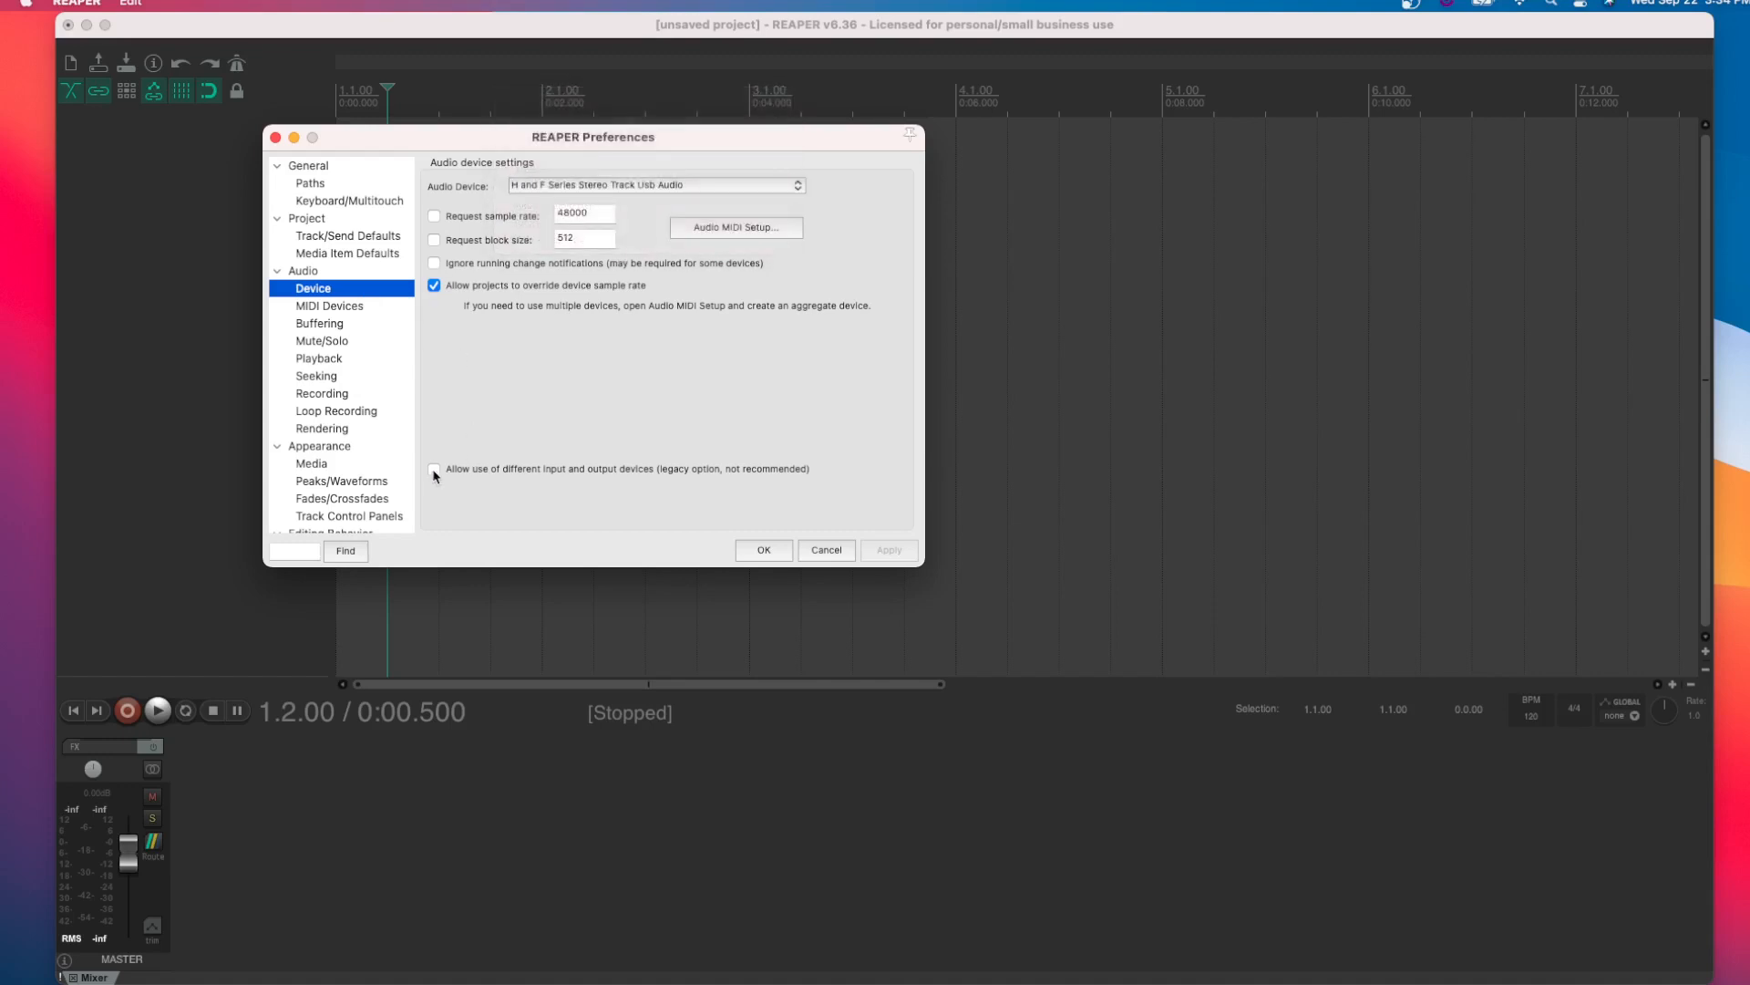
Try the legacy option allowing different input and output devices, switch it off again and accept the preferences
{"action": "left_click", "coordinate": [434, 470]}
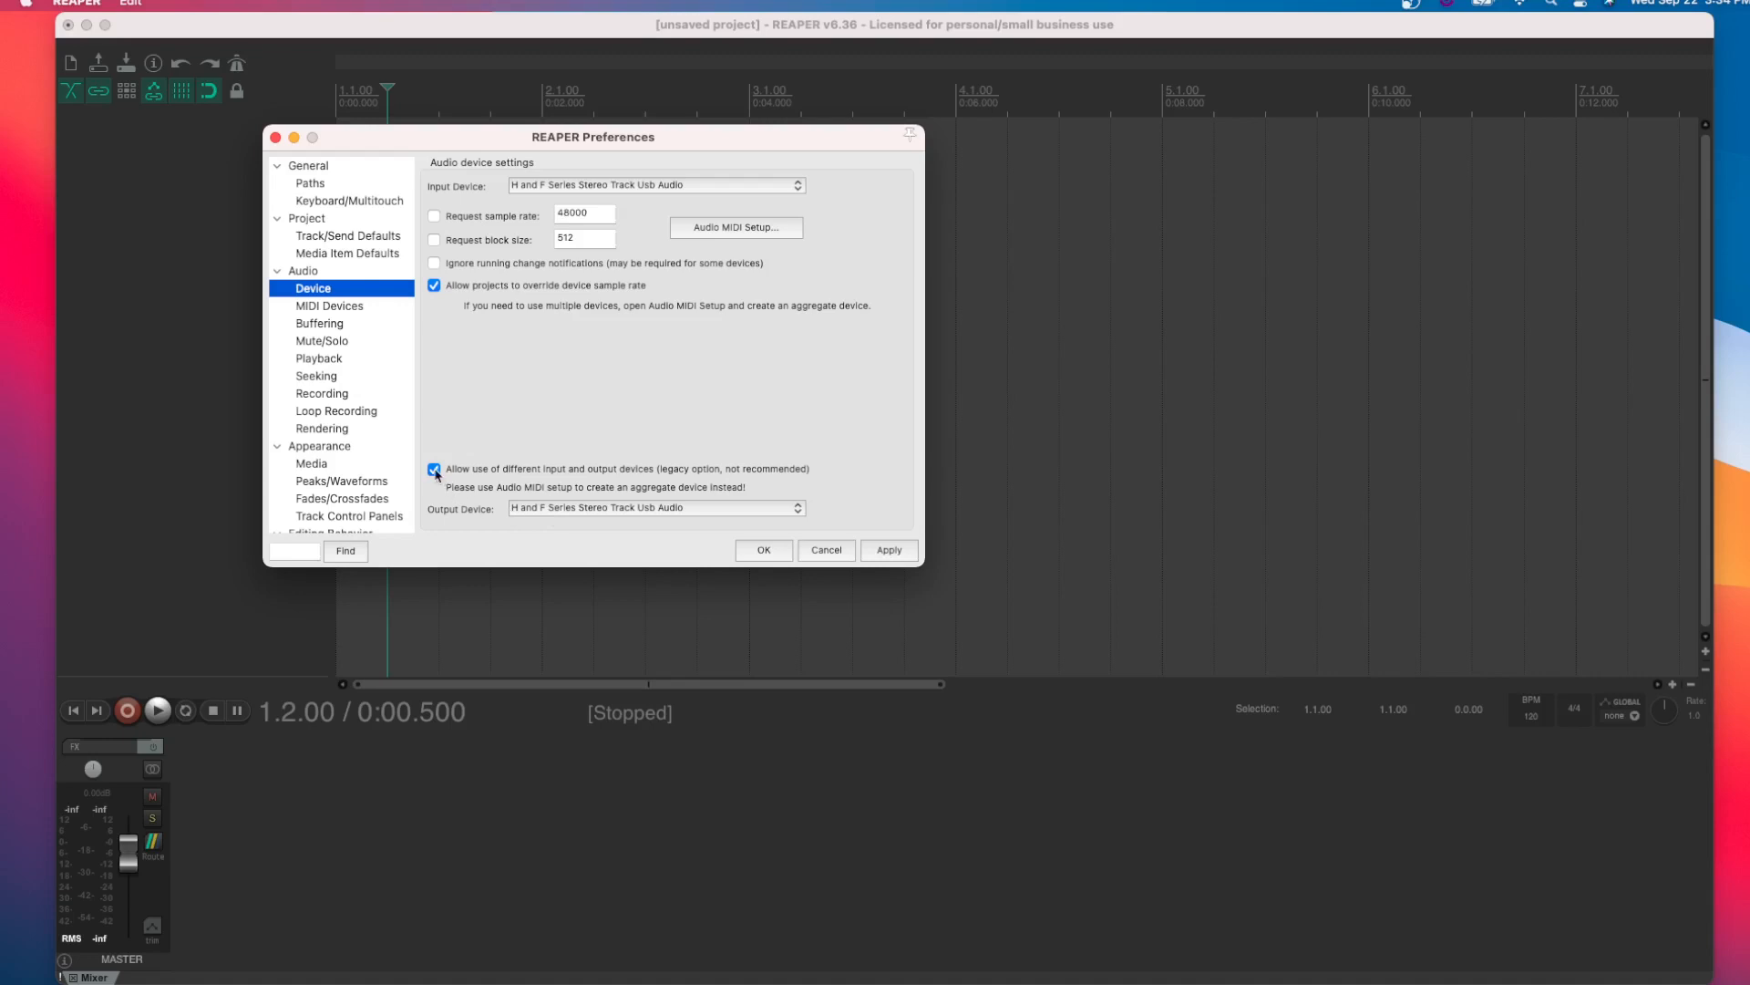
{"action": "left_click", "coordinate": [434, 470]}
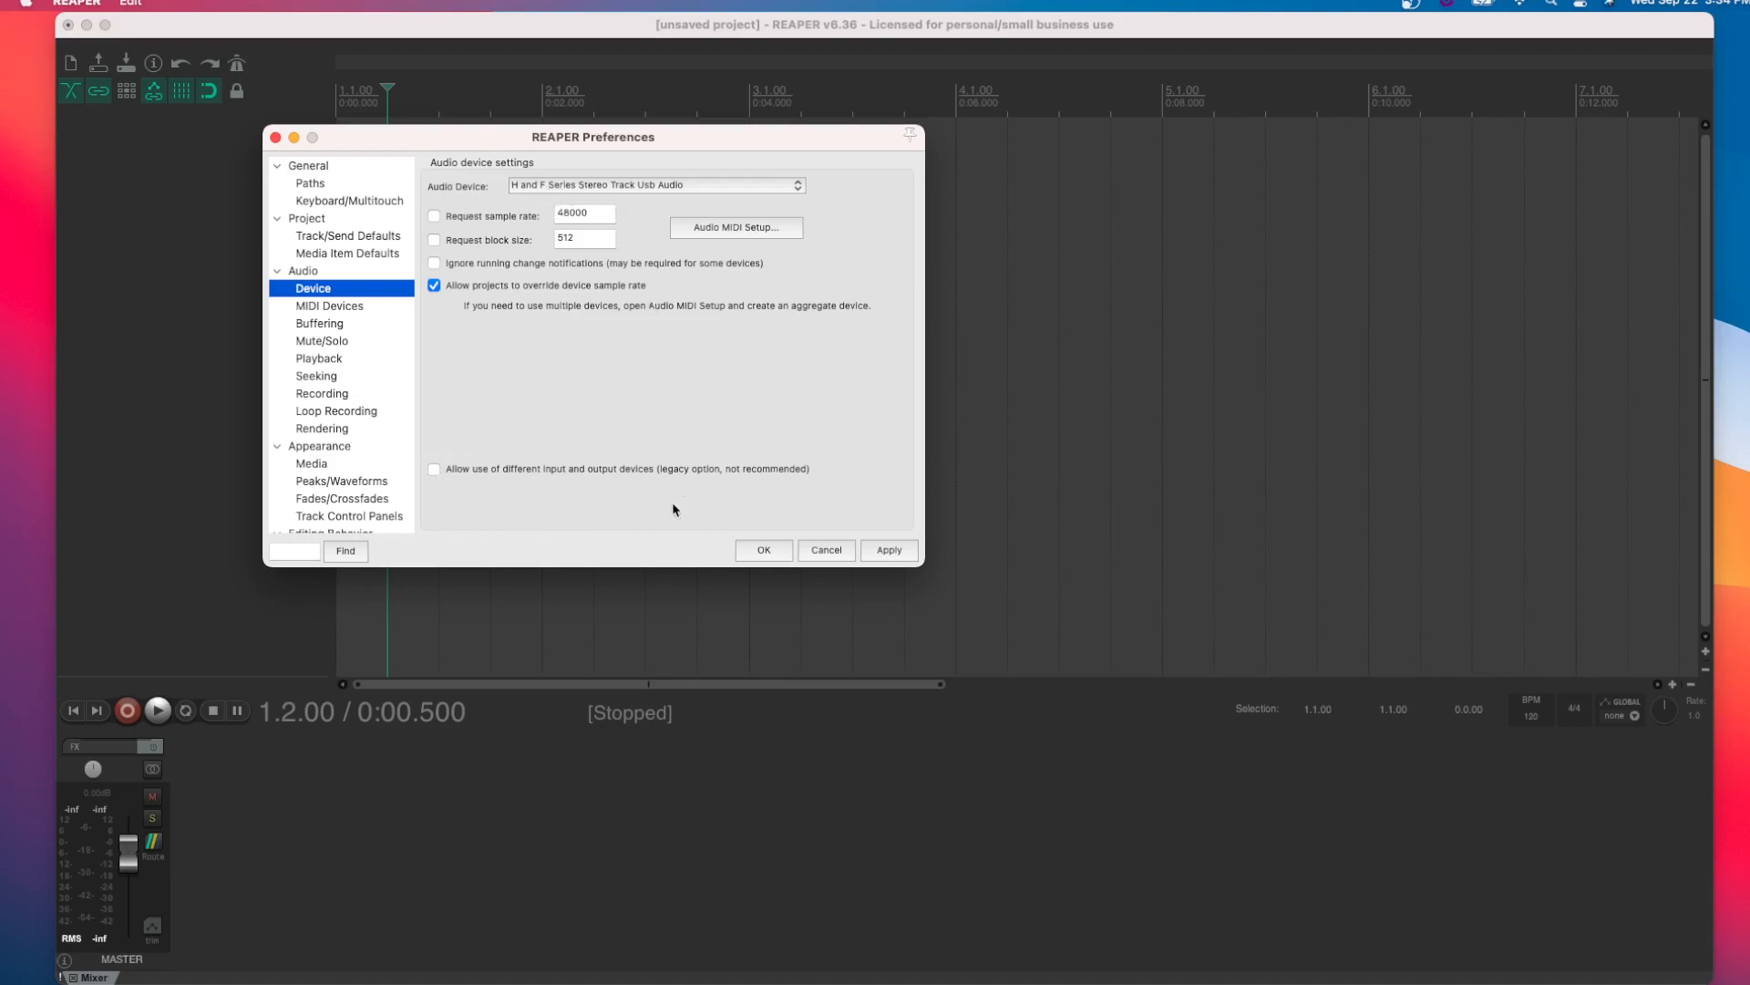
{"action": "left_click", "coordinate": [774, 554]}
Reopen the audio device preferences to check the selected audio device, and accept them without changes
{"action": "left_click", "coordinate": [410, 3]}
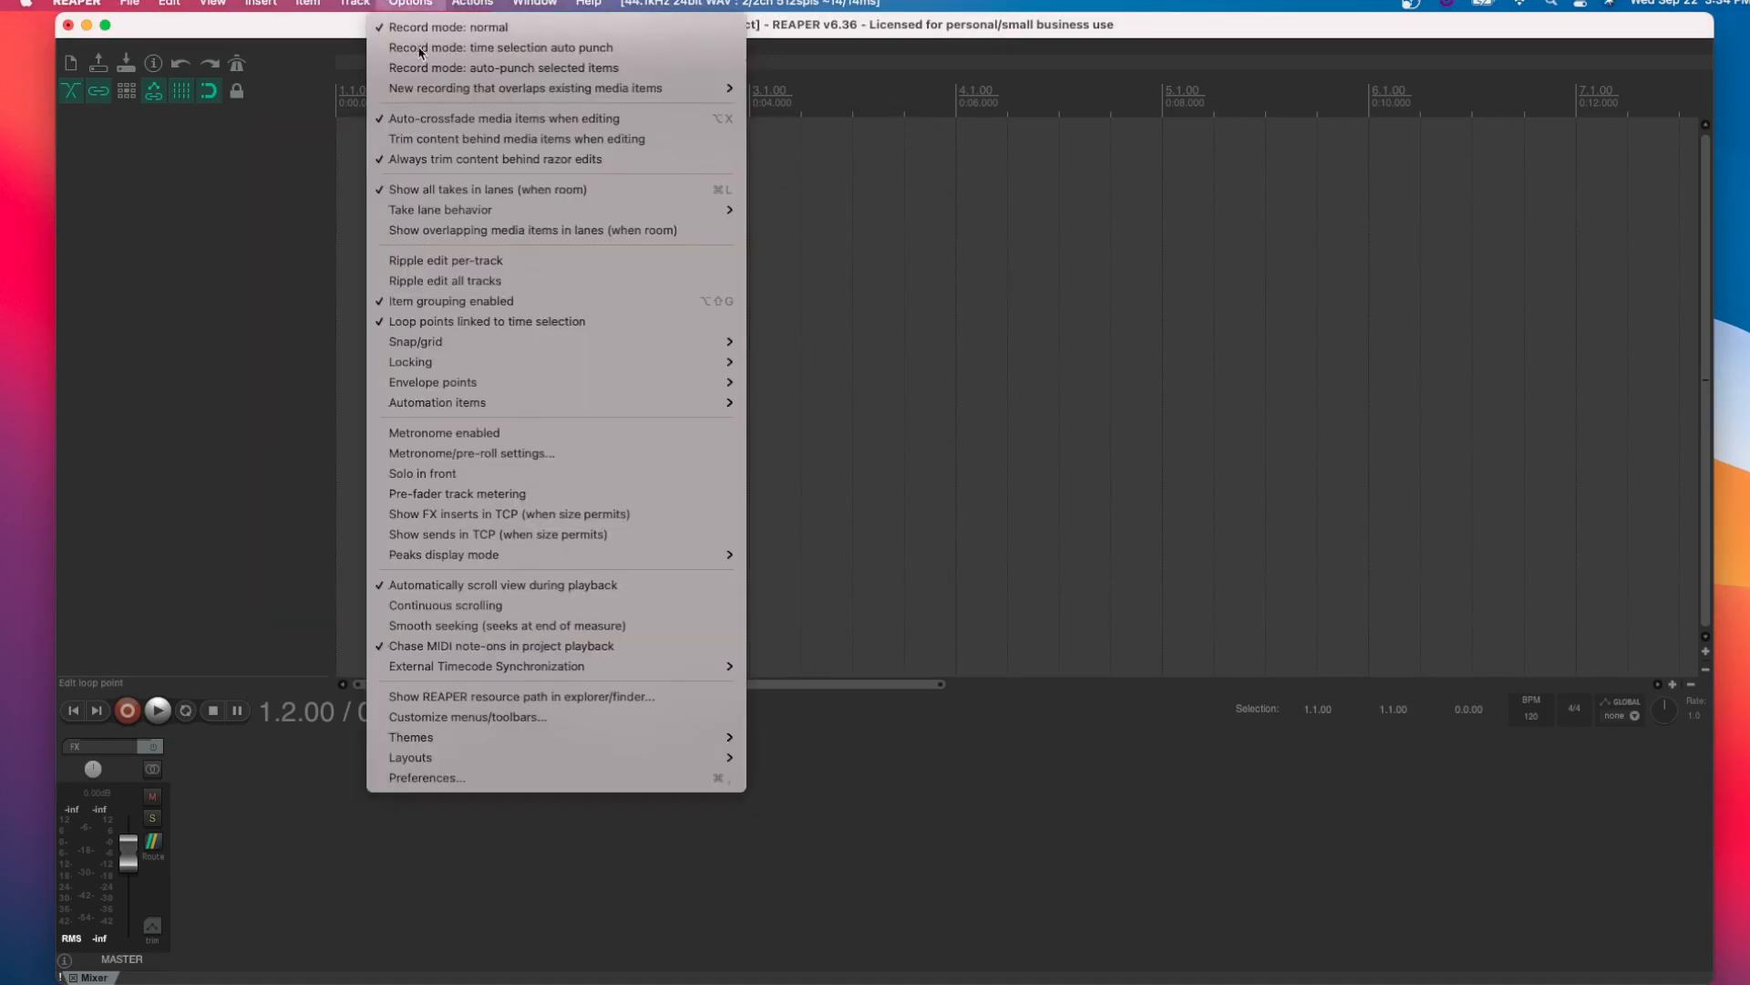
{"action": "left_click", "coordinate": [496, 777]}
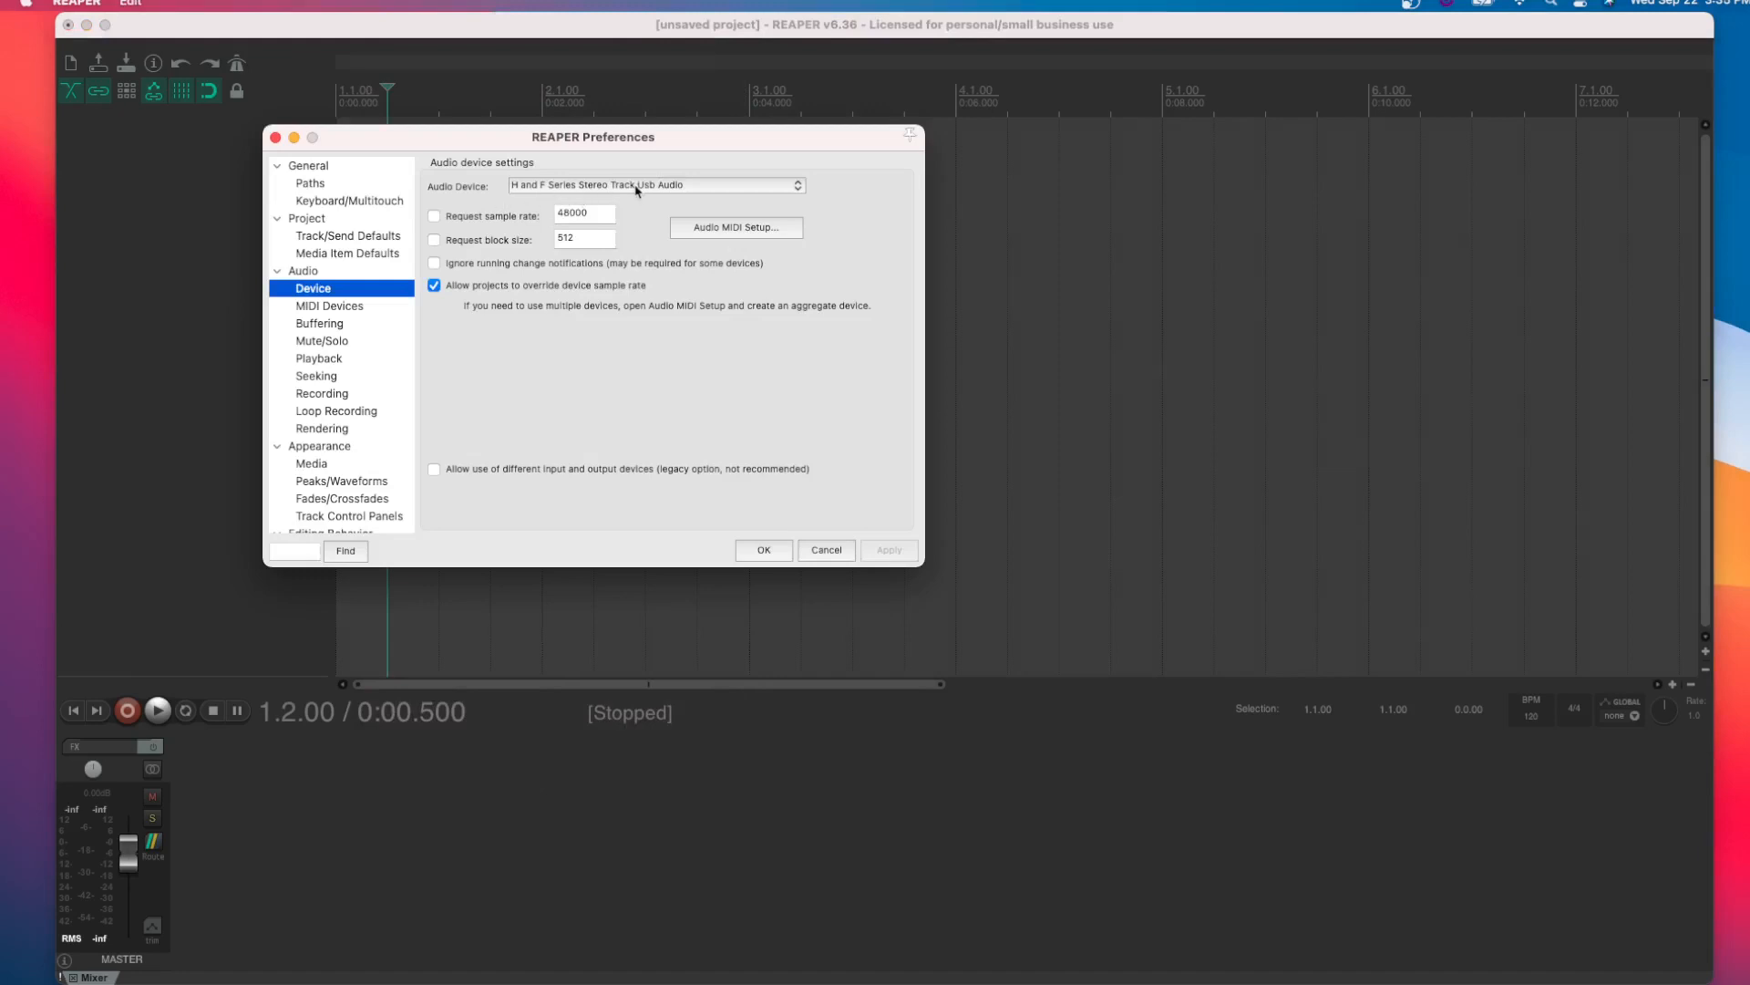
{"action": "left_click", "coordinate": [771, 553]}
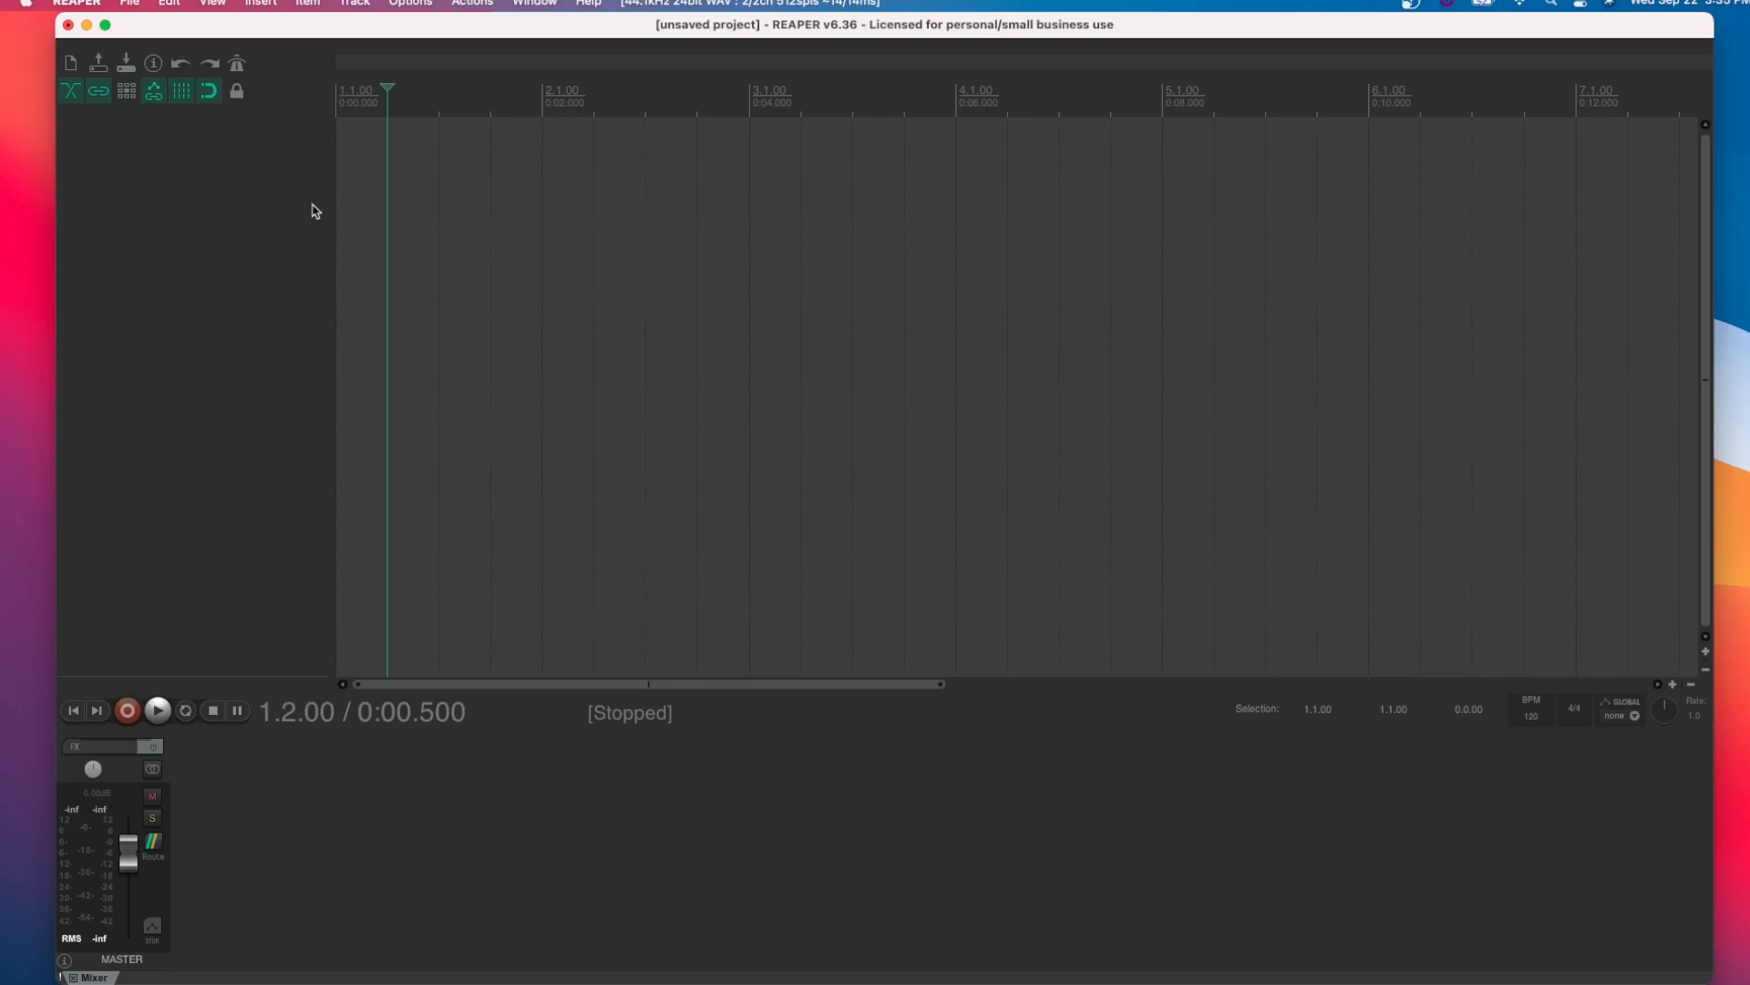
Insert the media file de-profundis-sample2.wav from the Desktop folder at the edit cursor
{"action": "left_click", "coordinate": [308, 3]}
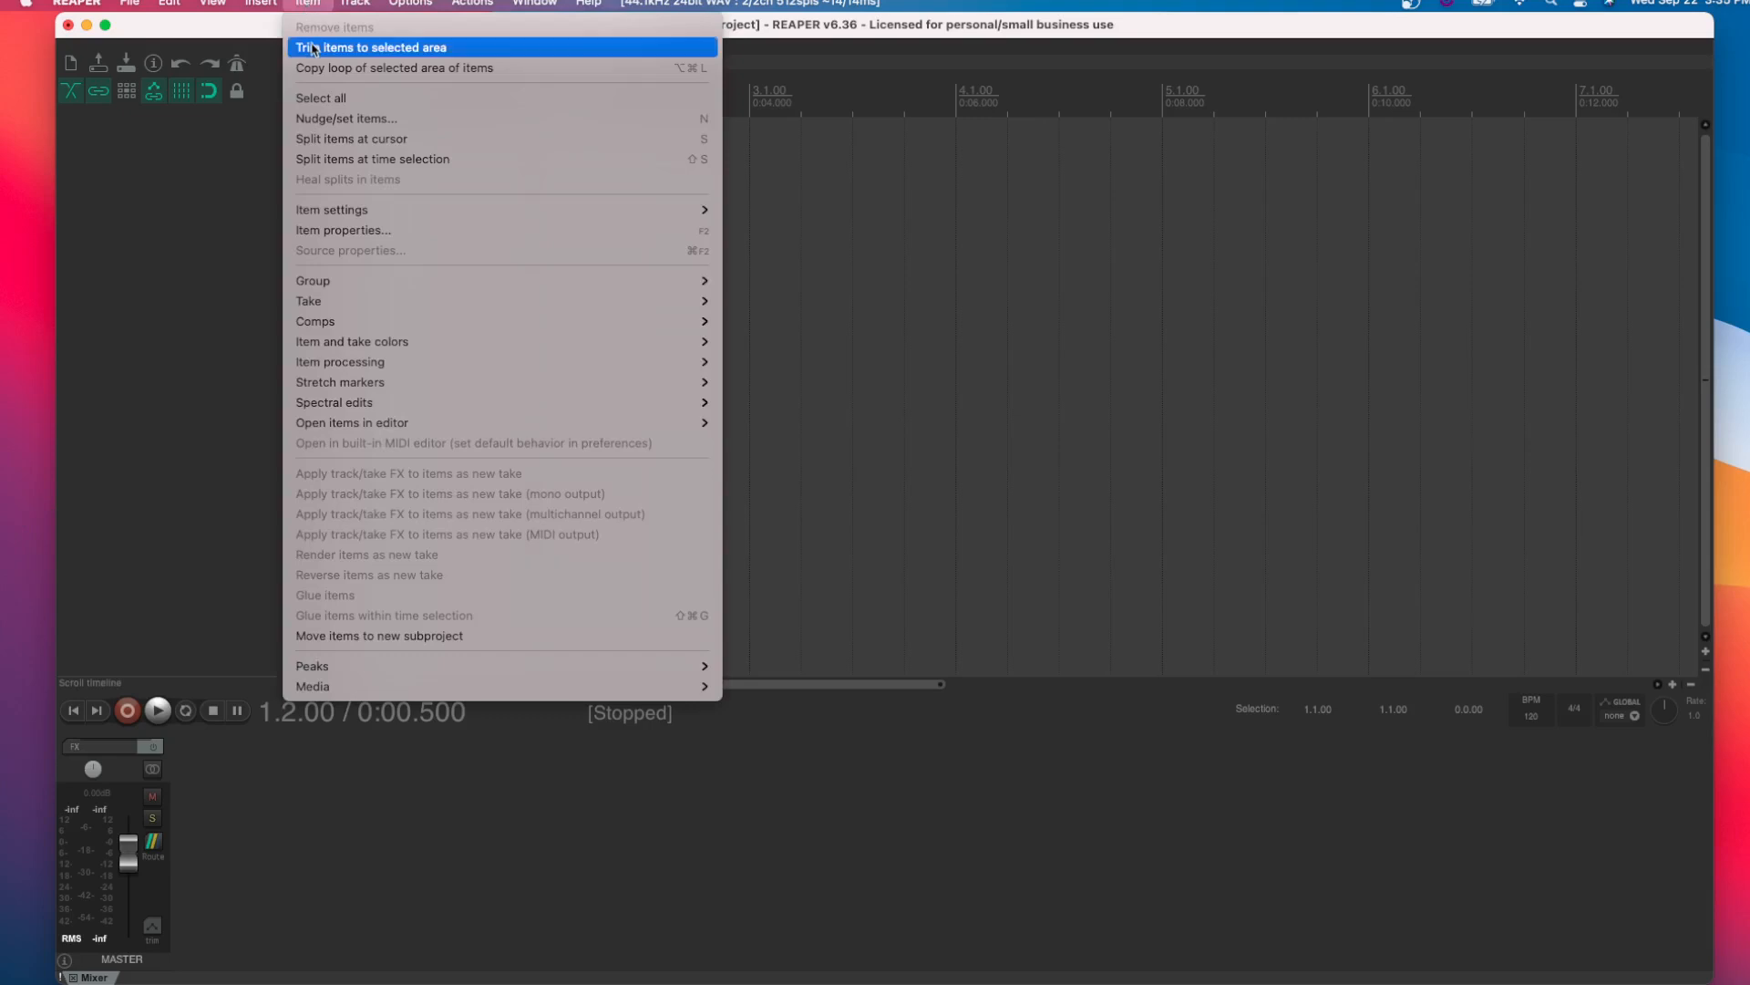
{"action": "mouse_move", "coordinate": [260, 3]}
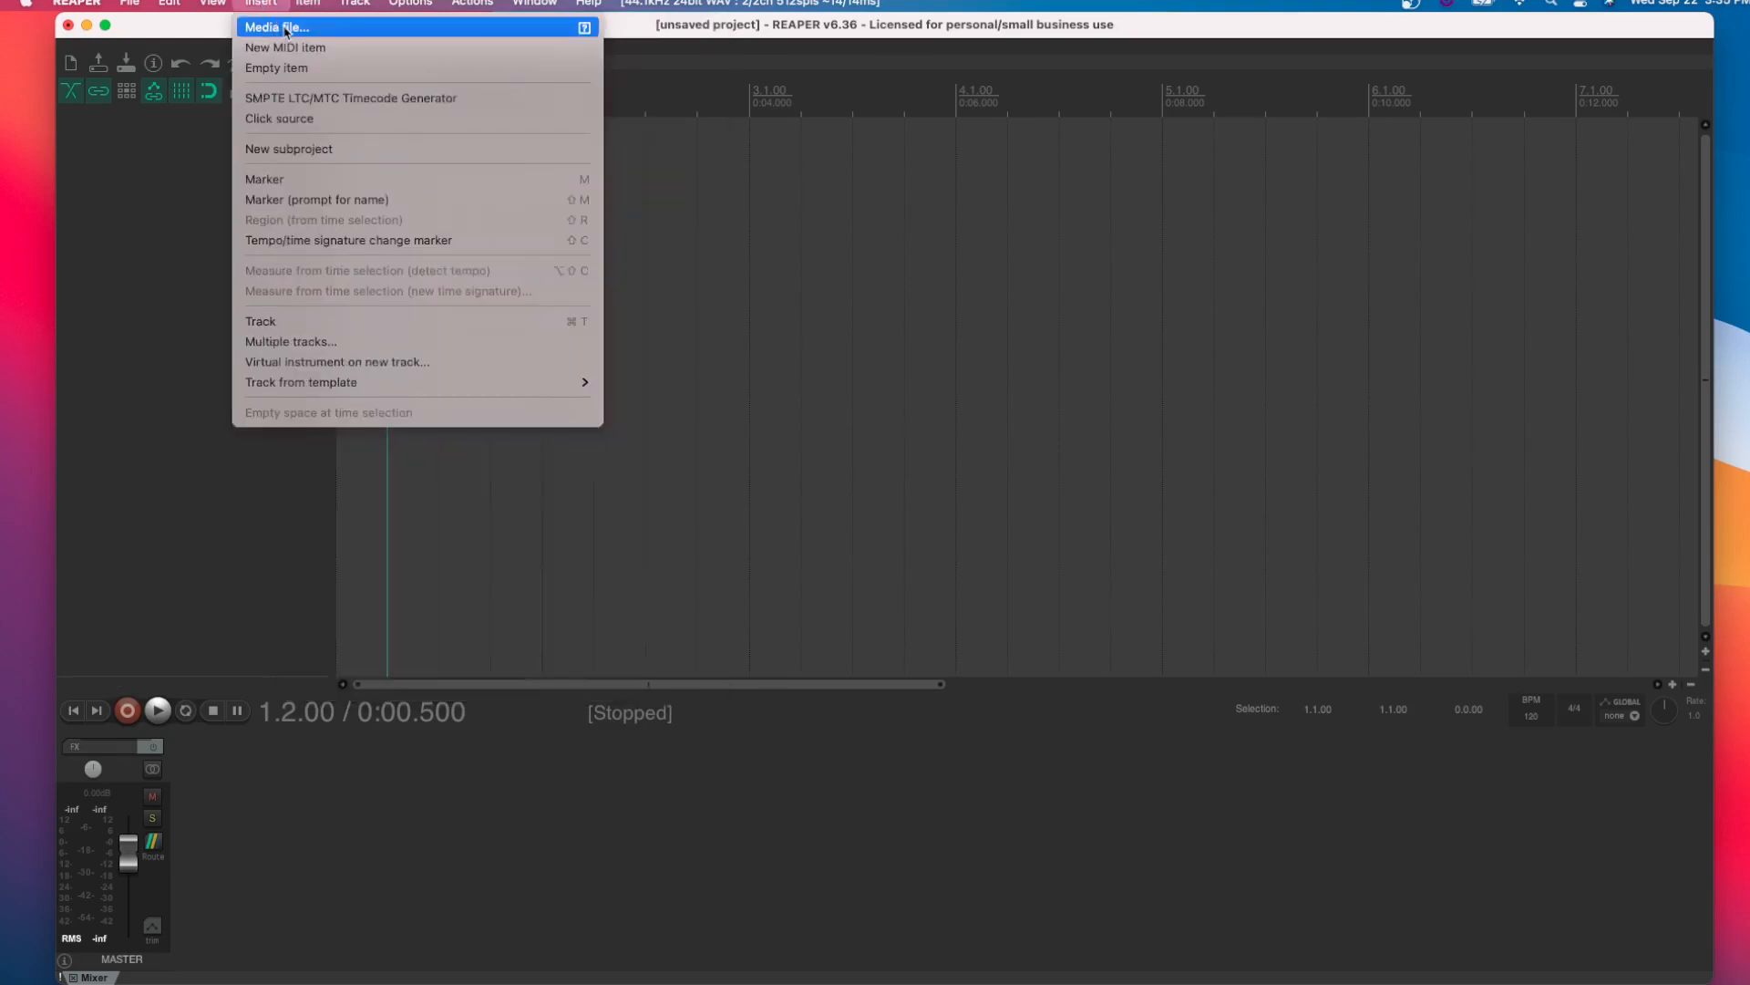
{"action": "left_click", "coordinate": [286, 27]}
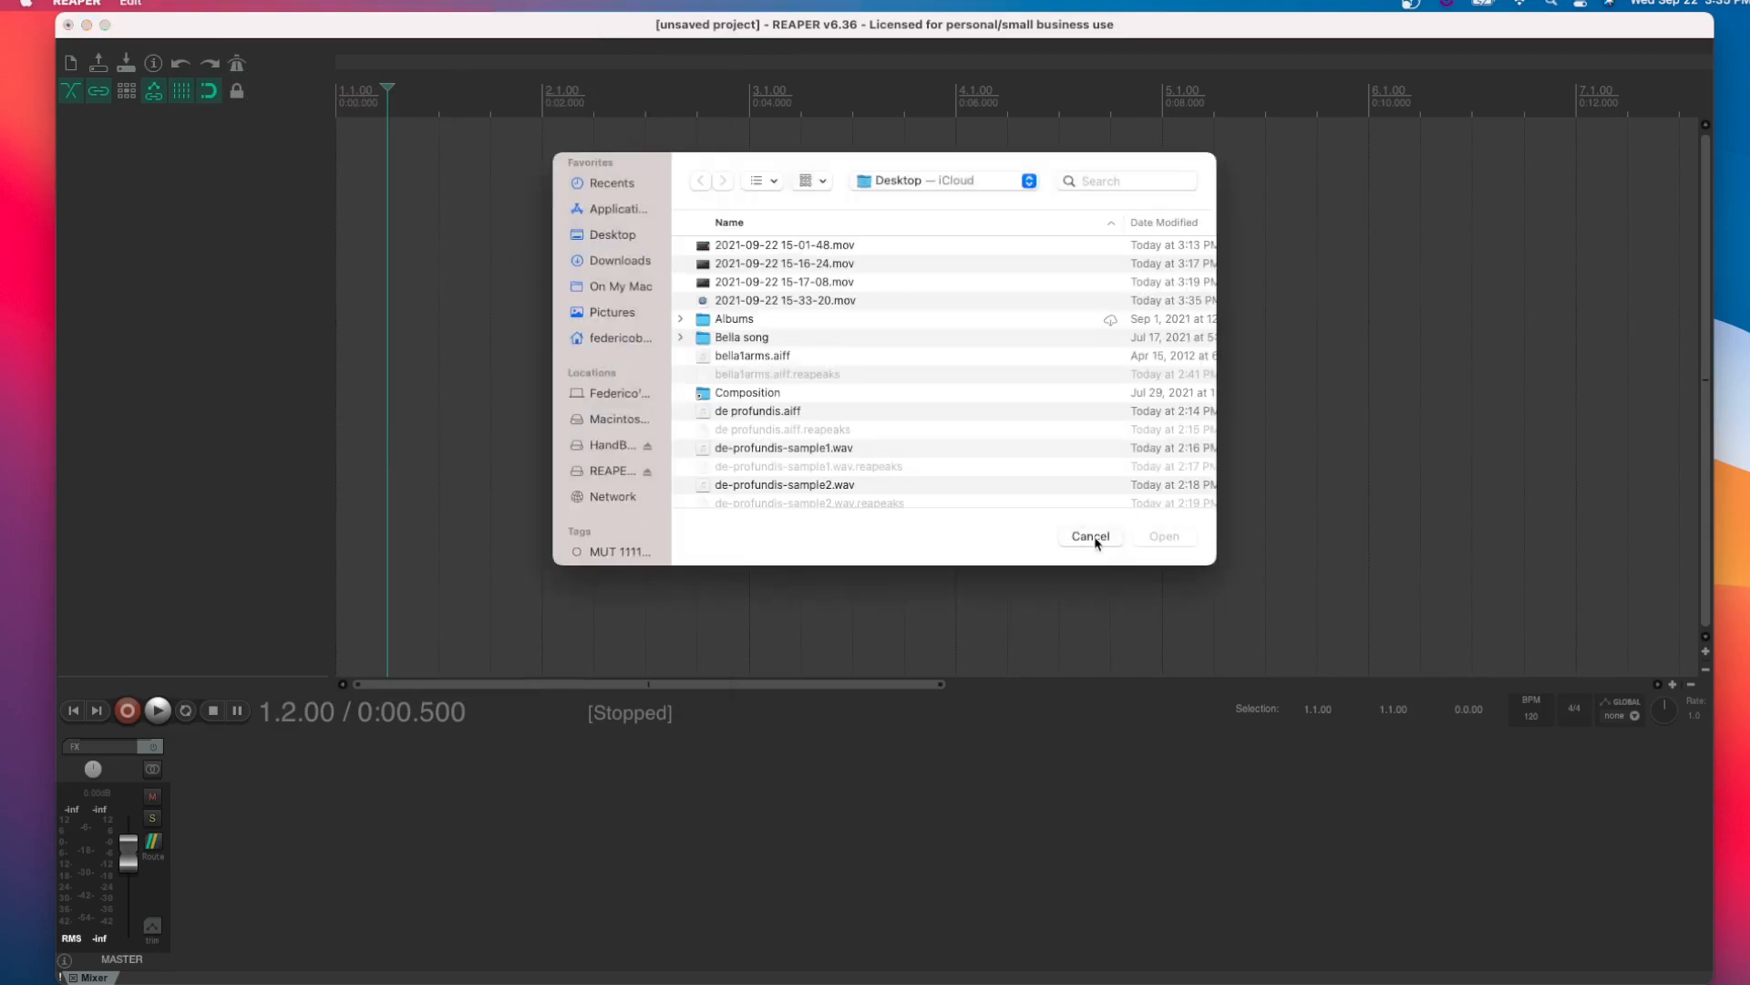
{"action": "left_click", "coordinate": [839, 484]}
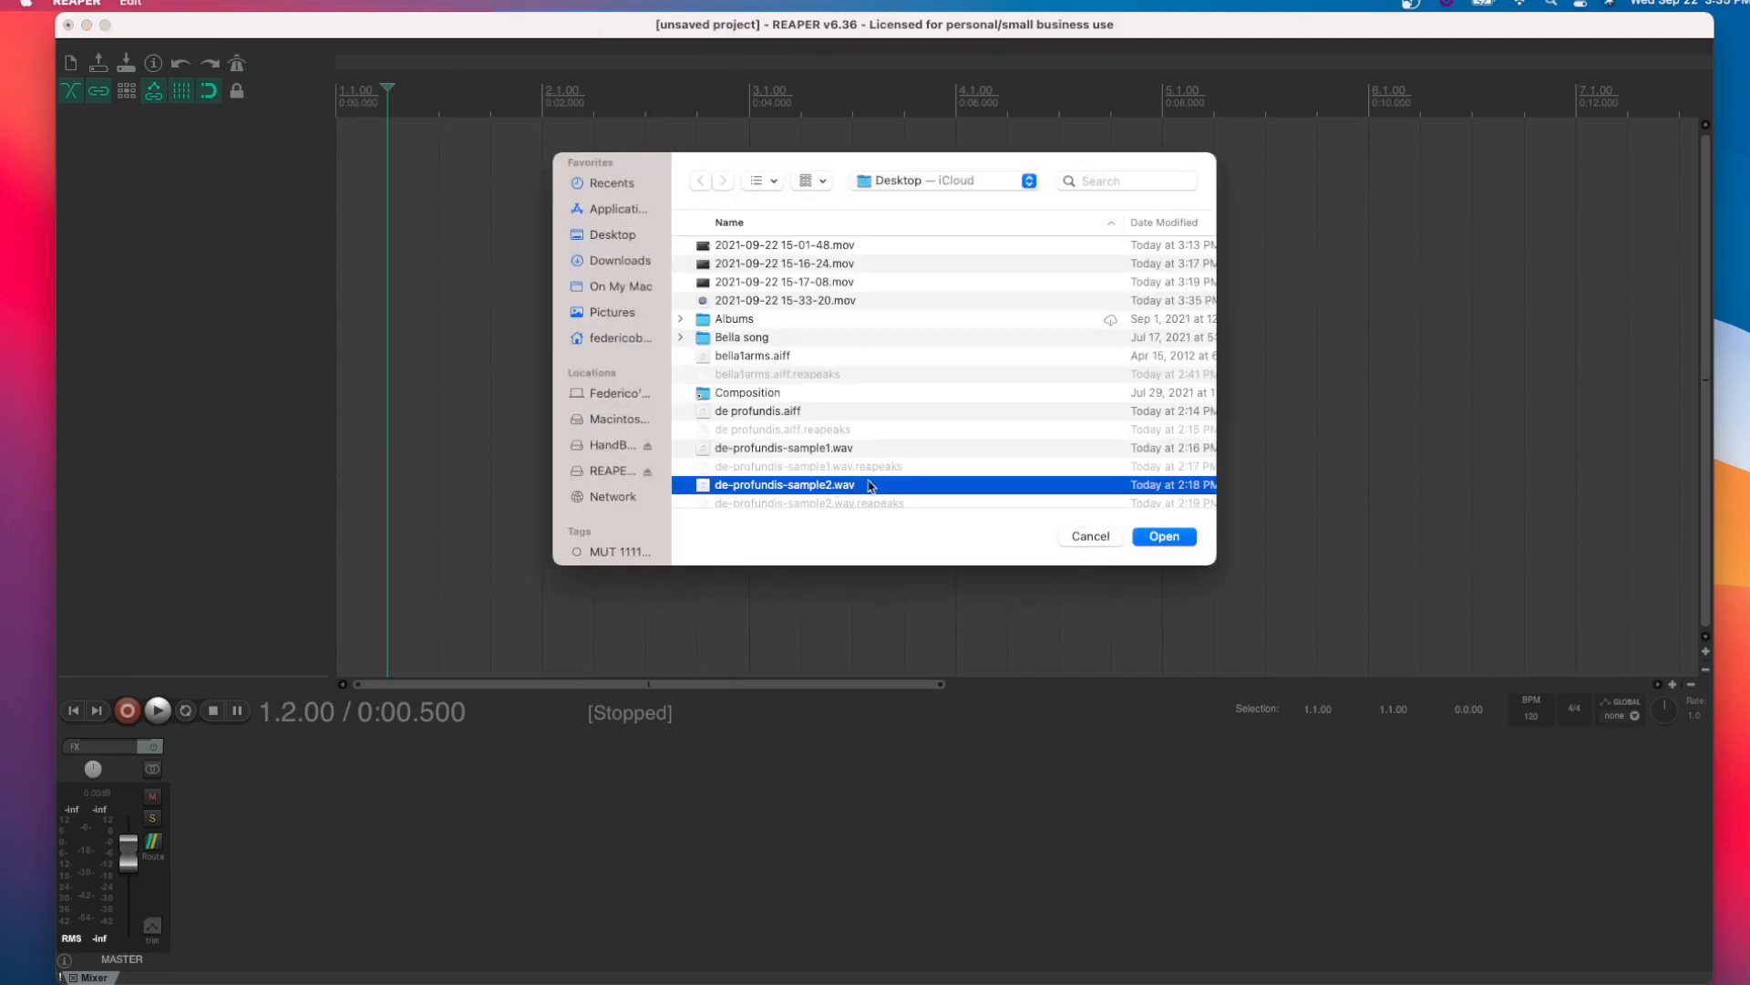
{"action": "left_click", "coordinate": [1161, 540]}
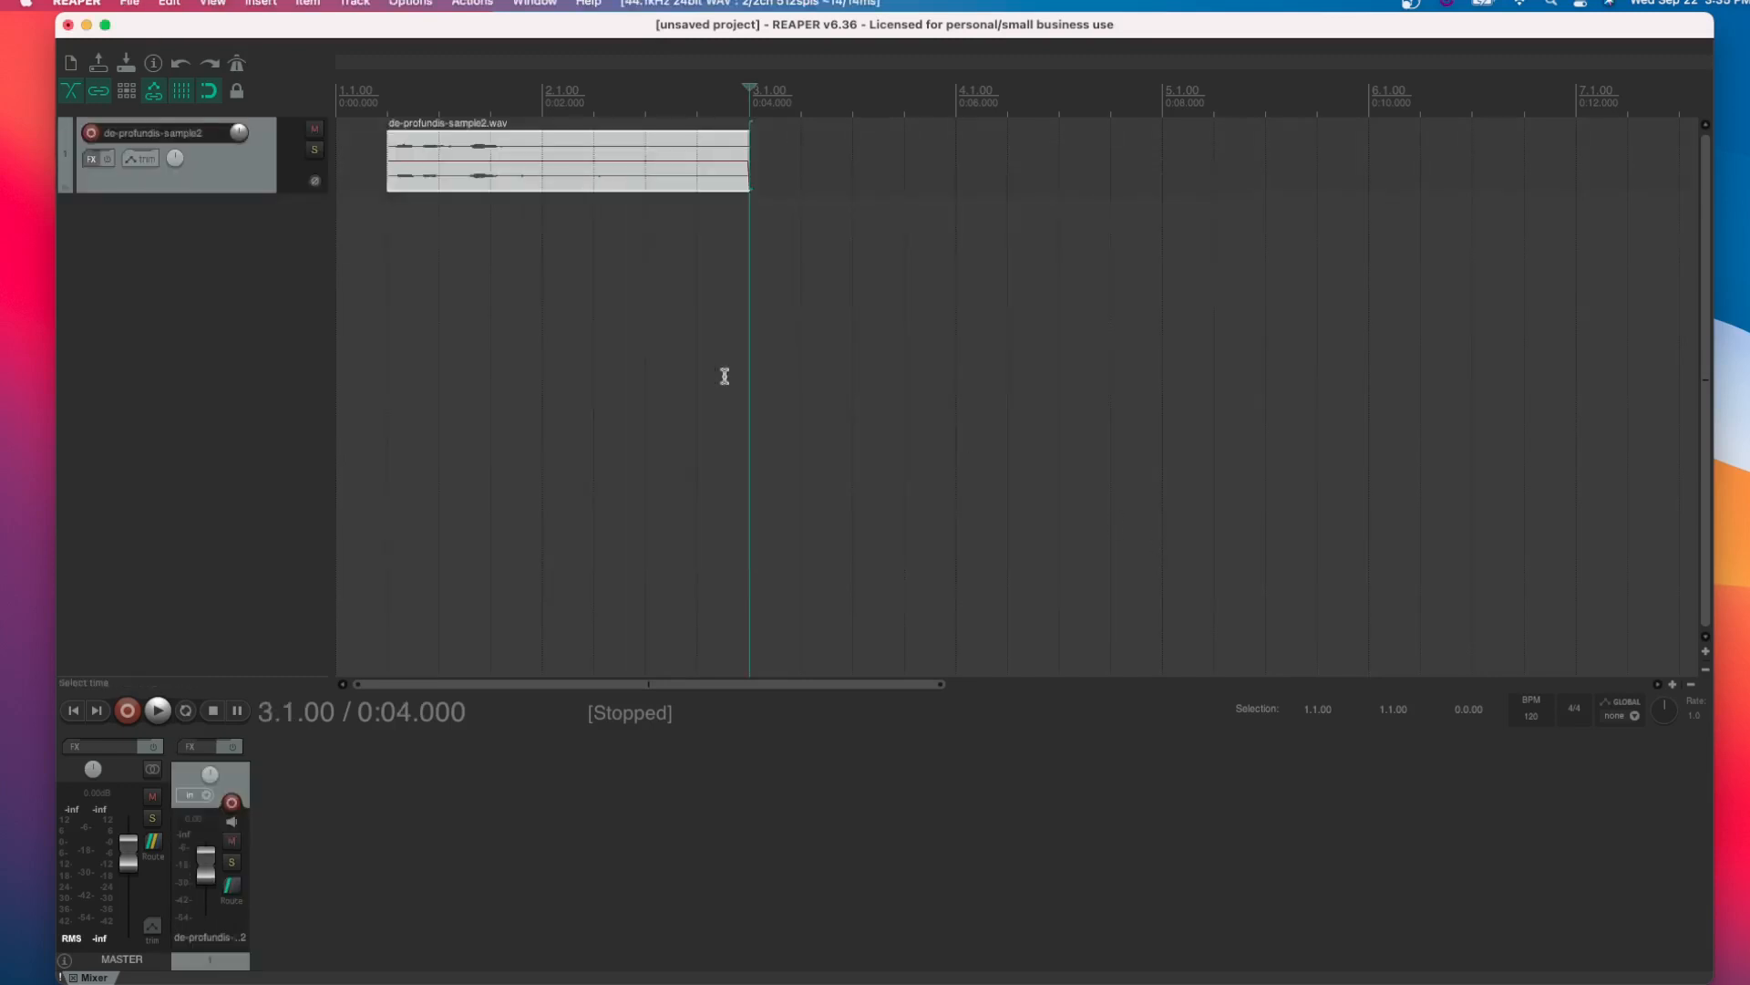
Show the Media Explorer and place bella1arms.aiff on the existing track at 3.2.00, after the first item, and close the explorer
{"action": "left_click", "coordinate": [212, 3]}
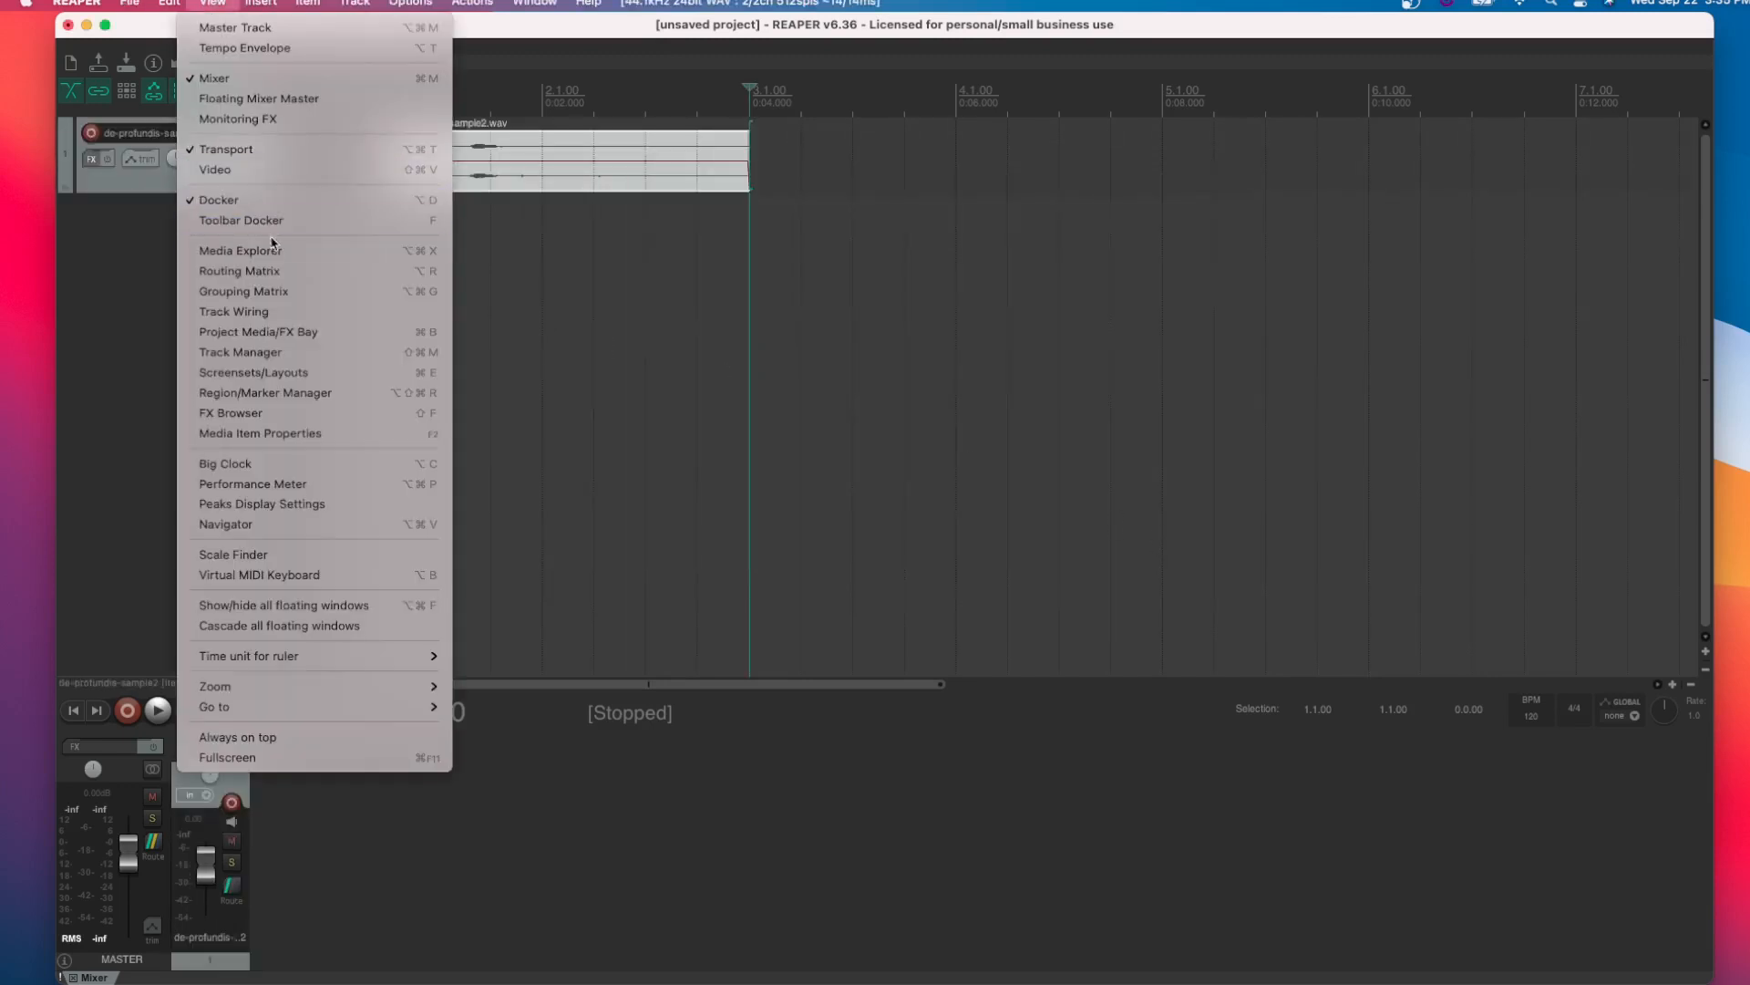
{"action": "left_click", "coordinate": [242, 251]}
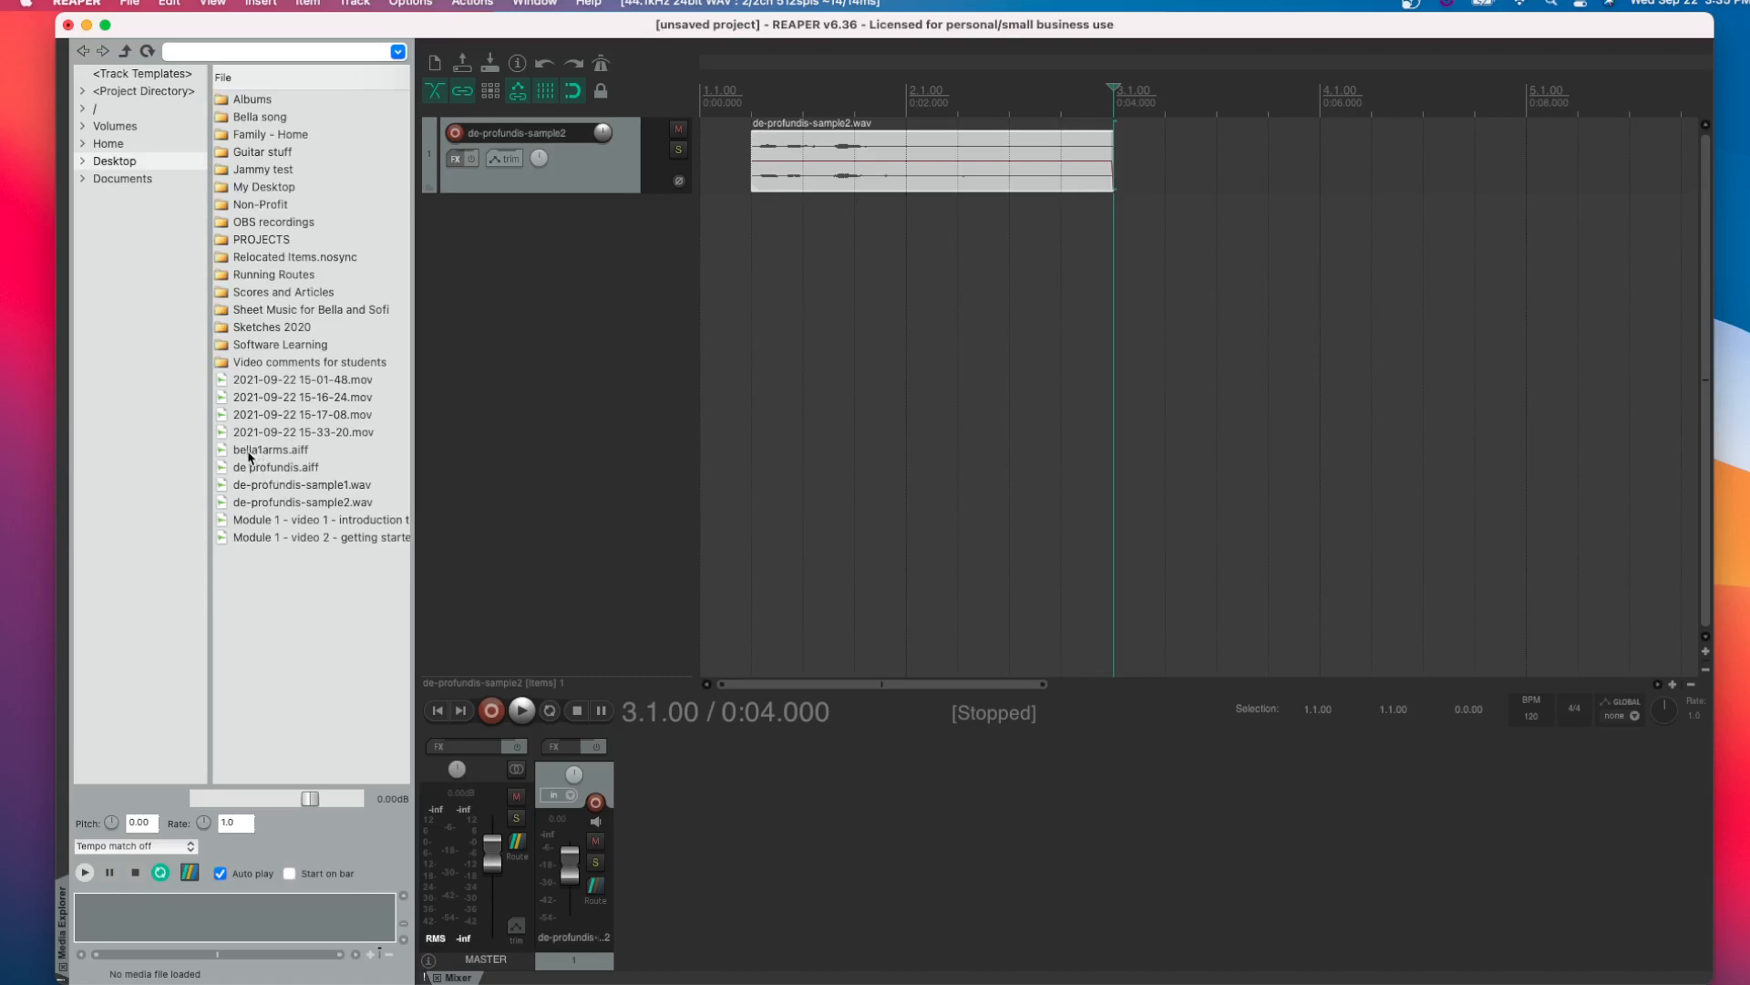
{"action": "left_click_drag", "start_coordinate": [246, 453], "coordinate": [1147, 151]}
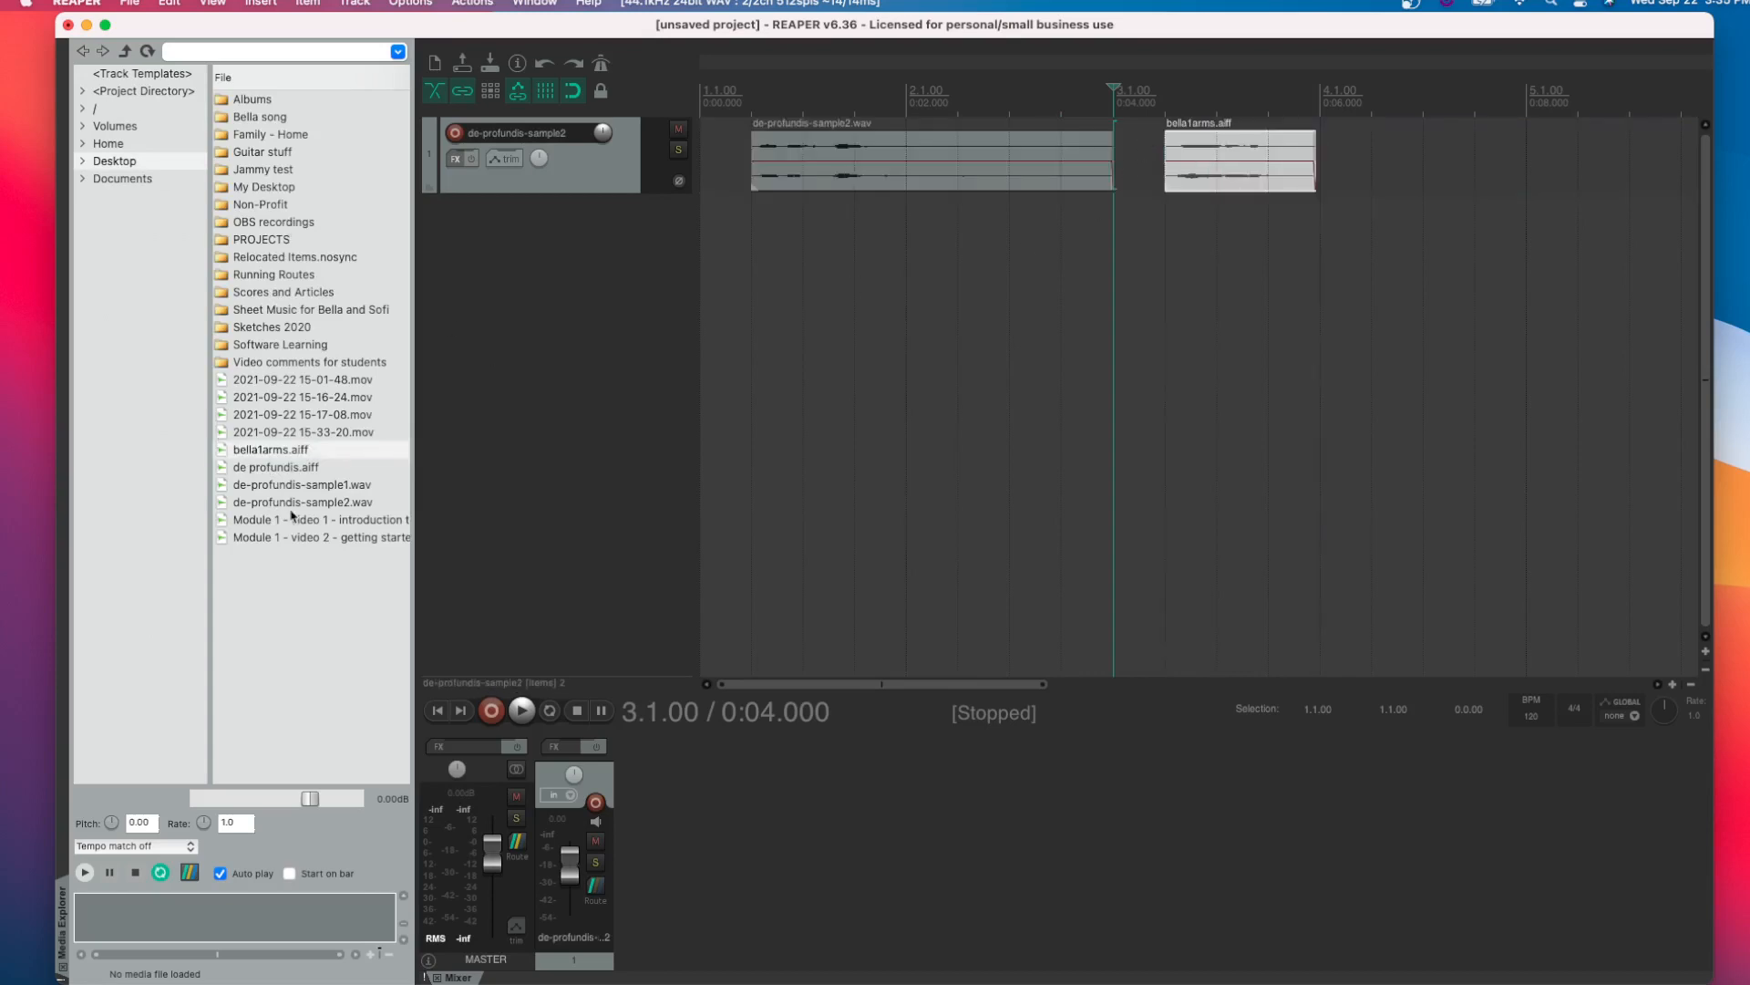
{"action": "left_click", "coordinate": [64, 972]}
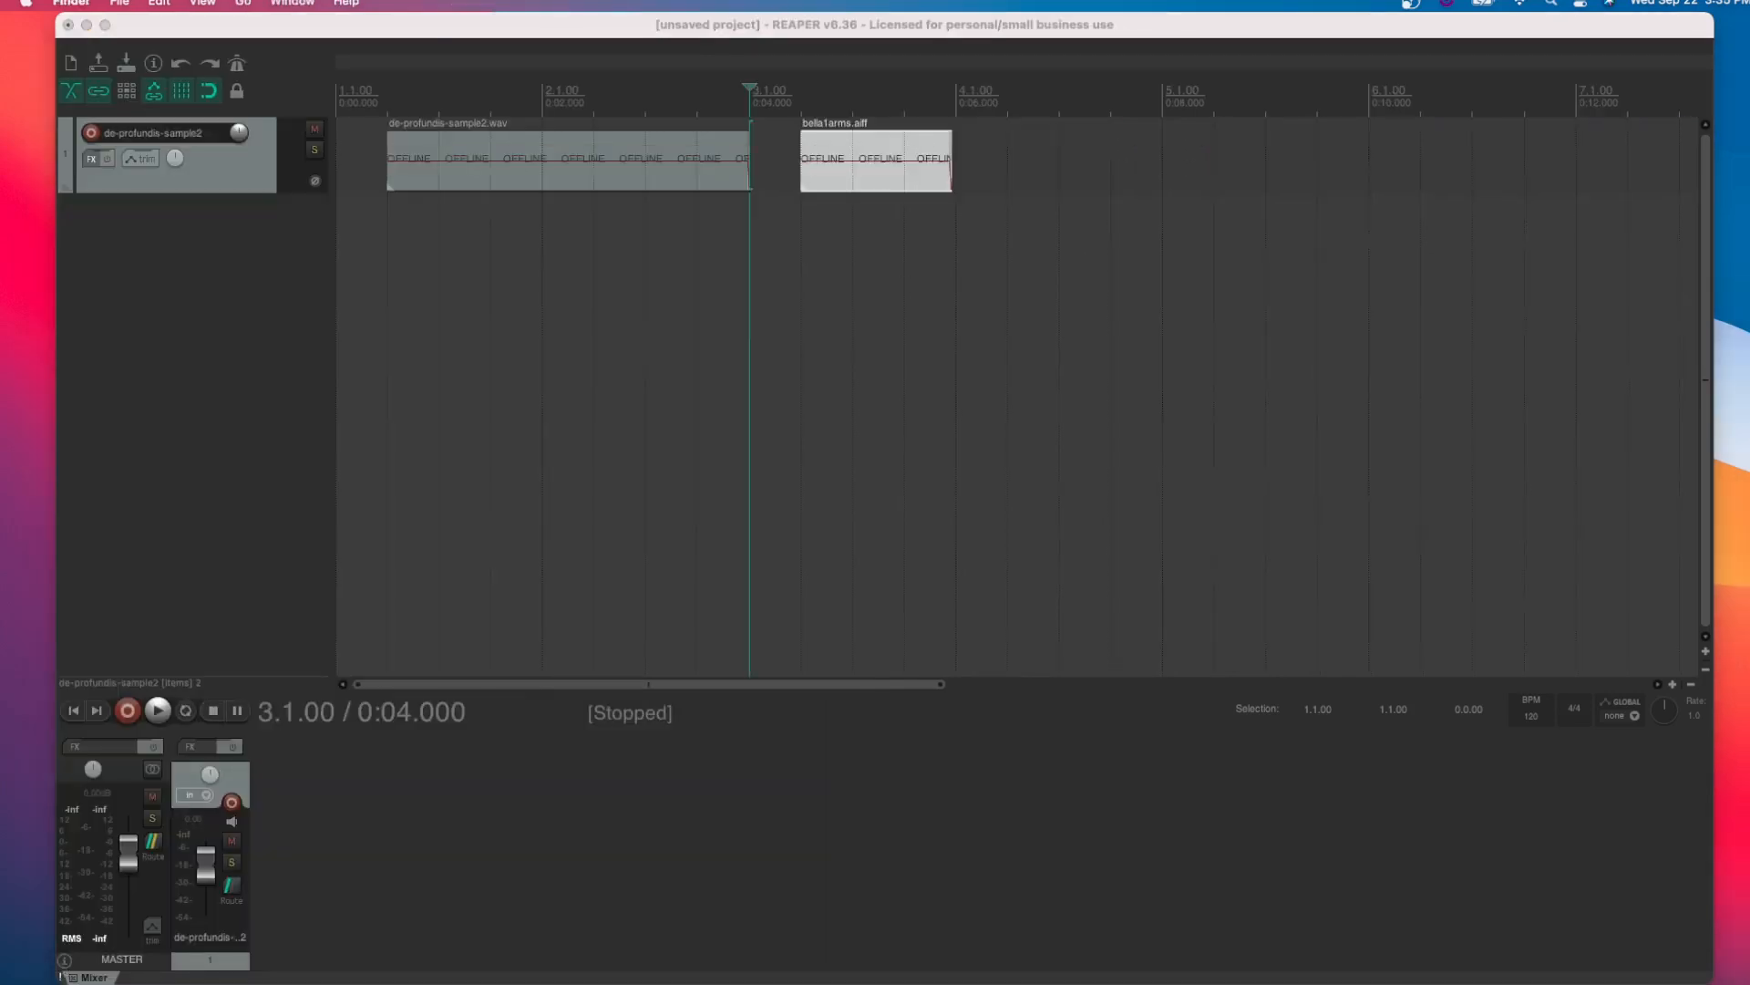
Bring de profundis.aiff from the Finder desktop onto the same track at 4.2.00, after the bella1arms.aiff item
{"action": "left_click", "coordinate": [2, 500]}
{"action": "left_click_drag", "start_coordinate": [438, 65], "coordinate": [0, 175]}
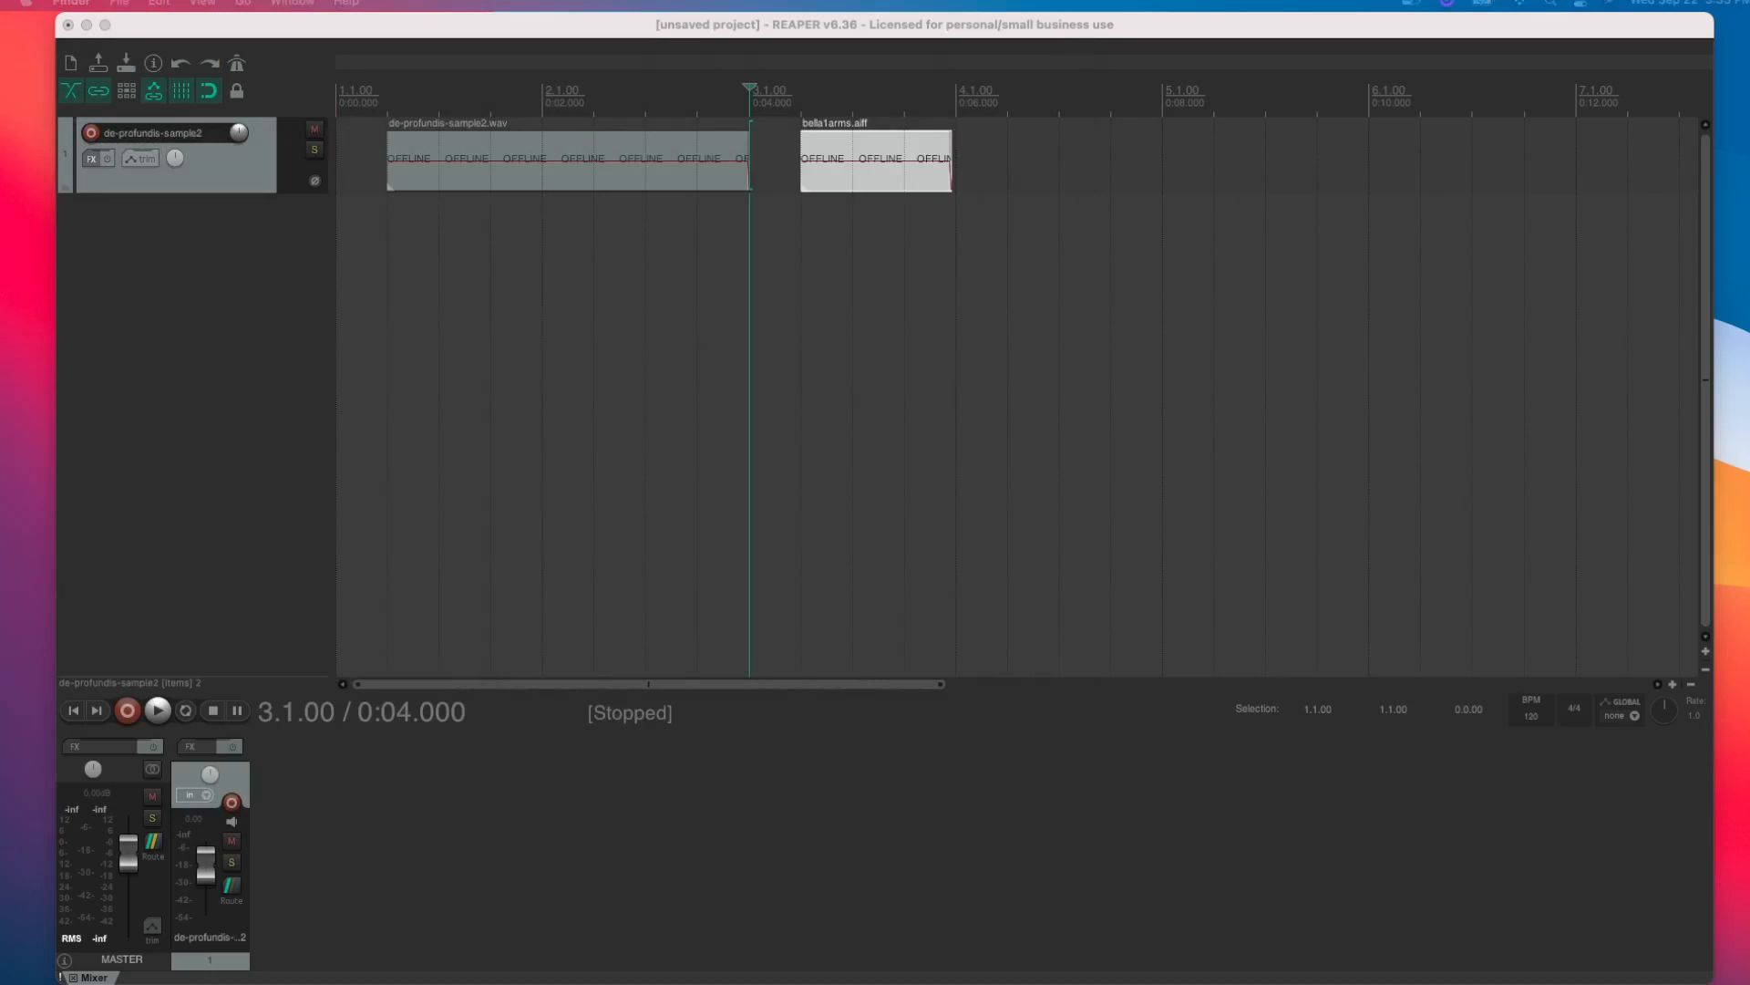
{"action": "left_click_drag", "start_coordinate": [4, 220], "coordinate": [1006, 164]}
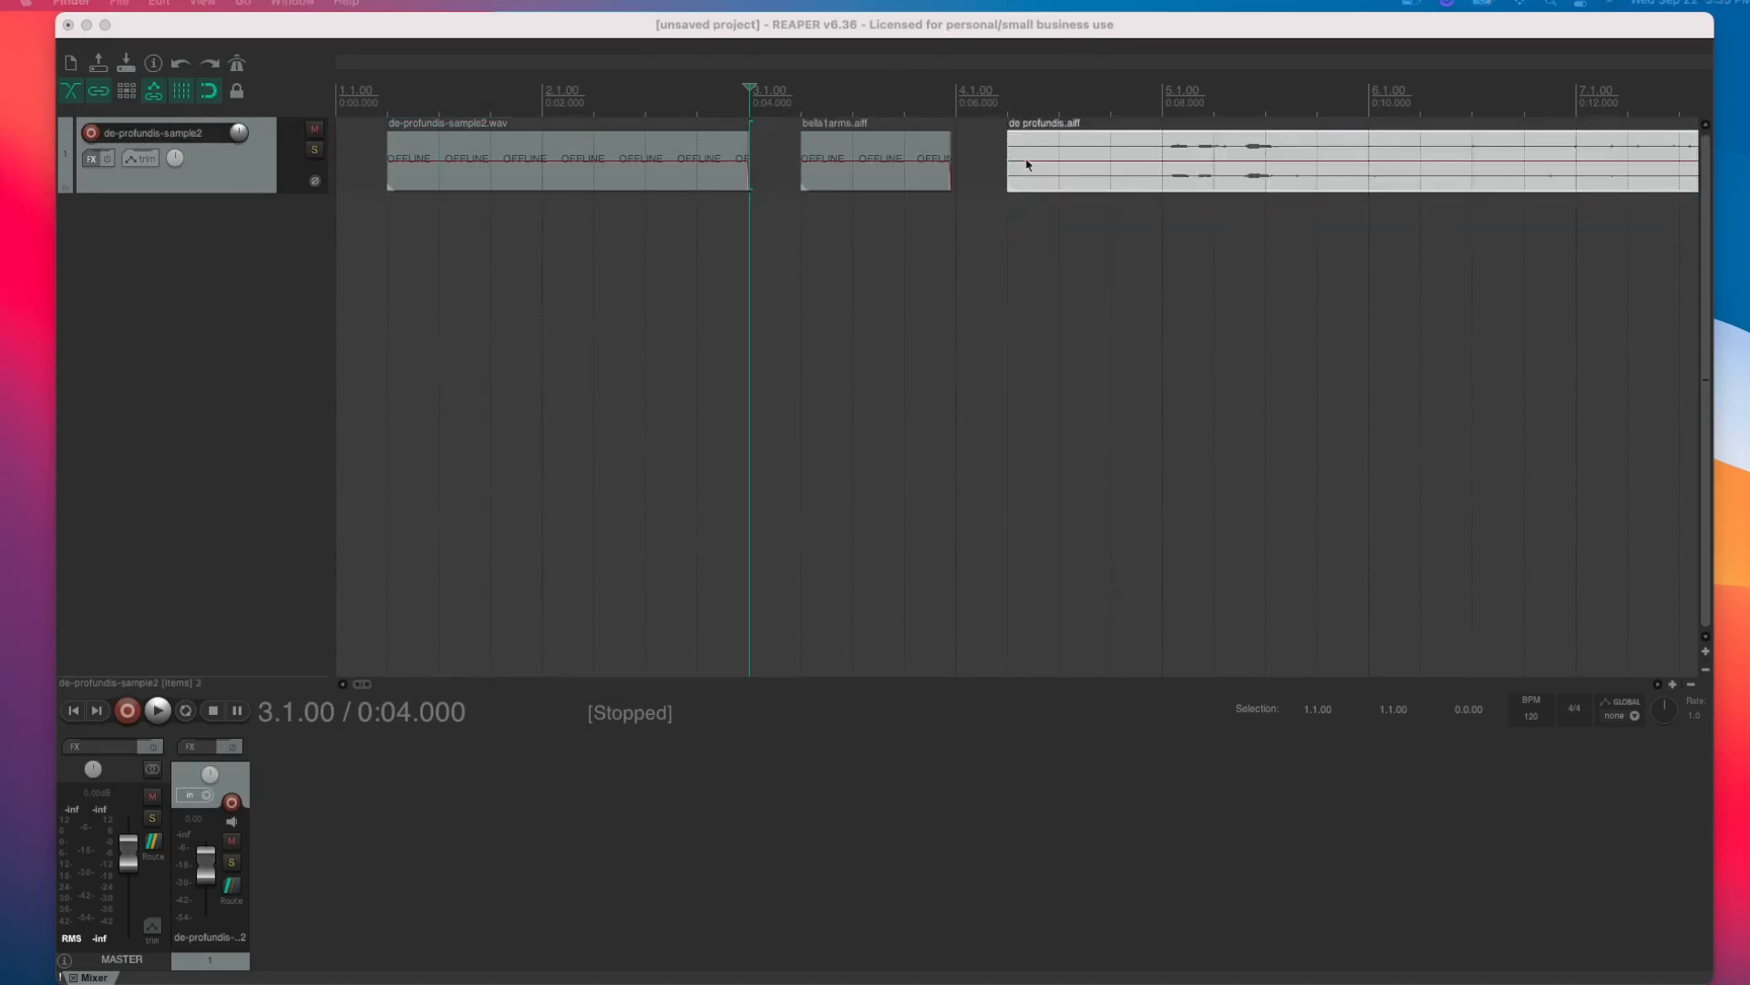
{"action": "left_click", "coordinate": [1085, 158]}
{"action": "scroll", "coordinate": [1082, 160], "scroll_direction": "down", "scroll_amount": 3}
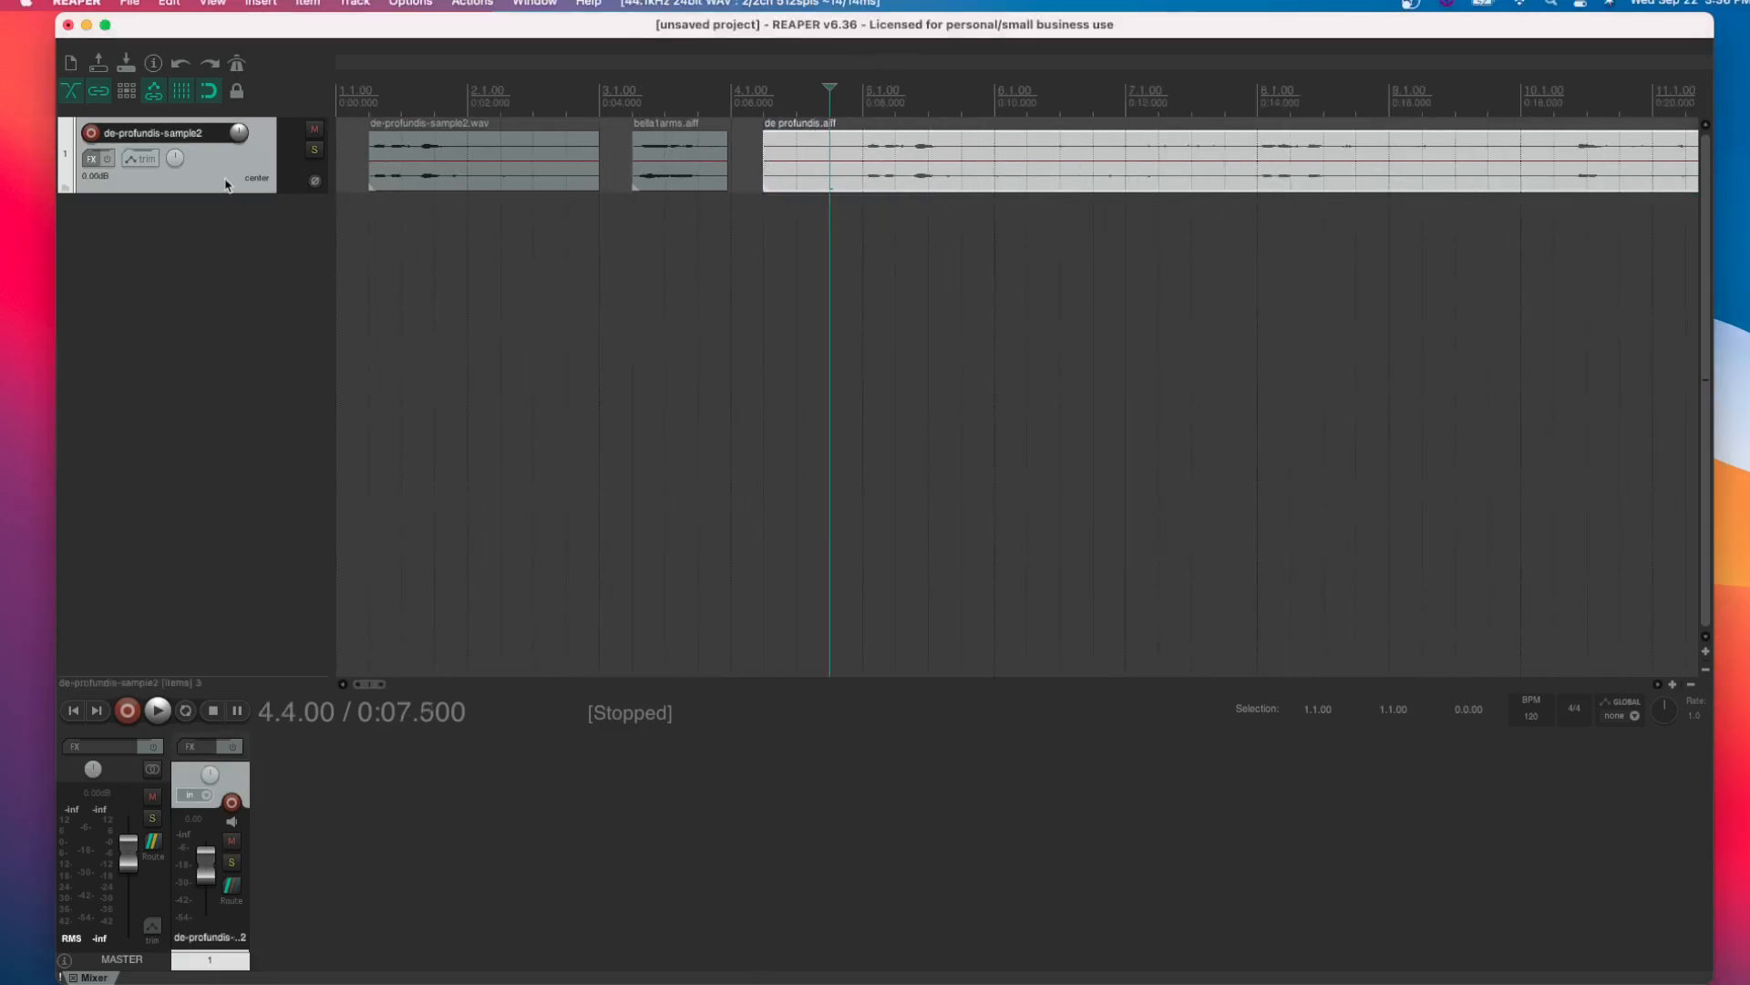
Request deletion of the track but decline the confirmation, and enlarge the track's height
{"action": "key", "text": "Delete"}
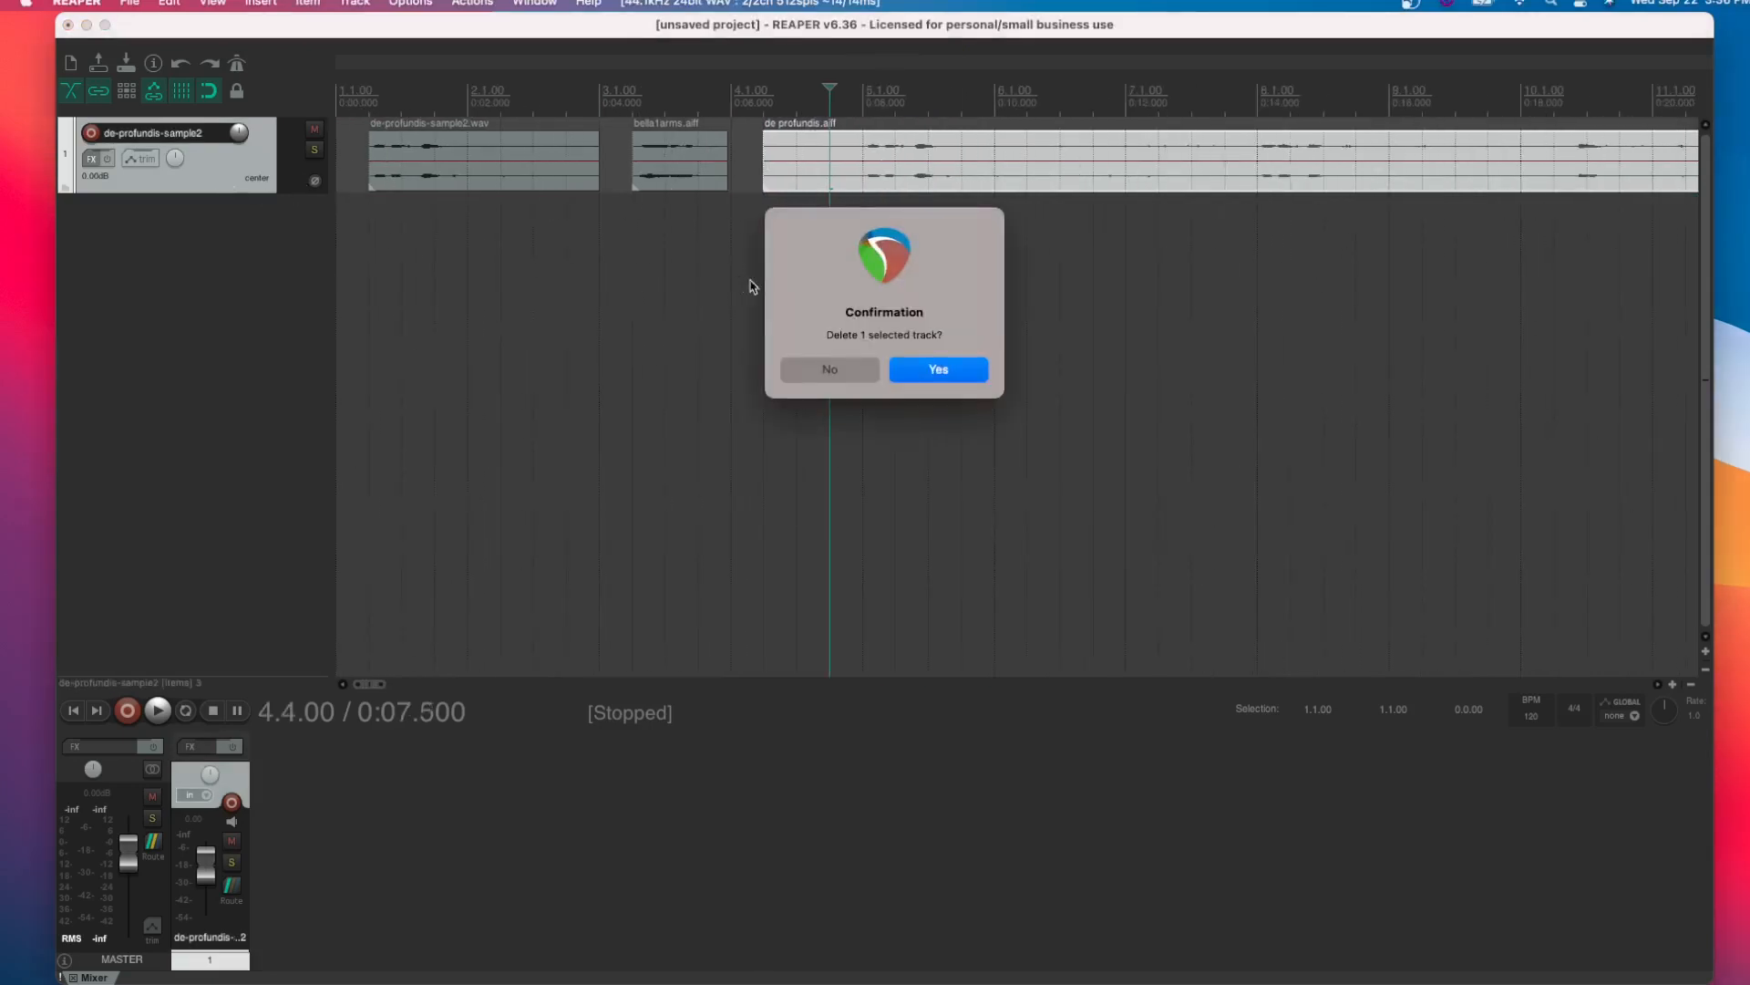
{"action": "left_click", "coordinate": [831, 371]}
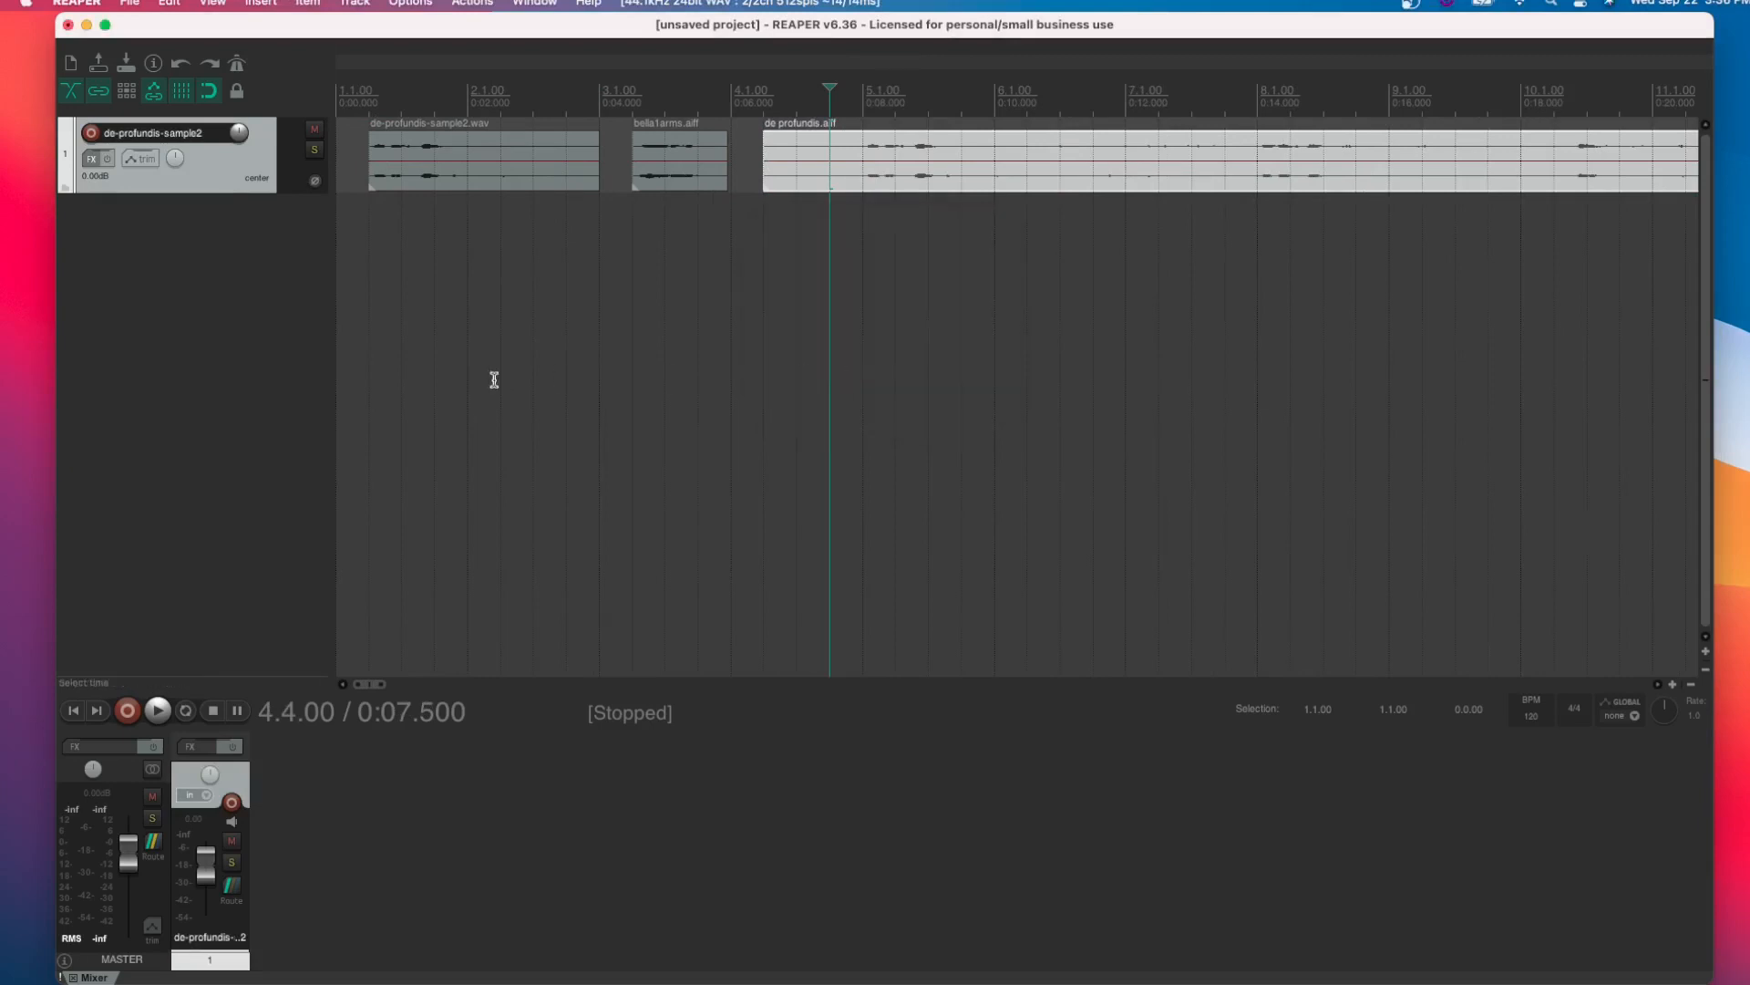
{"action": "left_click_drag", "start_coordinate": [256, 192], "coordinate": [256, 248]}
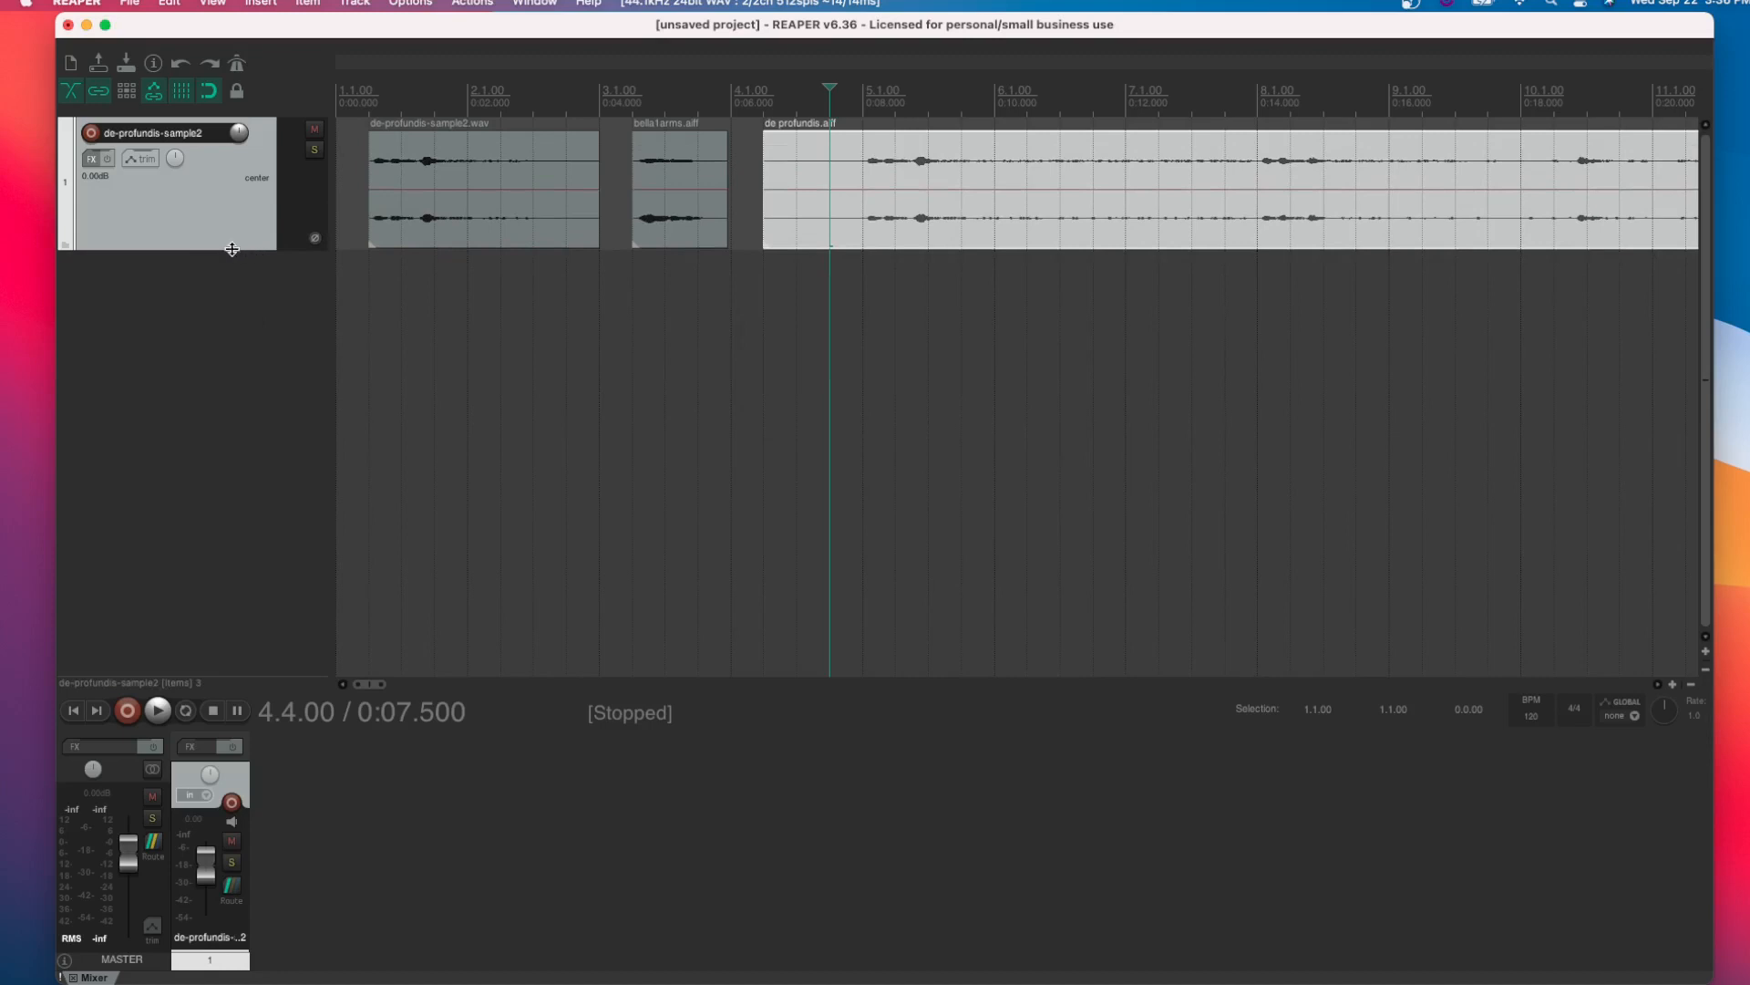
{"action": "mouse_move", "coordinate": [231, 248]}
{"action": "left_mouse_down"}
{"action": "mouse_move", "coordinate": [230, 300]}
{"action": "mouse_move", "coordinate": [228, 269]}
{"action": "left_mouse_up"}
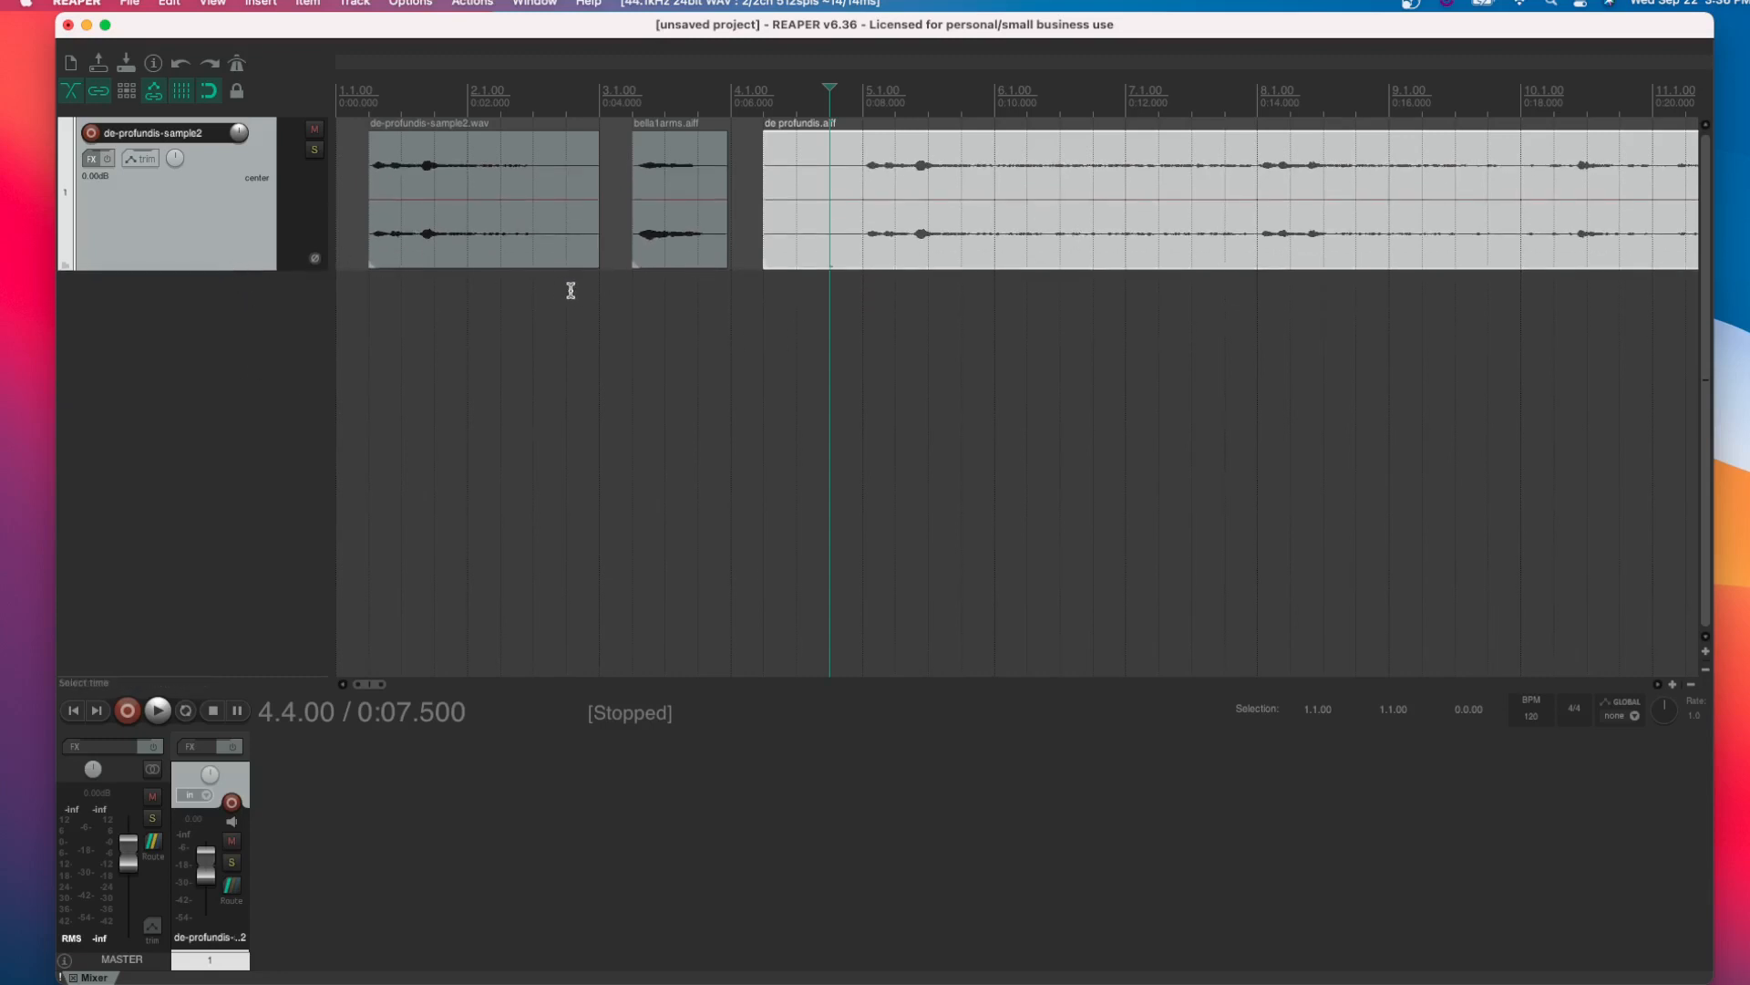
Delete the de profundis.aiff, bella1arms.aiff and de-profundis-sample2.wav items, and remove the empty track
{"action": "left_click", "coordinate": [911, 243]}
{"action": "key", "text": "Delete"}
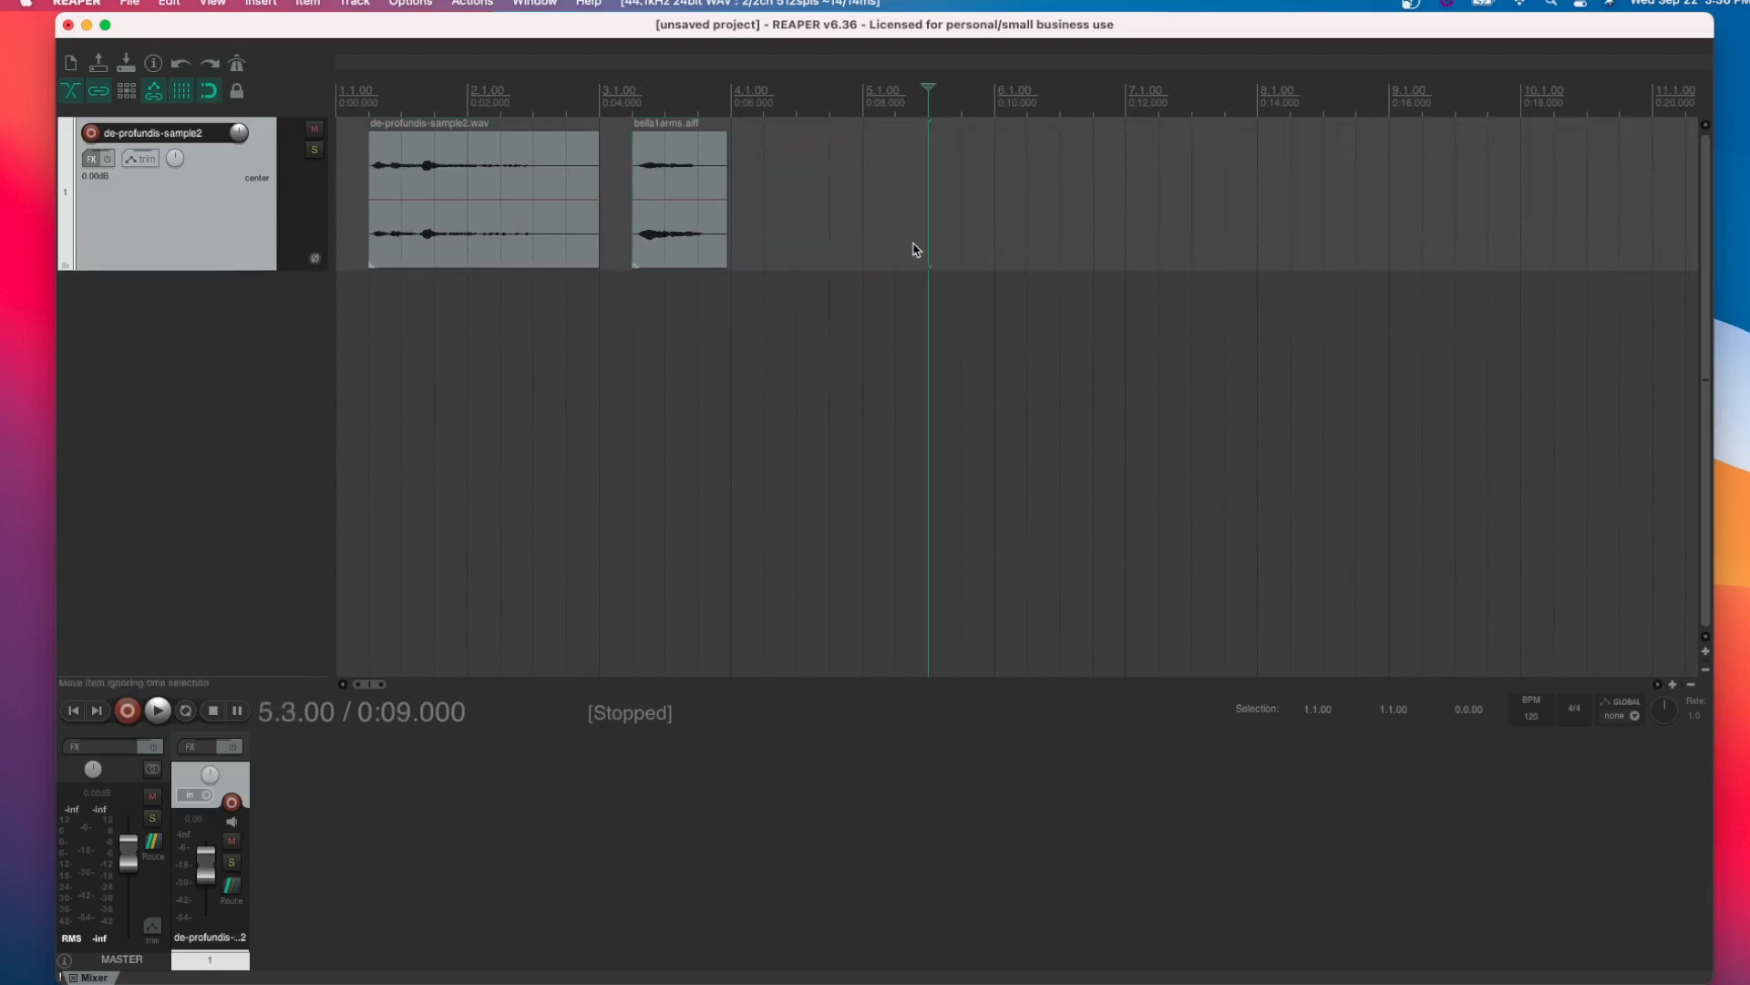
{"action": "left_click", "coordinate": [703, 187]}
{"action": "key", "text": "Delete"}
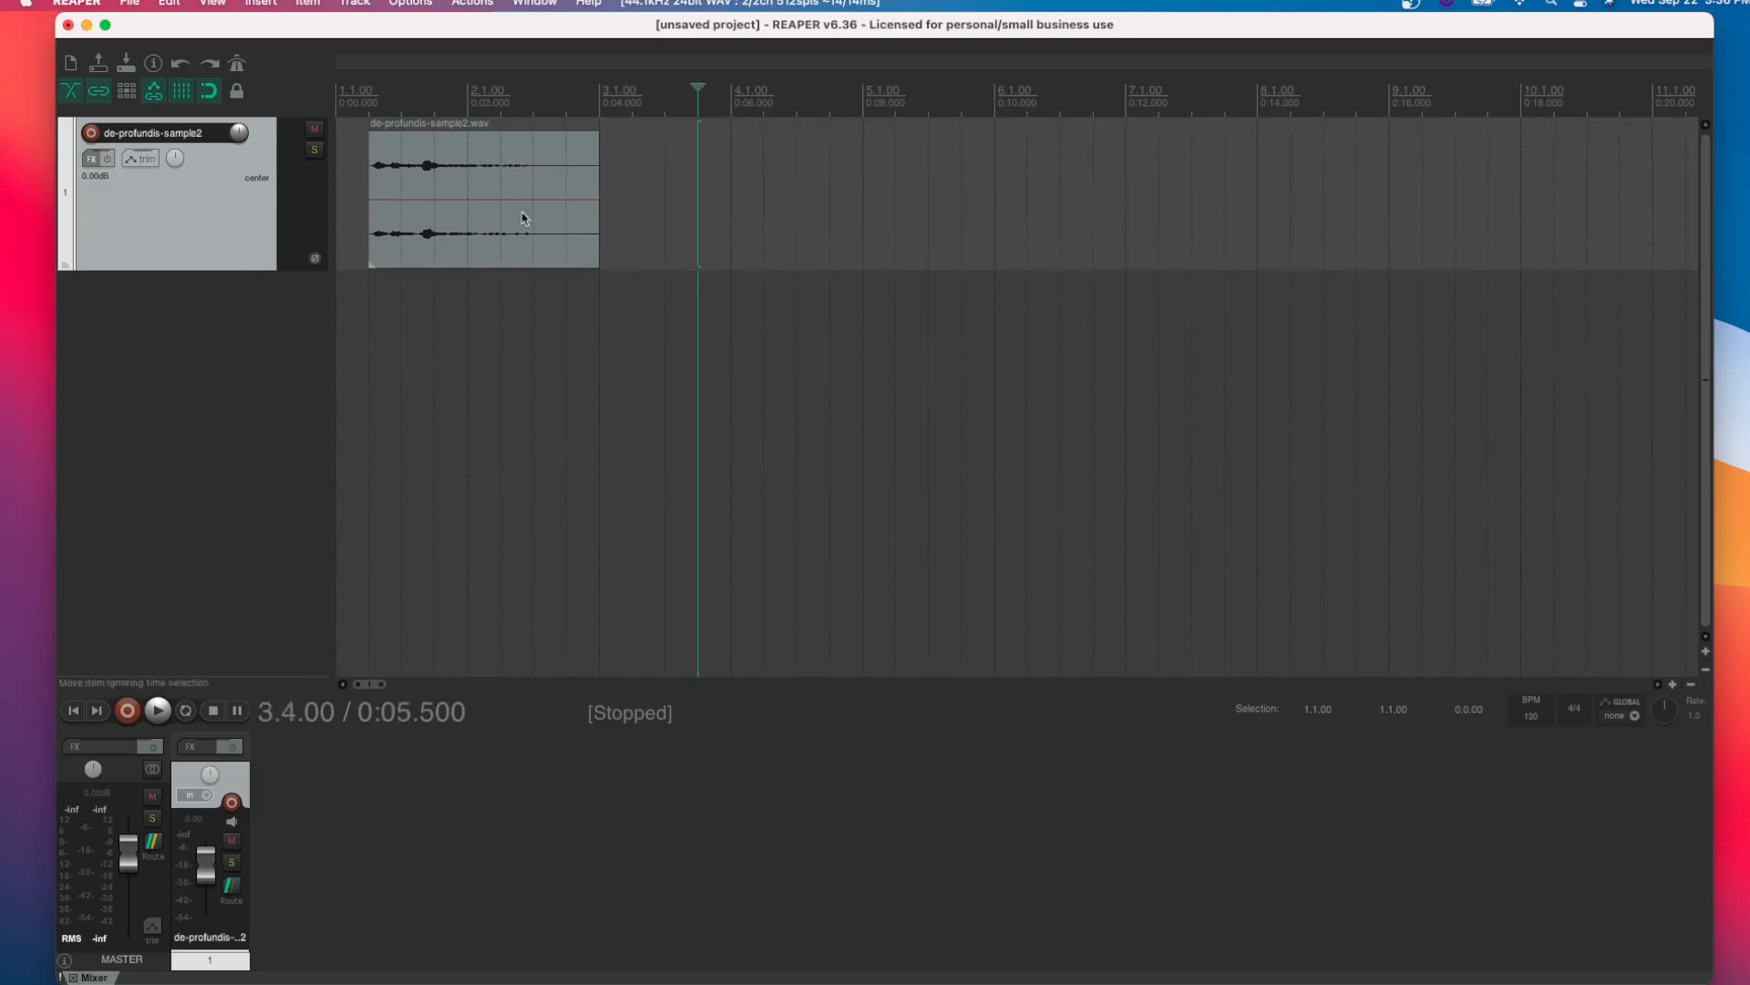
{"action": "left_click", "coordinate": [499, 219]}
{"action": "key", "text": "Delete"}
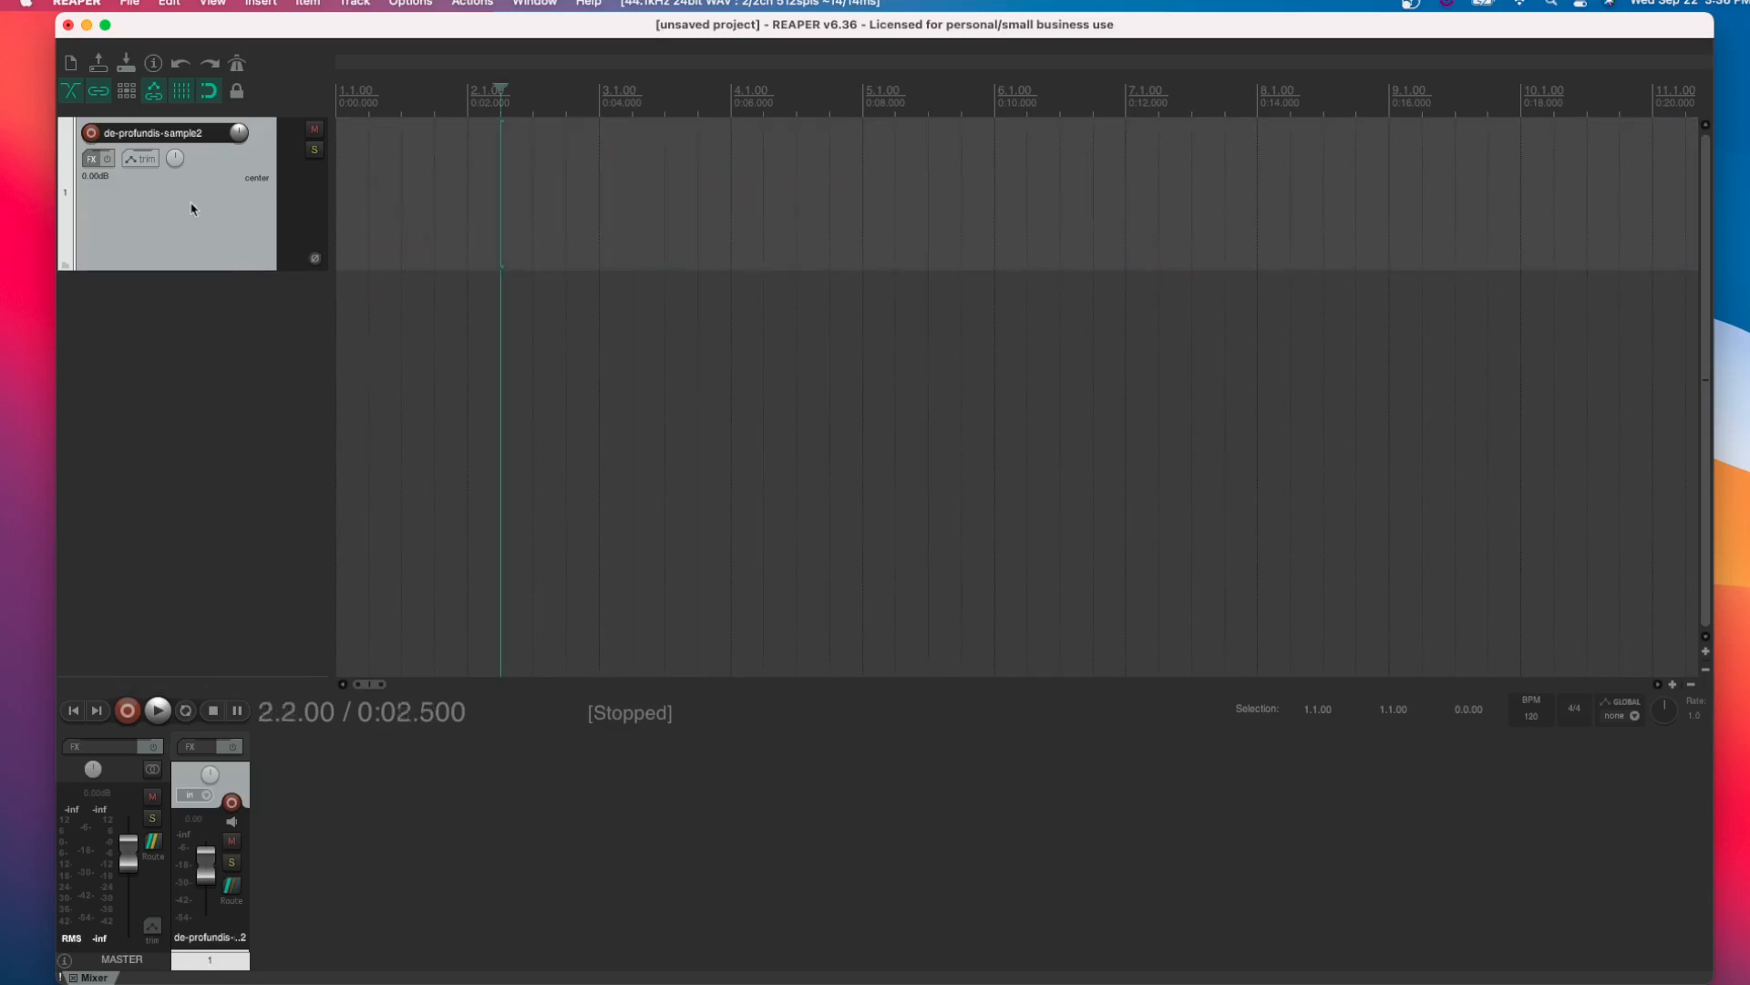
{"action": "key", "text": "Delete"}
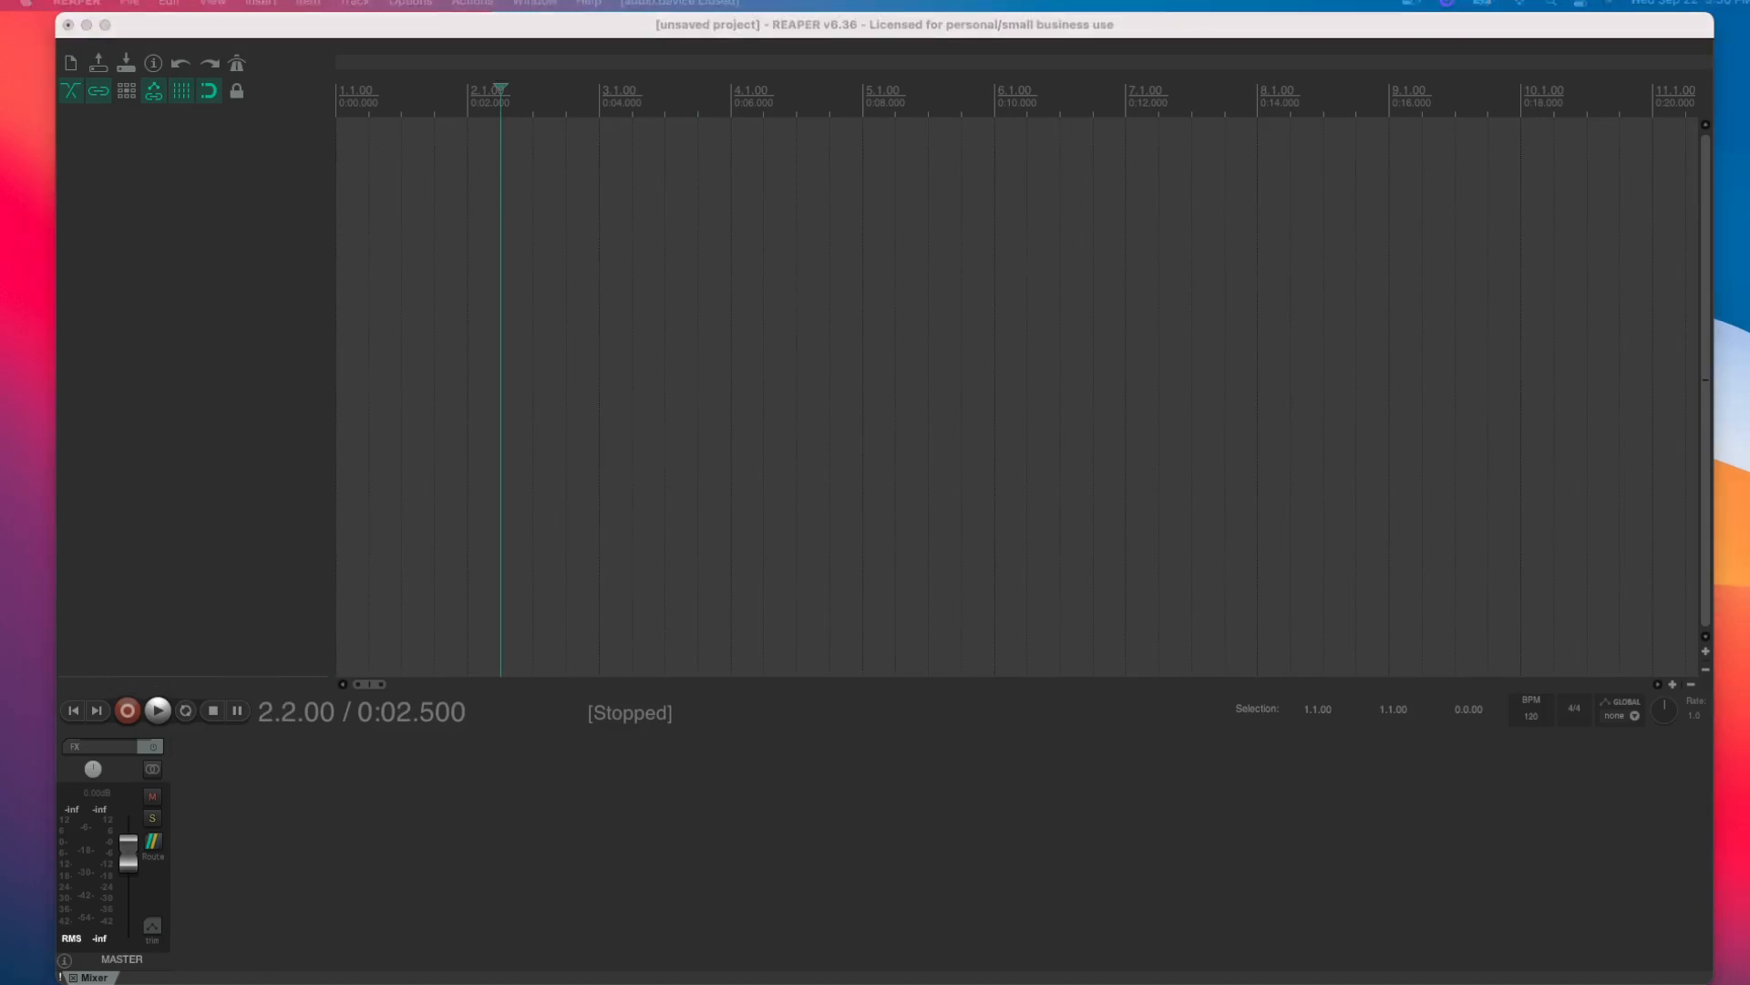
Add de-profundis-sample2.wav from the Finder desktop to the empty project, creating a new track with the item starting at 1.2.00
{"action": "left_click", "coordinate": [286, 253]}
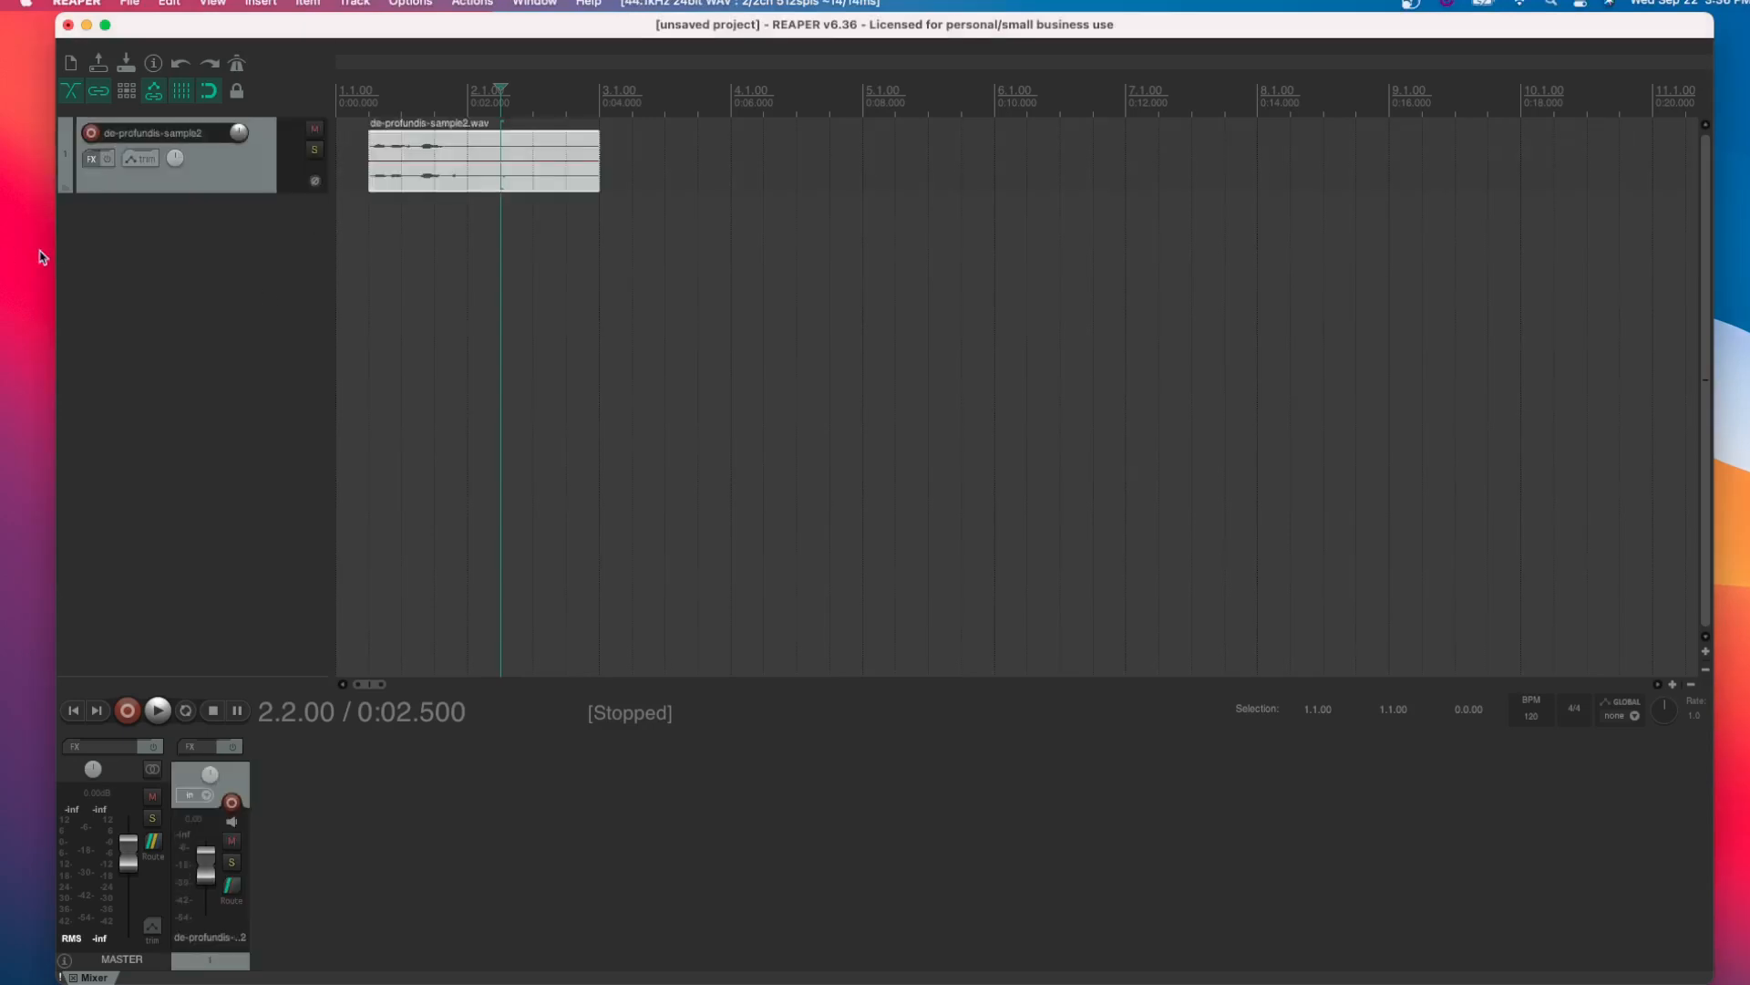
Place the edit cursor at the start of the audio item, at 1.2.00, and play back and stop its opening
{"action": "left_click", "coordinate": [366, 211]}
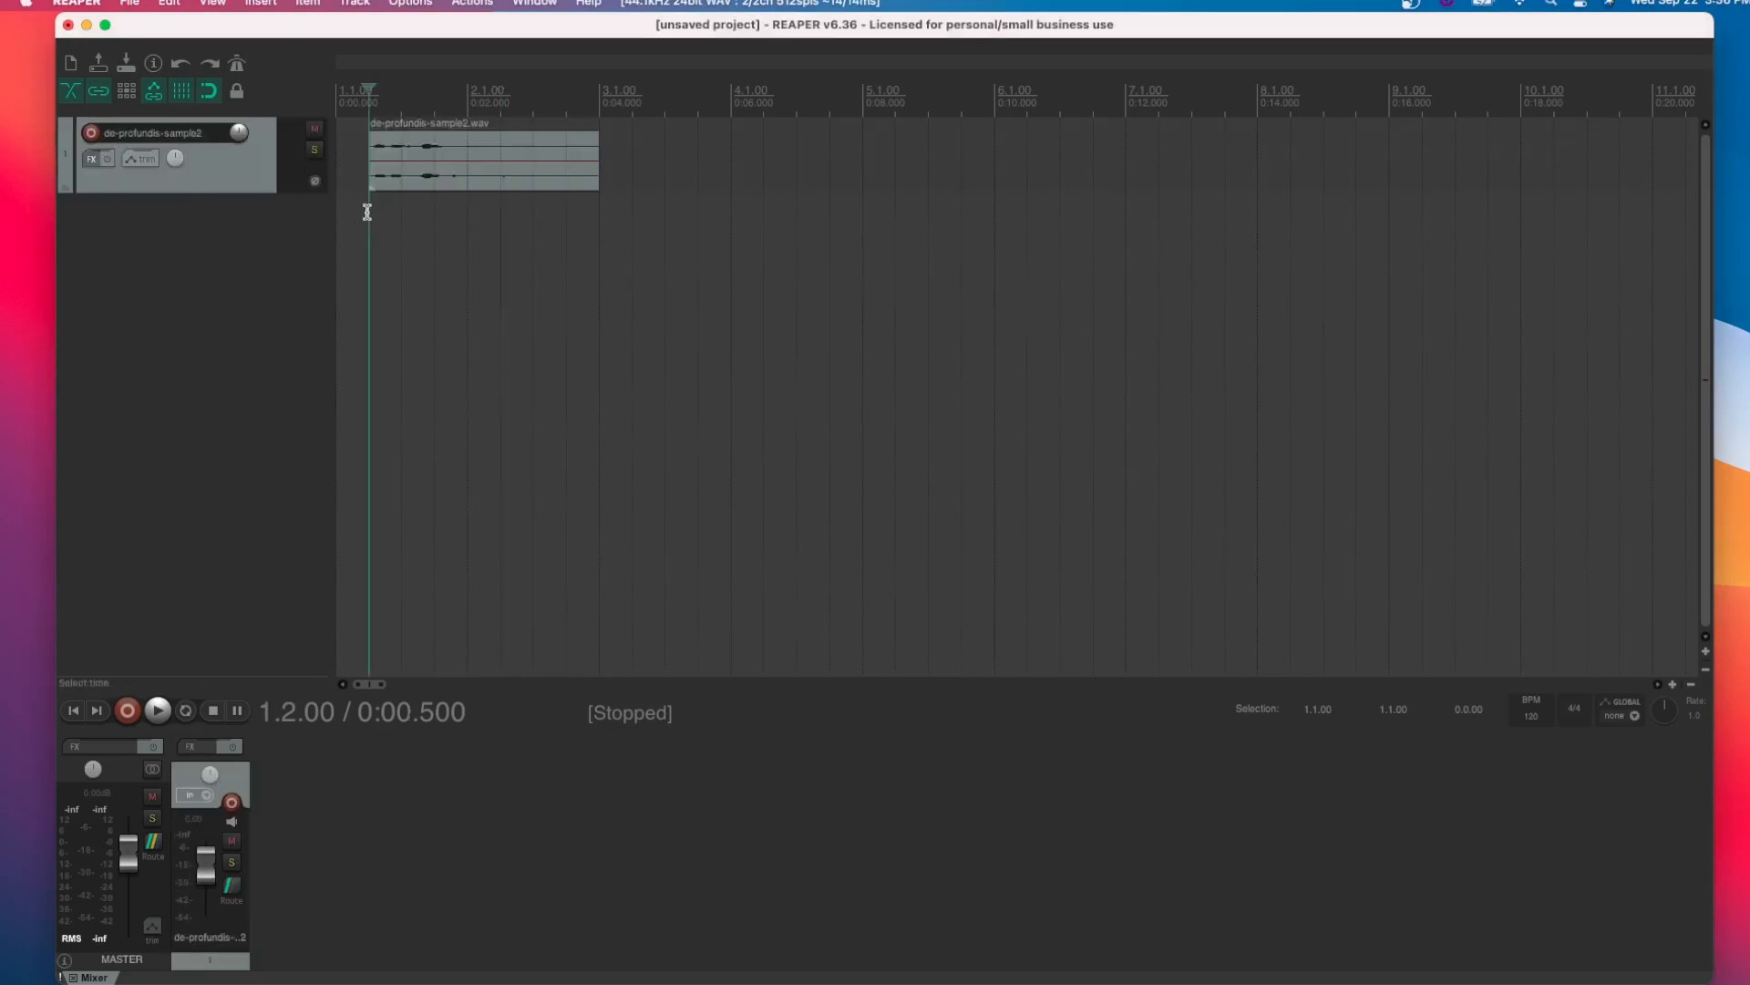
{"action": "left_click", "coordinate": [482, 208]}
{"action": "left_click", "coordinate": [367, 220]}
{"action": "left_click", "coordinate": [511, 222]}
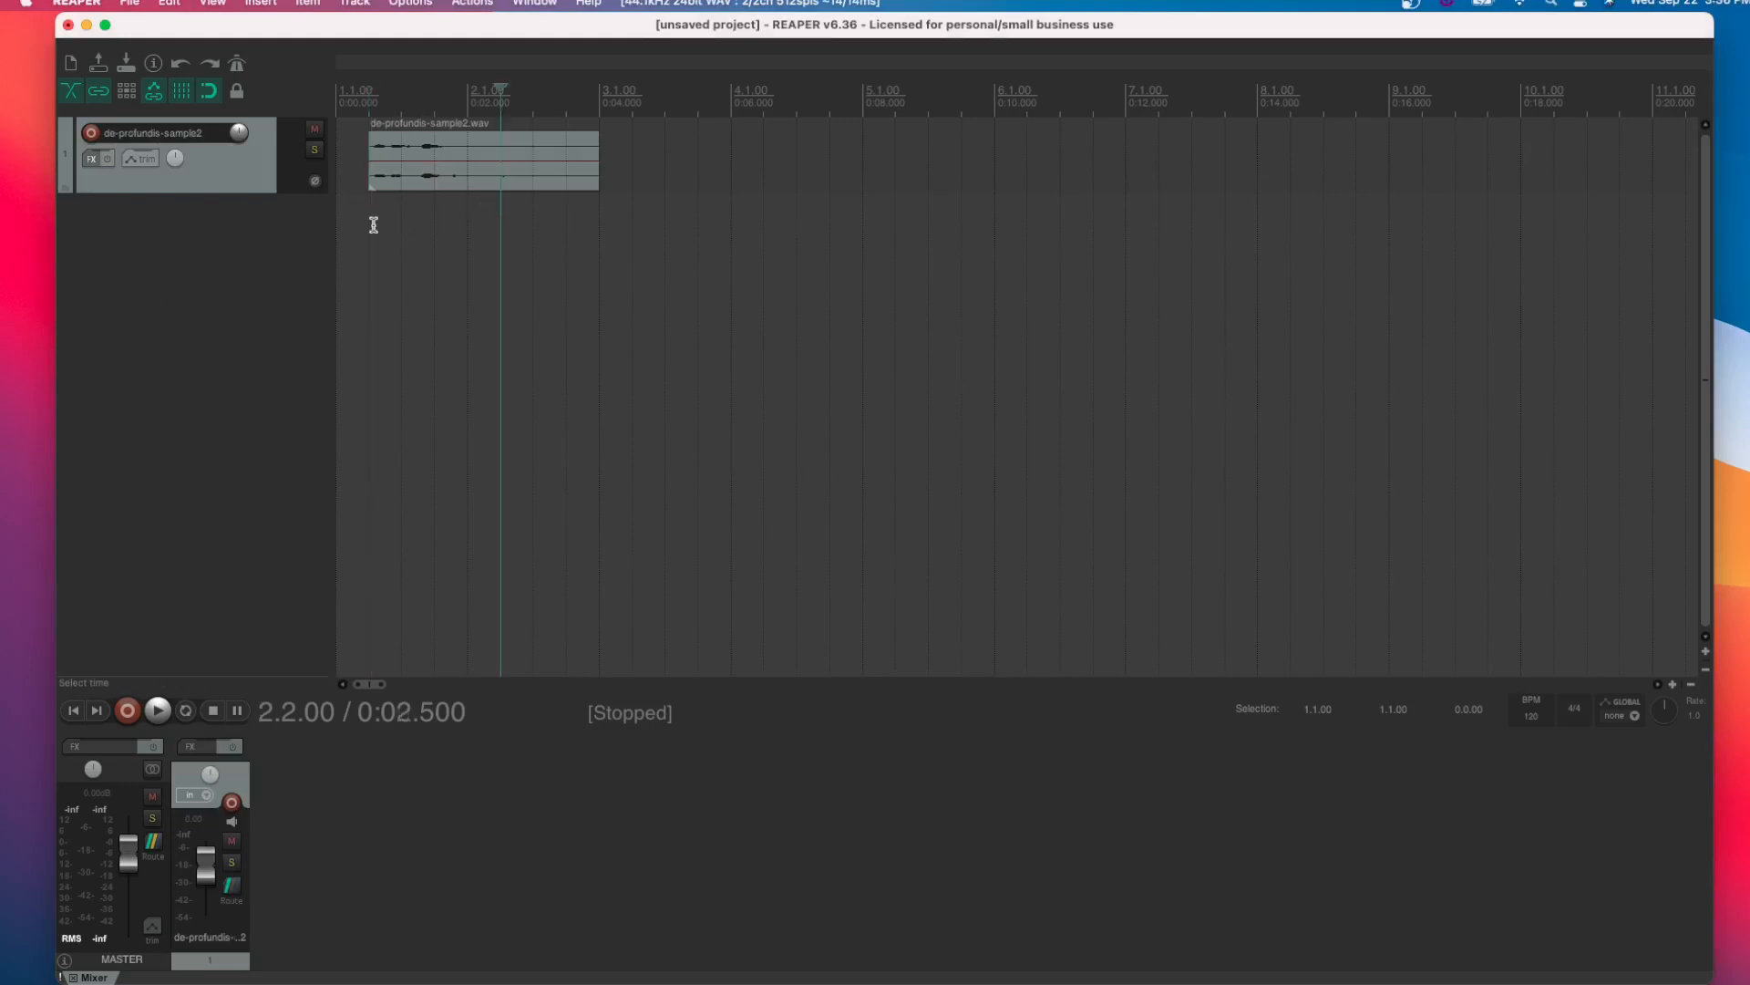
{"action": "left_click", "coordinate": [375, 222]}
{"action": "key", "text": "space"}
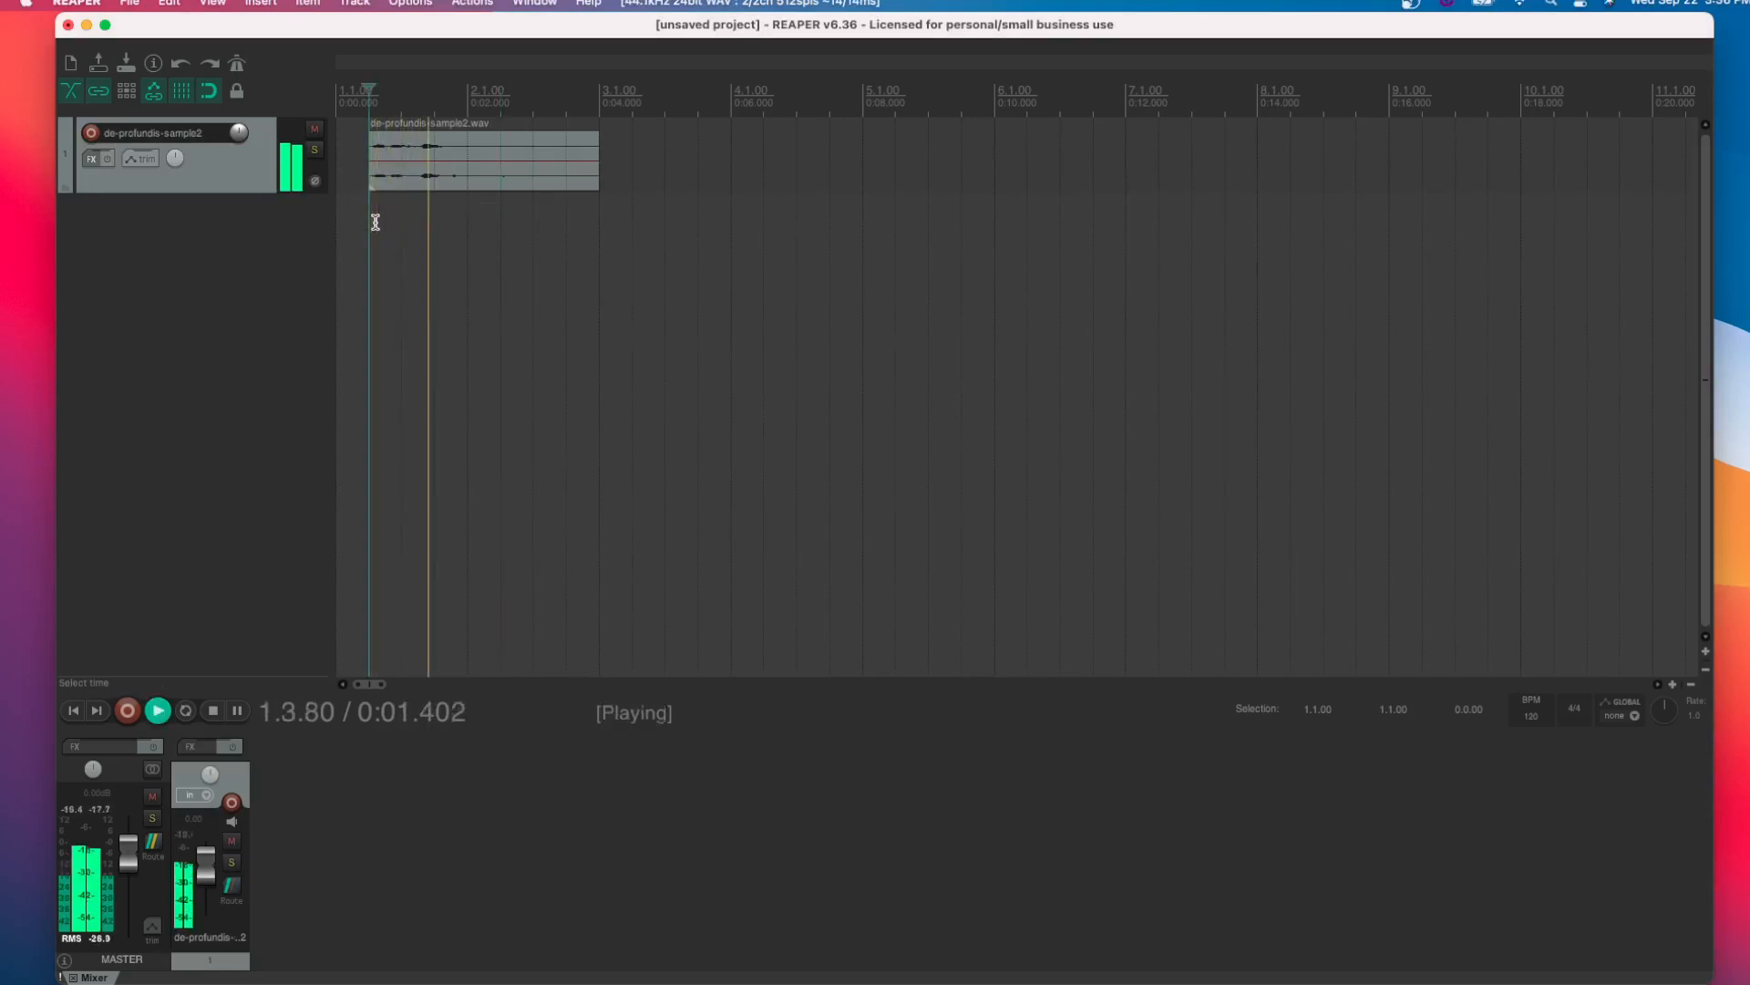
{"action": "key", "text": "space"}
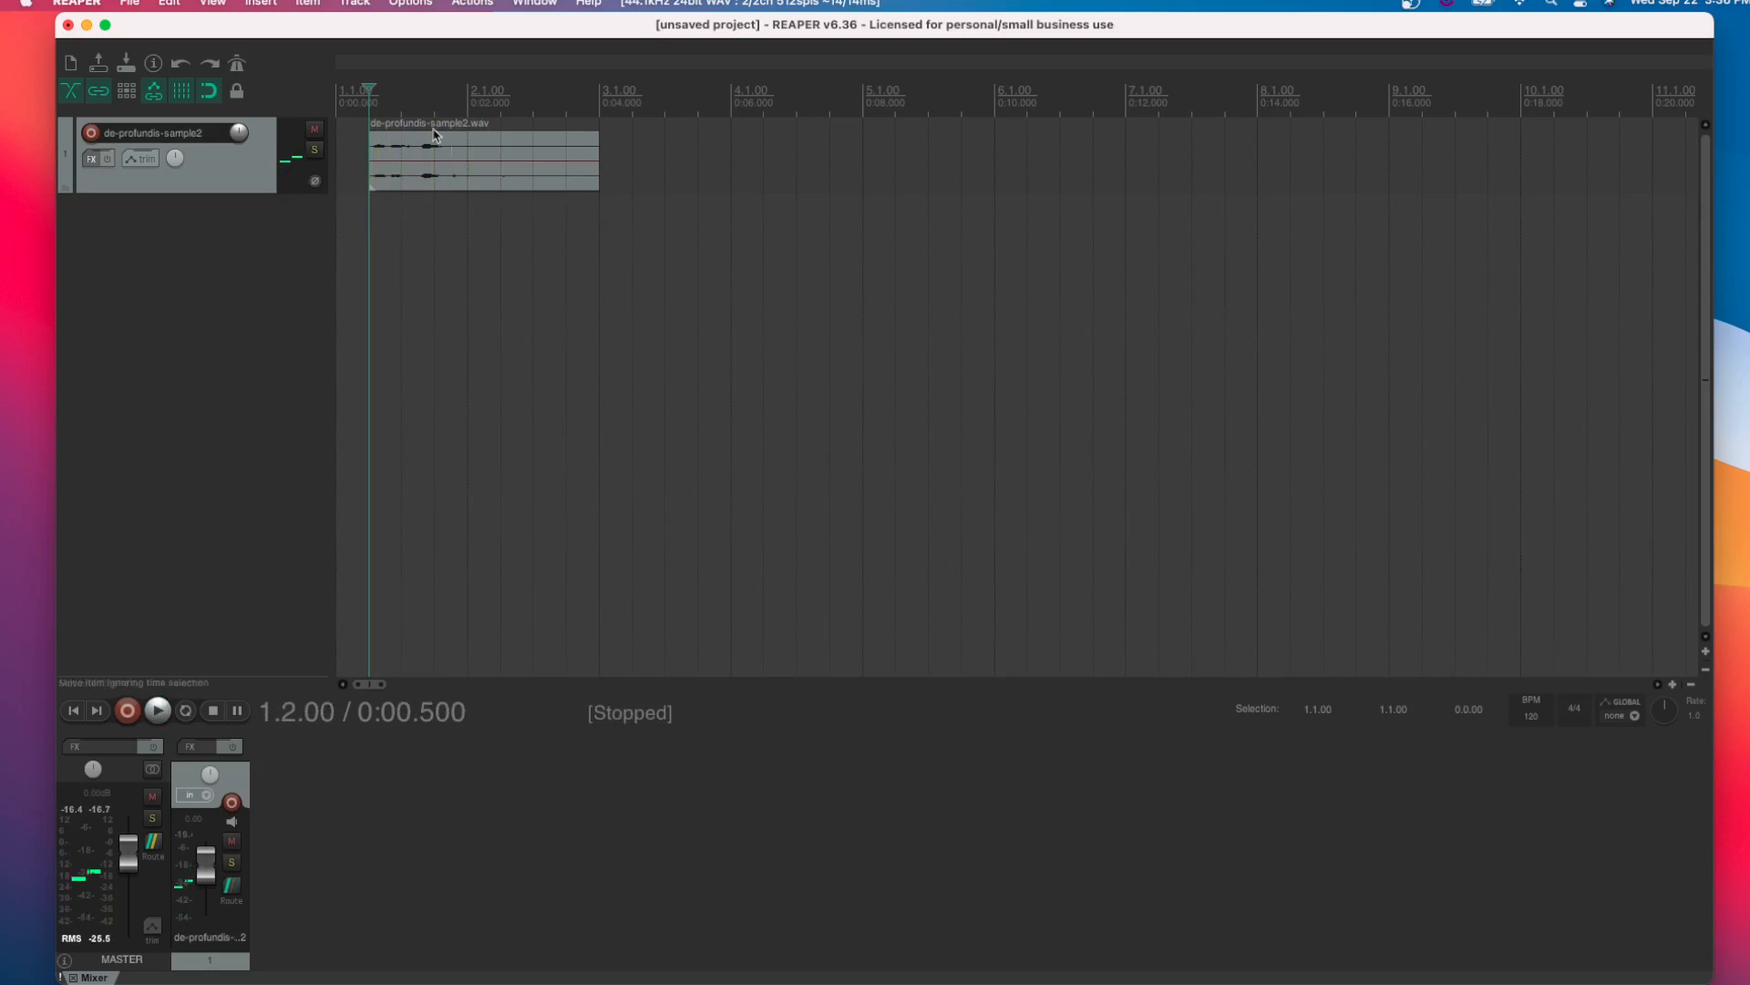
Add bella1arms.aiff from the Finder desktop to the existing track, with the item starting at 5.4.00
{"action": "left_click", "coordinate": [435, 139]}
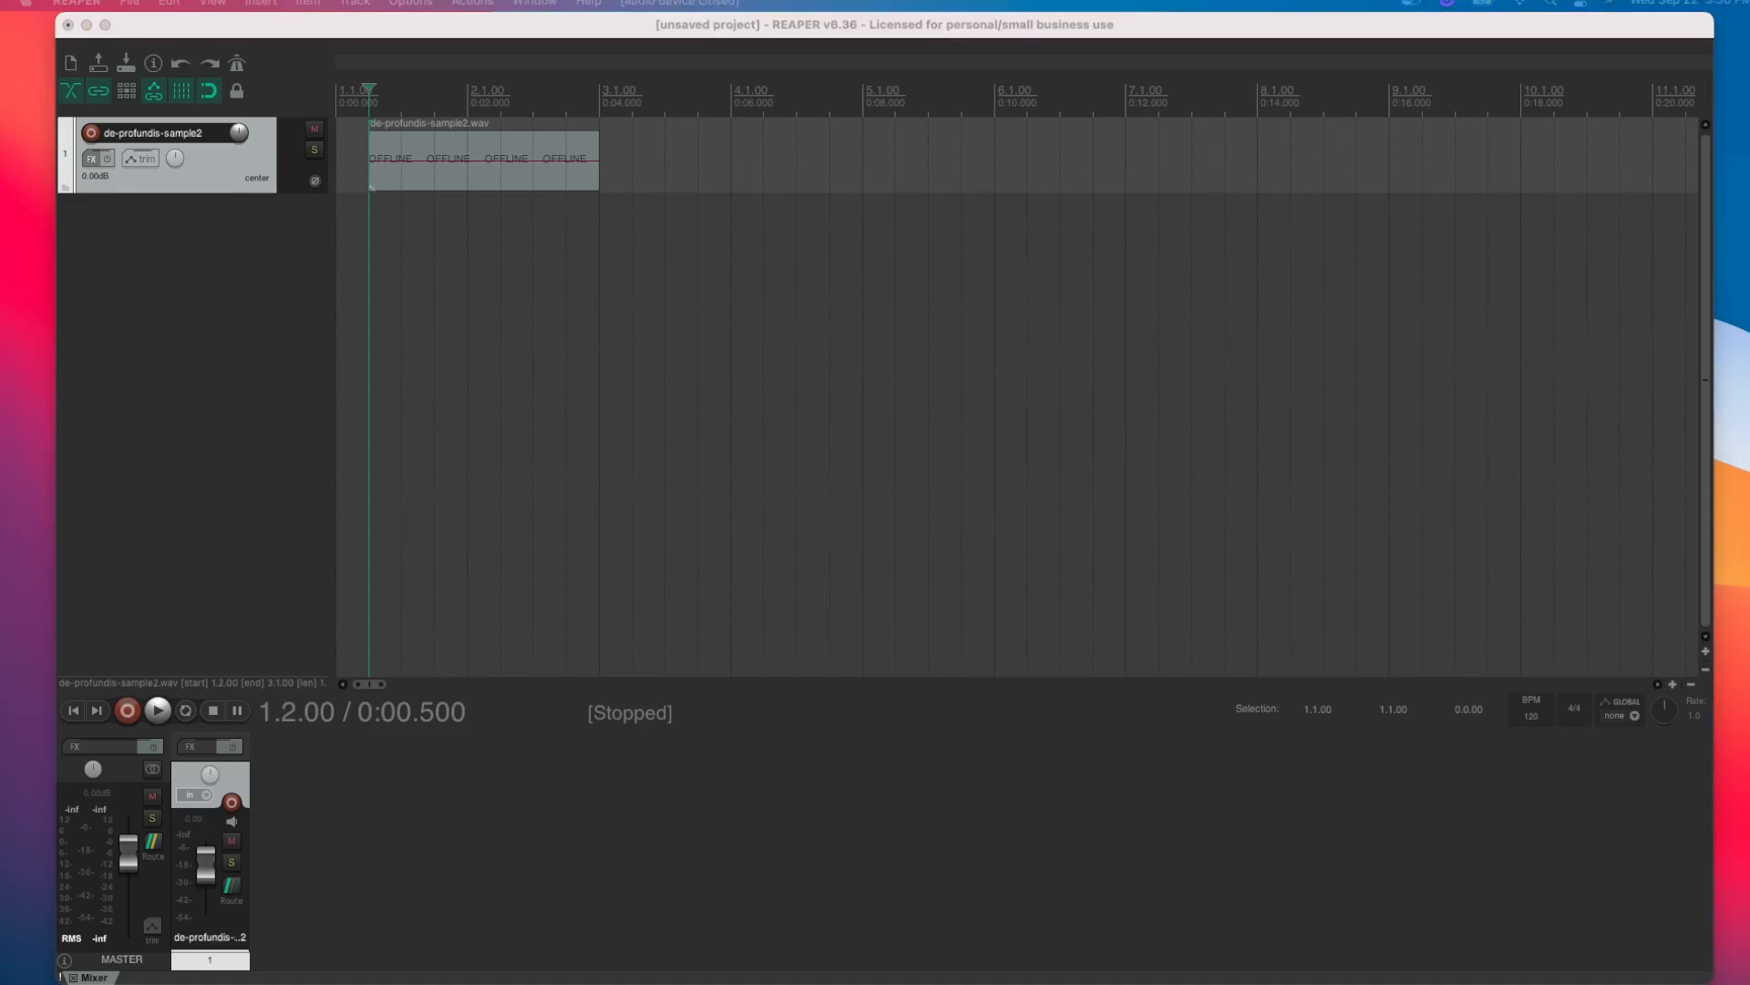
{"action": "left_click_drag", "start_coordinate": [715, 1], "coordinate": [961, 172]}
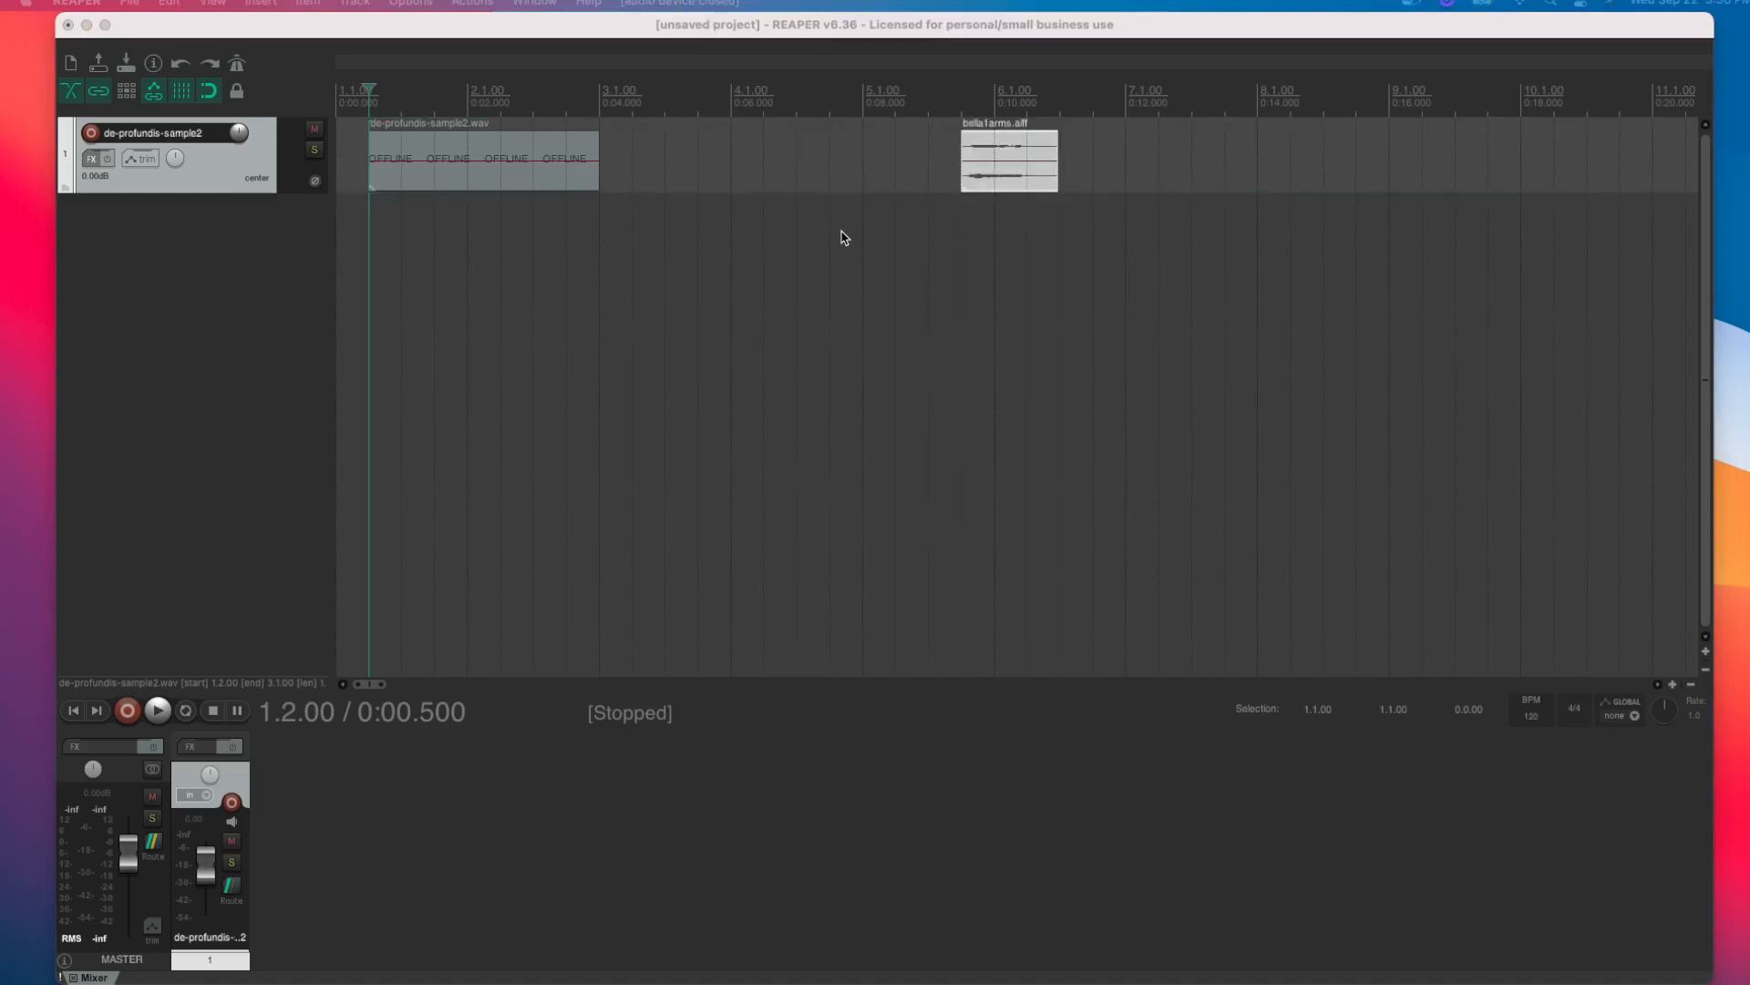
{"action": "left_click", "coordinate": [832, 235]}
Place the edit cursor at 2.2.00 and play through to the bella1arms.aiff item before stopping
{"action": "left_click", "coordinate": [501, 239]}
{"action": "key", "text": "space"}
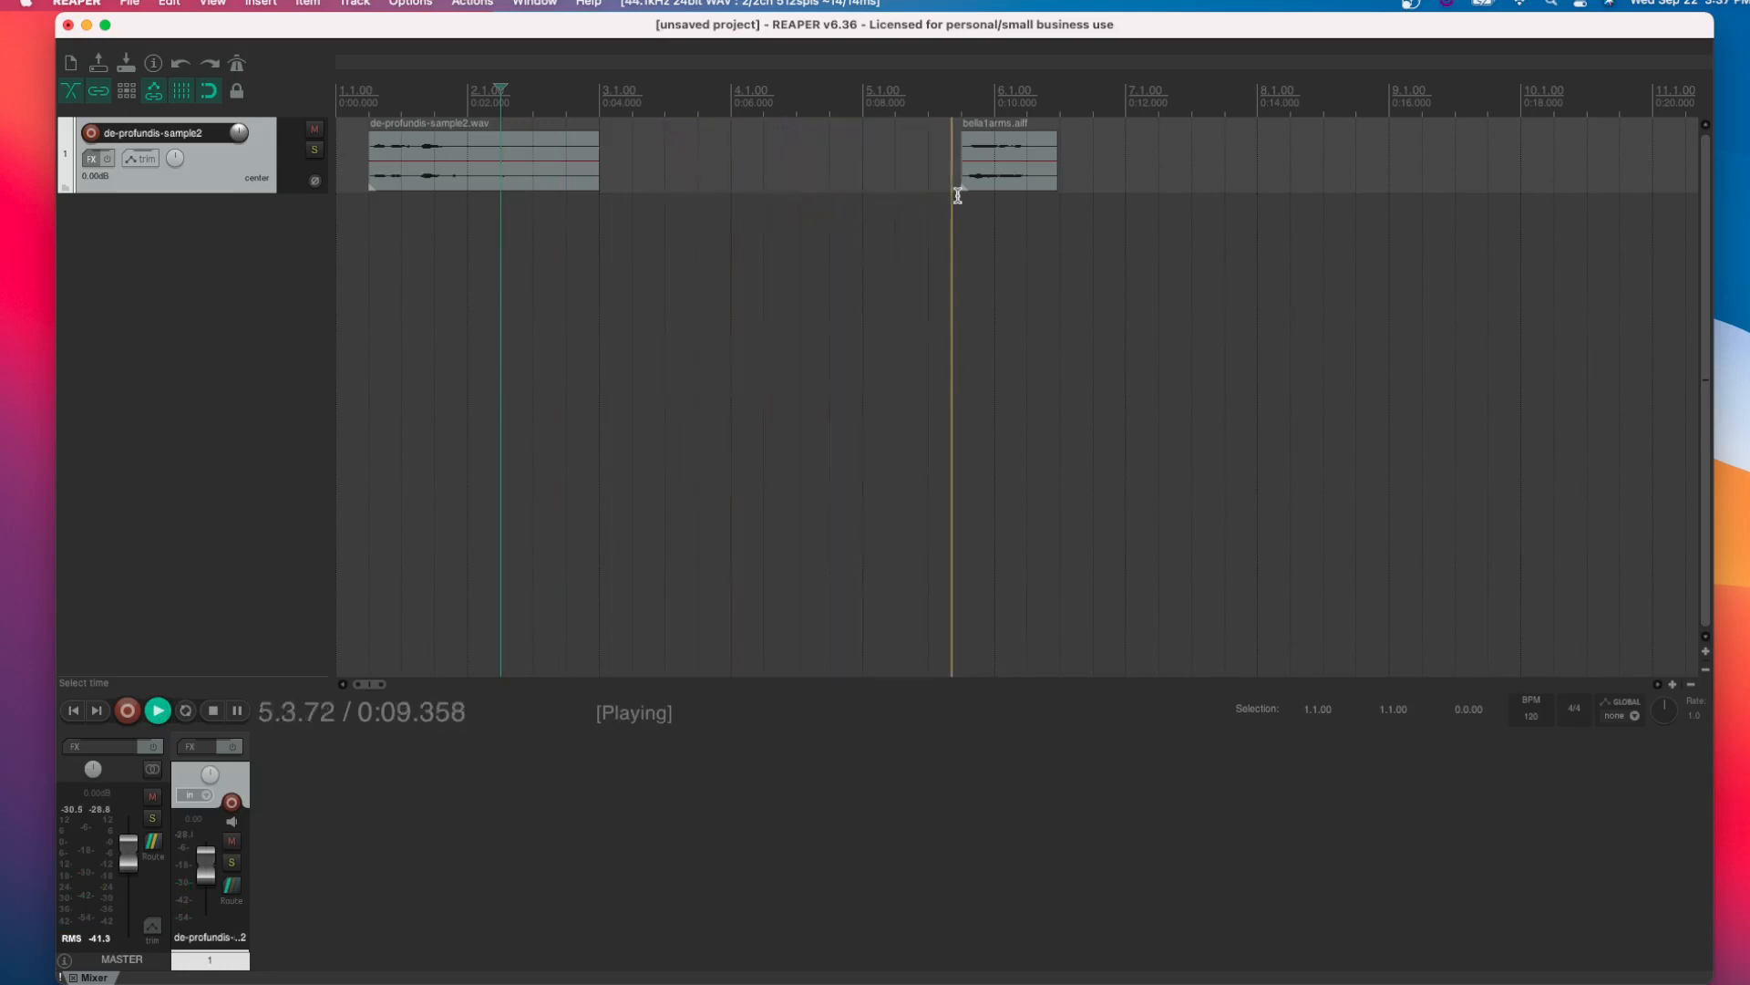
{"action": "key", "text": "space"}
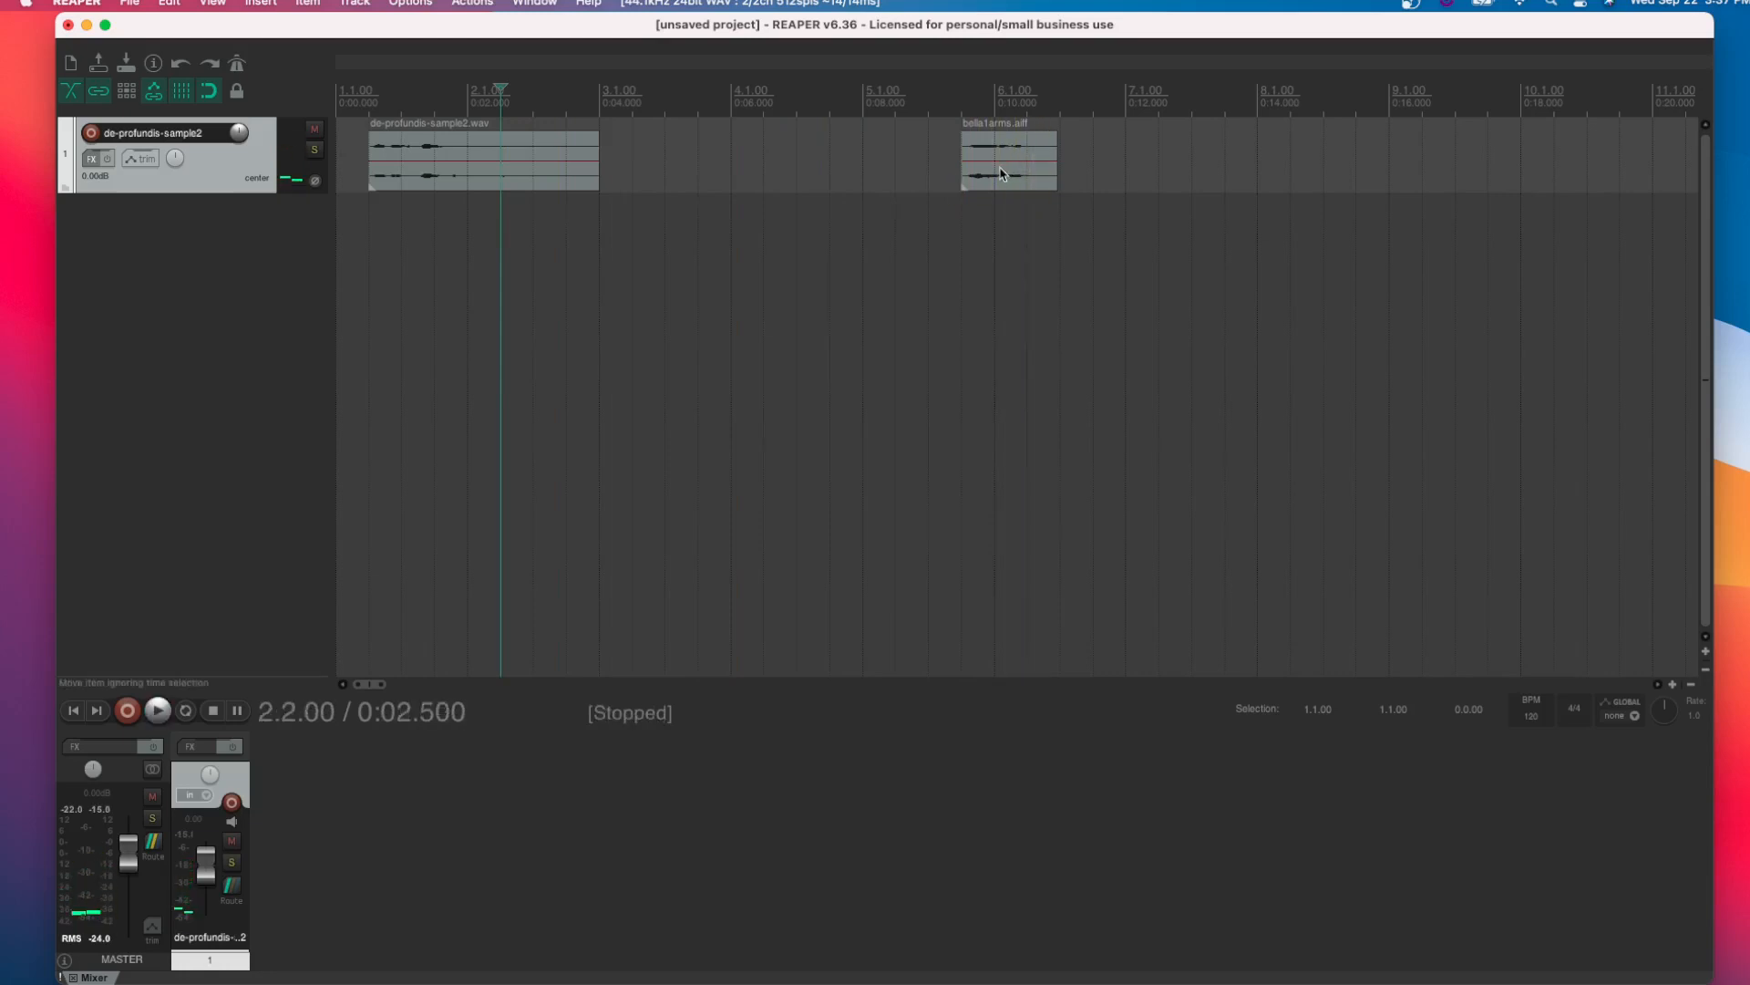
Delete the de-profundis-sample2.wav and bella1arms.aiff items, and remove the emptied track
{"action": "left_click", "coordinate": [959, 186]}
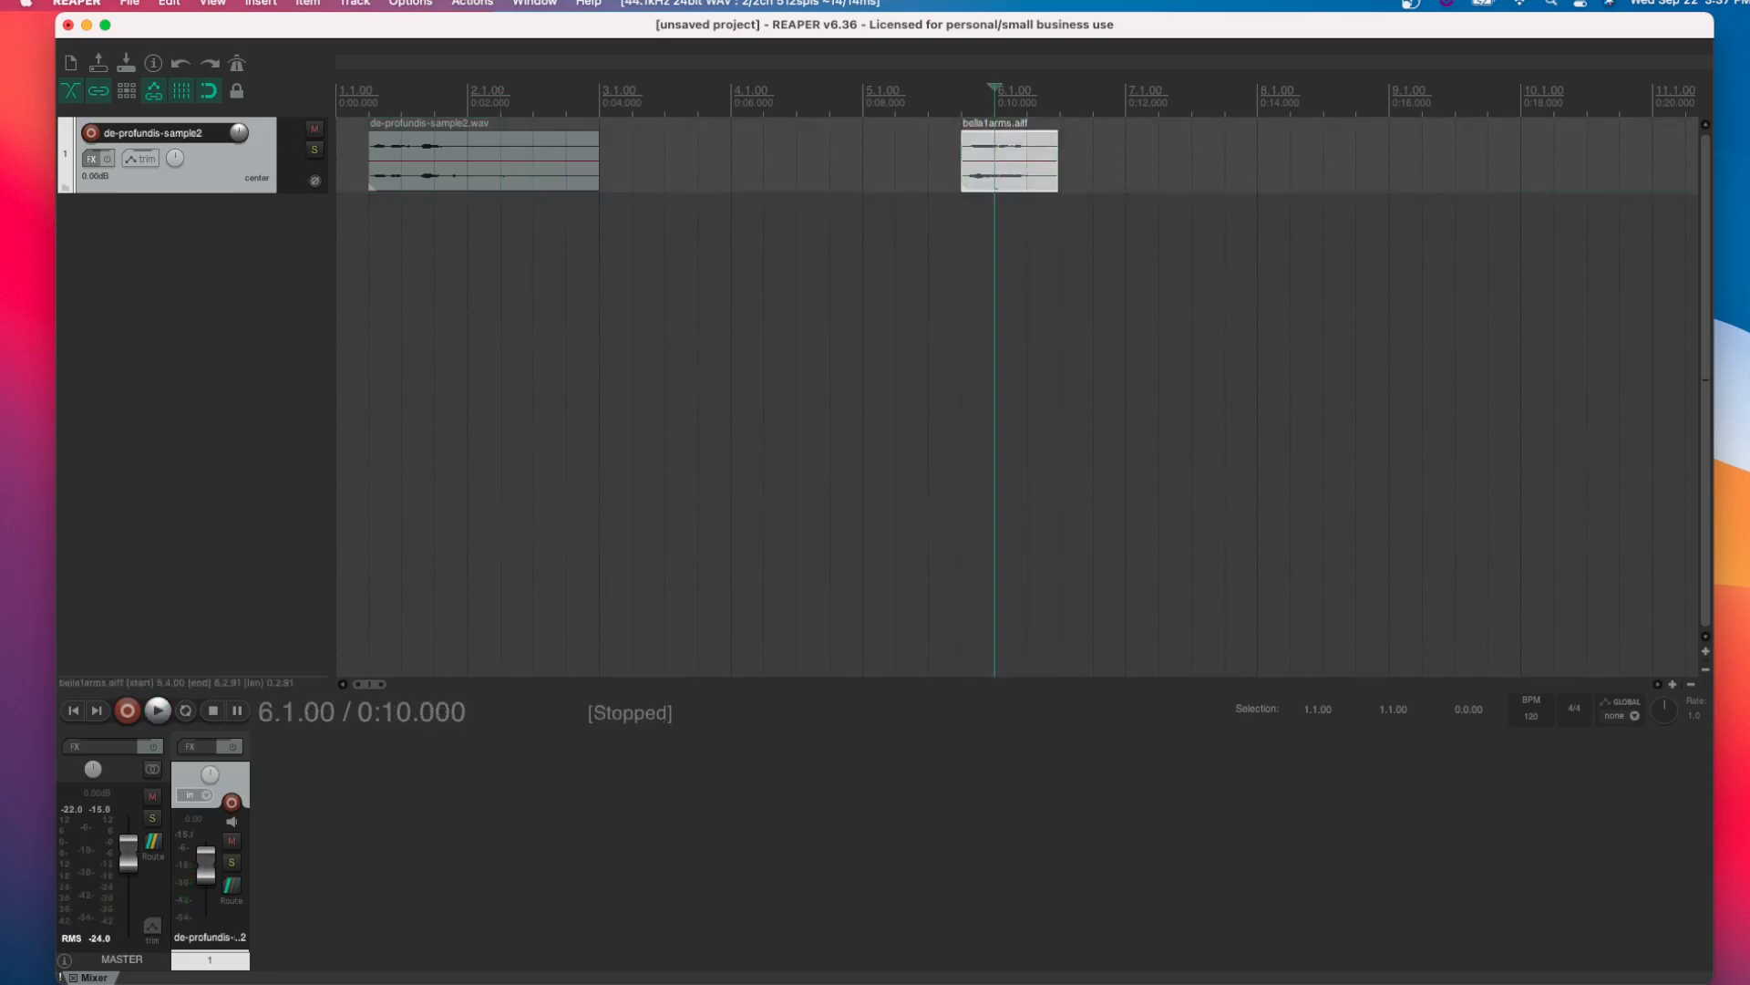
{"action": "key", "text": "super+Tab"}
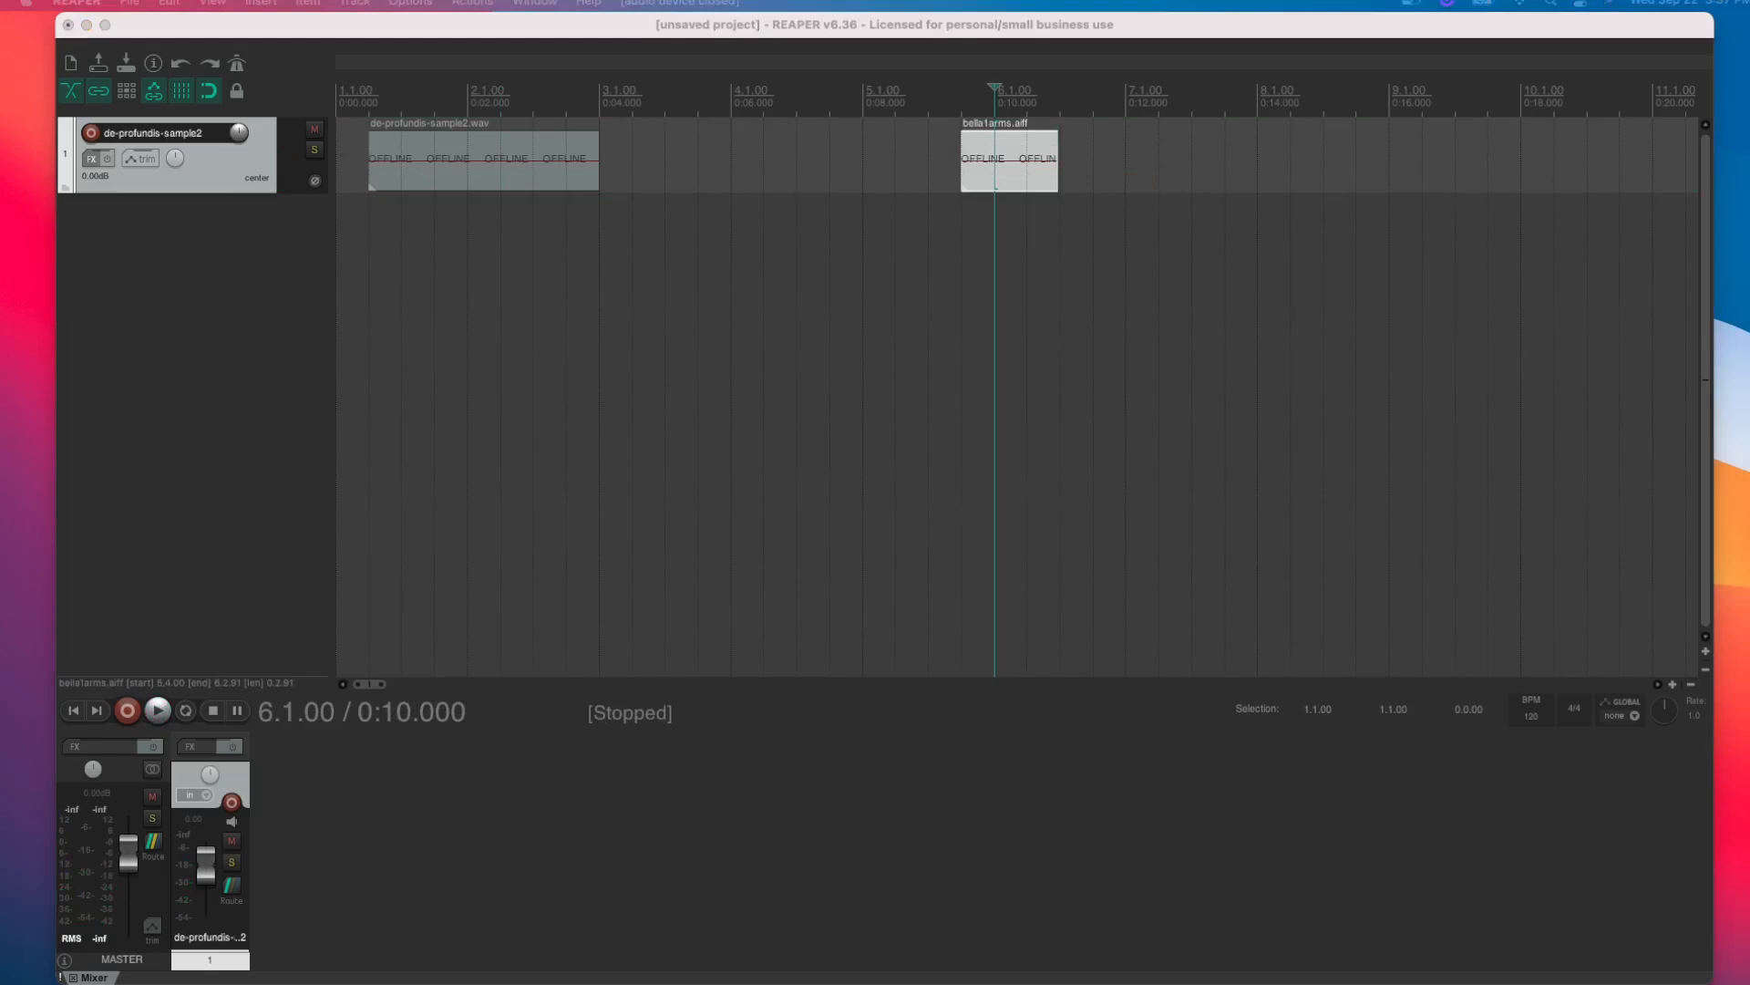
{"action": "left_click", "coordinate": [501, 167]}
{"action": "left_click", "coordinate": [1004, 171], "text": "shift"}
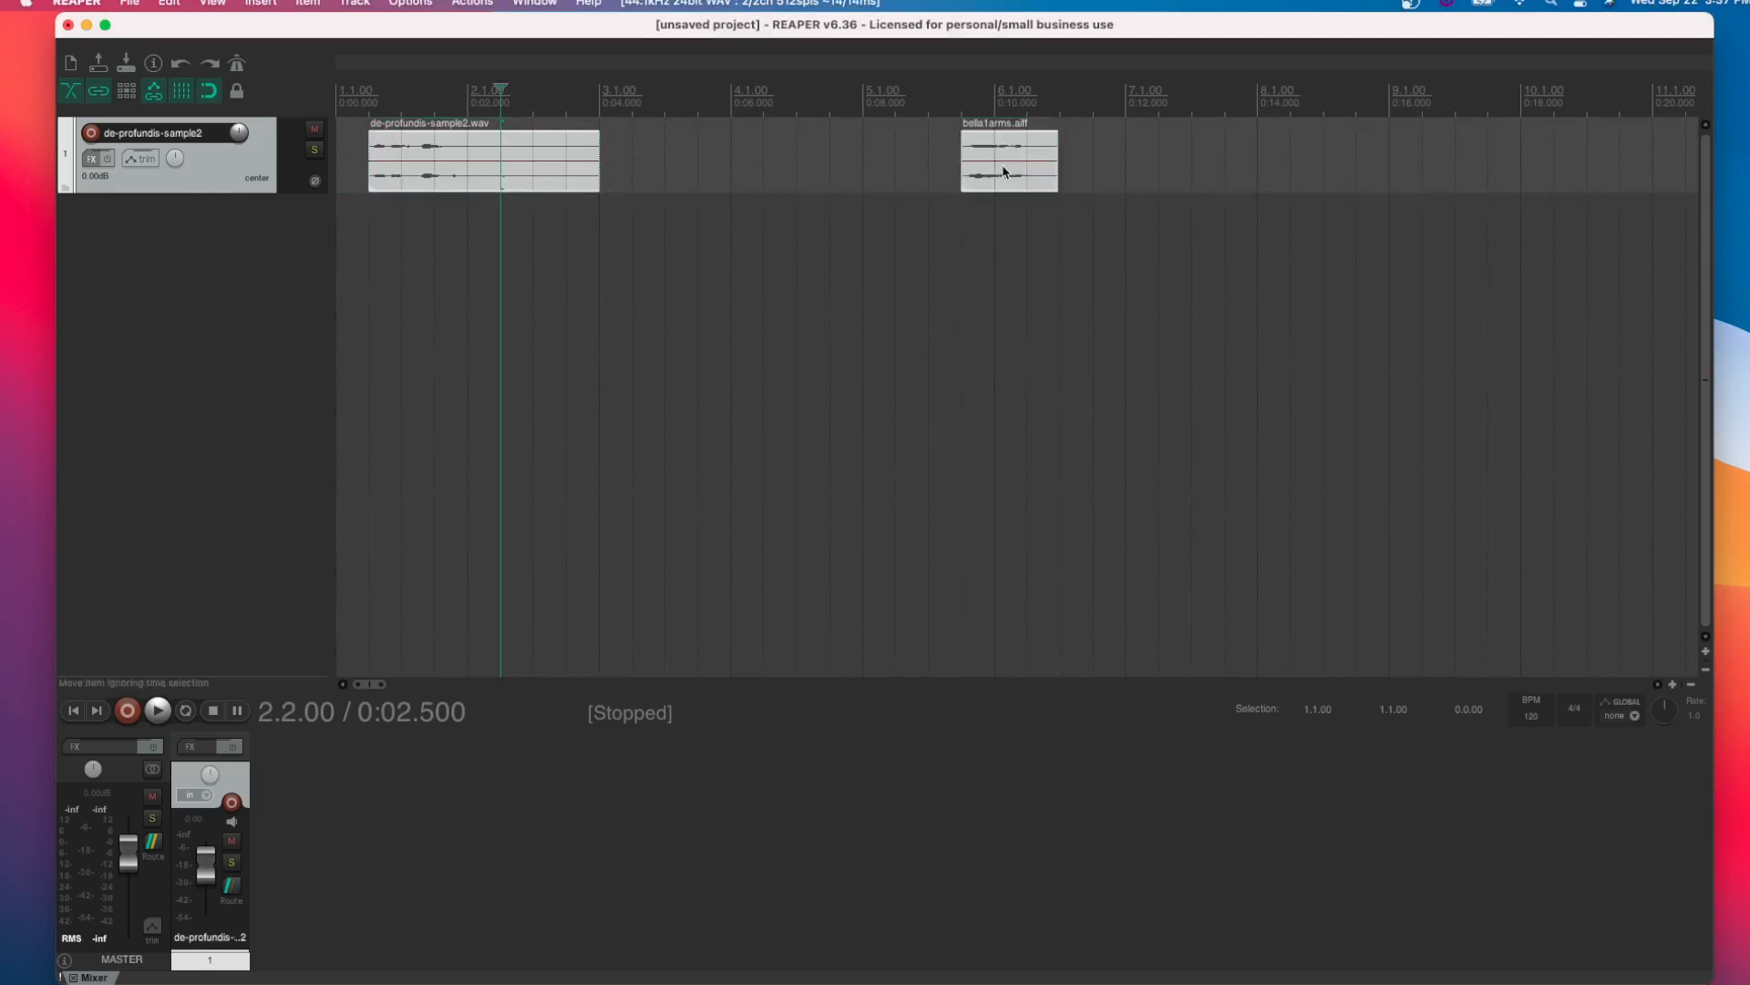
{"action": "key", "text": "Delete"}
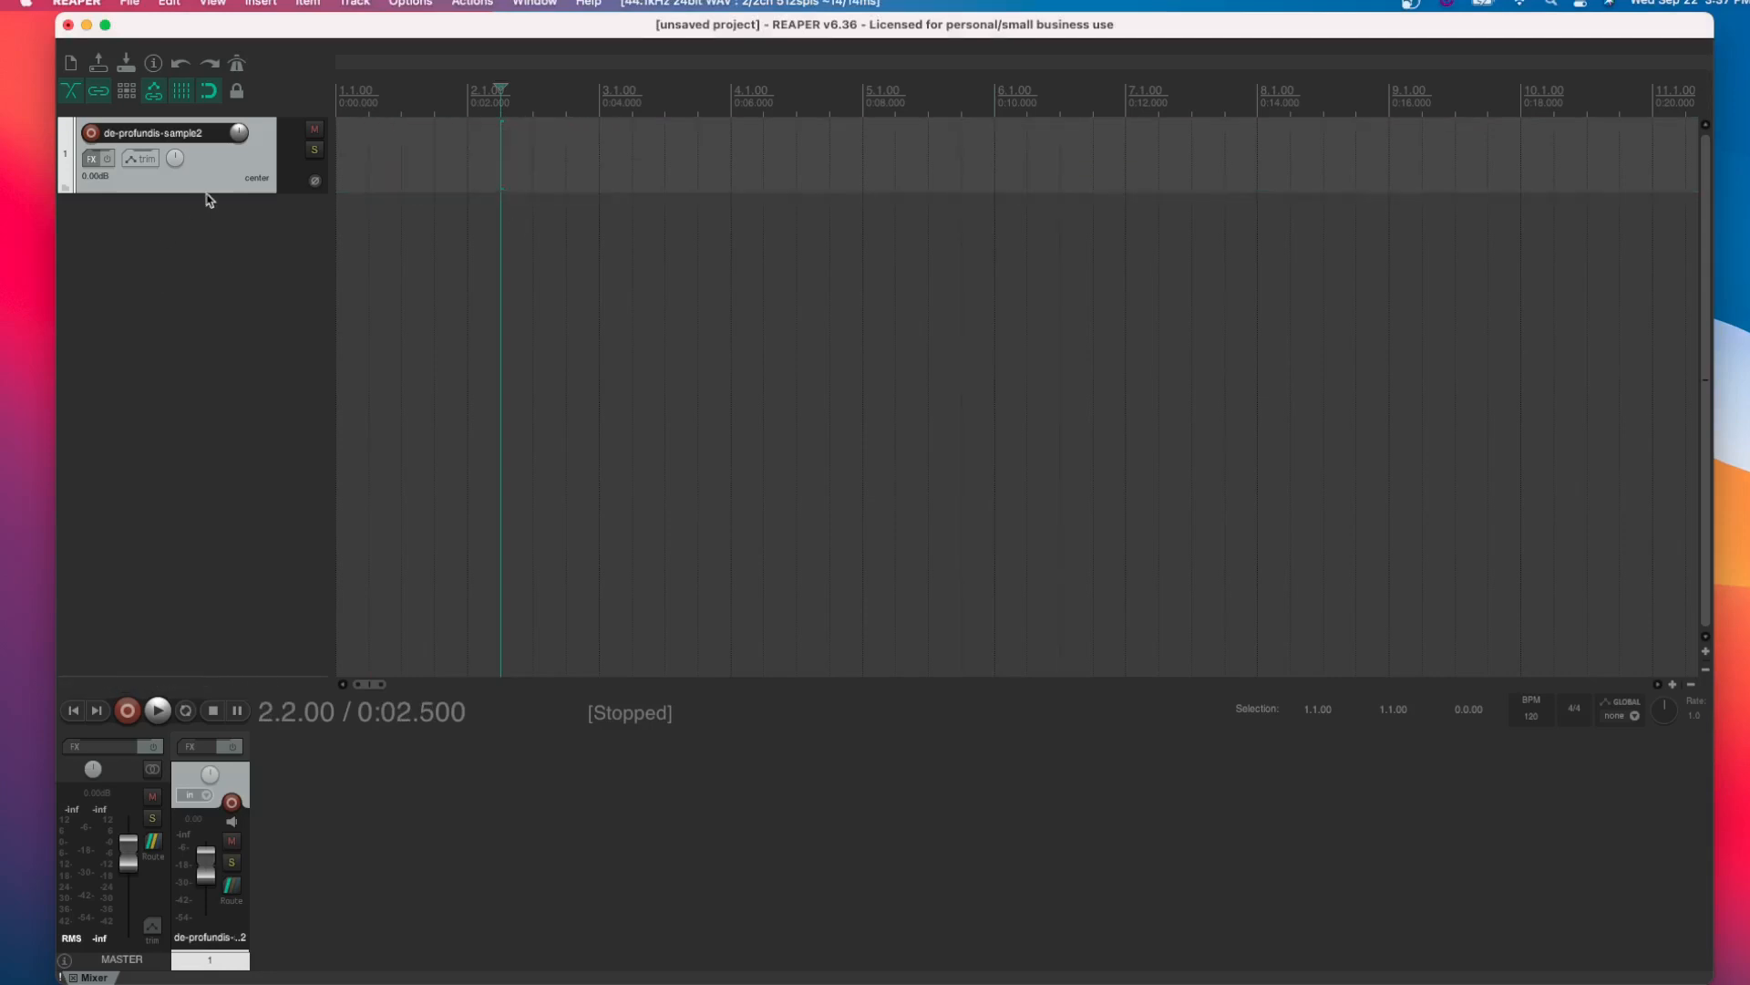
{"action": "left_click_drag", "start_coordinate": [206, 192], "coordinate": [202, 242]}
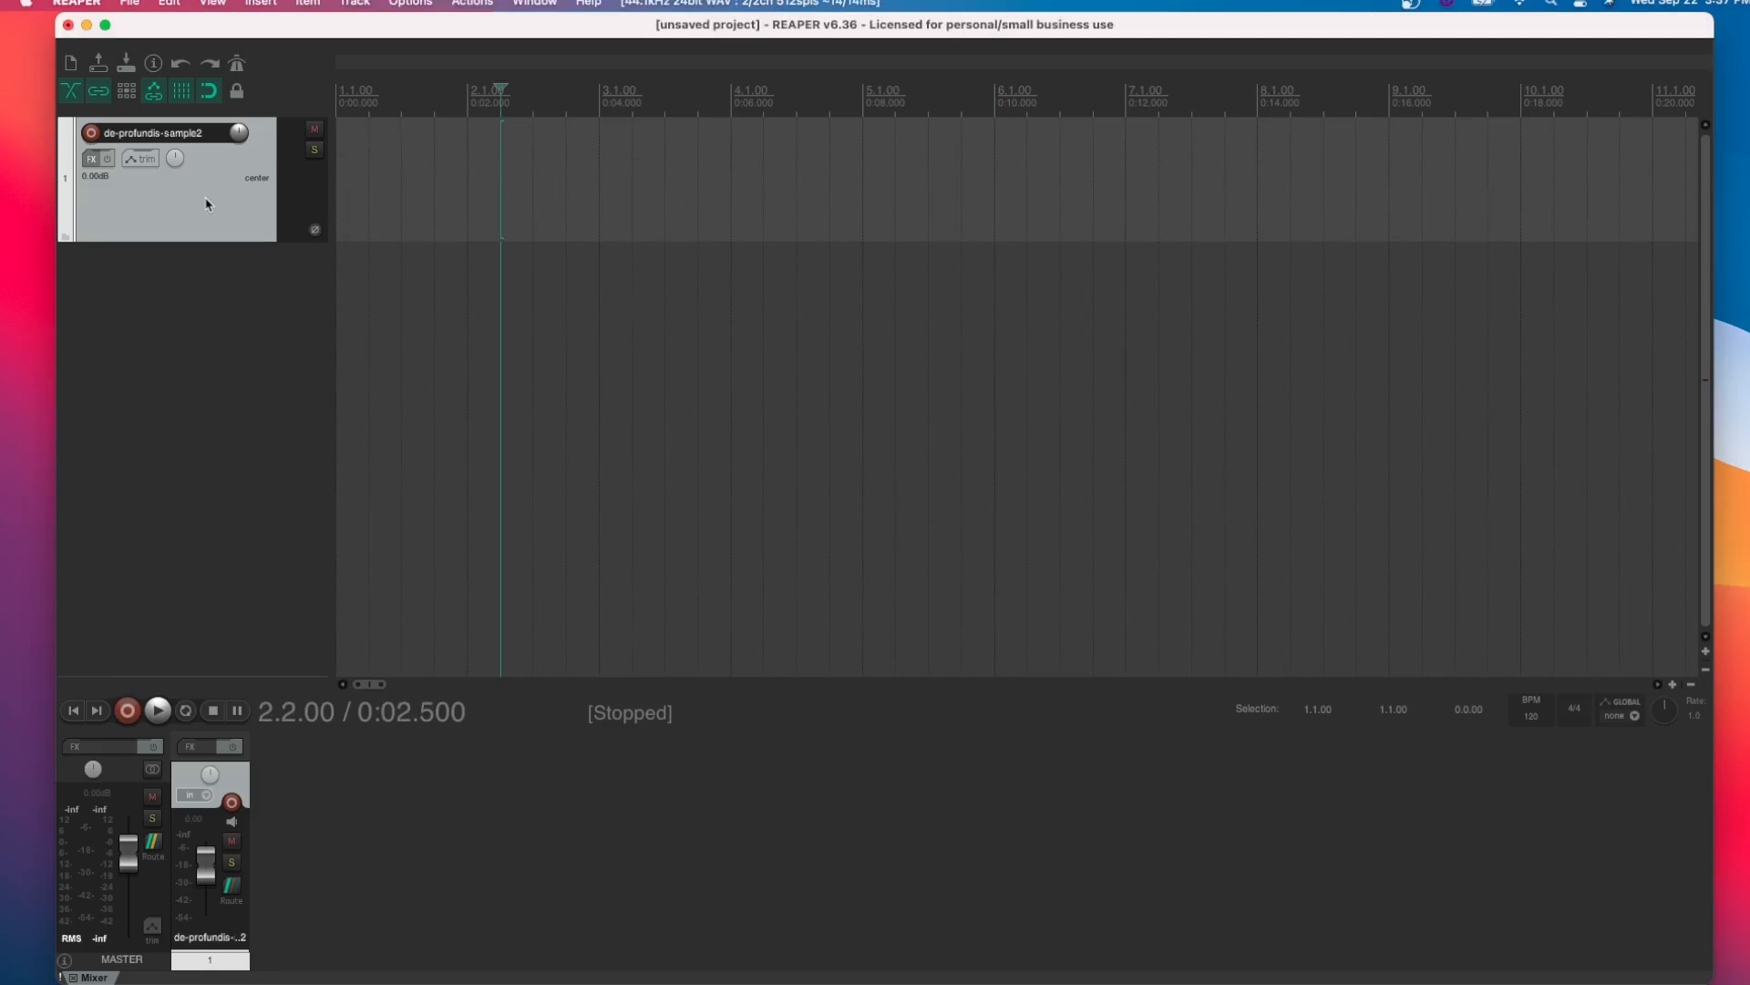
{"action": "key", "text": "Delete"}
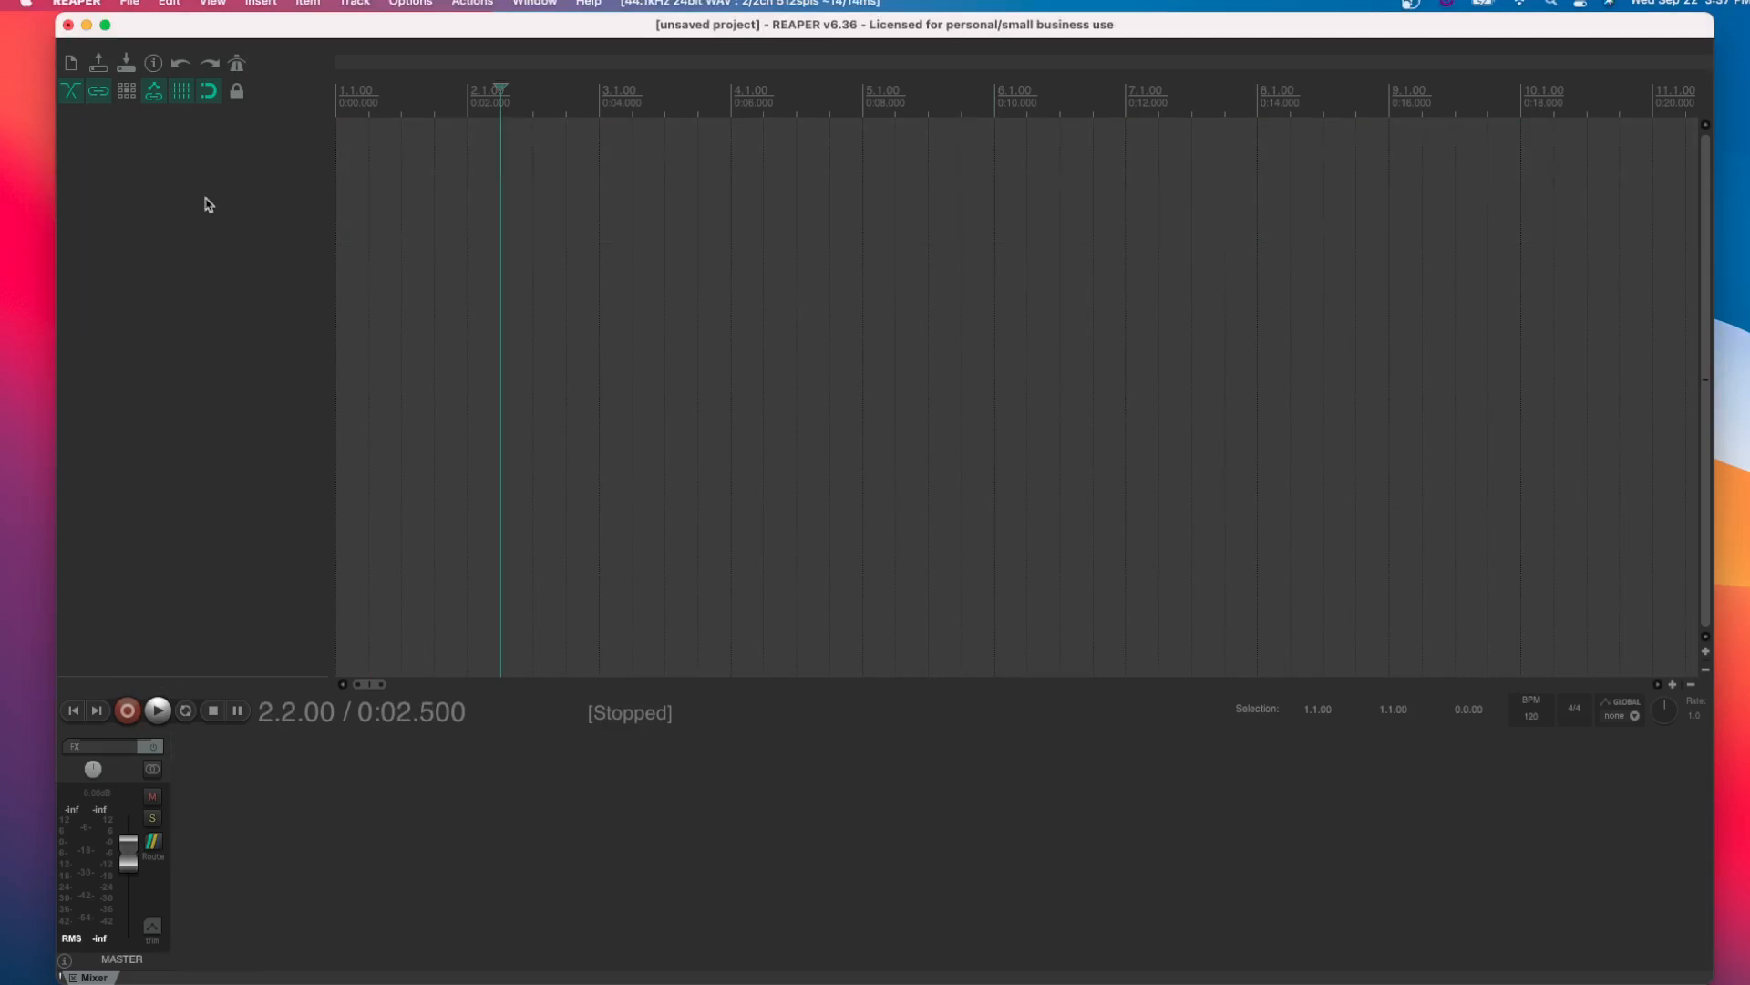
Insert a new track, increase its height and name it "my voice"
{"action": "double_click", "coordinate": [144, 178]}
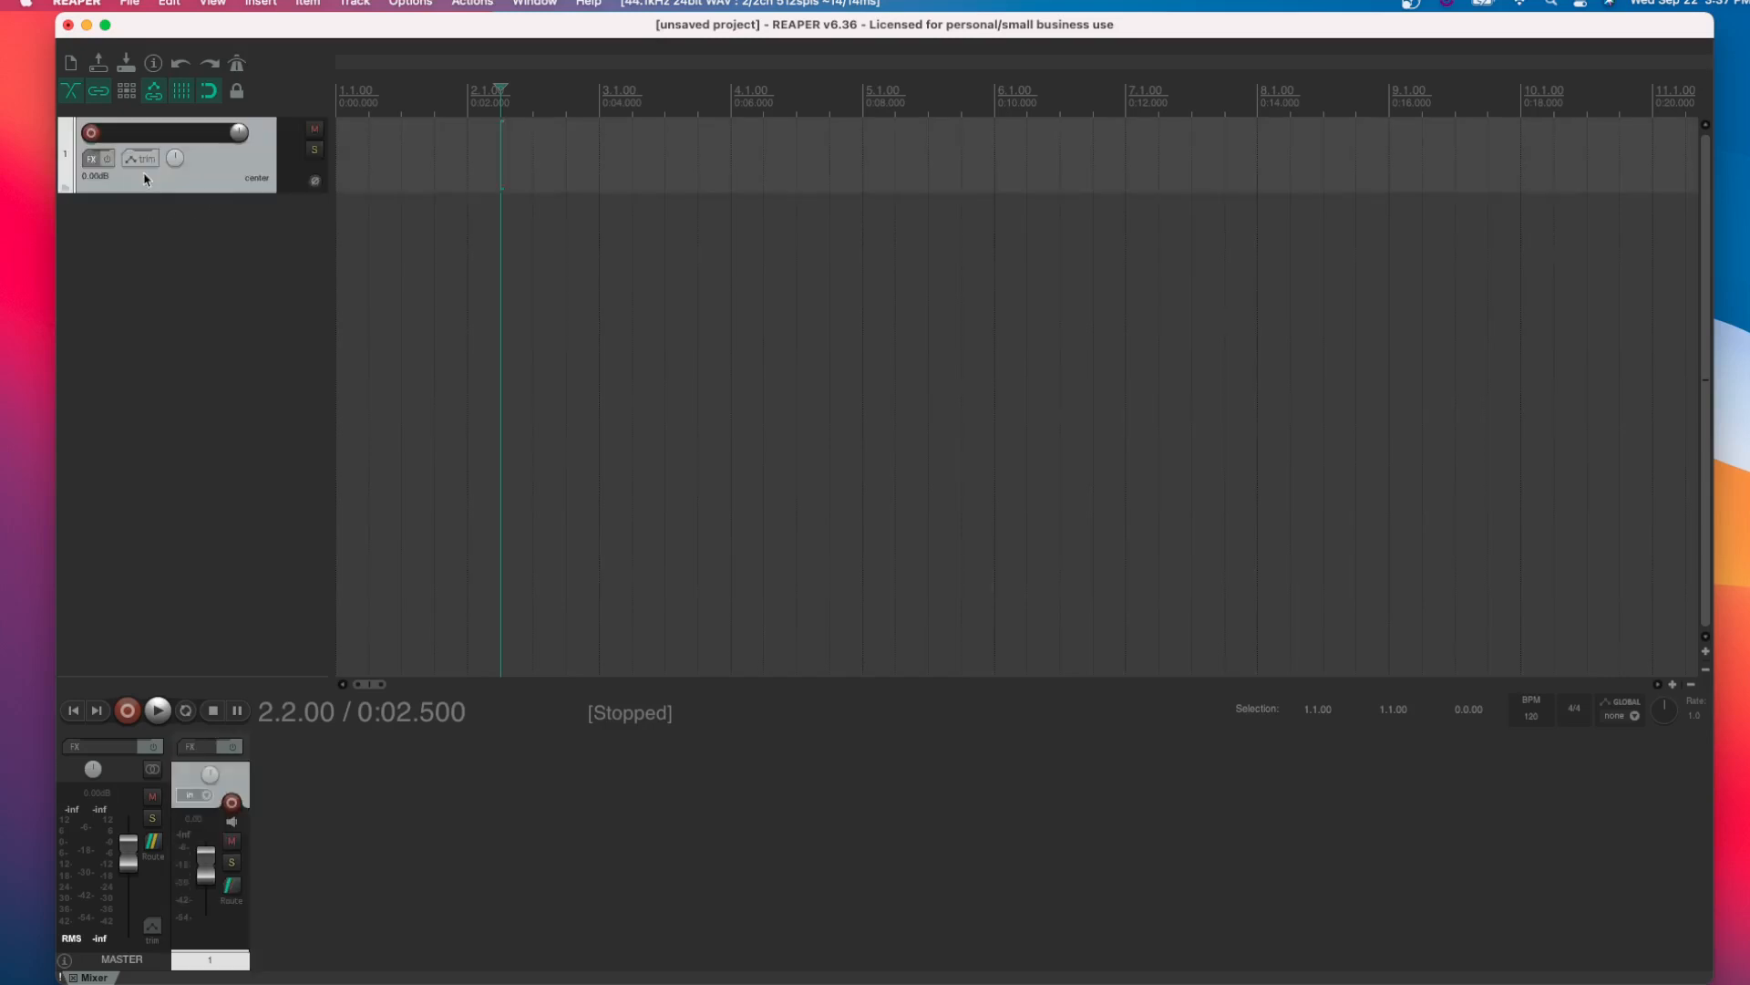
{"action": "left_click_drag", "start_coordinate": [178, 192], "coordinate": [179, 280]}
{"action": "double_click", "coordinate": [151, 137]}
{"action": "type", "text": "my voice"}
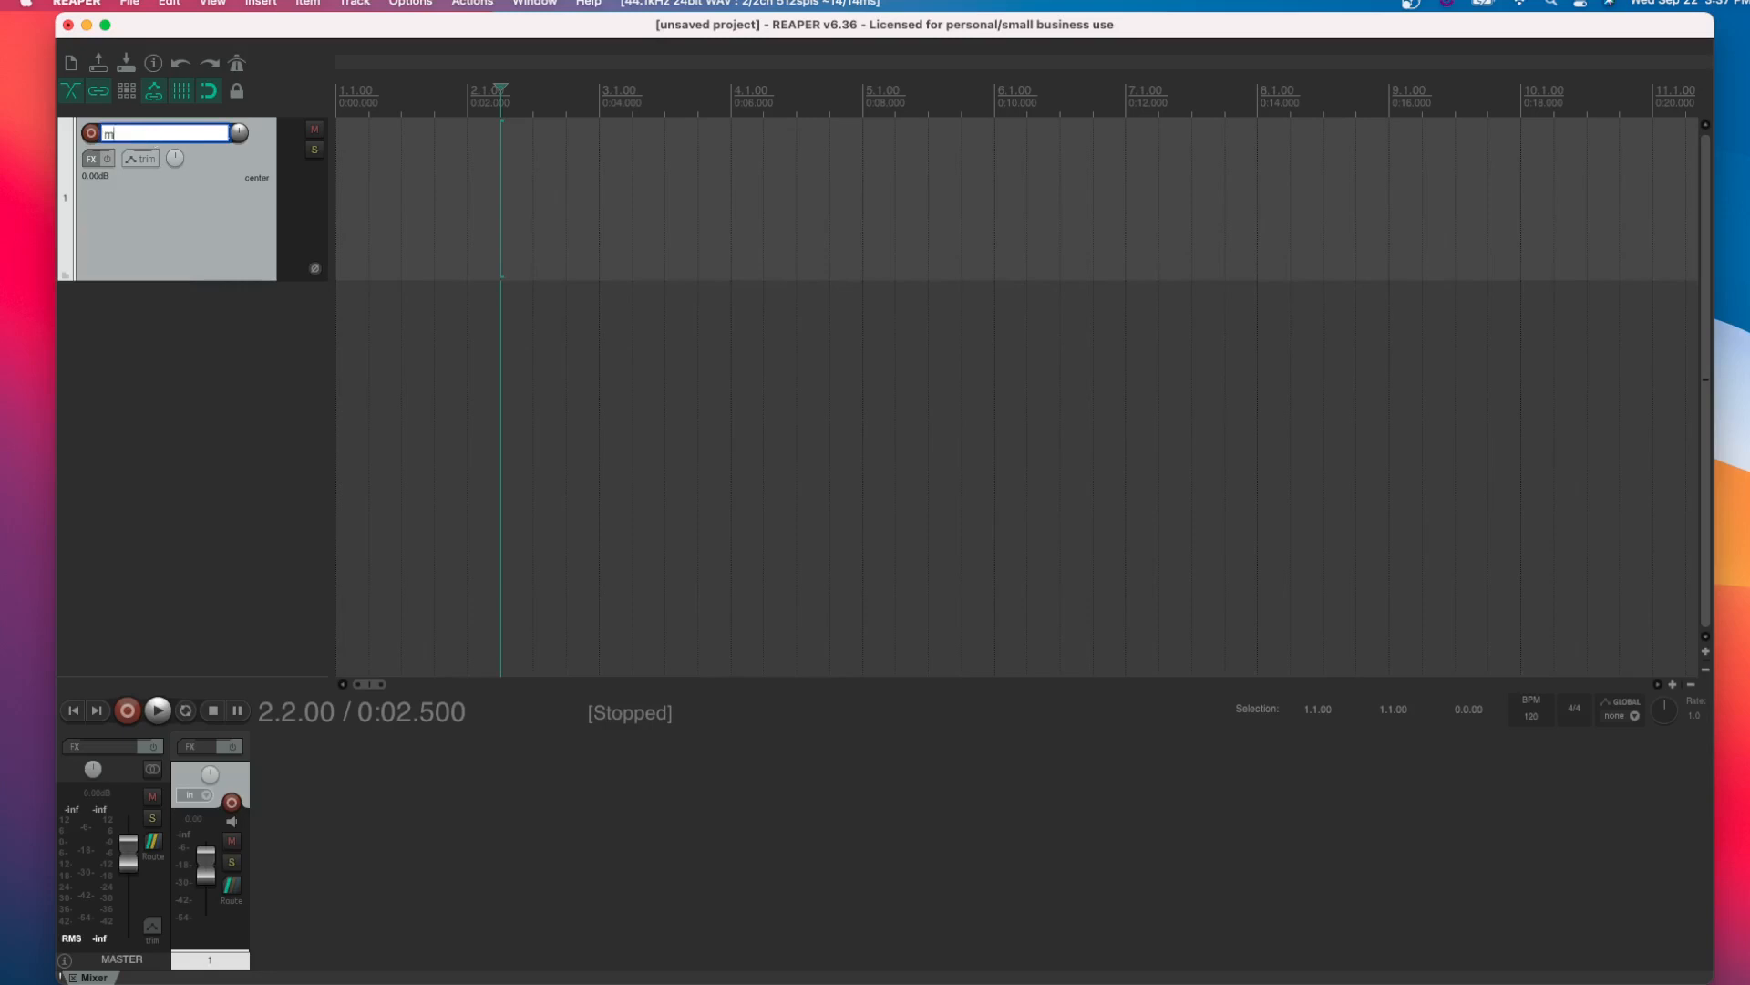
{"action": "key", "text": "Return"}
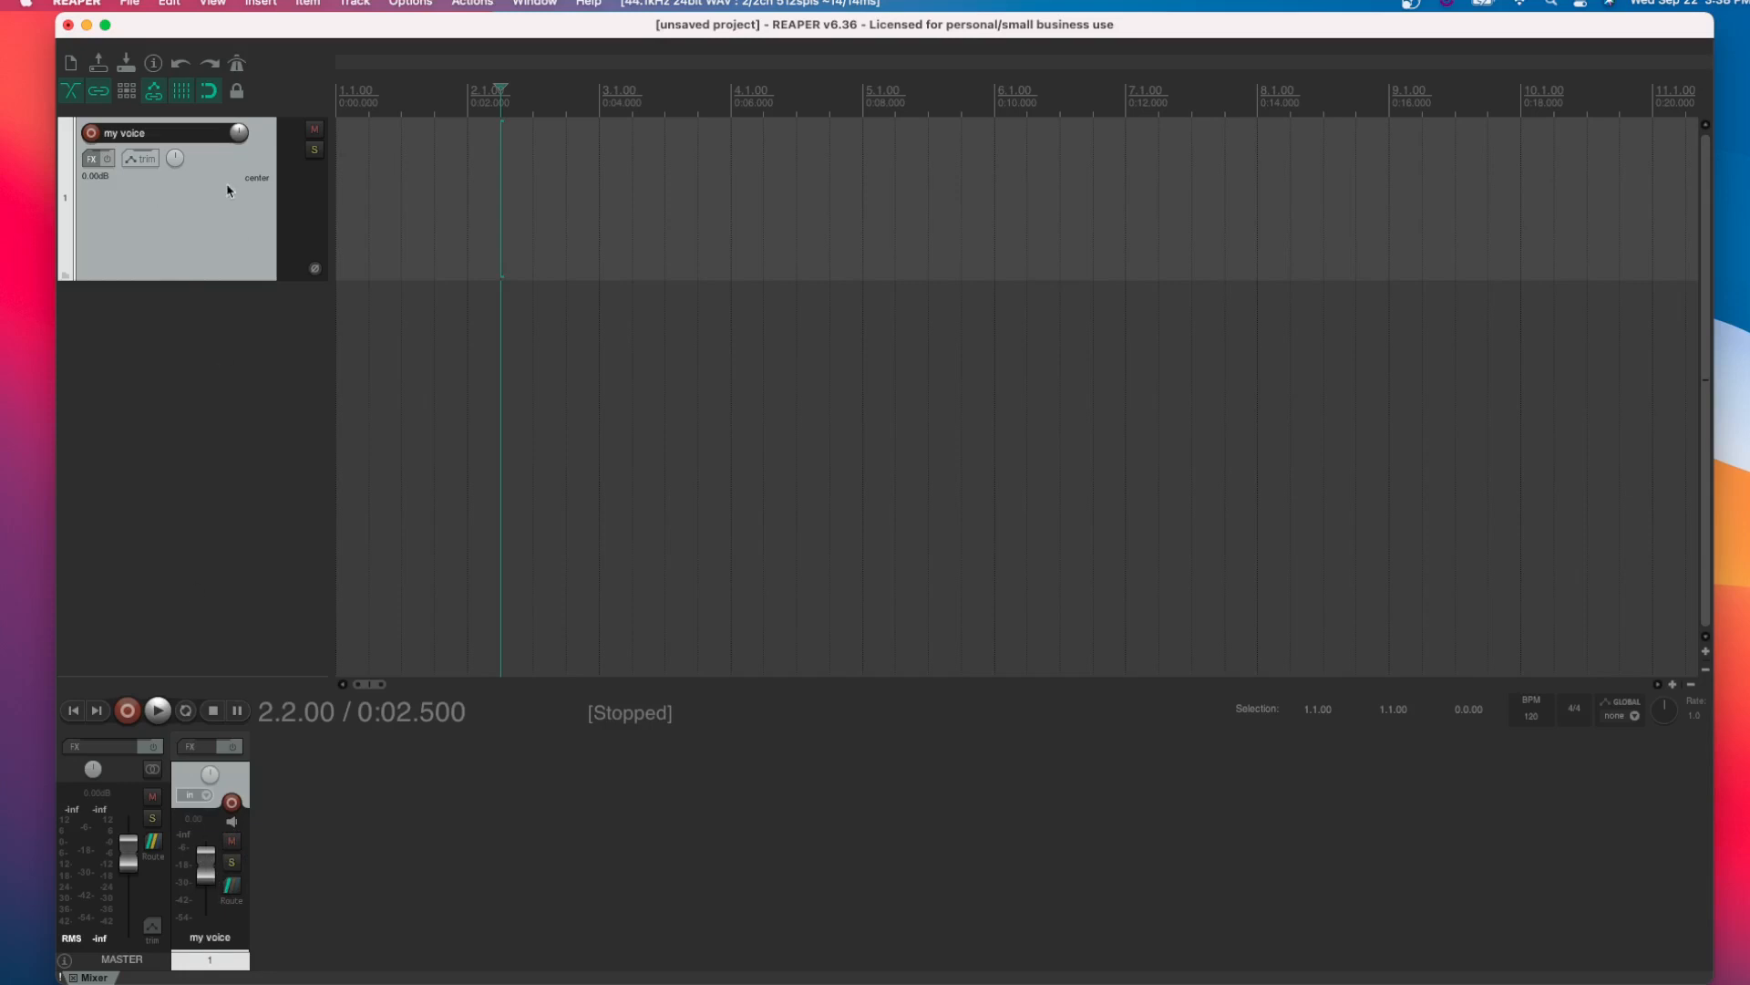
Rename the track "my voice2" in the track control panel
{"action": "double_click", "coordinate": [152, 136]}
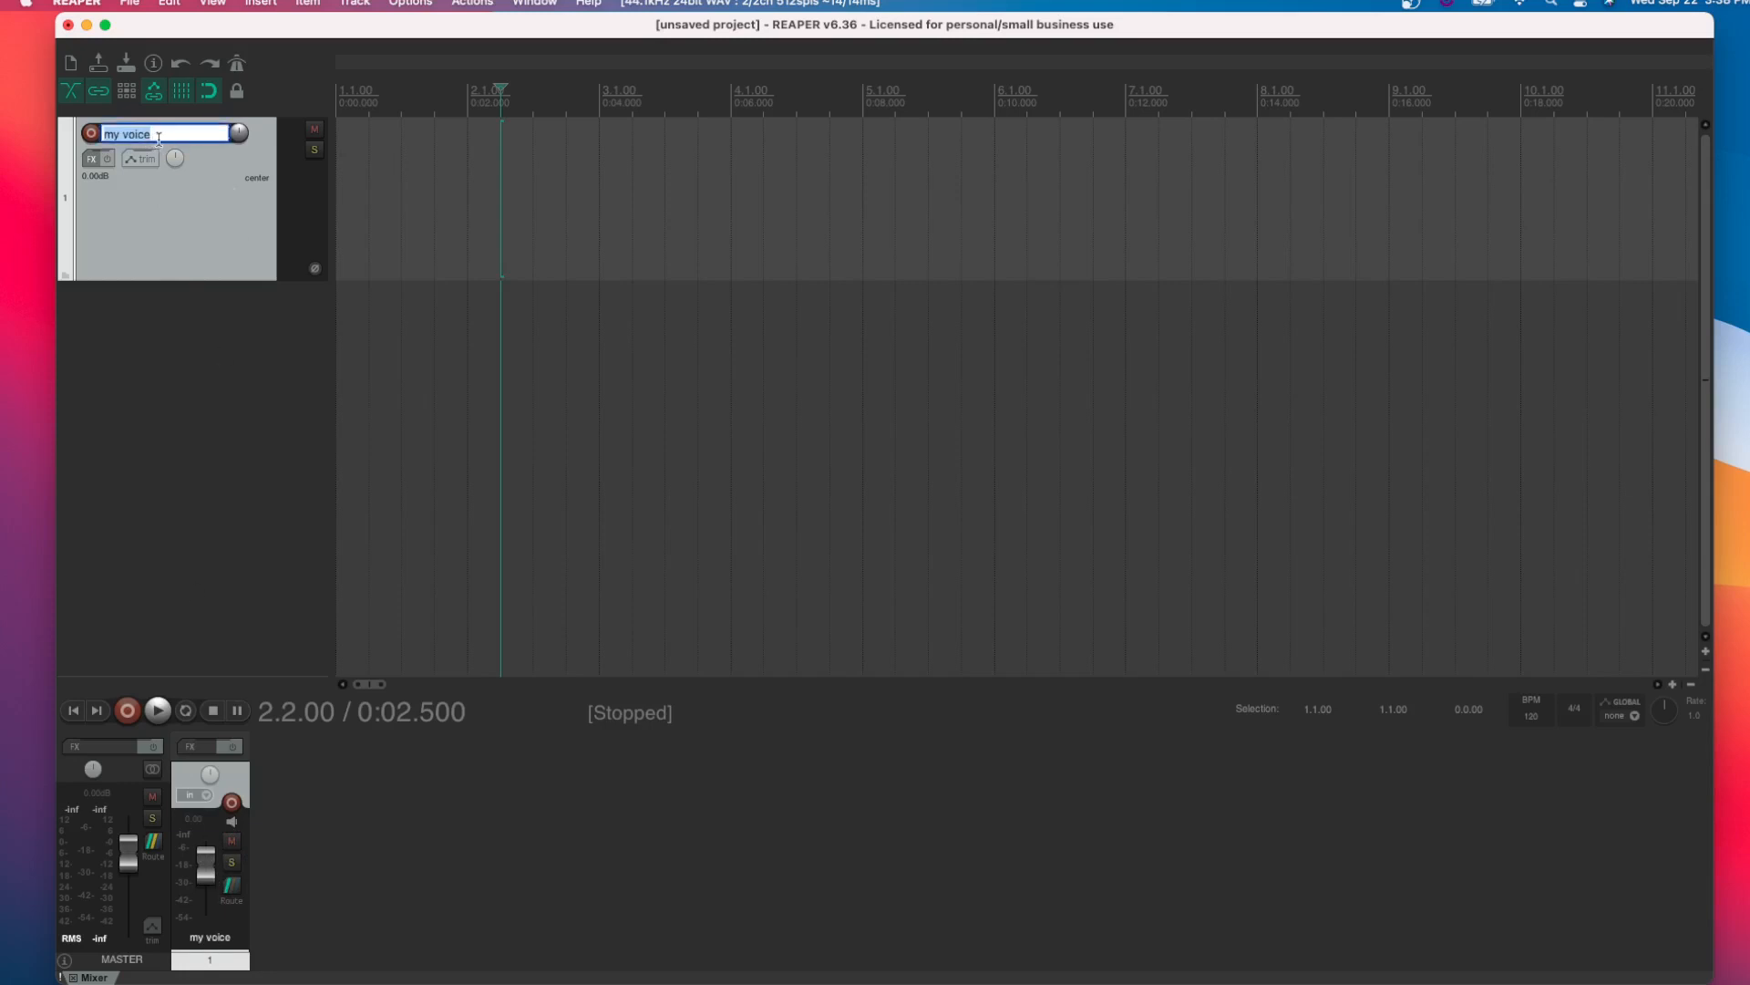
{"action": "key", "text": "Right"}
{"action": "type", "text": "2"}
{"action": "key", "text": "Return"}
Rename the track back to "my voice" from its mixer strip
{"action": "double_click", "coordinate": [233, 944]}
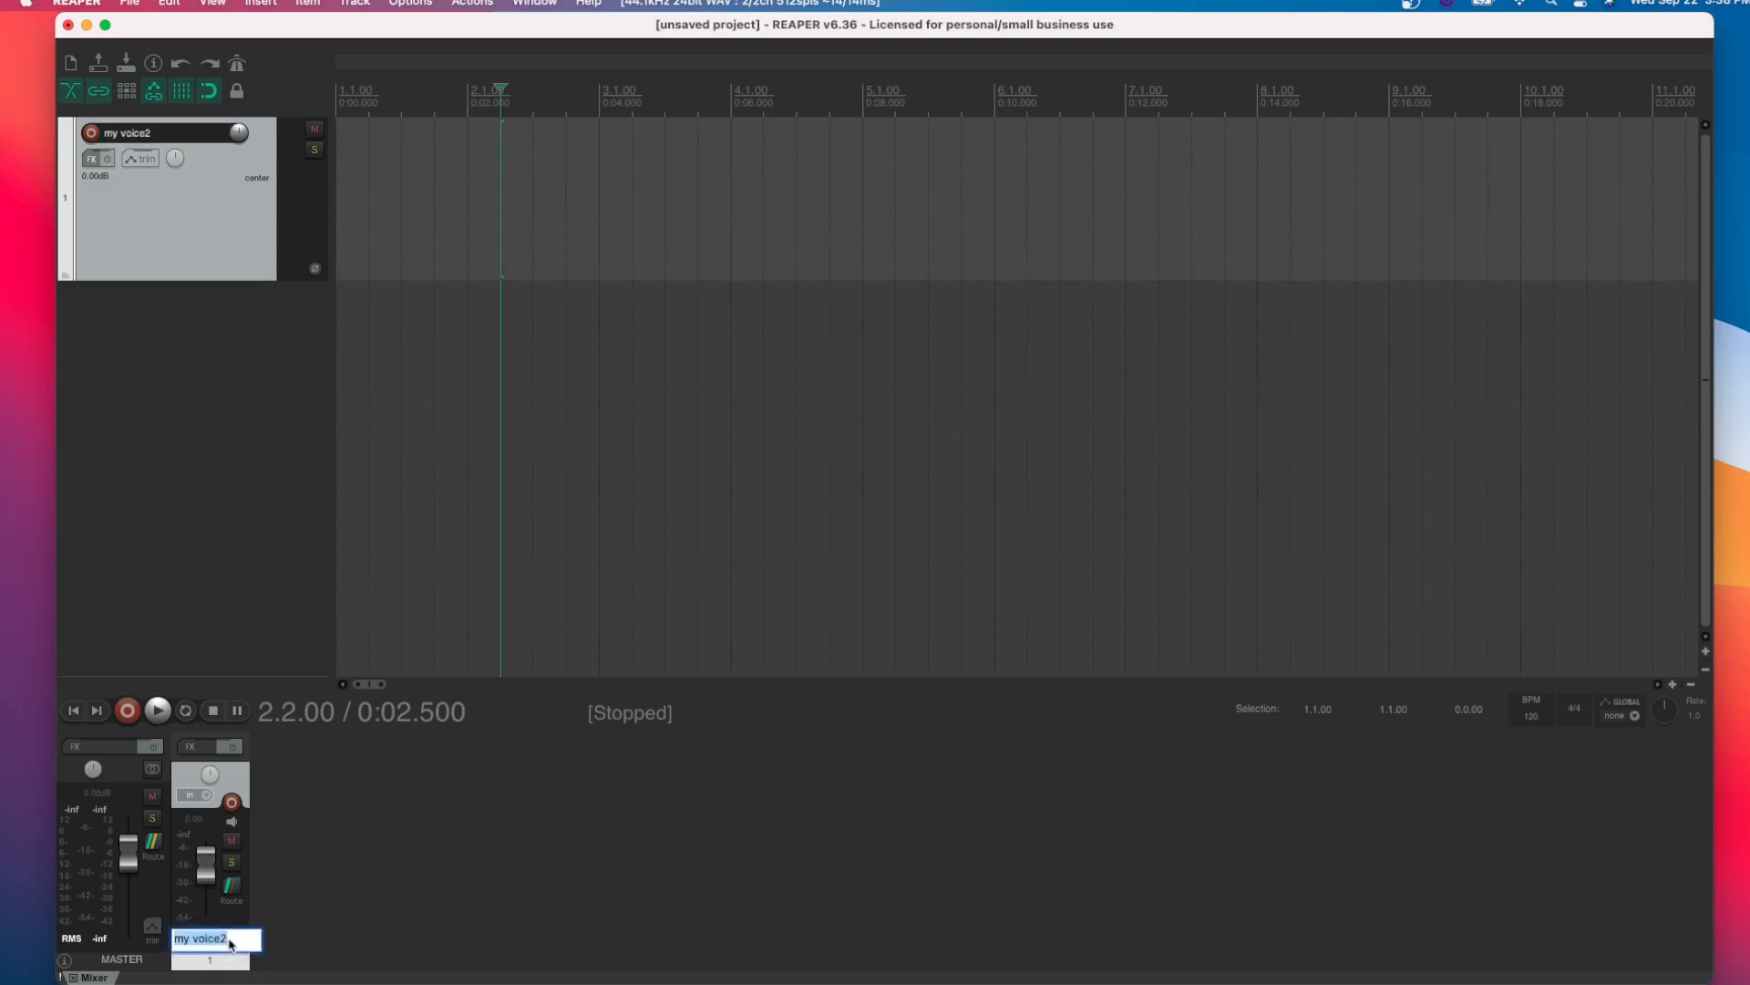
{"action": "key", "text": "Right"}
{"action": "key", "text": "BackSpace"}
{"action": "key", "text": "Return"}
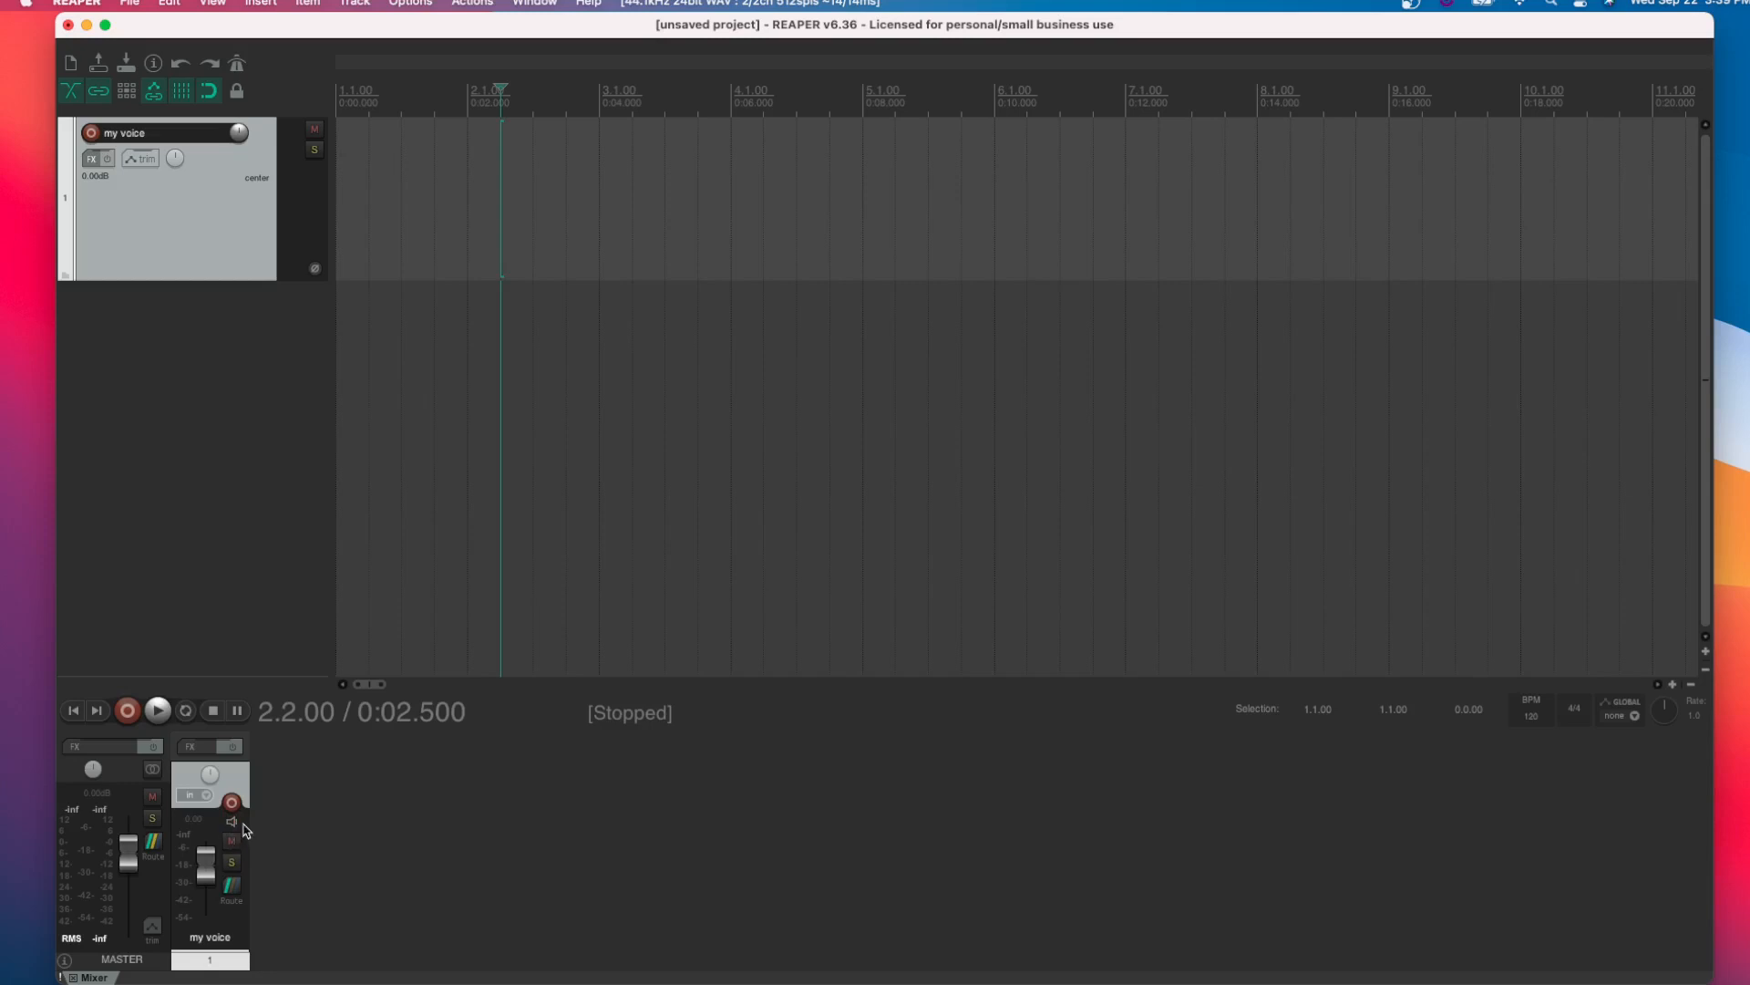
Toggle record monitoring on the my voice track, then leave it off by disabling the Monitor Input option
{"action": "left_click", "coordinate": [234, 822]}
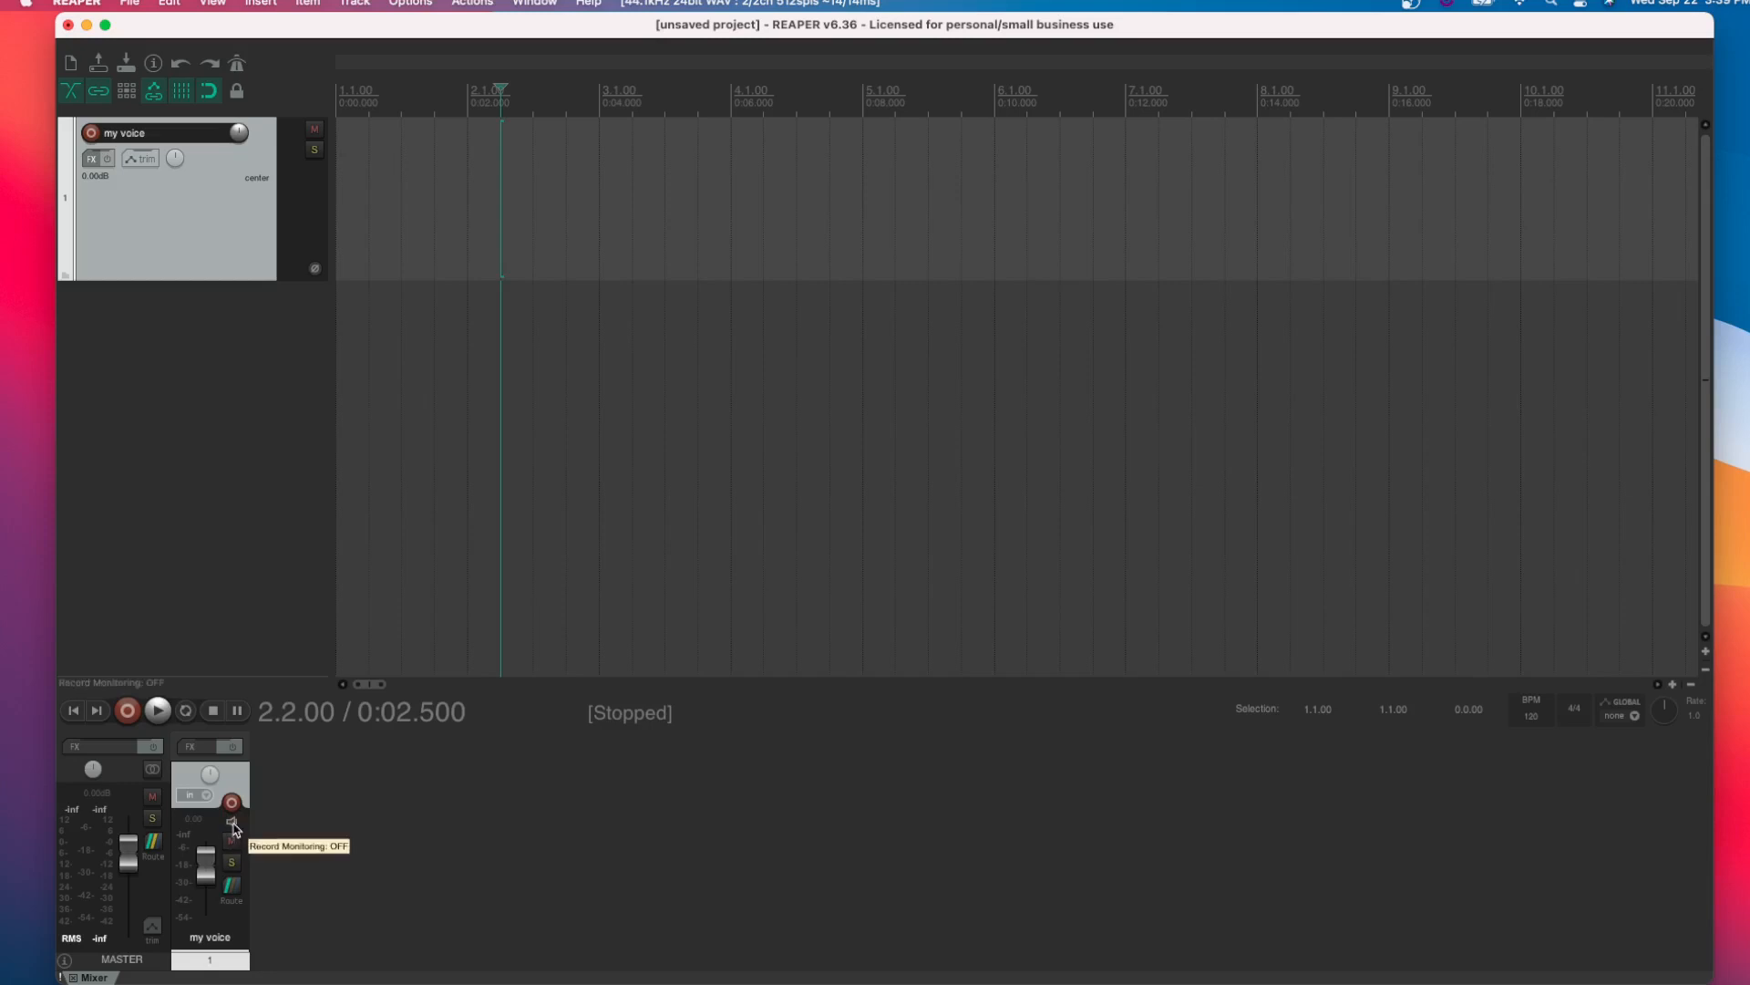
{"action": "left_click", "coordinate": [234, 823]}
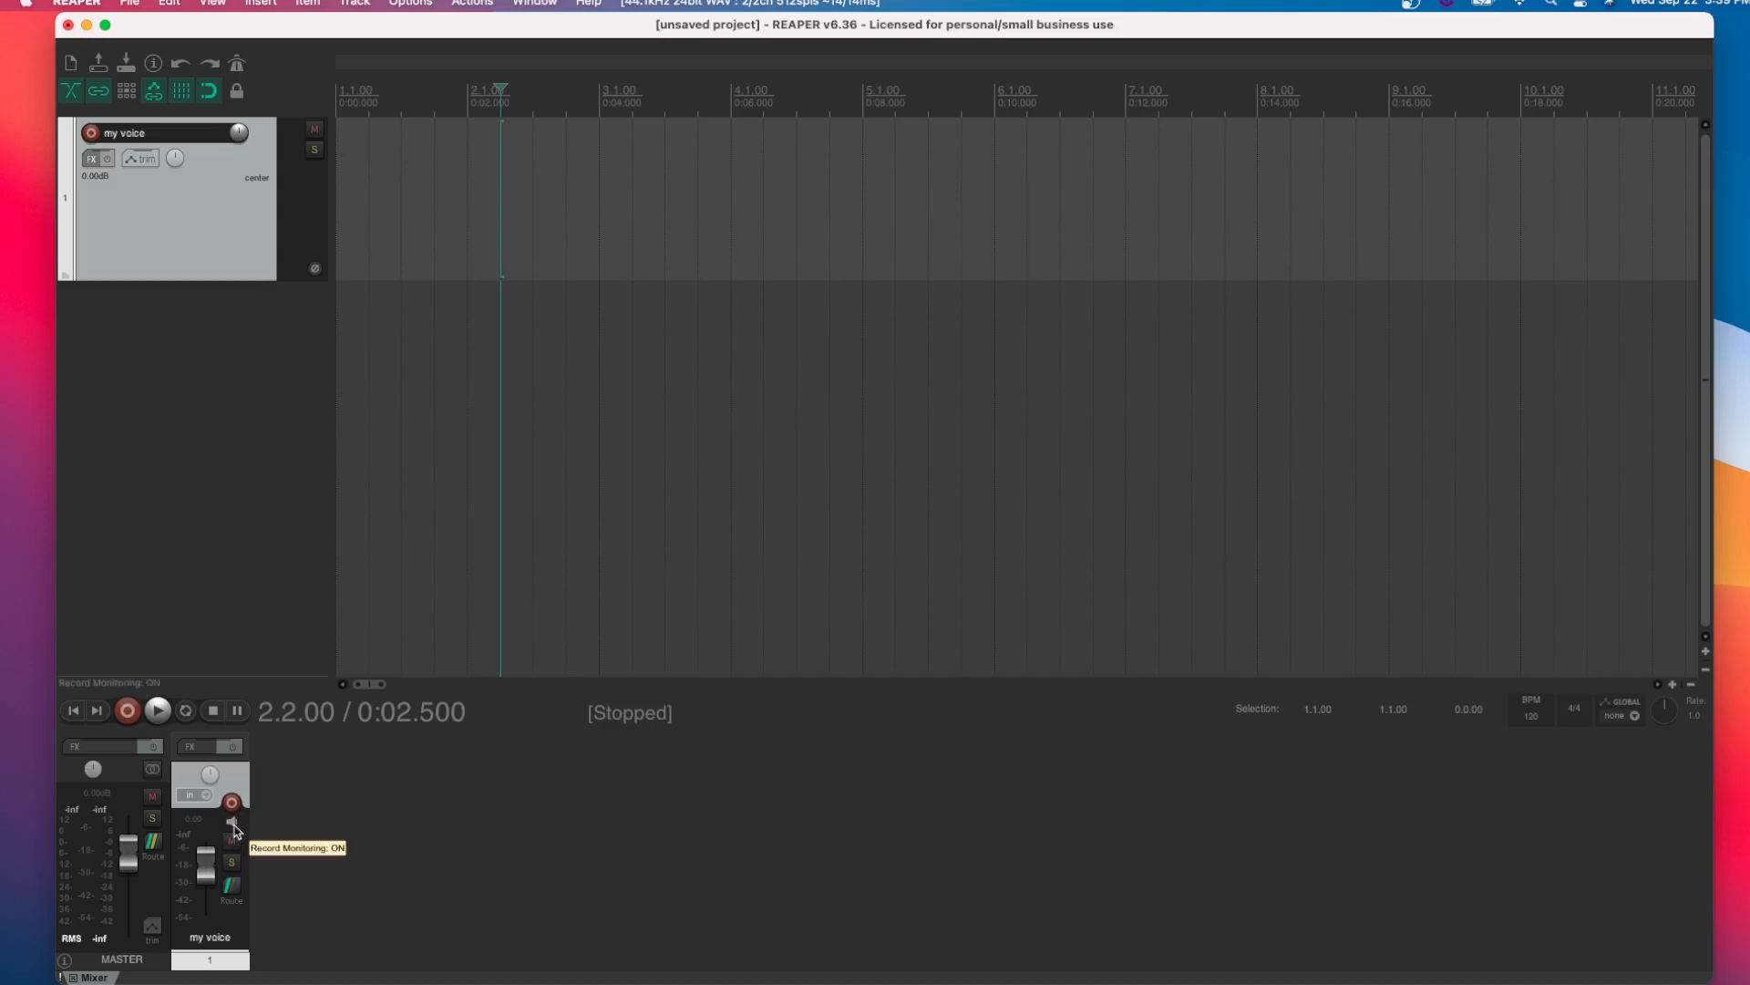
{"action": "right_click", "coordinate": [232, 826]}
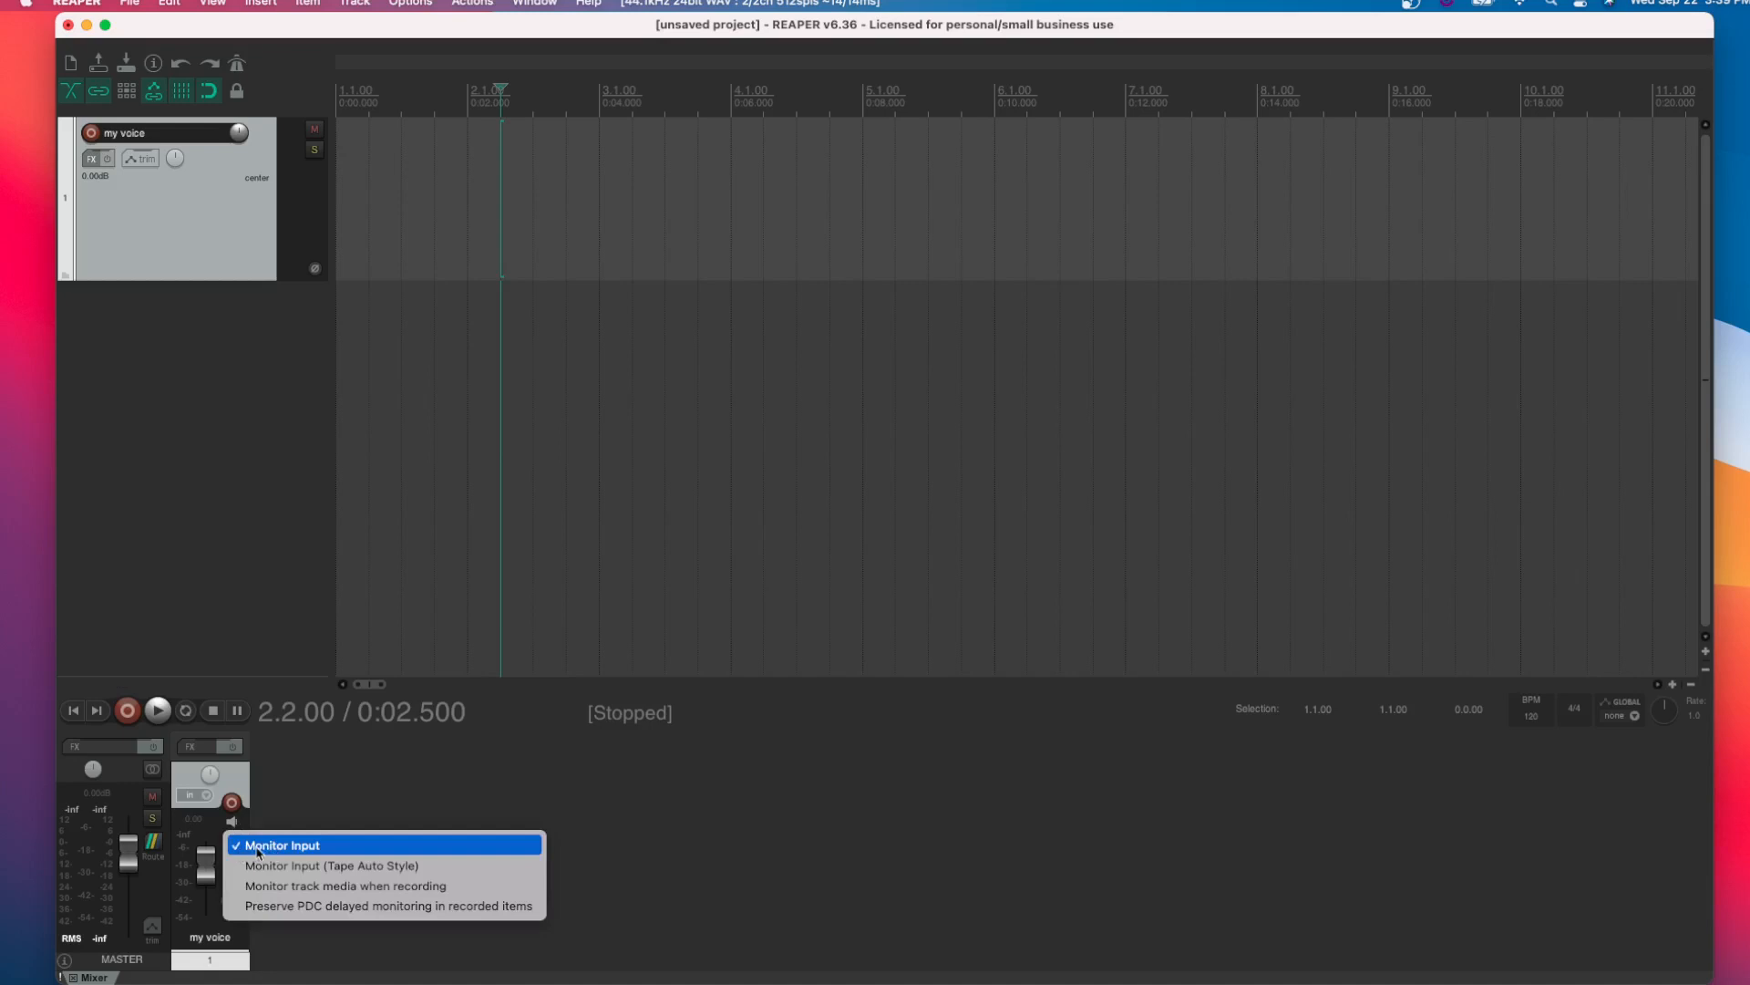
{"action": "left_click", "coordinate": [283, 852]}
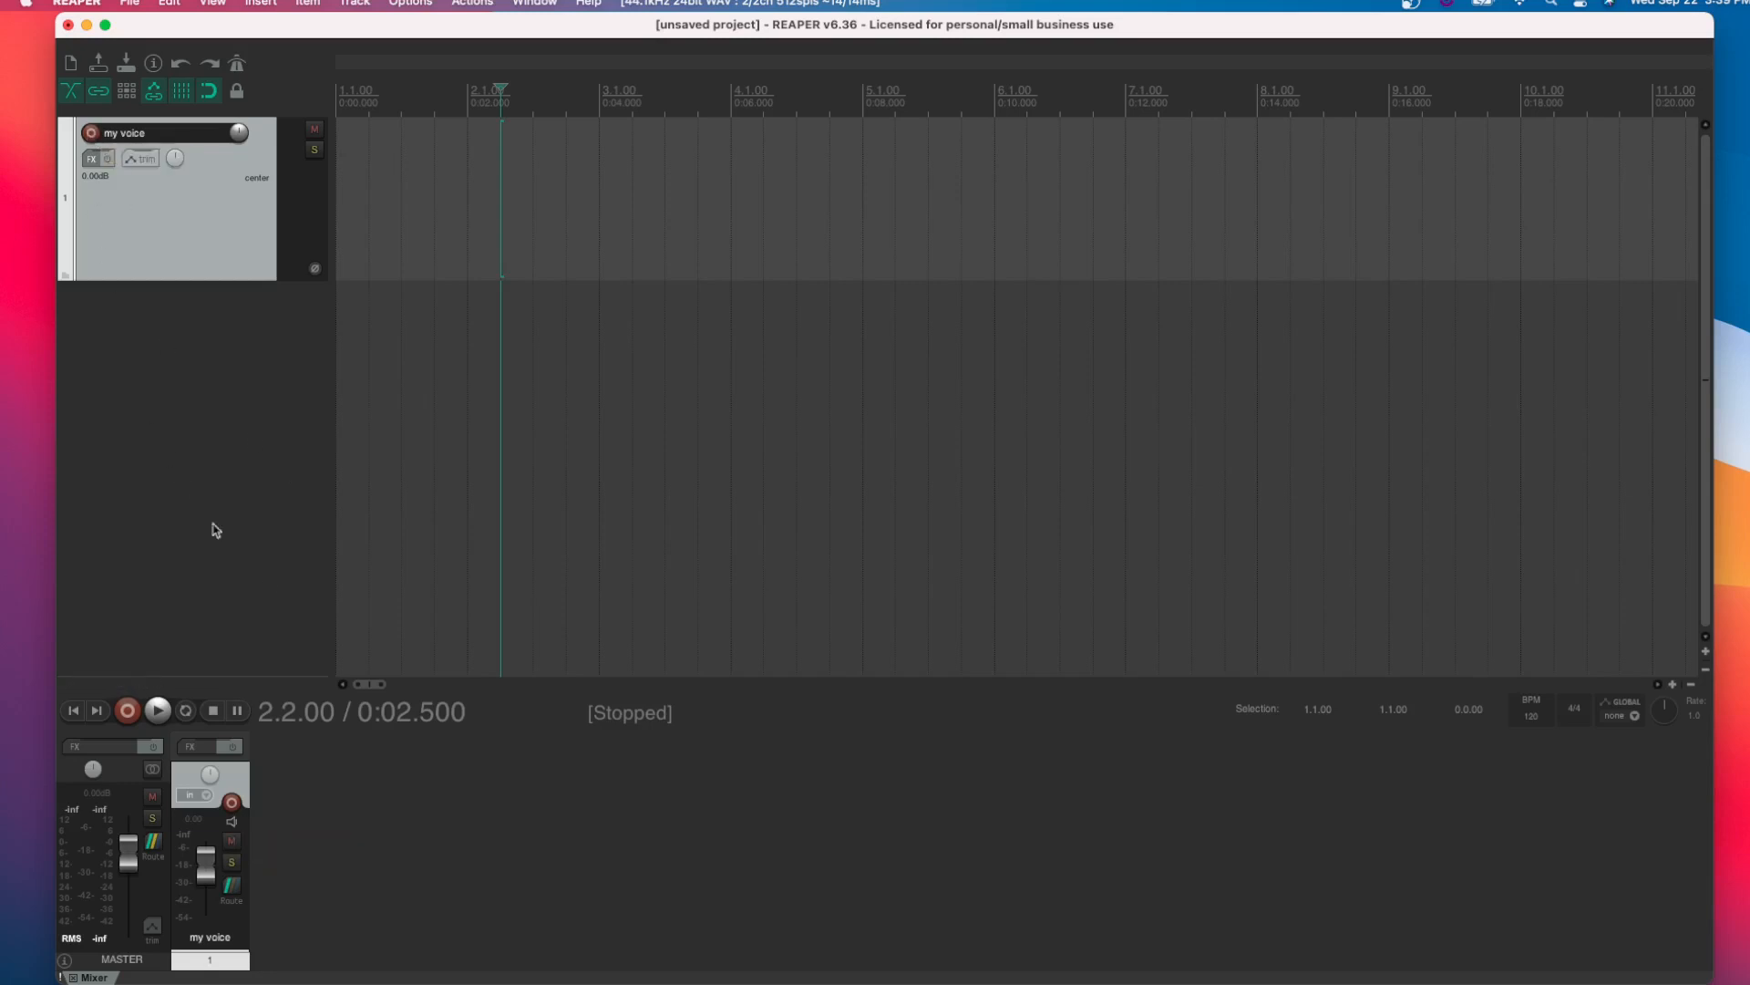
Arm the my voice track, reset its peak meter, and record and save a take of about 7 seconds from 2.2.00
{"action": "left_click", "coordinate": [232, 803]}
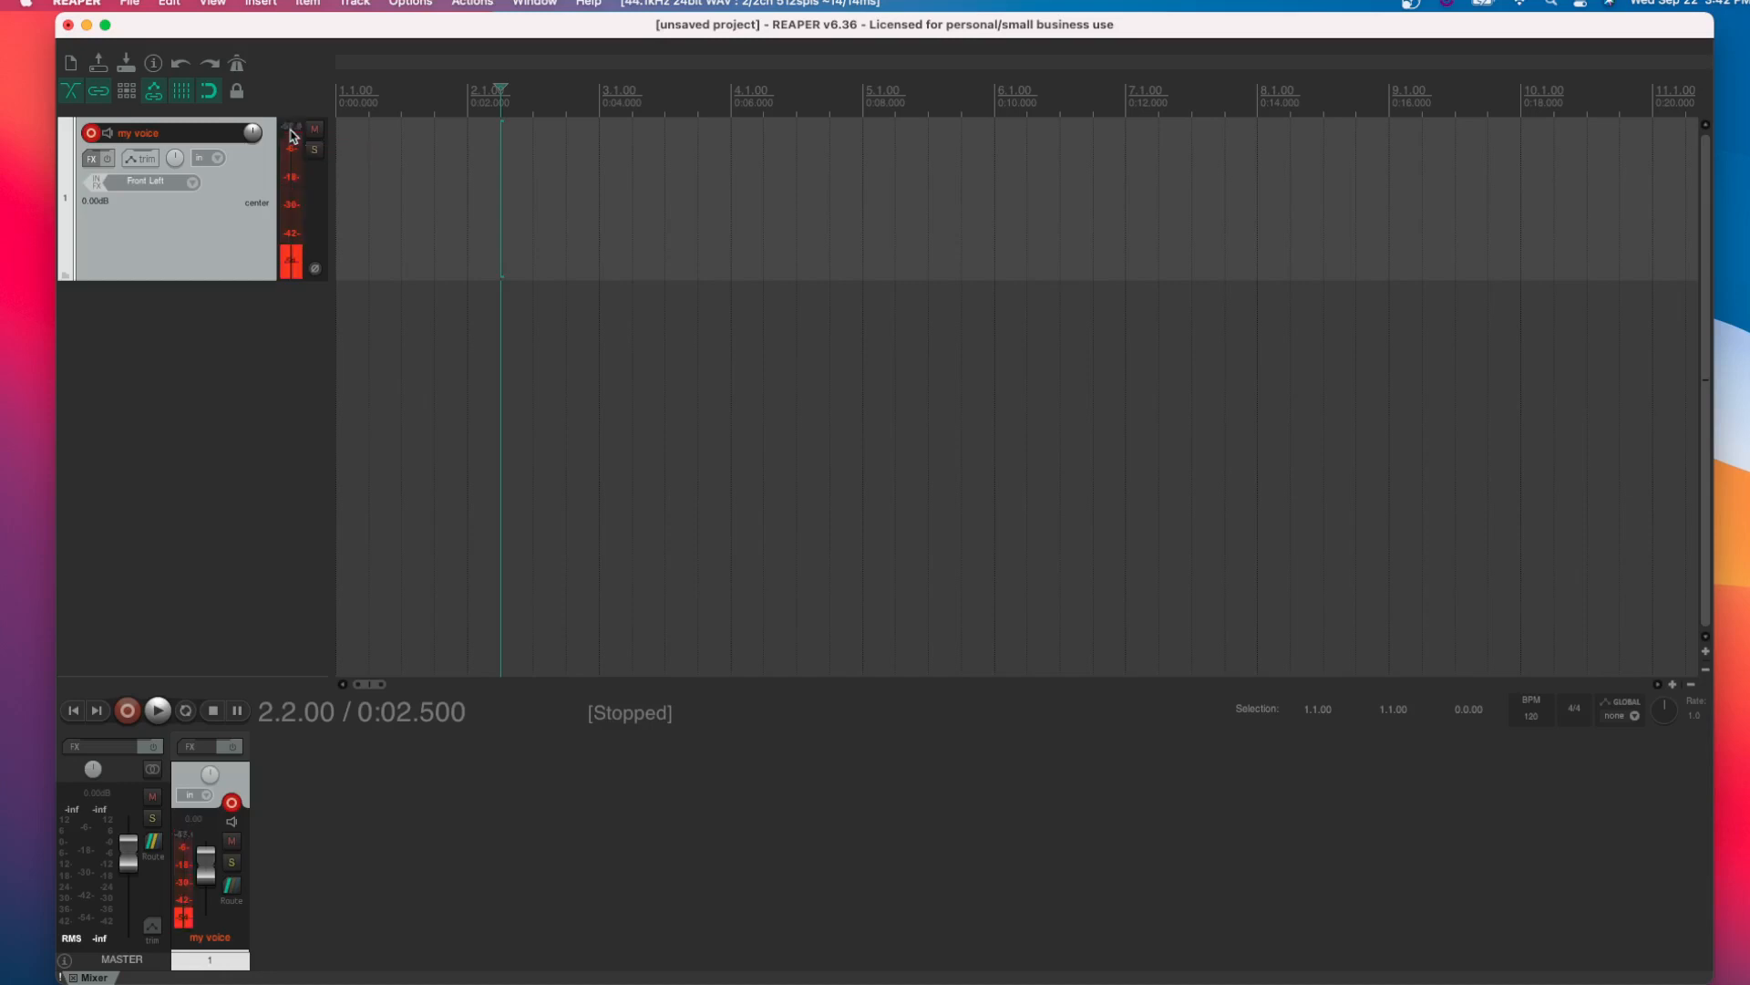
{"action": "left_click", "coordinate": [293, 127]}
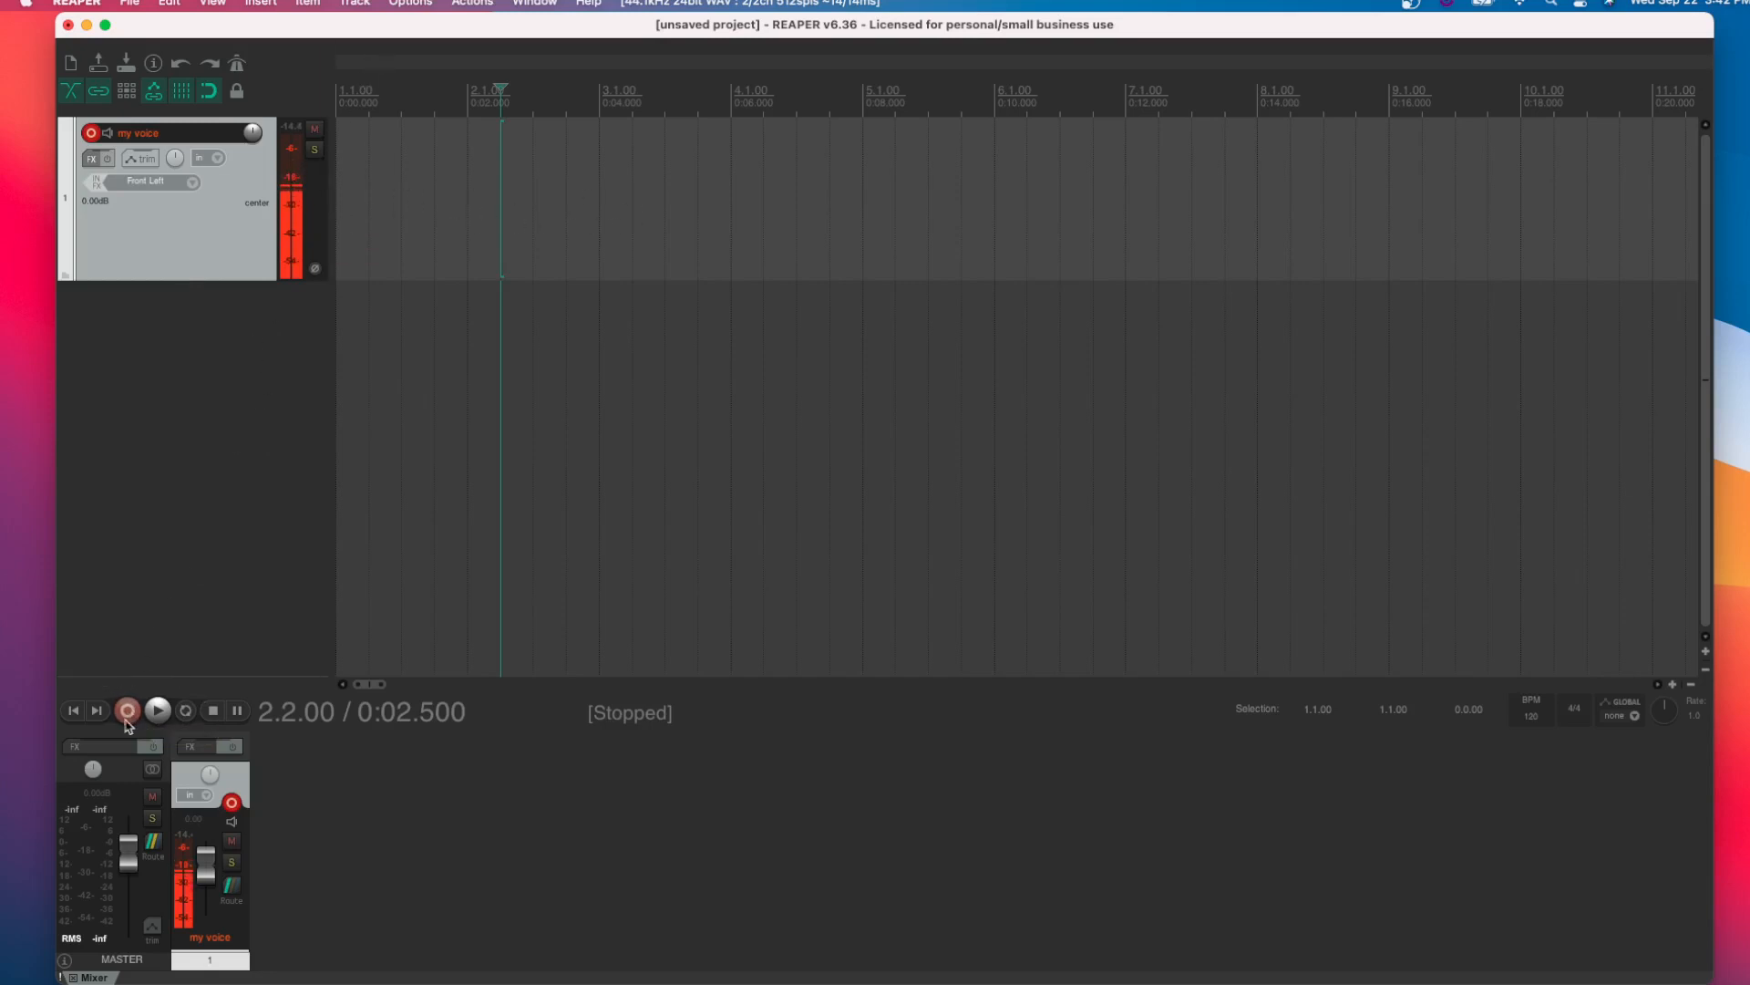
{"action": "left_click", "coordinate": [127, 717]}
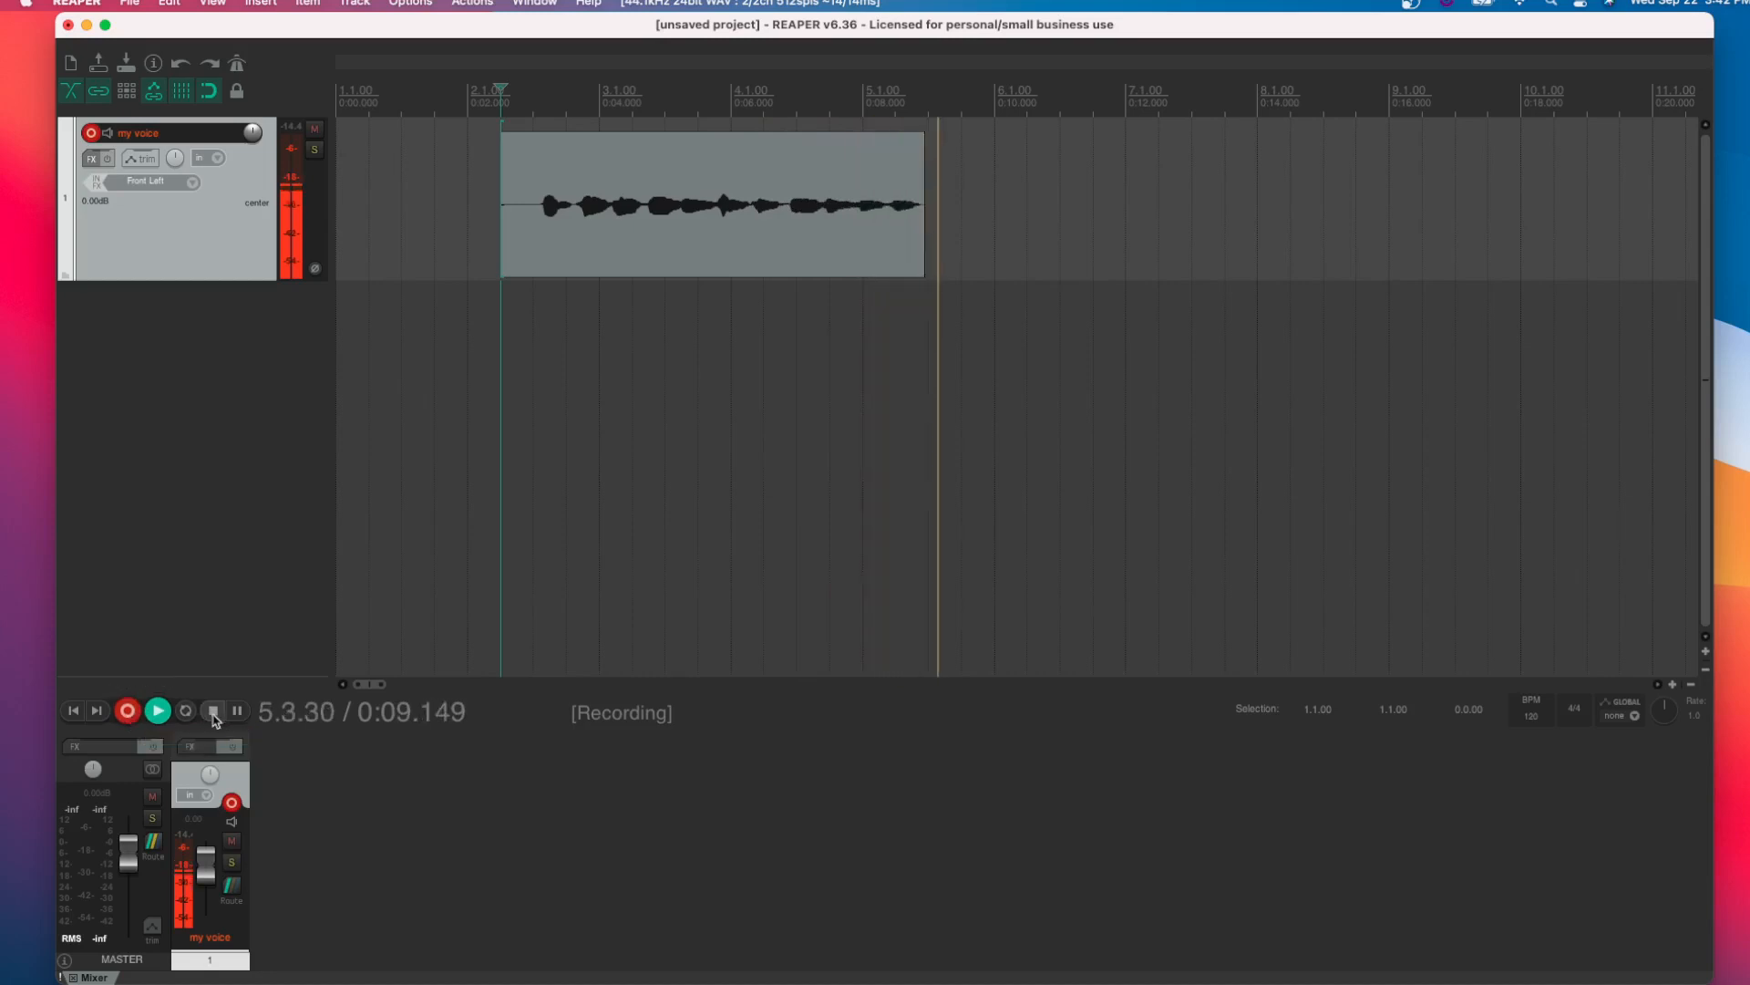
{"action": "left_click", "coordinate": [213, 711]}
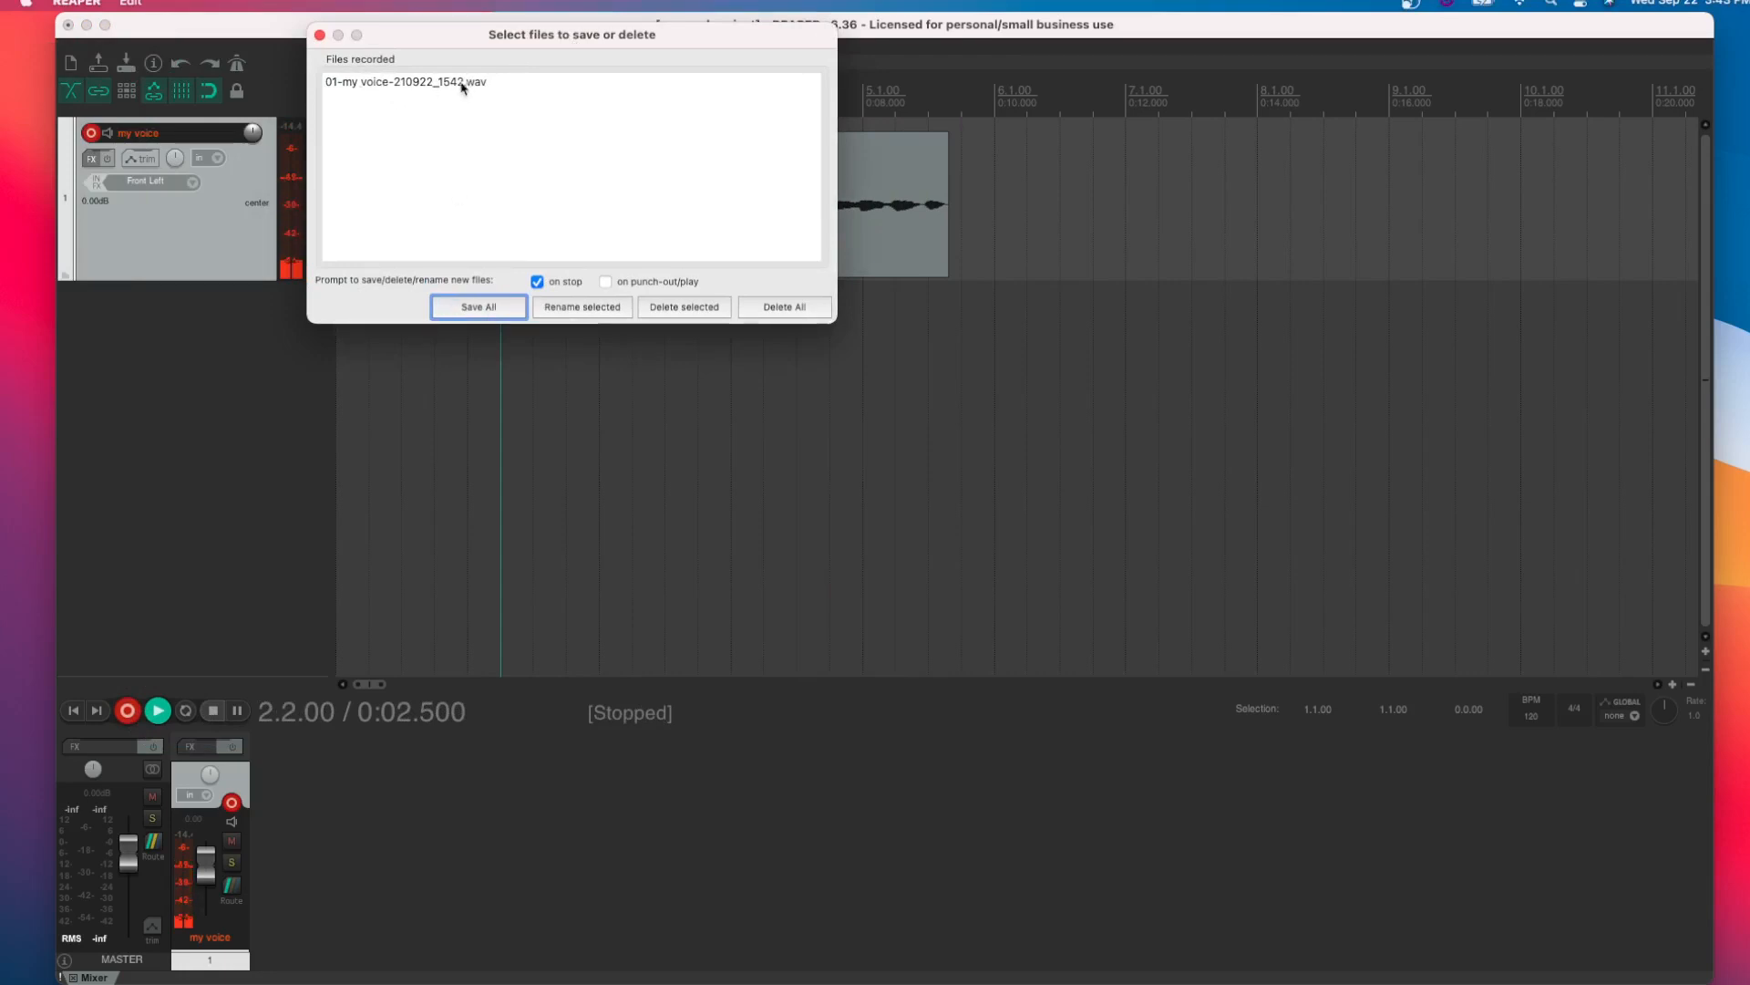
{"action": "left_click", "coordinate": [479, 307]}
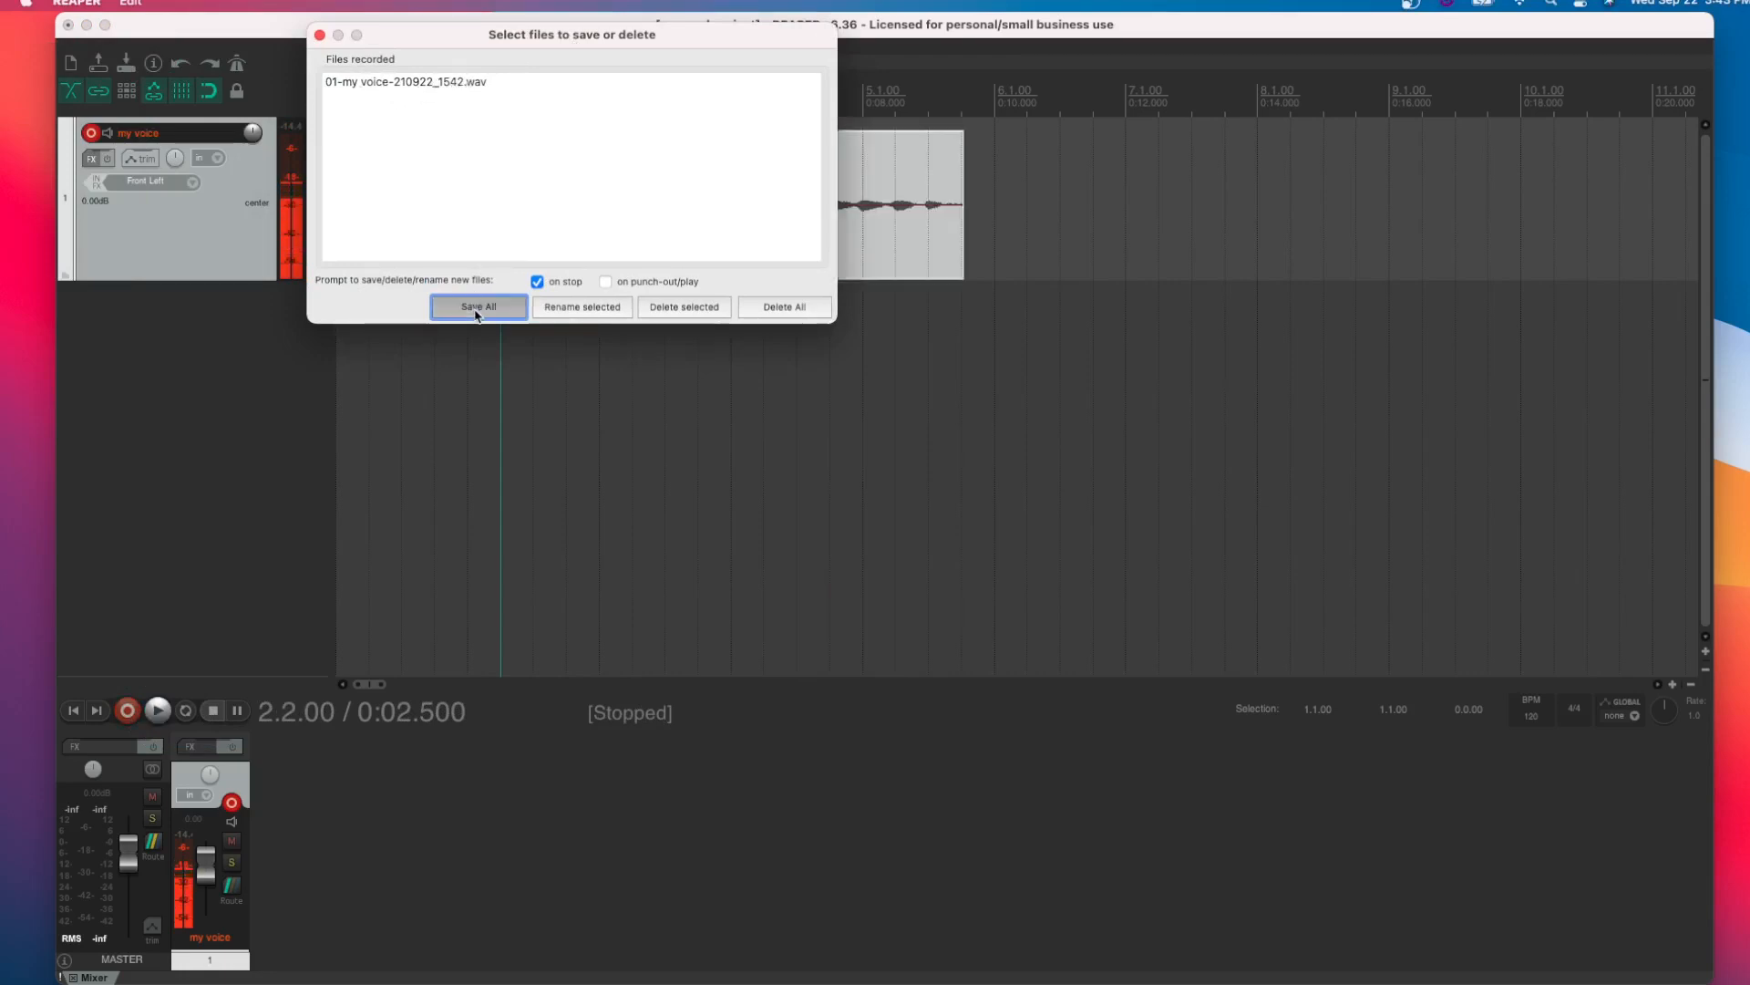
{"action": "left_click", "coordinate": [506, 280]}
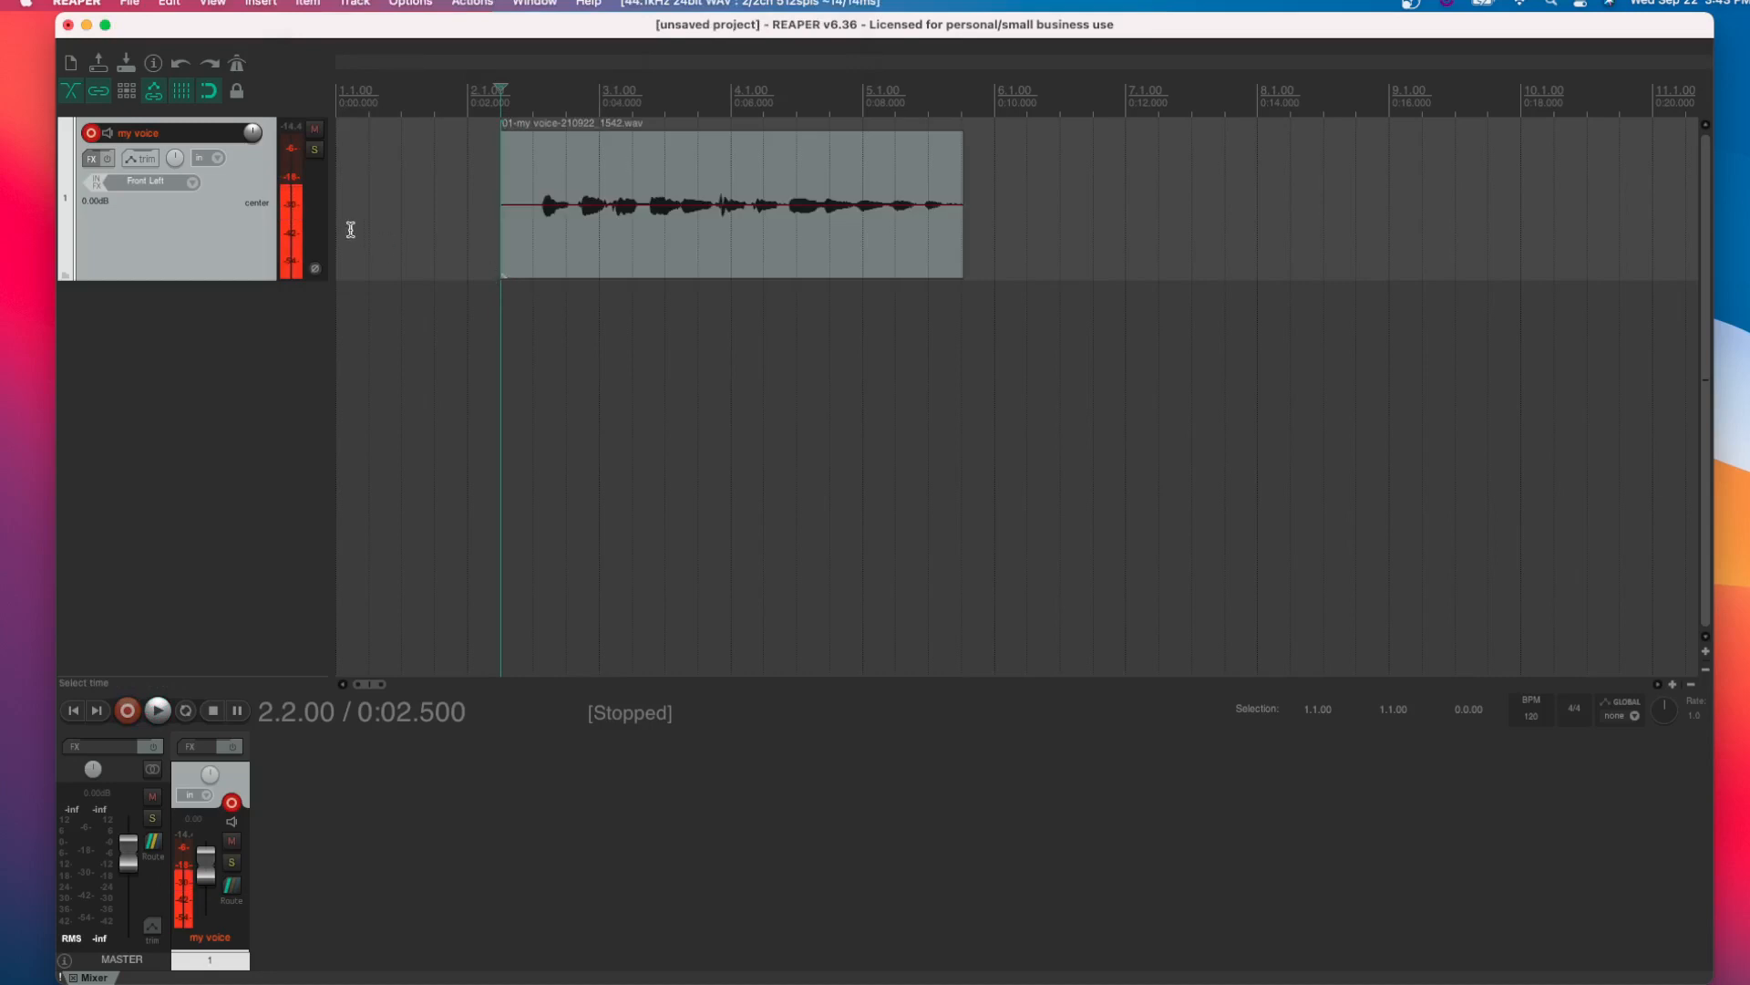
Disarm the my voice track, and play back and stop the recorded item
{"action": "left_click", "coordinate": [90, 134]}
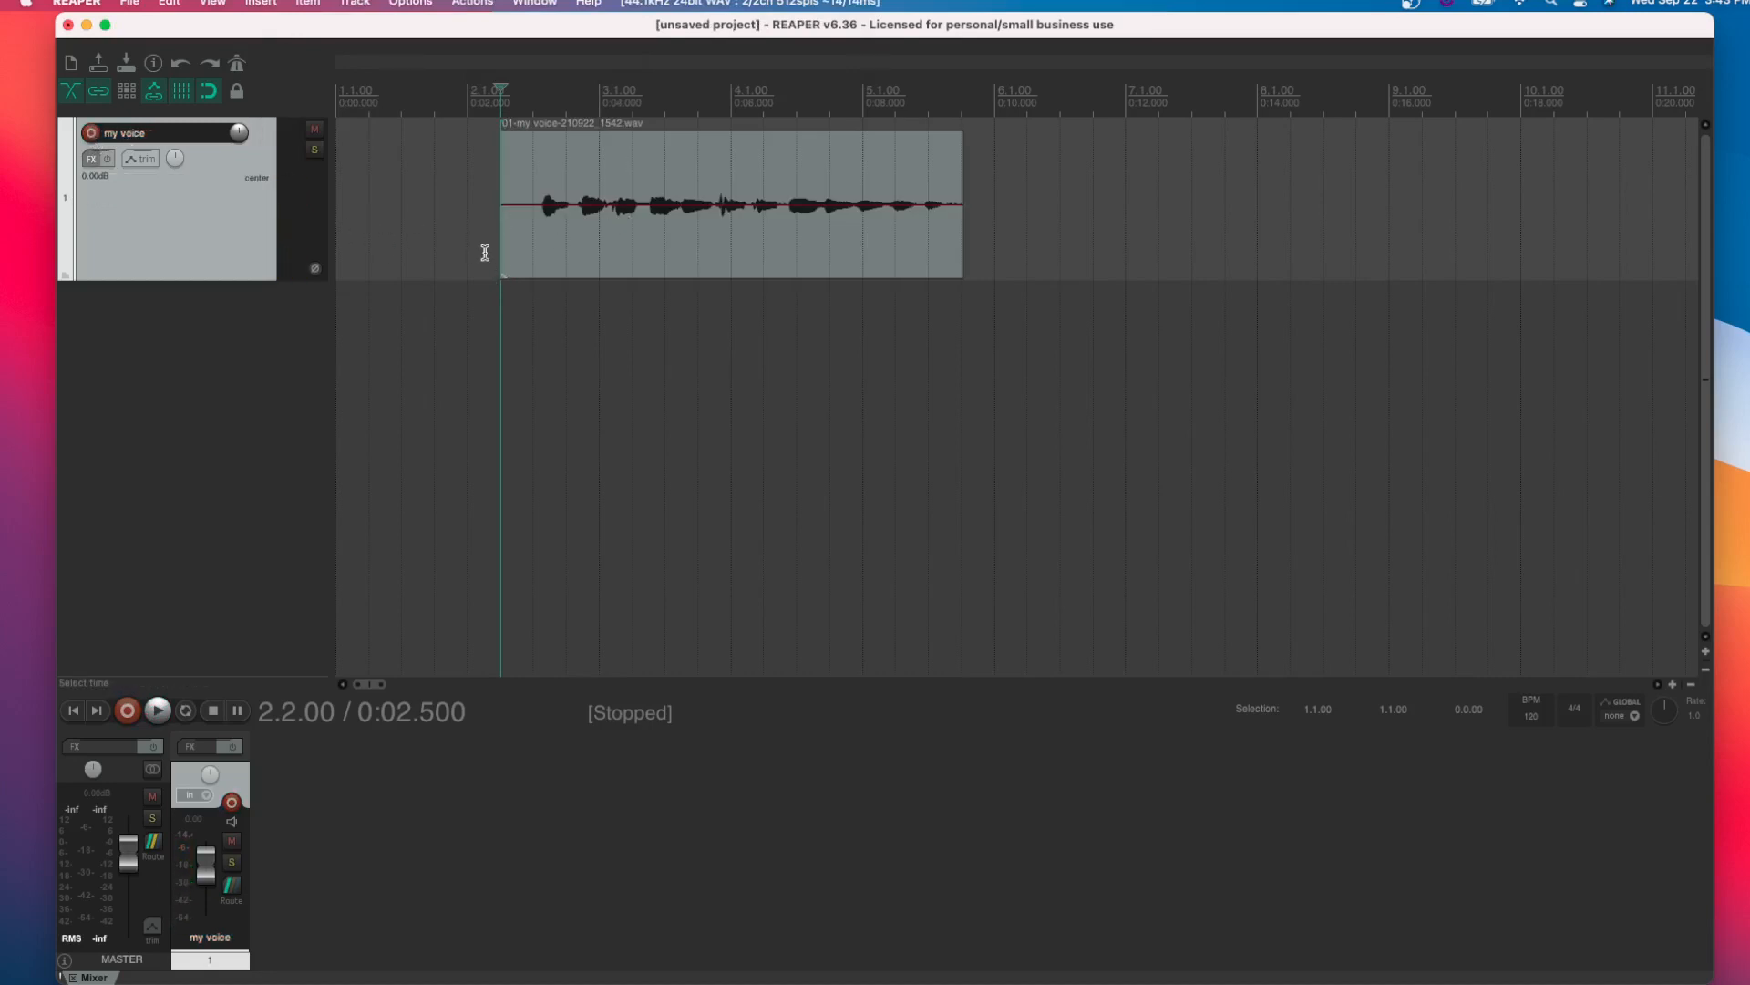
{"action": "key", "text": "space"}
{"action": "key", "text": "space"}
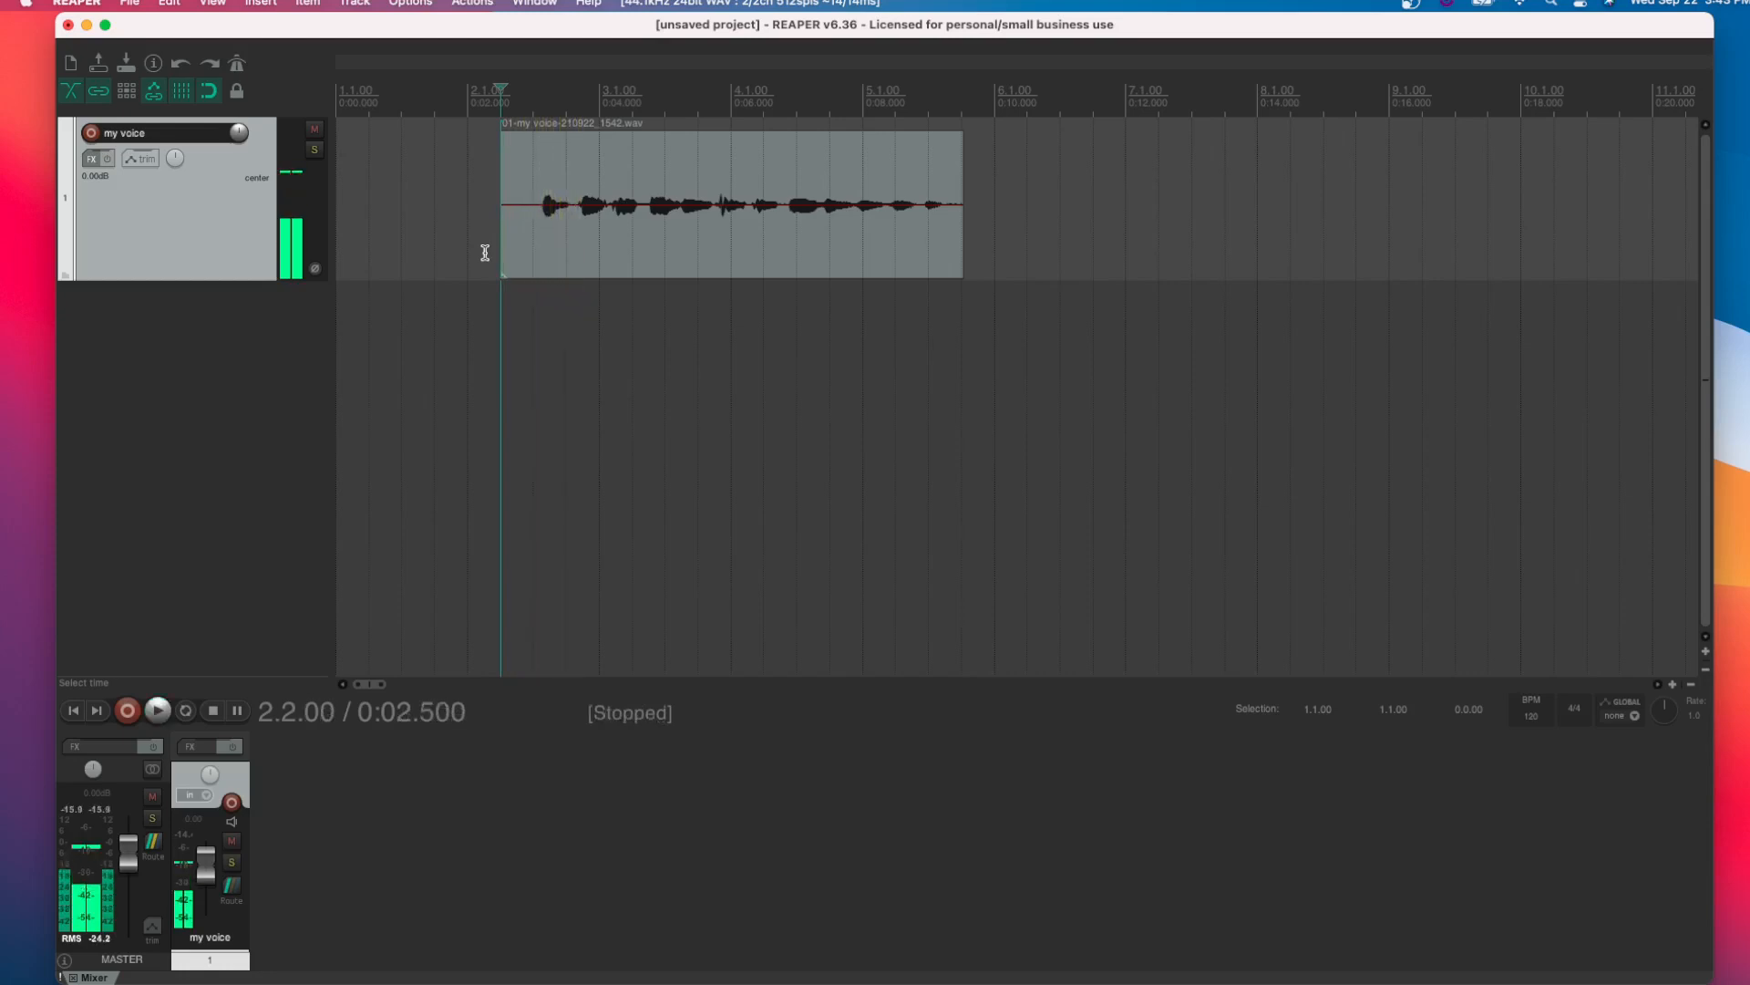
Set the audio device to Multi-Output Device (Tutorials) in the preferences and apply it
{"action": "left_click", "coordinate": [401, 4]}
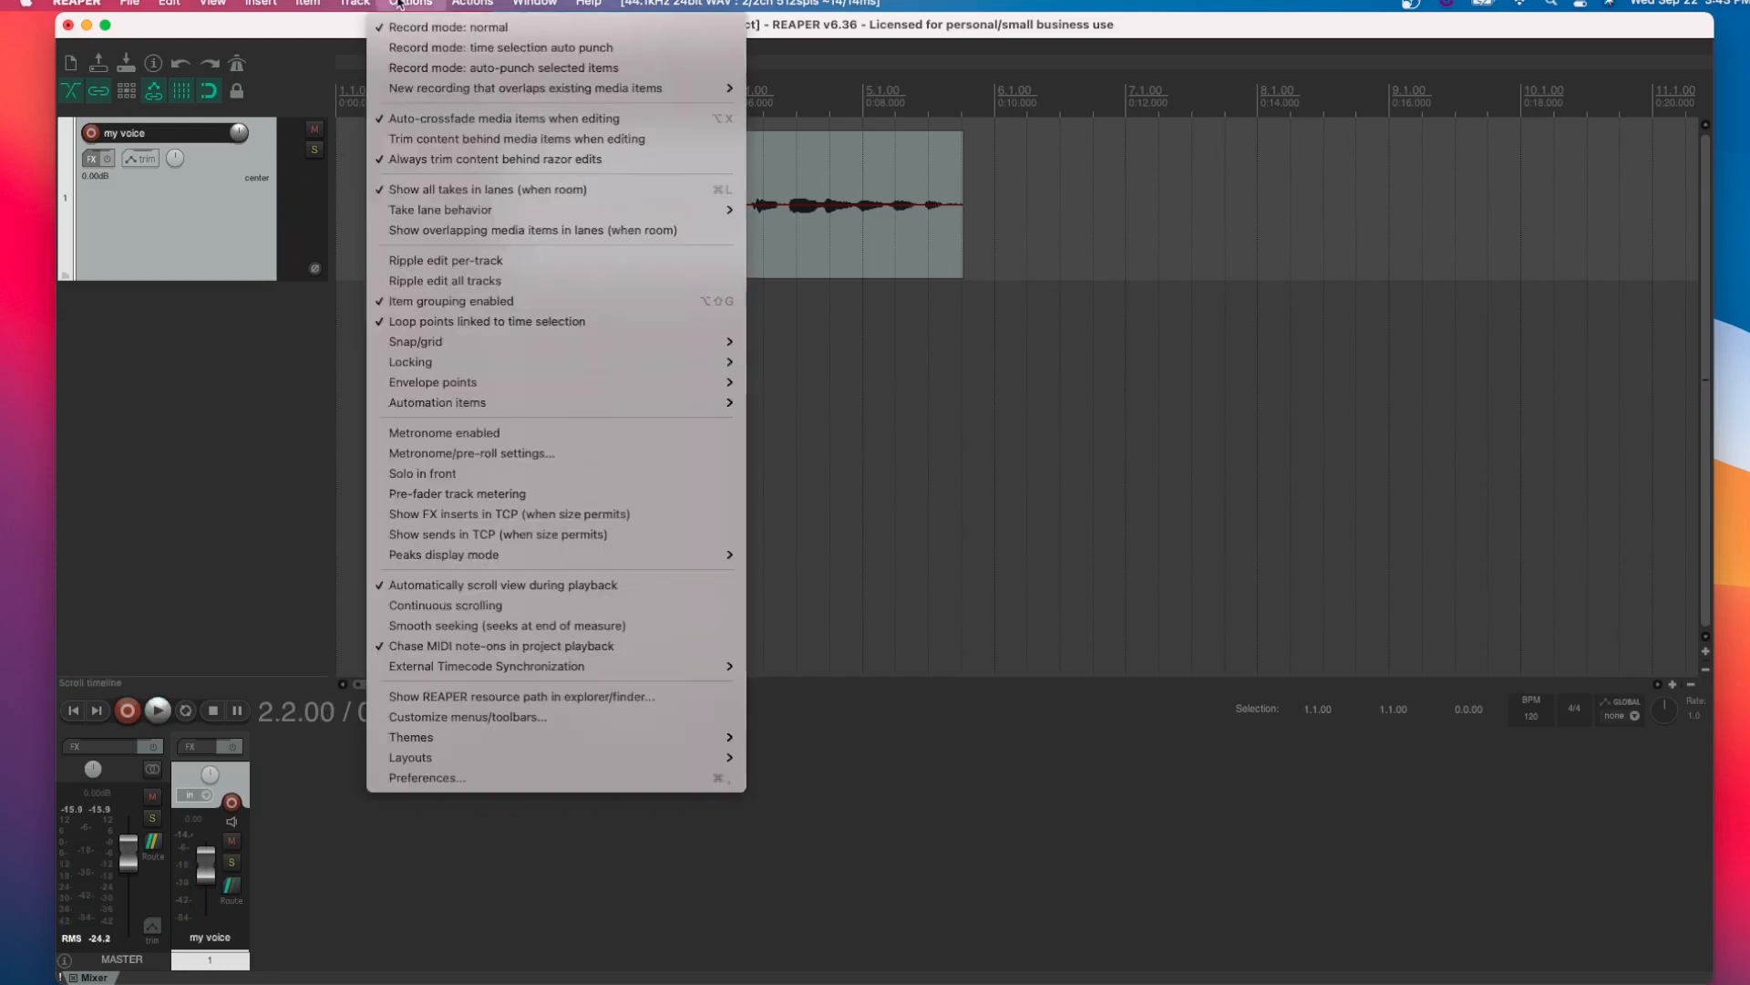
{"action": "left_click", "coordinate": [417, 778]}
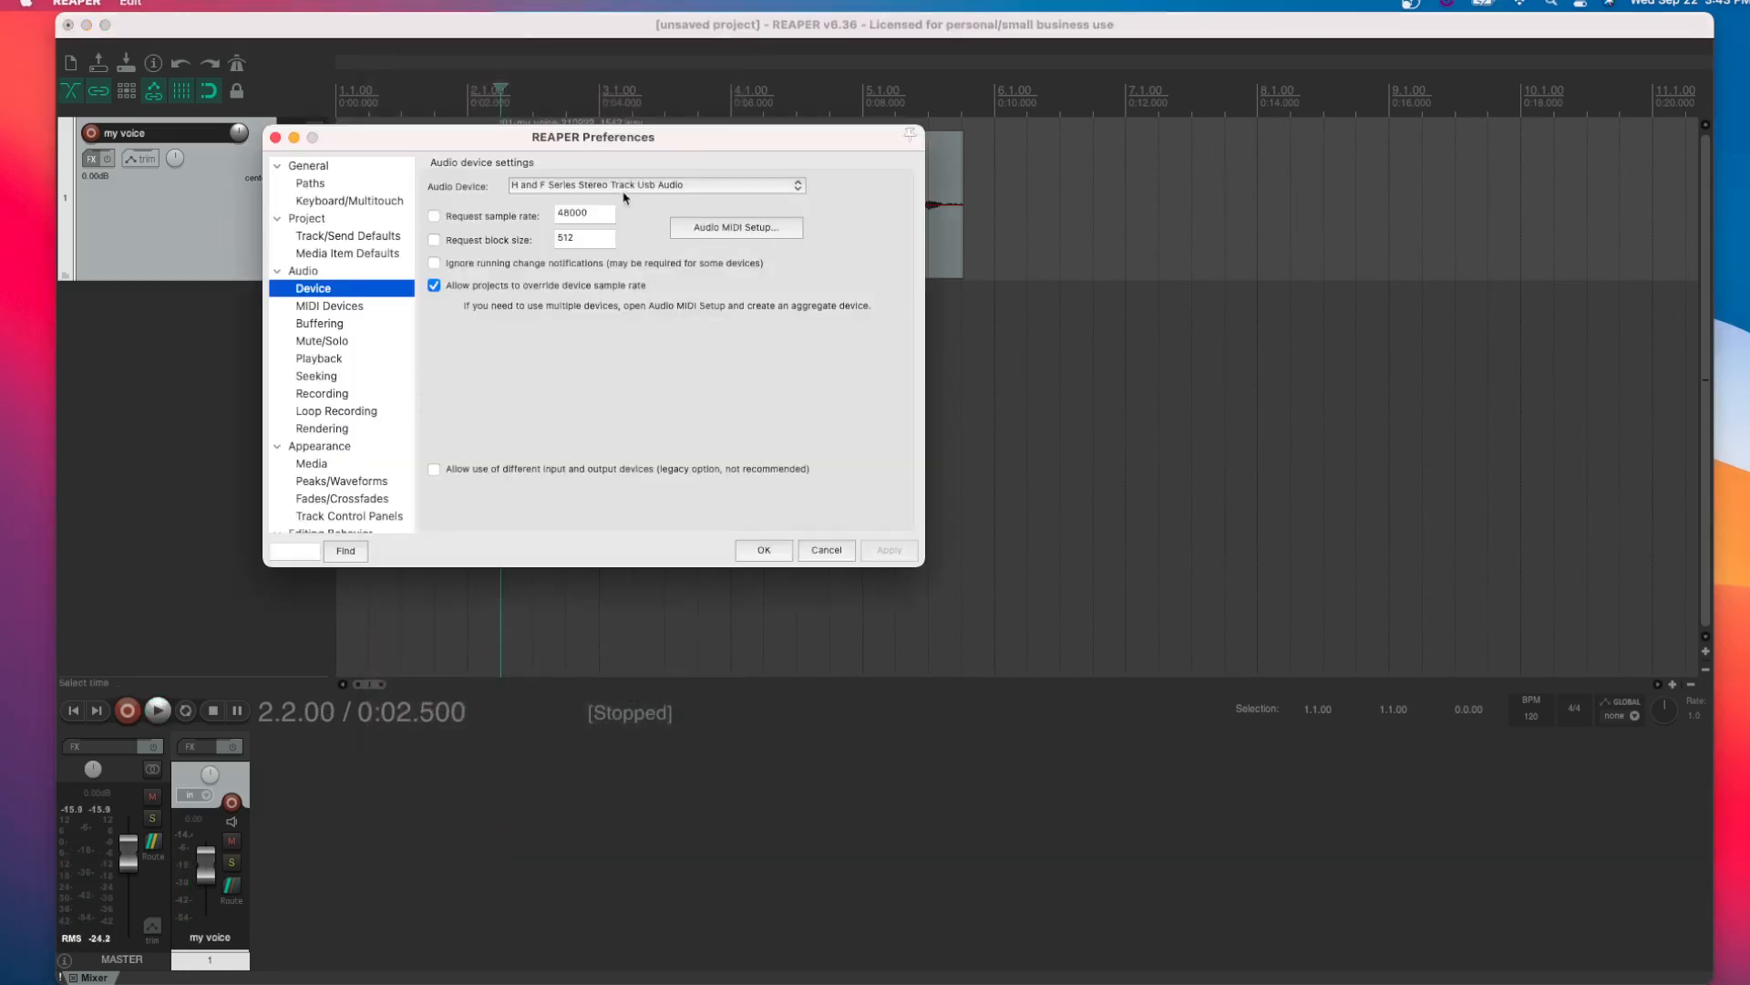
{"action": "left_click", "coordinate": [626, 188]}
{"action": "left_click", "coordinate": [593, 239]}
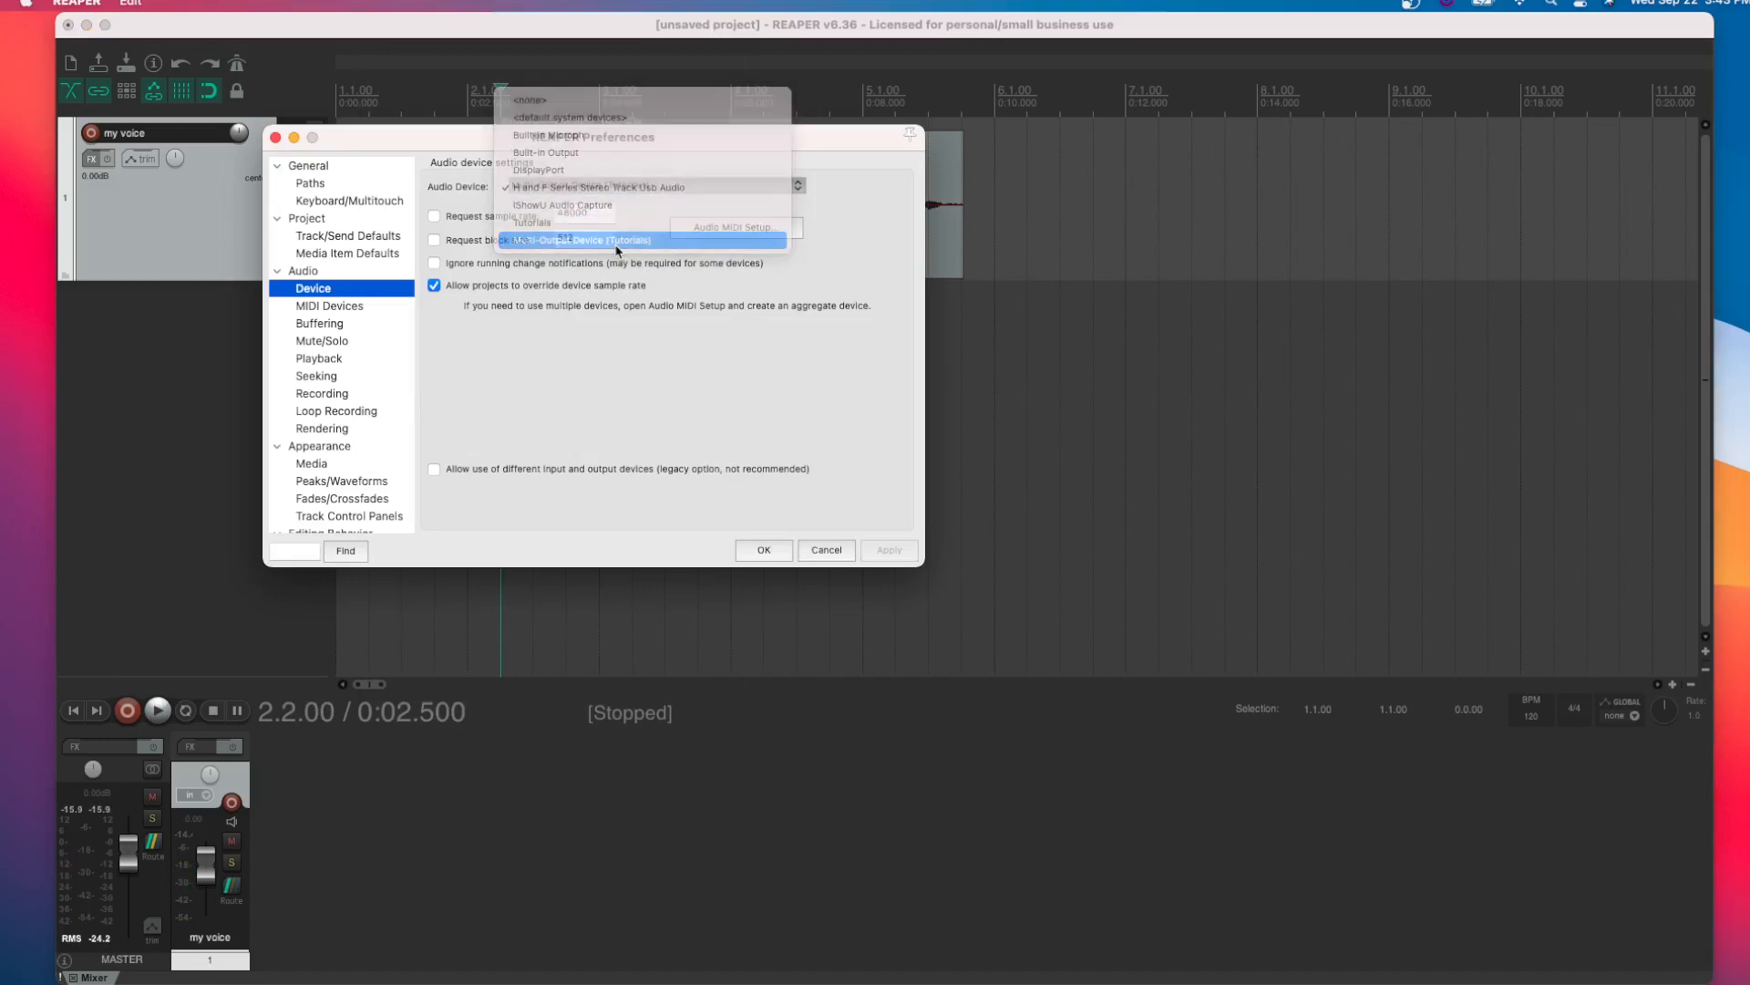
{"action": "left_click", "coordinate": [888, 550]}
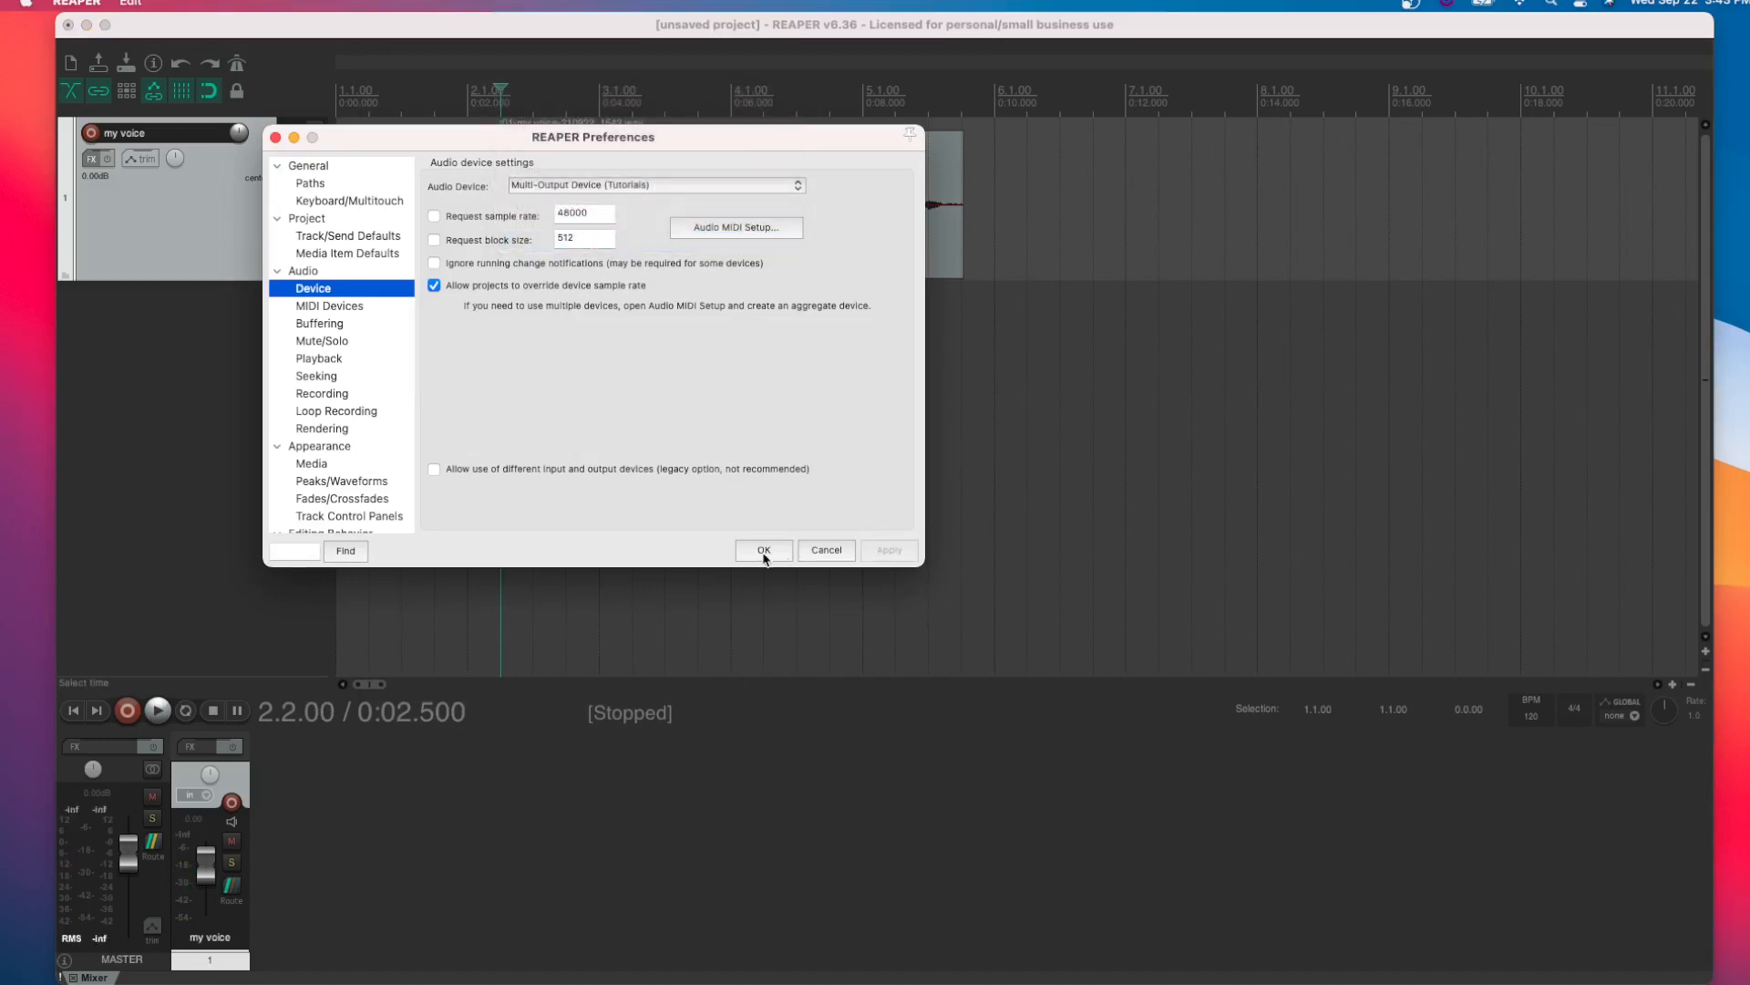
{"action": "left_click", "coordinate": [764, 549]}
Play the recorded voice item from 2.2.00 through the multi-output device, and stop playback
{"action": "key", "text": "space"}
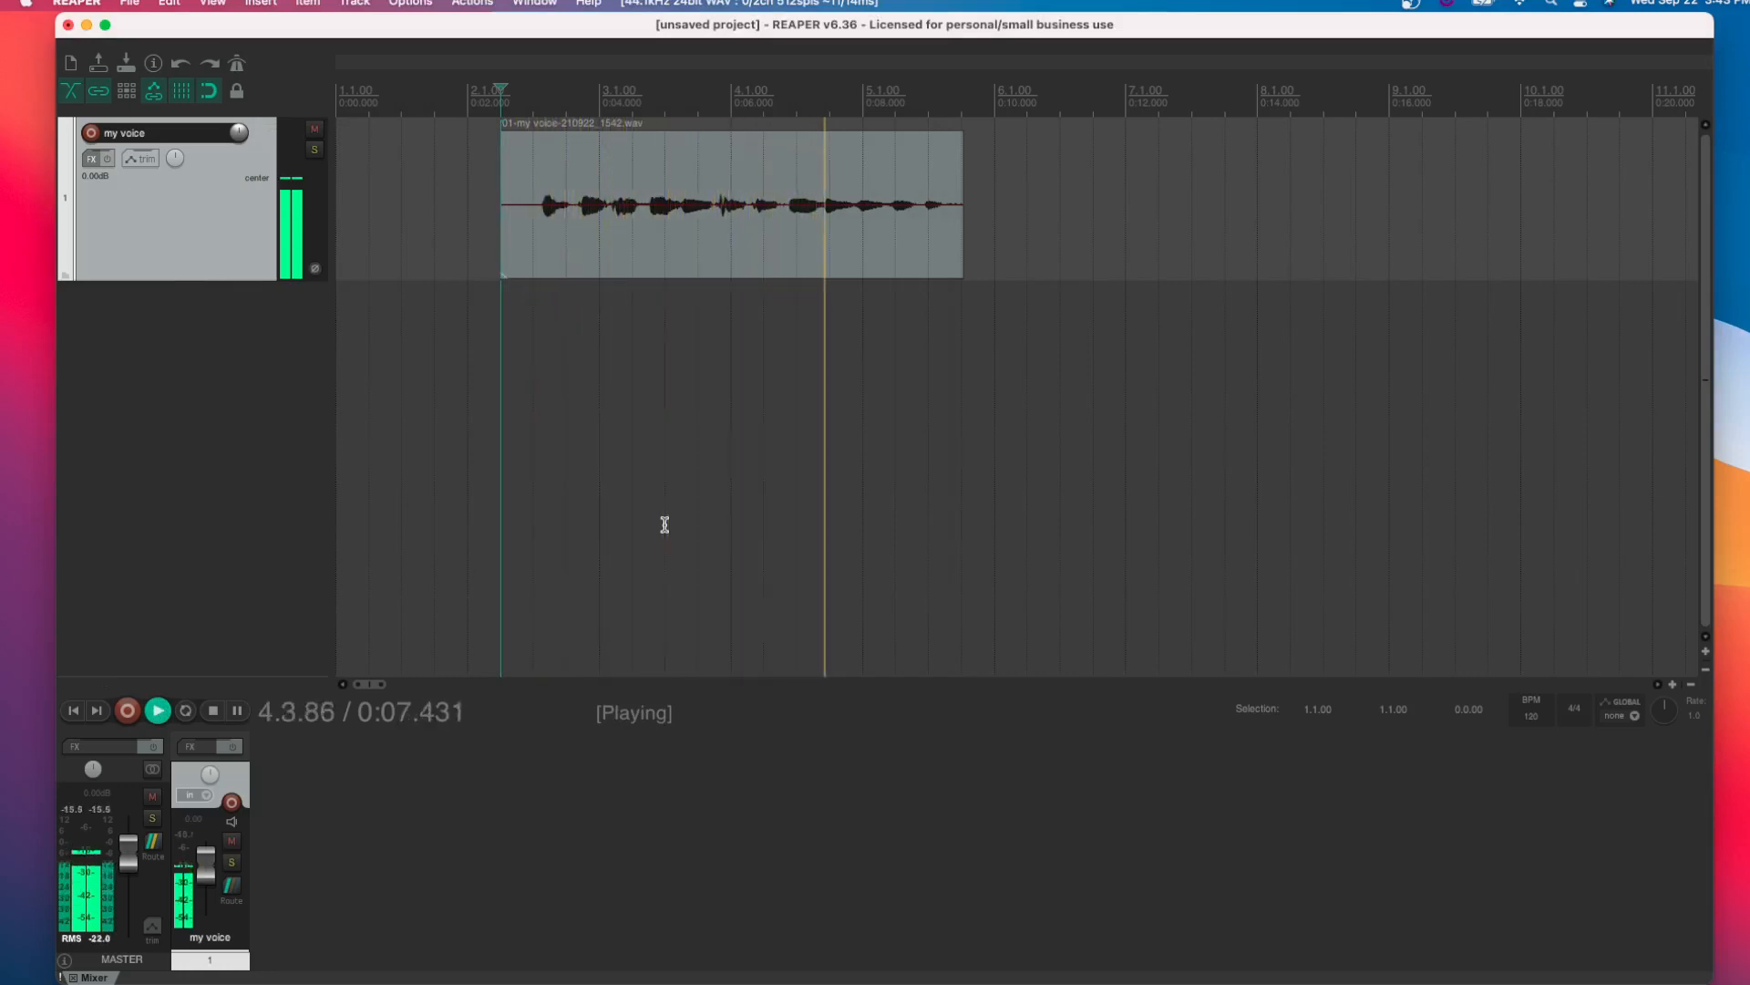
{"action": "key", "text": "space"}
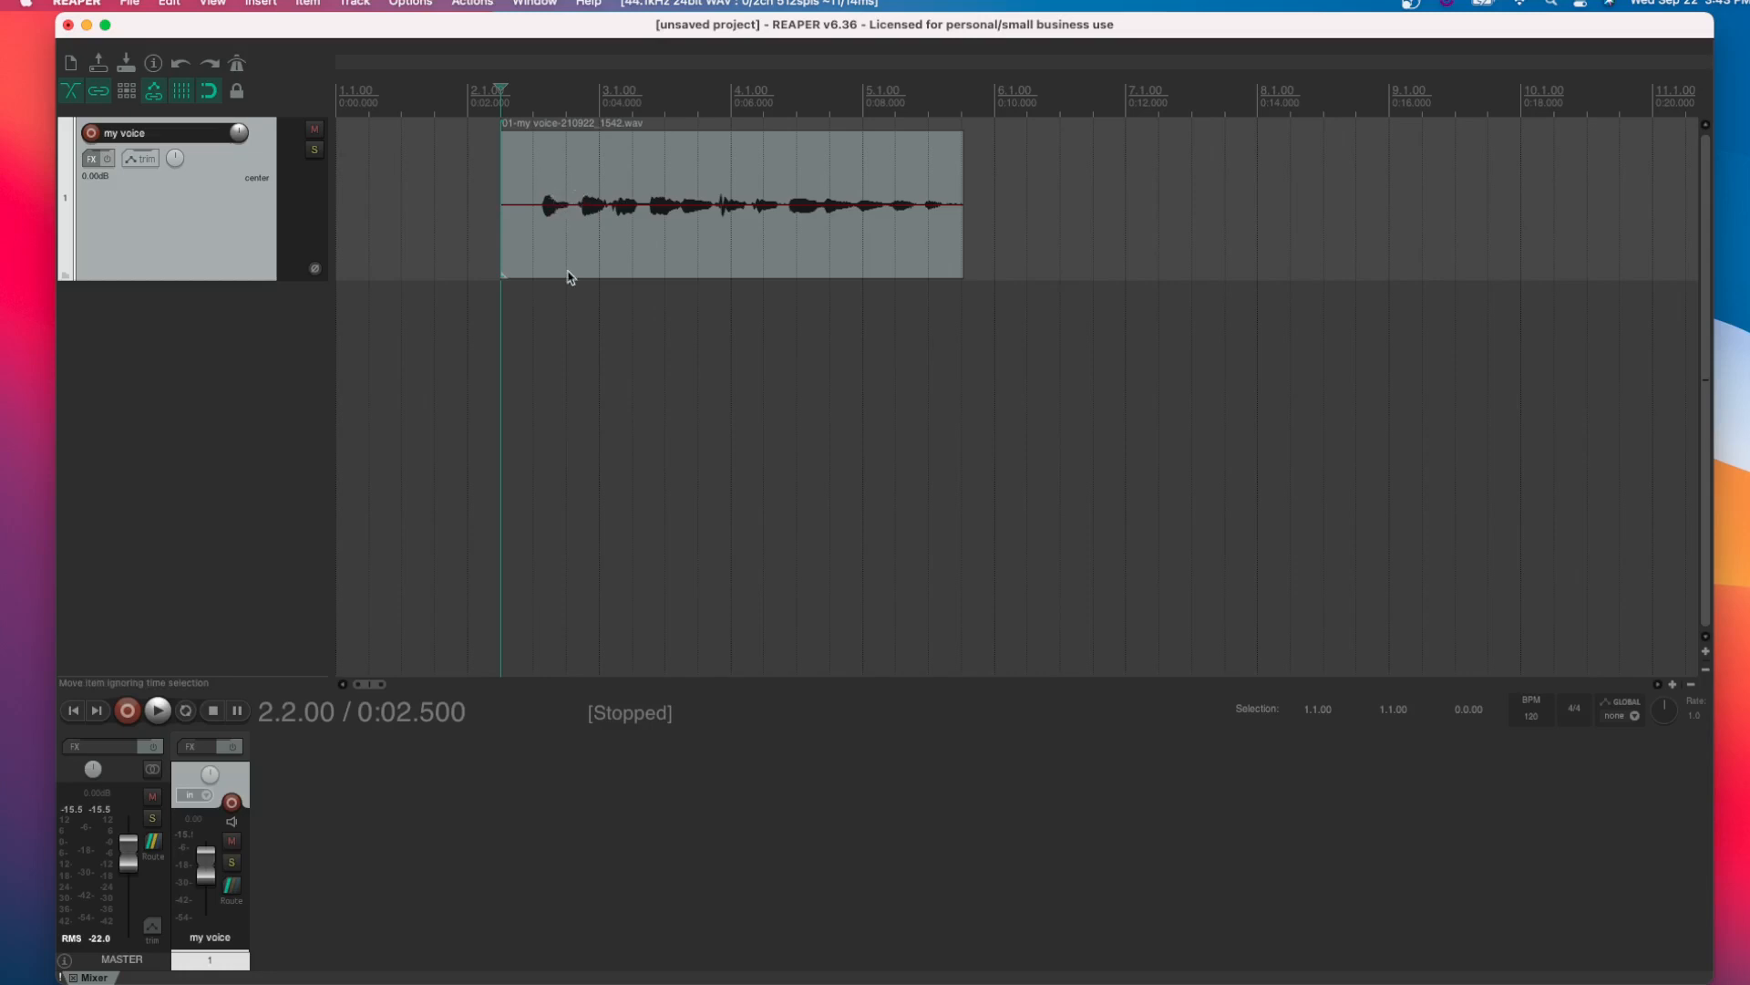
{"action": "scroll", "coordinate": [568, 280], "scroll_direction": "up", "scroll_amount": 2}
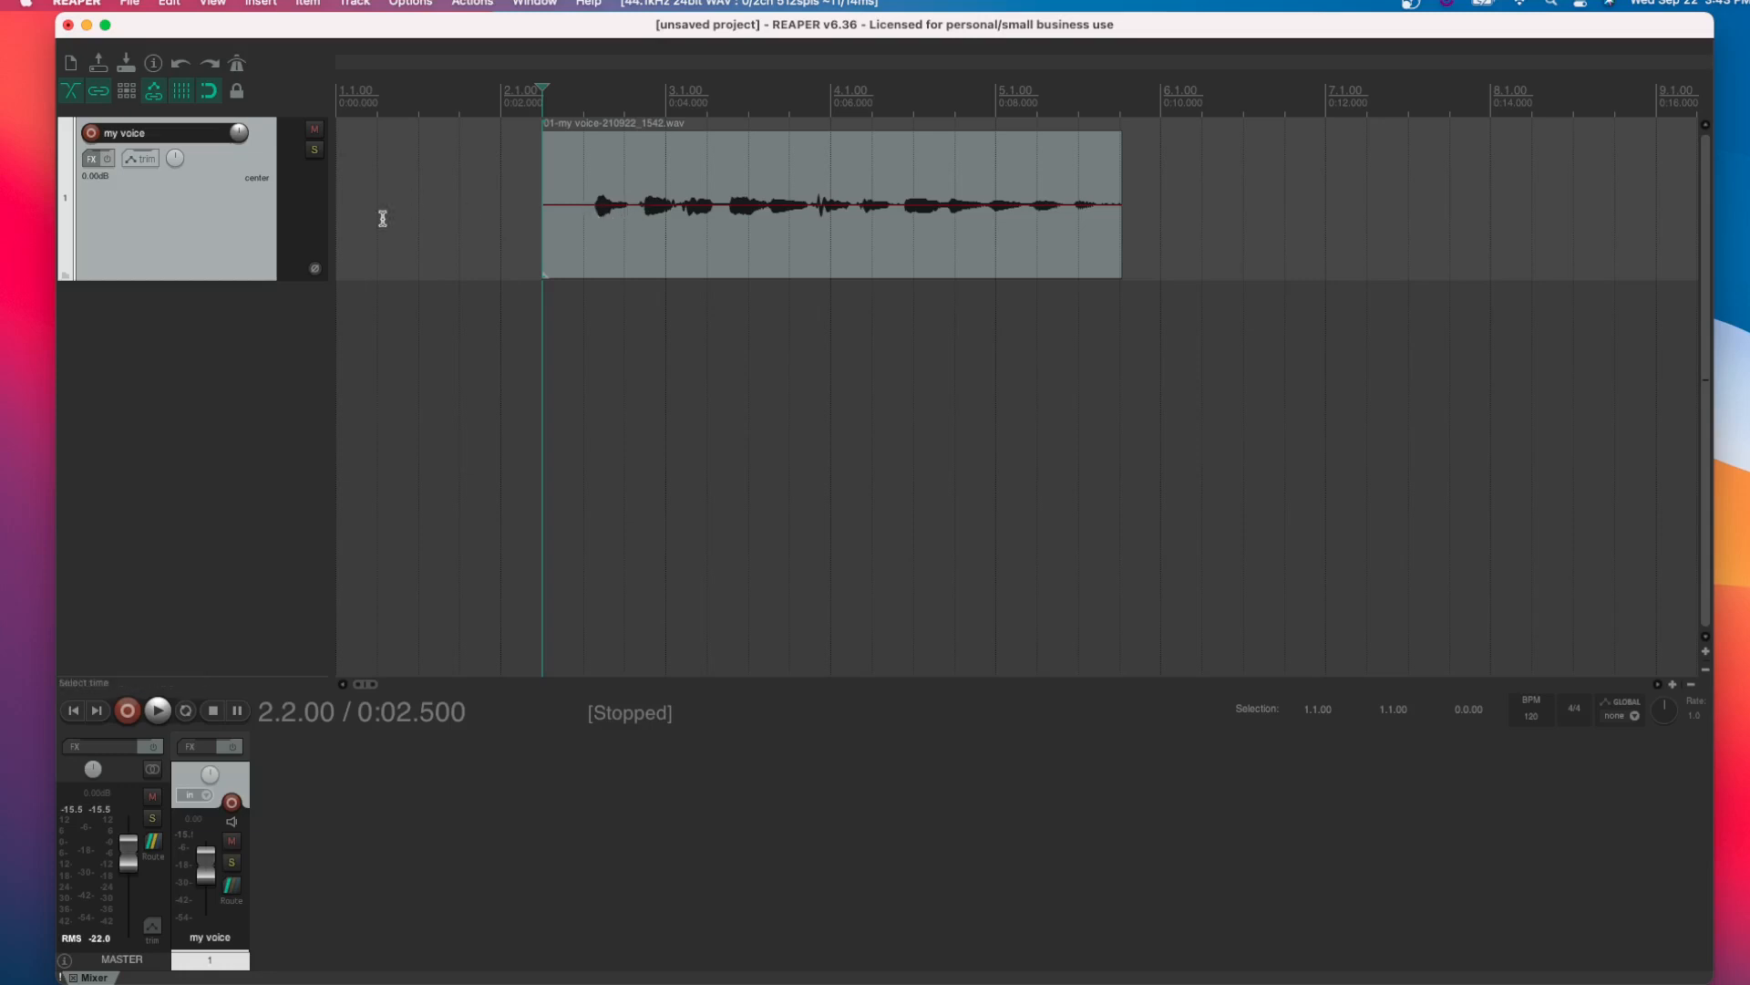
Place the edit cursor at 6.1.00, arm the my voice track, and try to record a take from there
{"action": "mouse_move", "coordinate": [251, 297]}
{"action": "left_mouse_down"}
{"action": "mouse_move", "coordinate": [260, 586]}
{"action": "mouse_move", "coordinate": [267, 292]}
{"action": "left_mouse_up"}
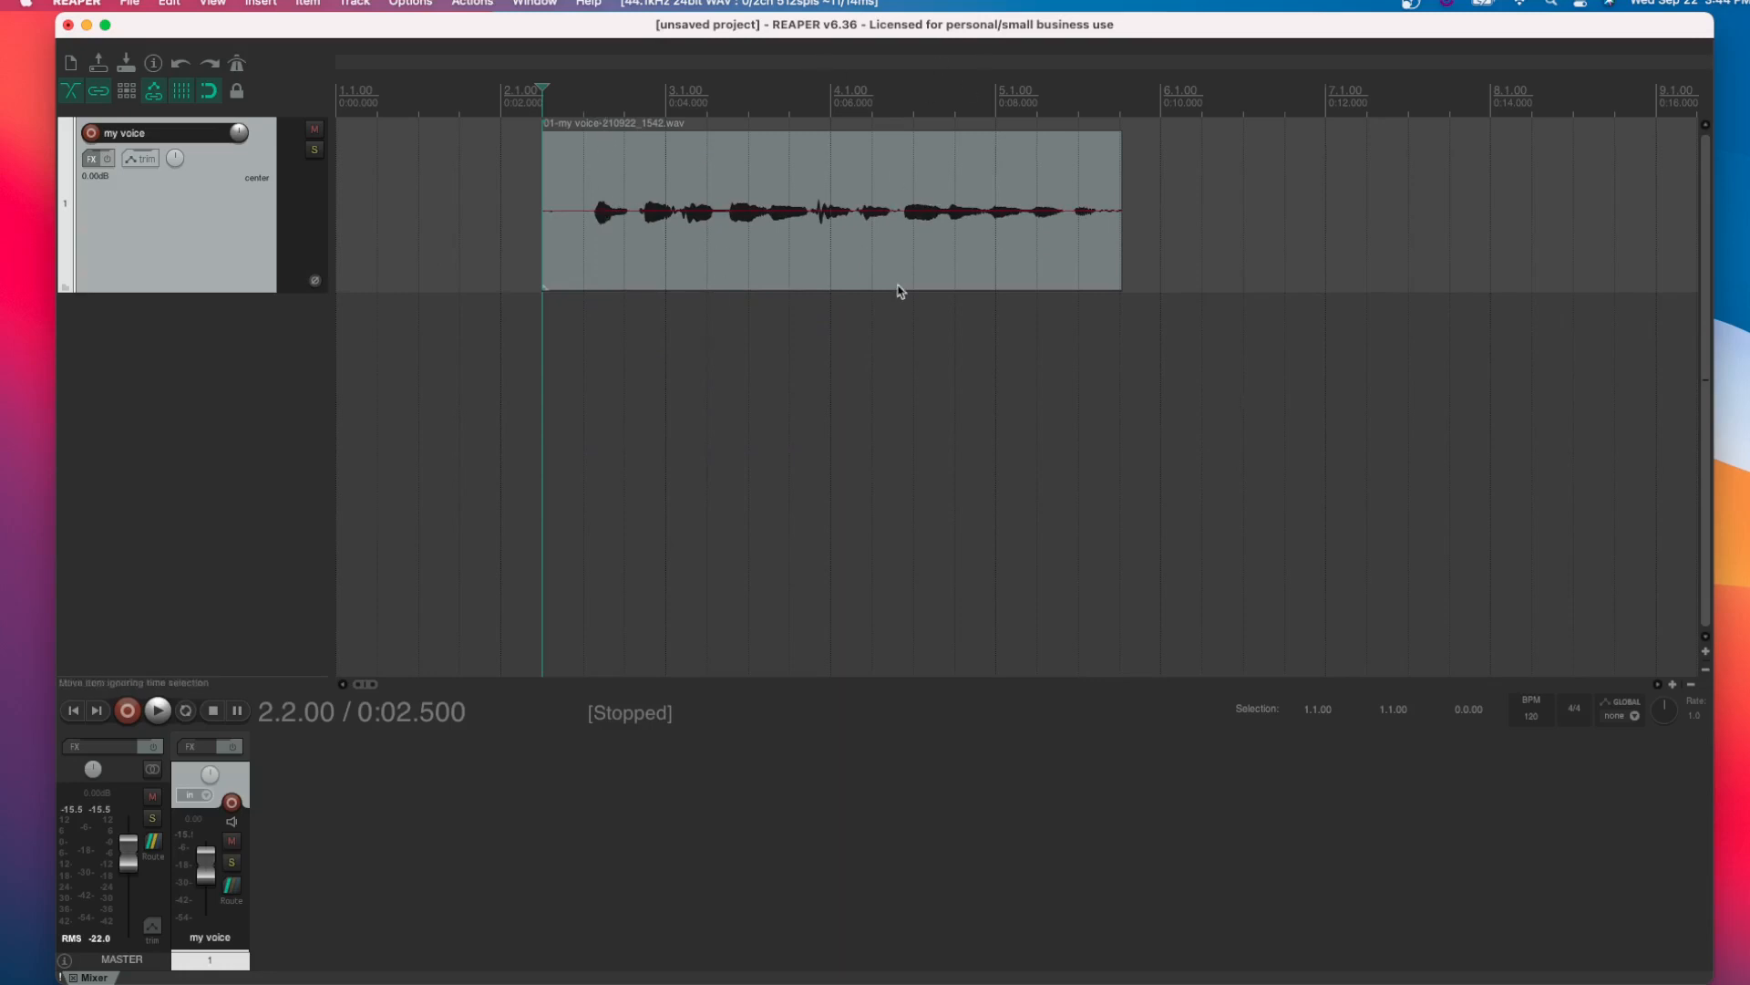
{"action": "scroll", "coordinate": [901, 292], "scroll_direction": "down", "scroll_amount": 3}
{"action": "left_click", "coordinate": [813, 258]}
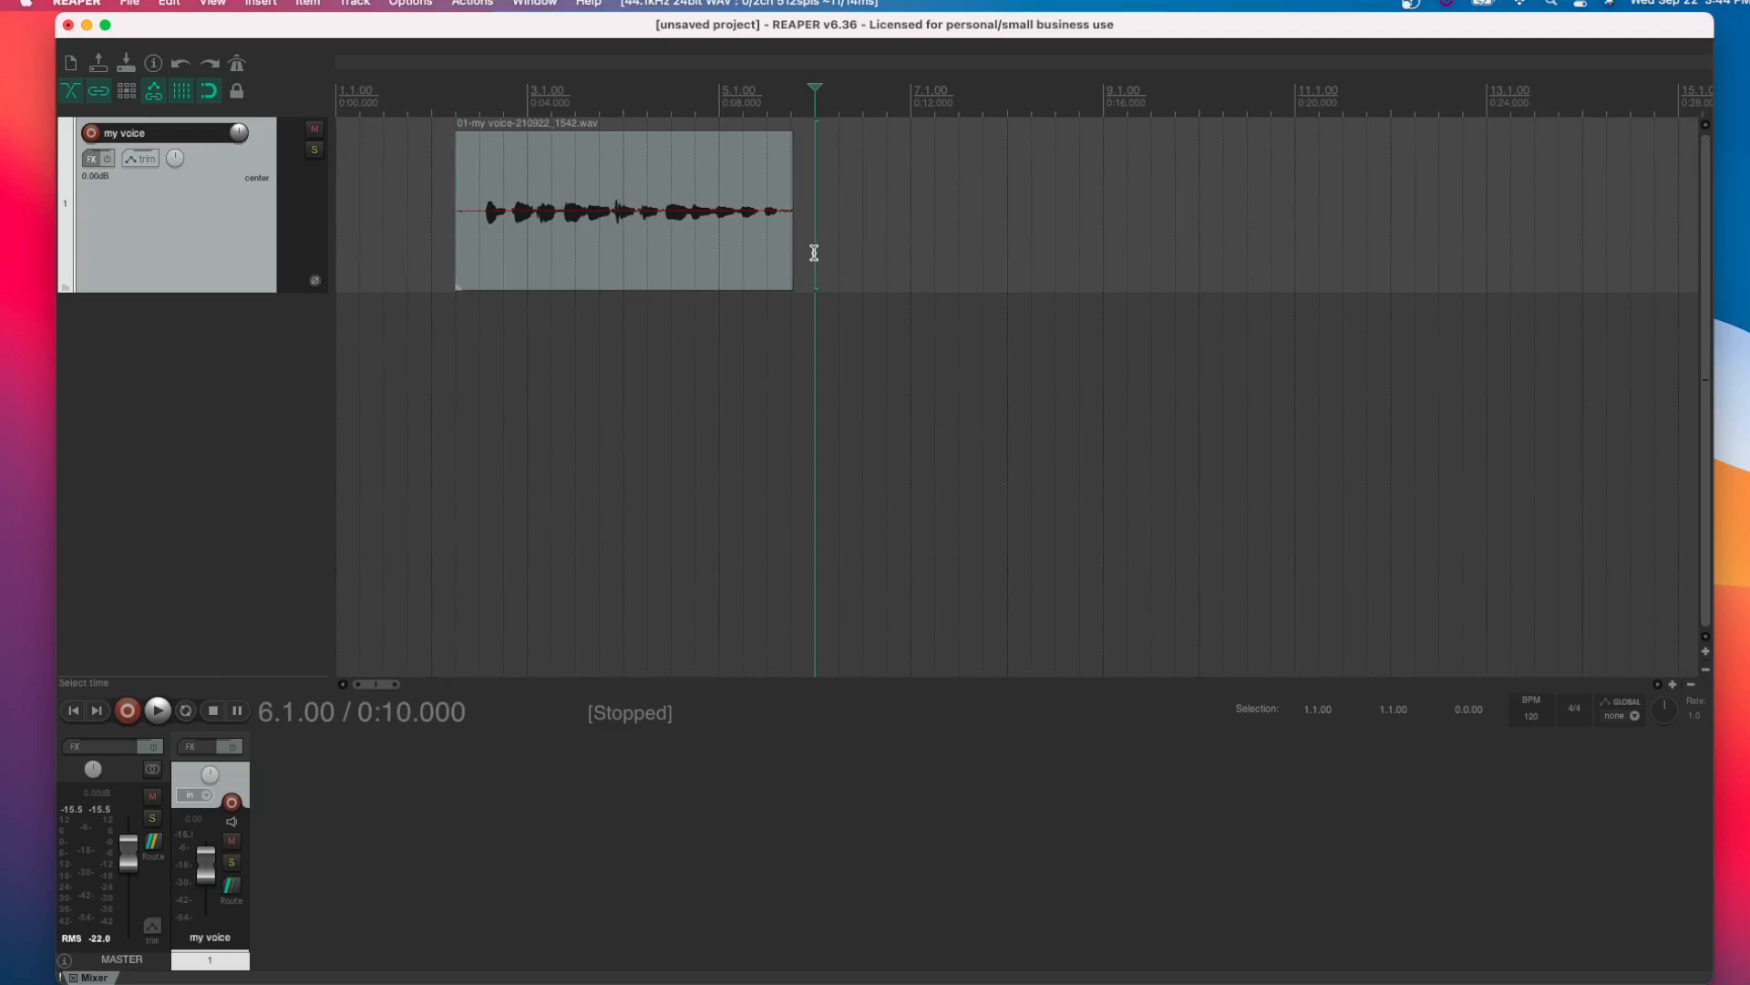
{"action": "left_click", "coordinate": [92, 132]}
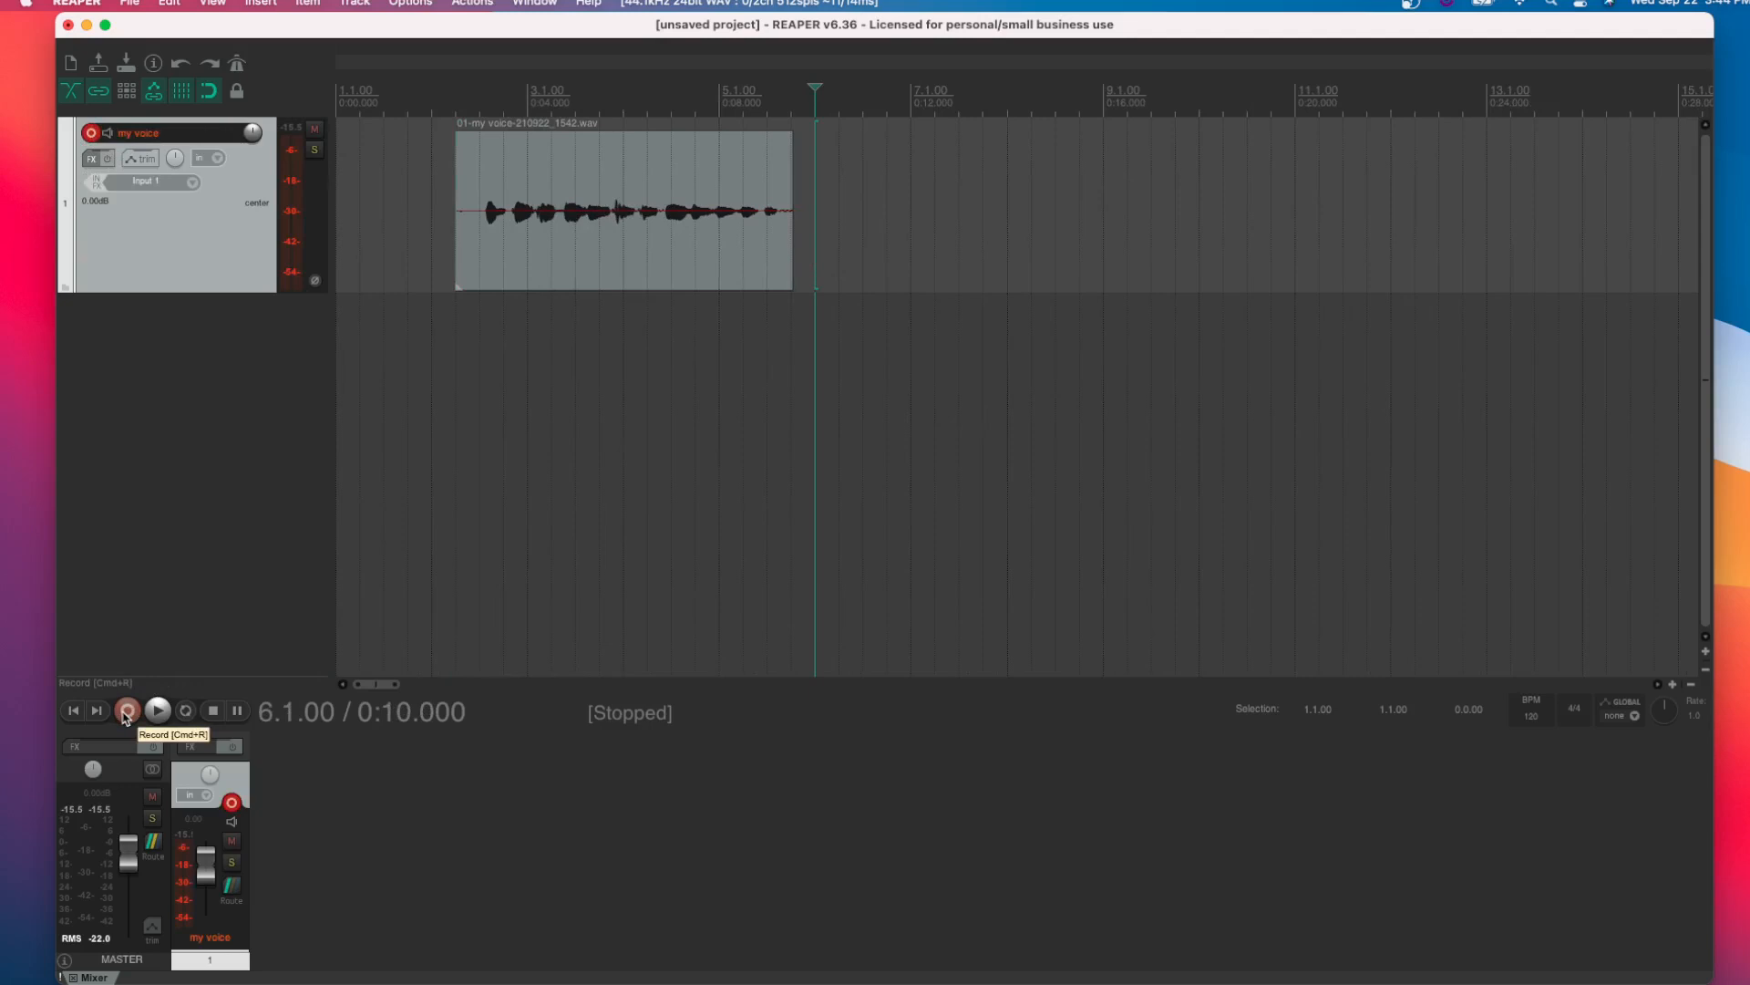
{"action": "left_click", "coordinate": [127, 712]}
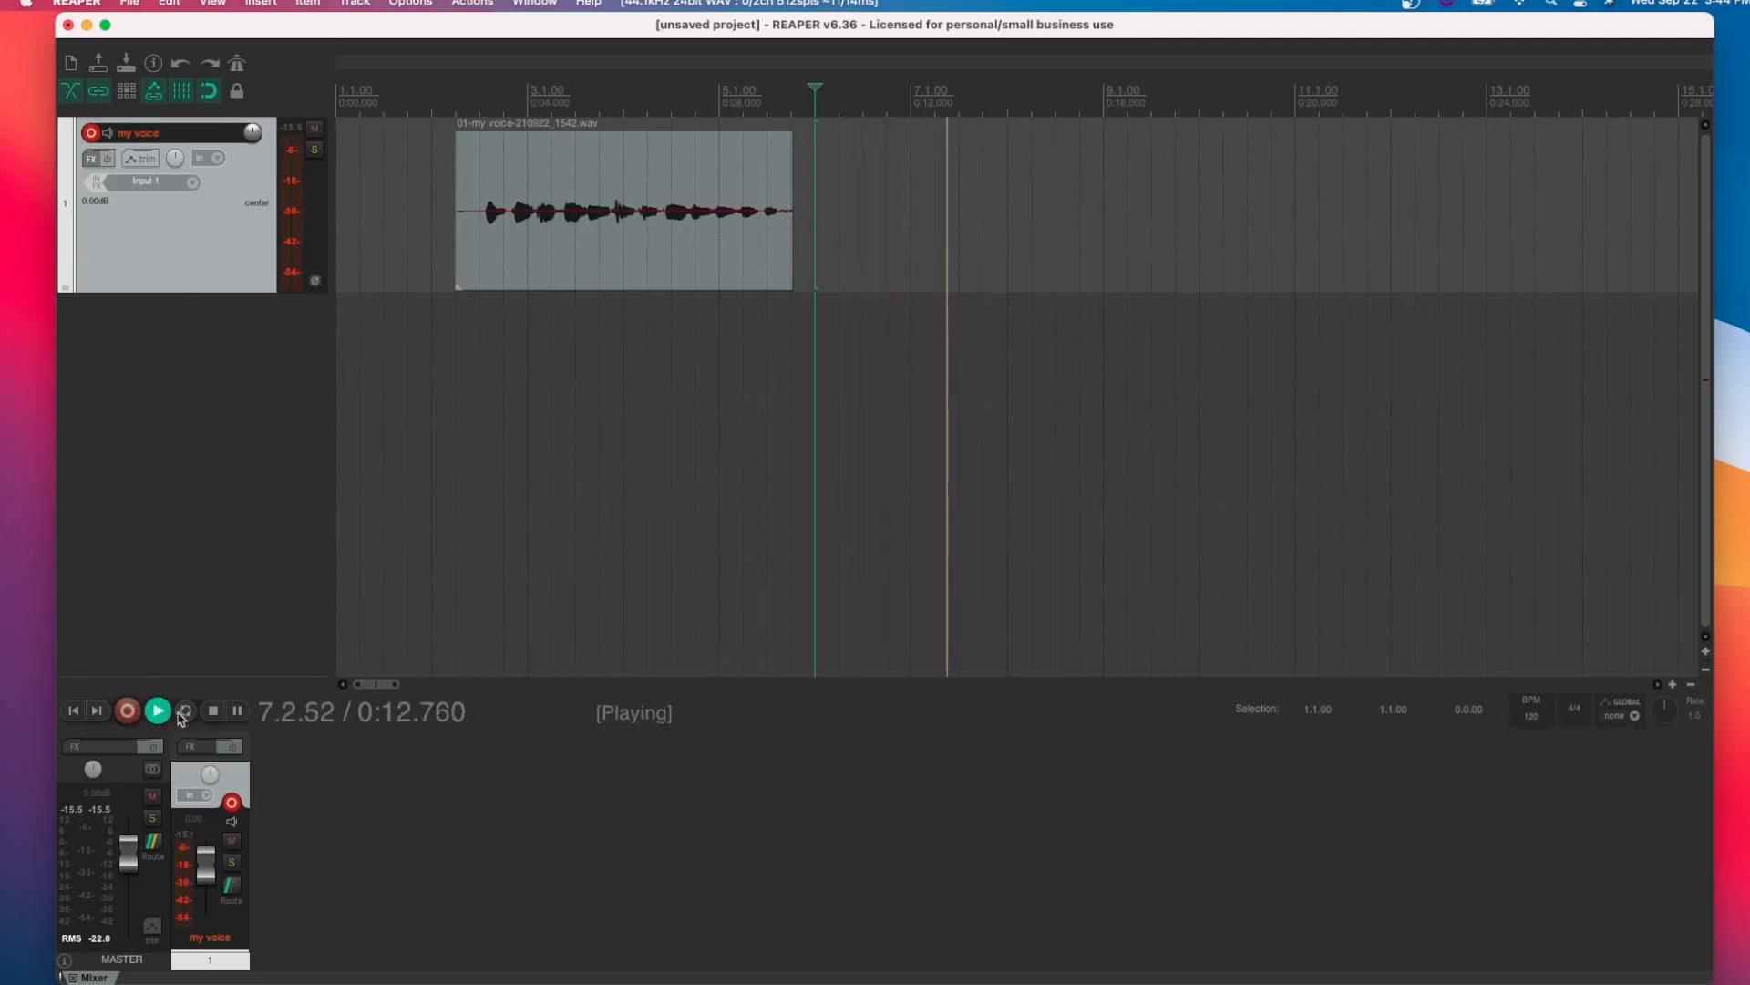
{"action": "left_click", "coordinate": [214, 710]}
Set the audio device to H and F Series Stereo Track Usb Audio in the preferences
{"action": "left_click", "coordinate": [354, 3]}
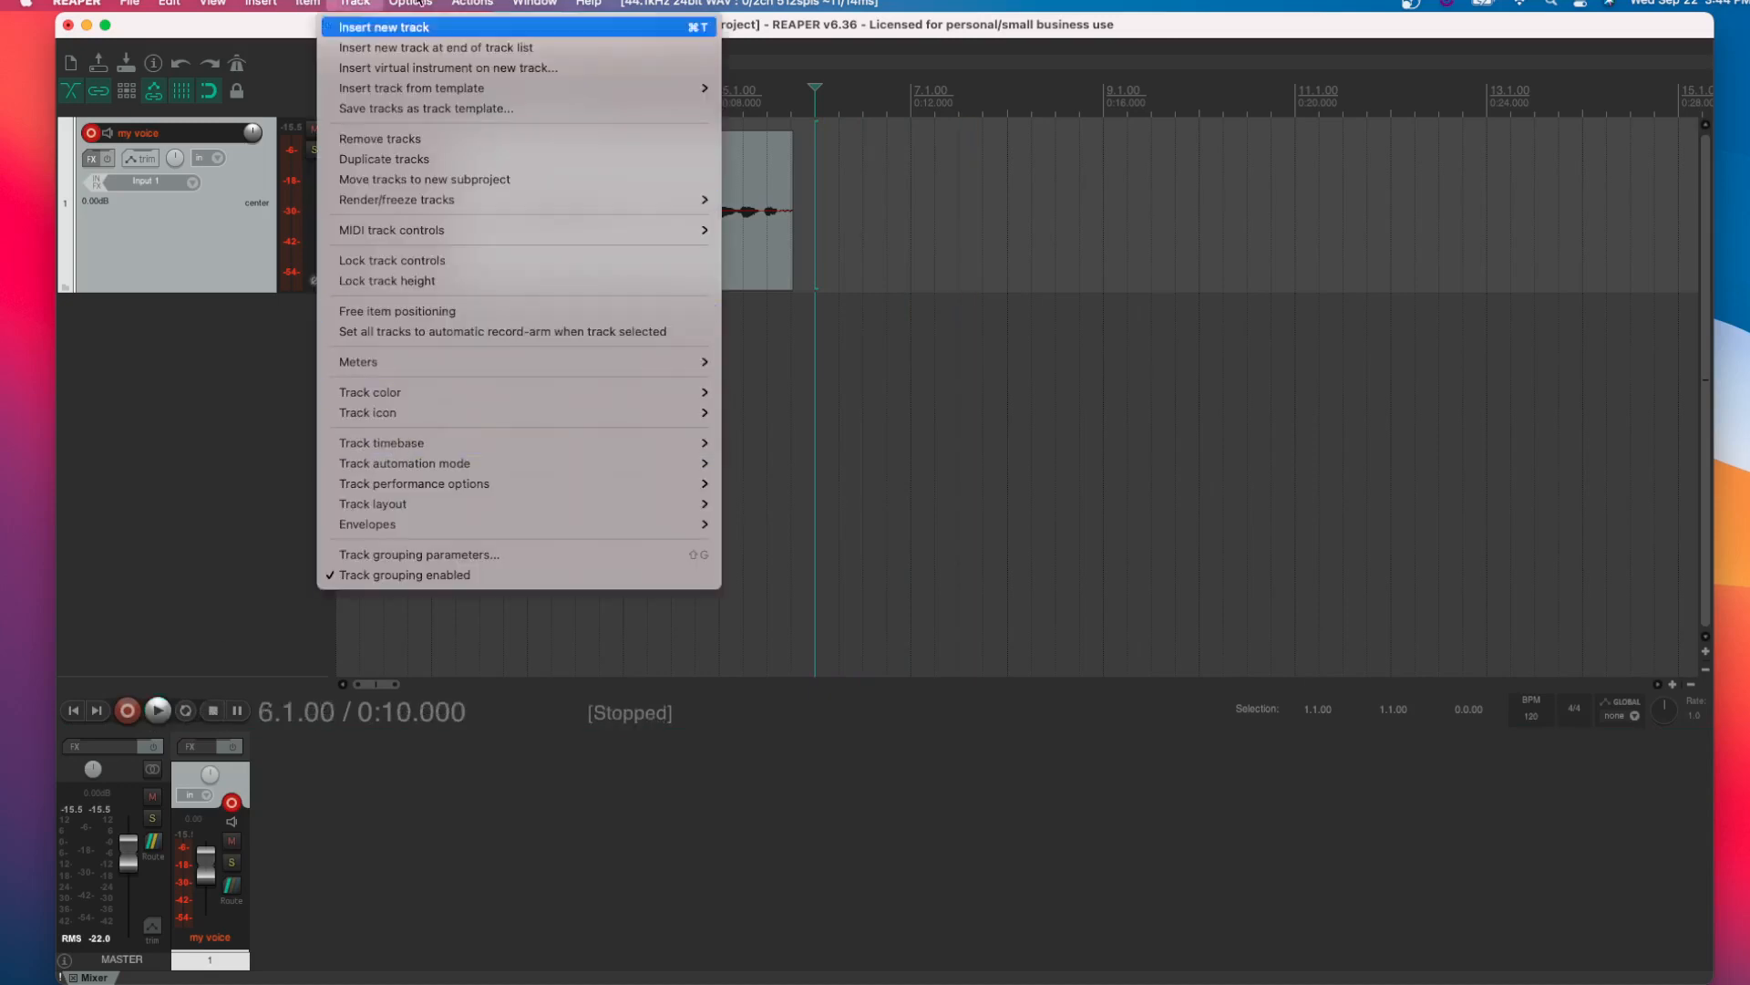
{"action": "mouse_move", "coordinate": [411, 3]}
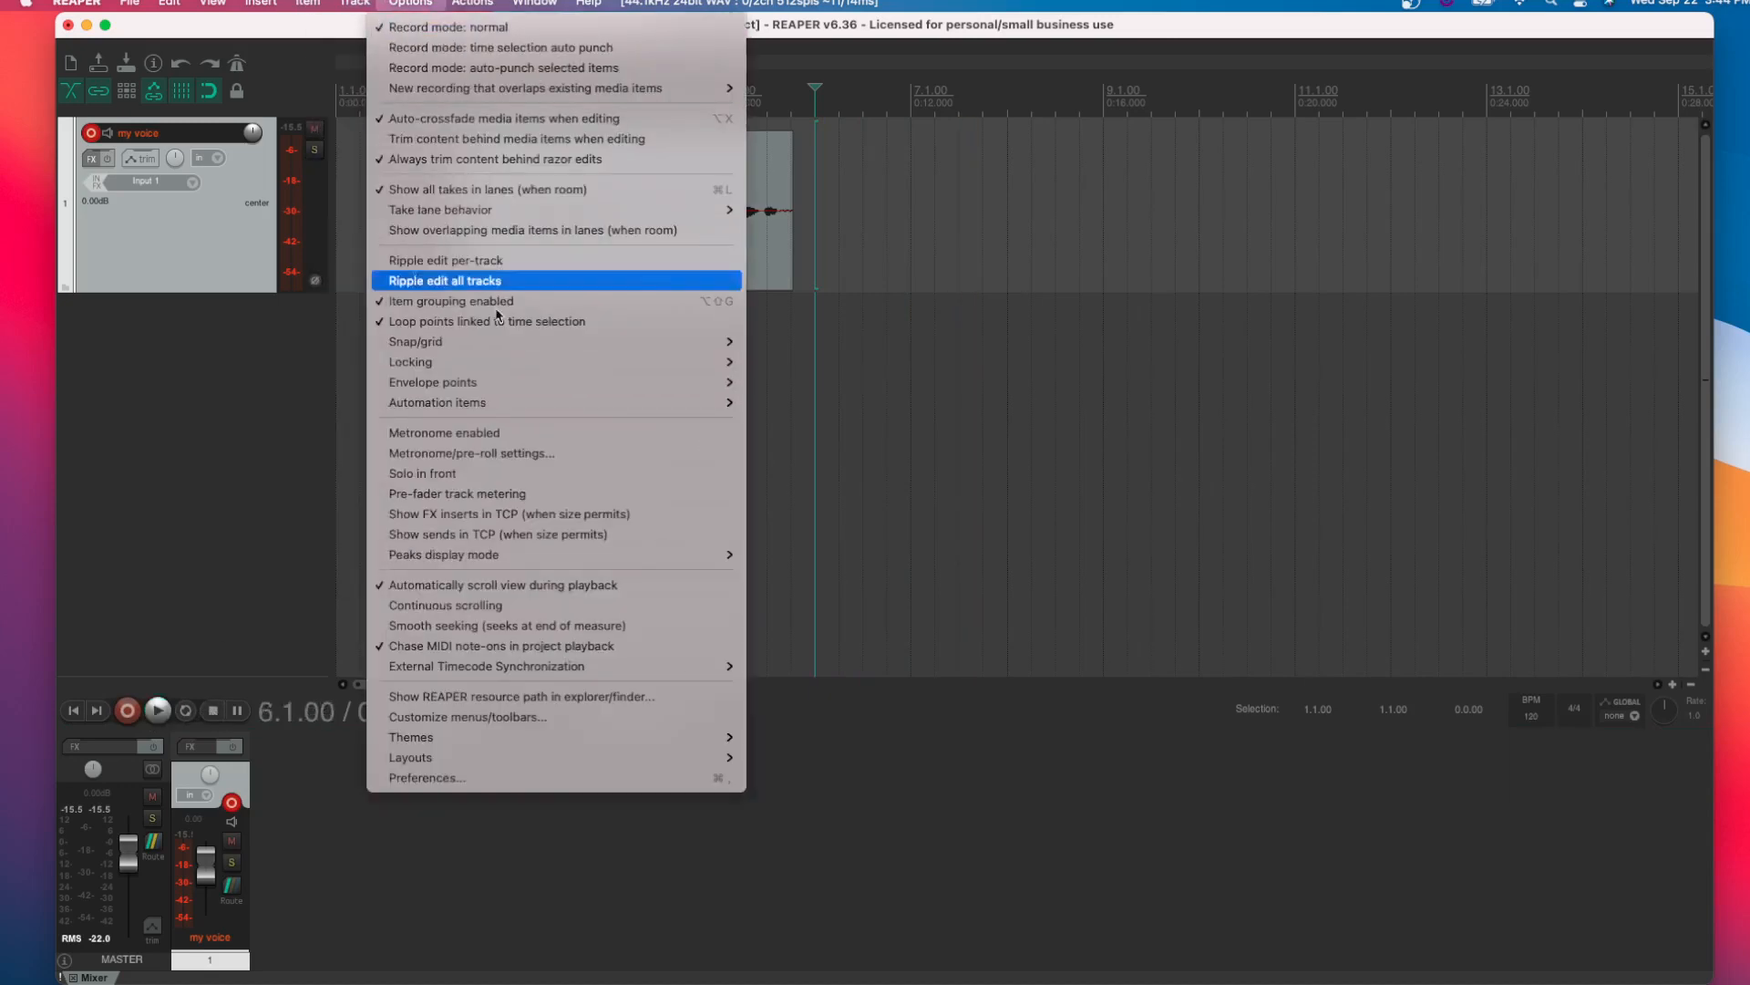
{"action": "left_click", "coordinate": [500, 781]}
{"action": "left_click", "coordinate": [573, 187]}
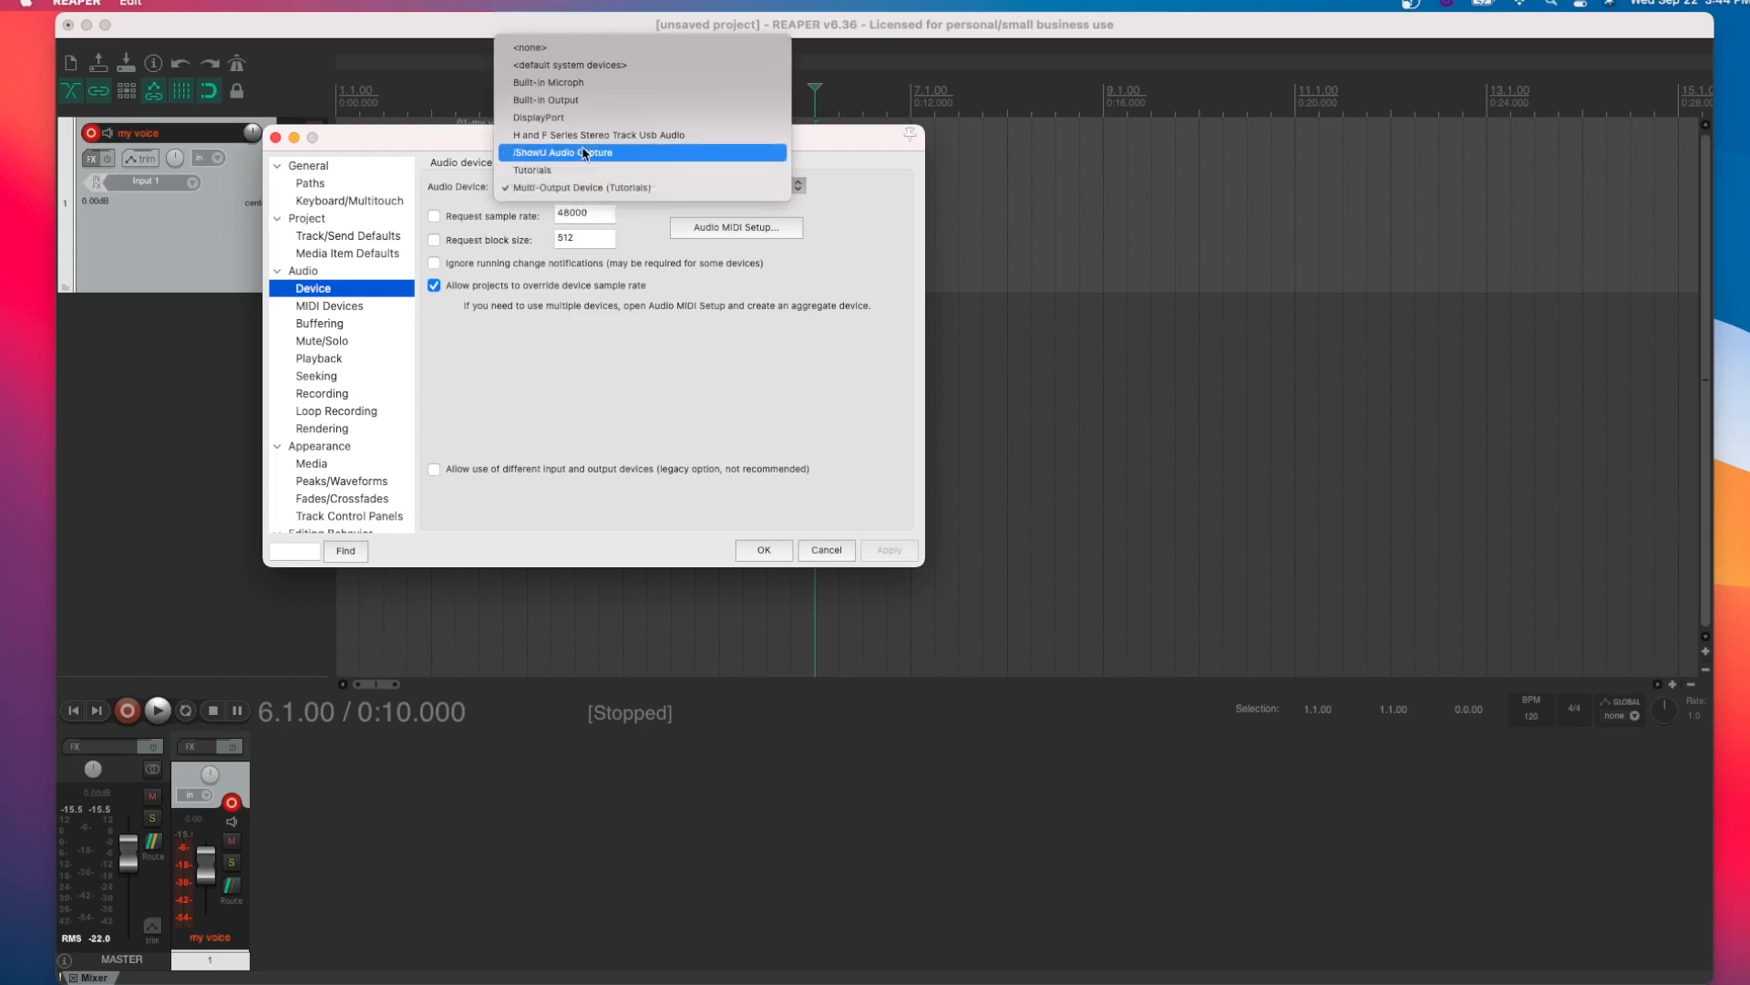
{"action": "left_click", "coordinate": [584, 134]}
{"action": "left_click", "coordinate": [765, 551]}
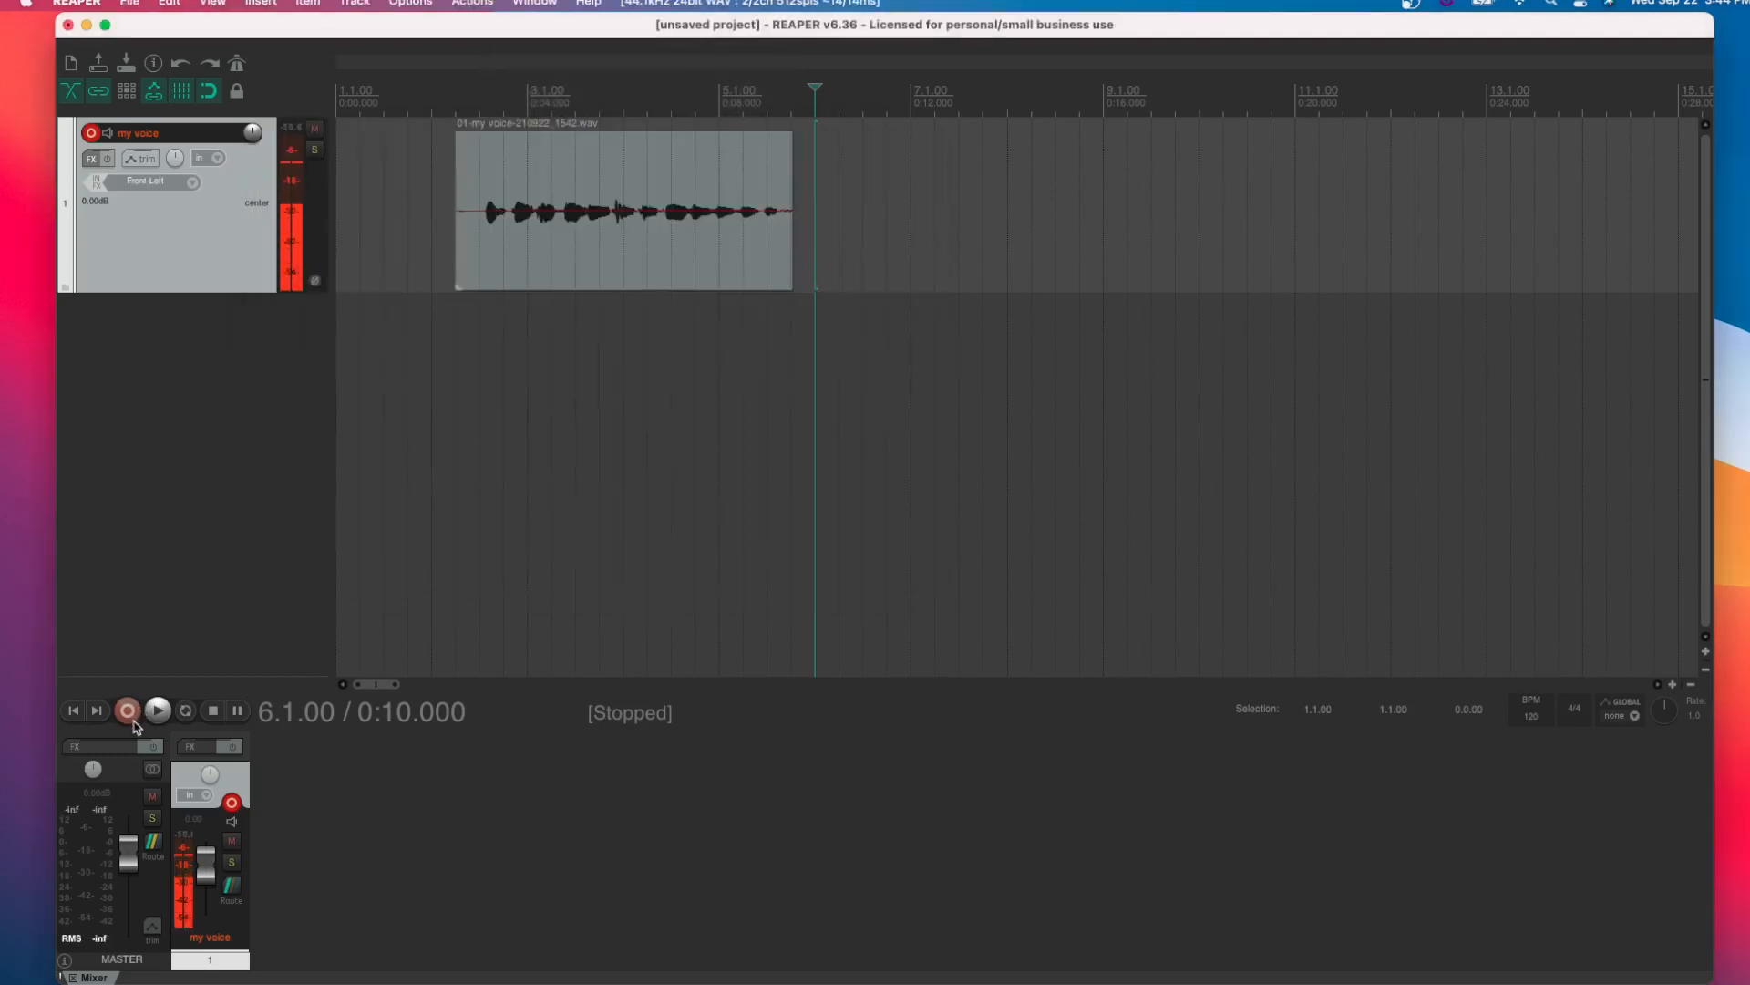
Record a second take of about 10 seconds from 6.1.00 on the my voice track and save it
{"action": "left_click", "coordinate": [128, 711]}
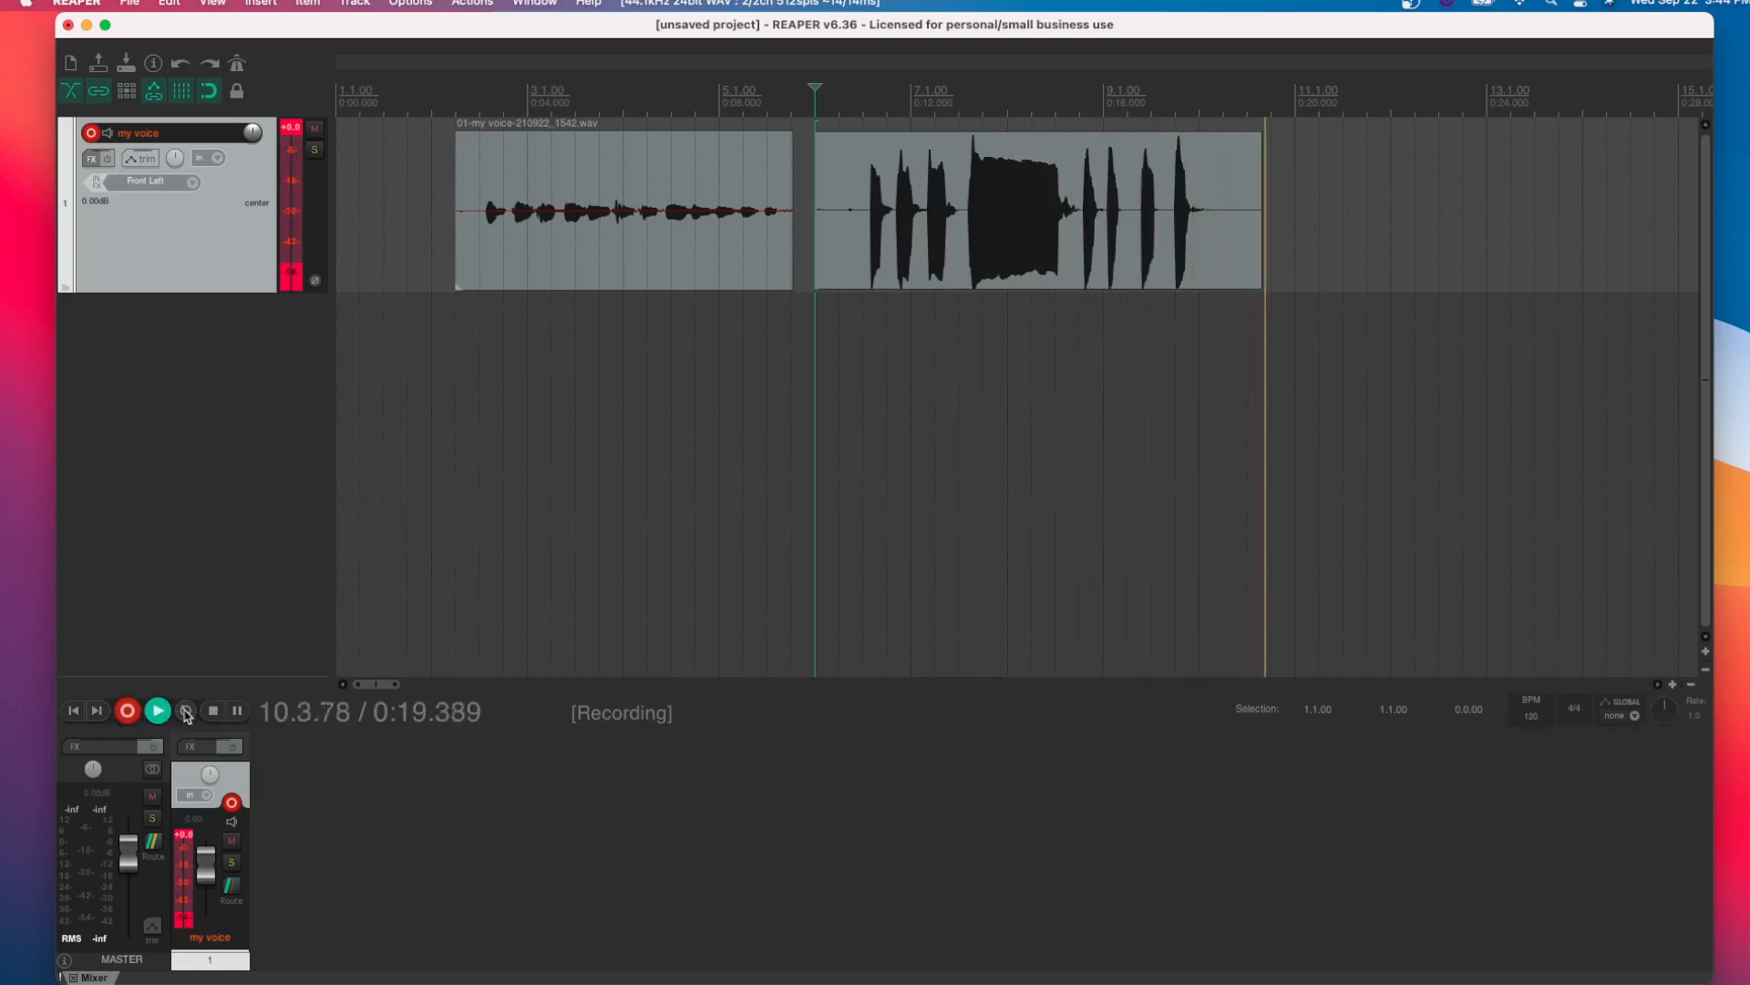
{"action": "key", "text": "space"}
{"action": "left_click", "coordinate": [476, 308]}
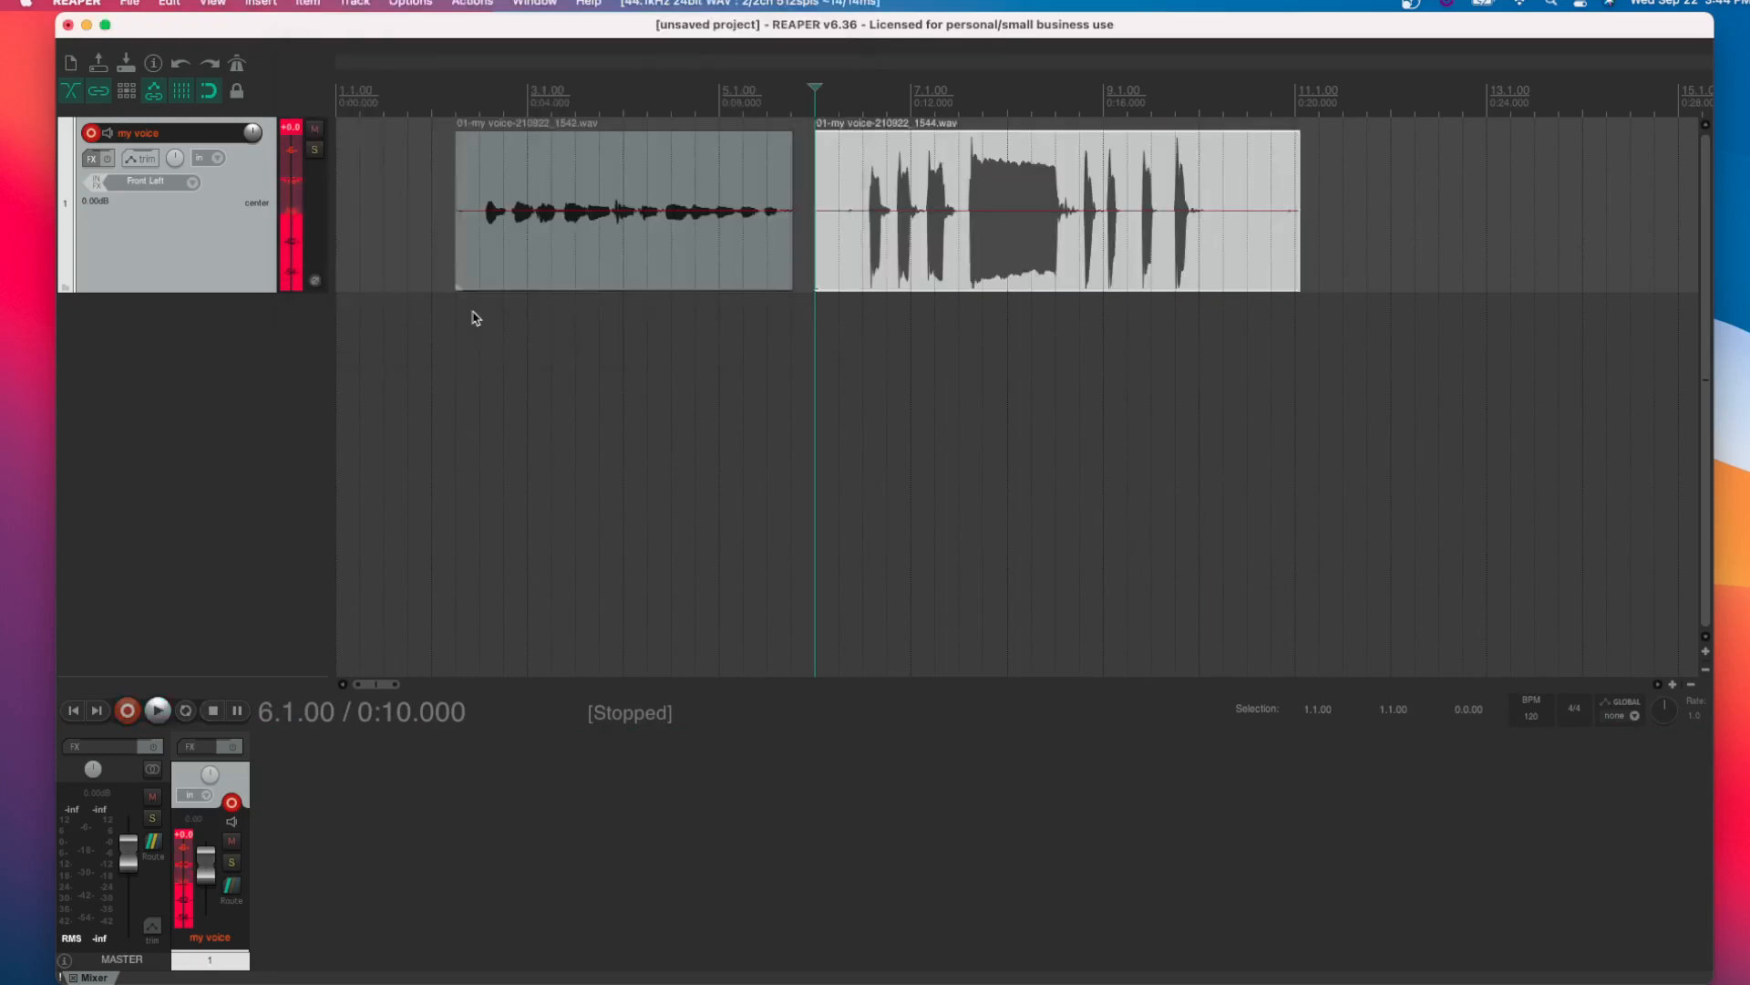
Examine the second take's waveform up close, comparing its silent start with the loud passages
{"action": "scroll", "coordinate": [1009, 282], "scroll_direction": "up", "scroll_amount": 3}
{"action": "scroll", "coordinate": [1095, 310], "scroll_direction": "up", "scroll_amount": 3}
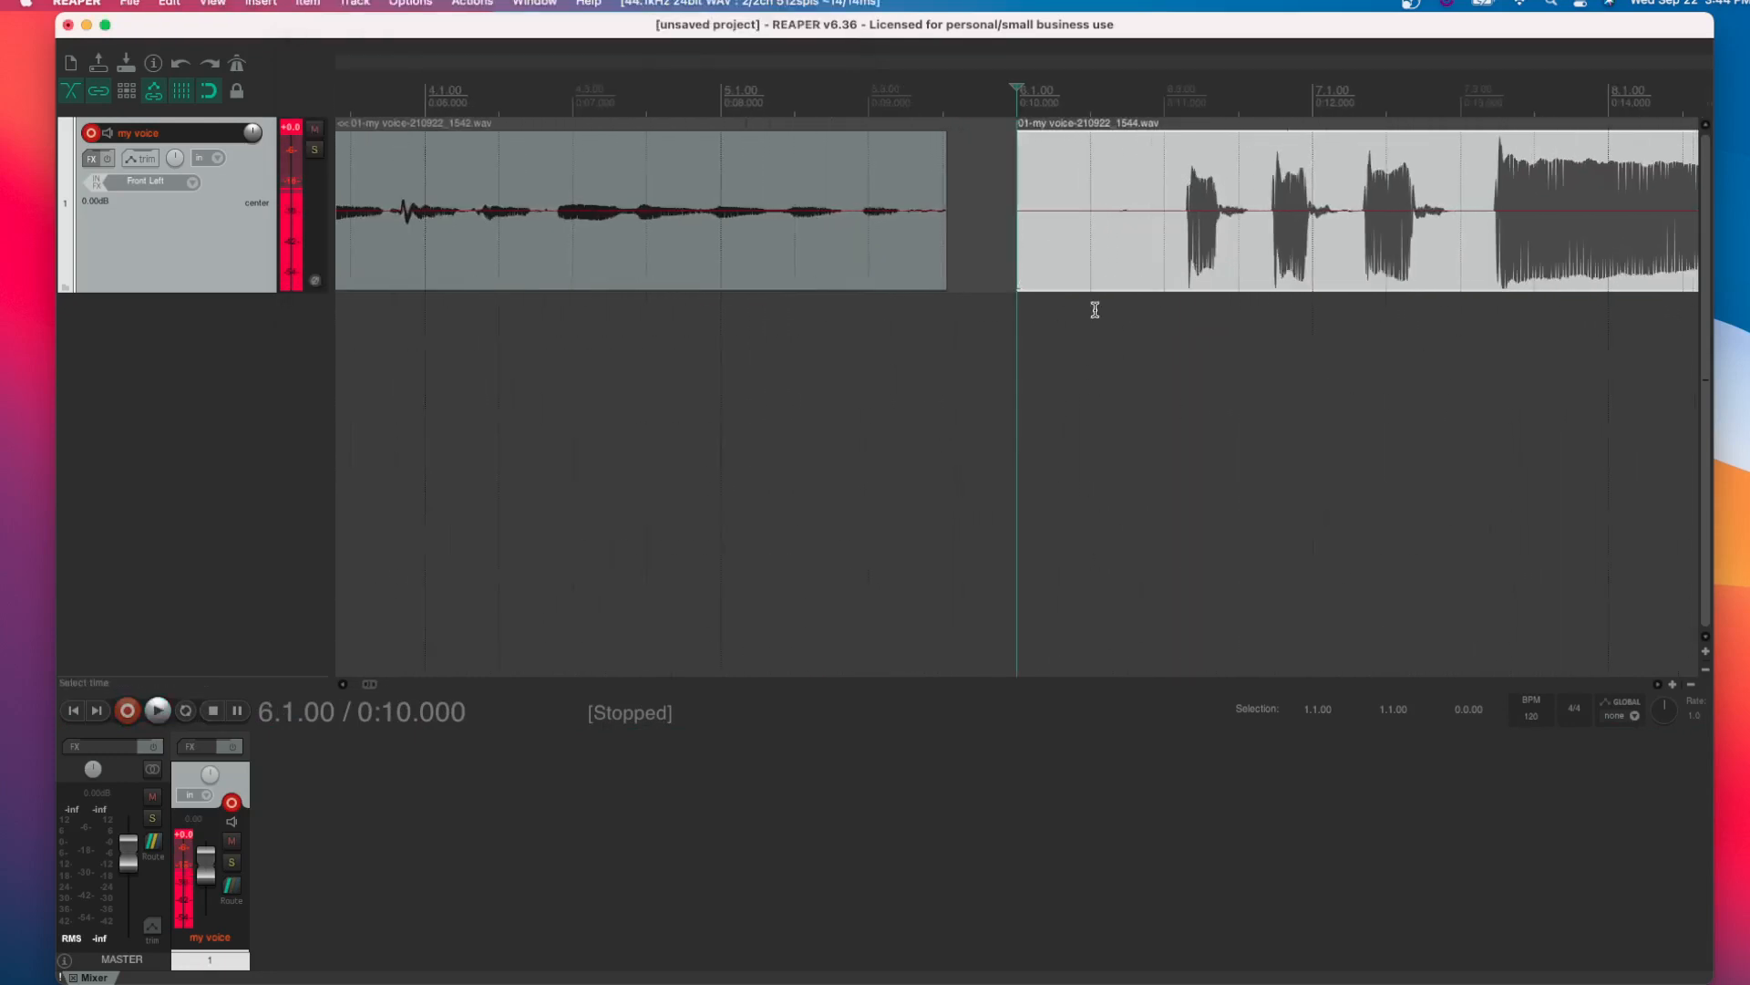
{"action": "scroll", "coordinate": [968, 349], "scroll_direction": "up", "scroll_amount": 4}
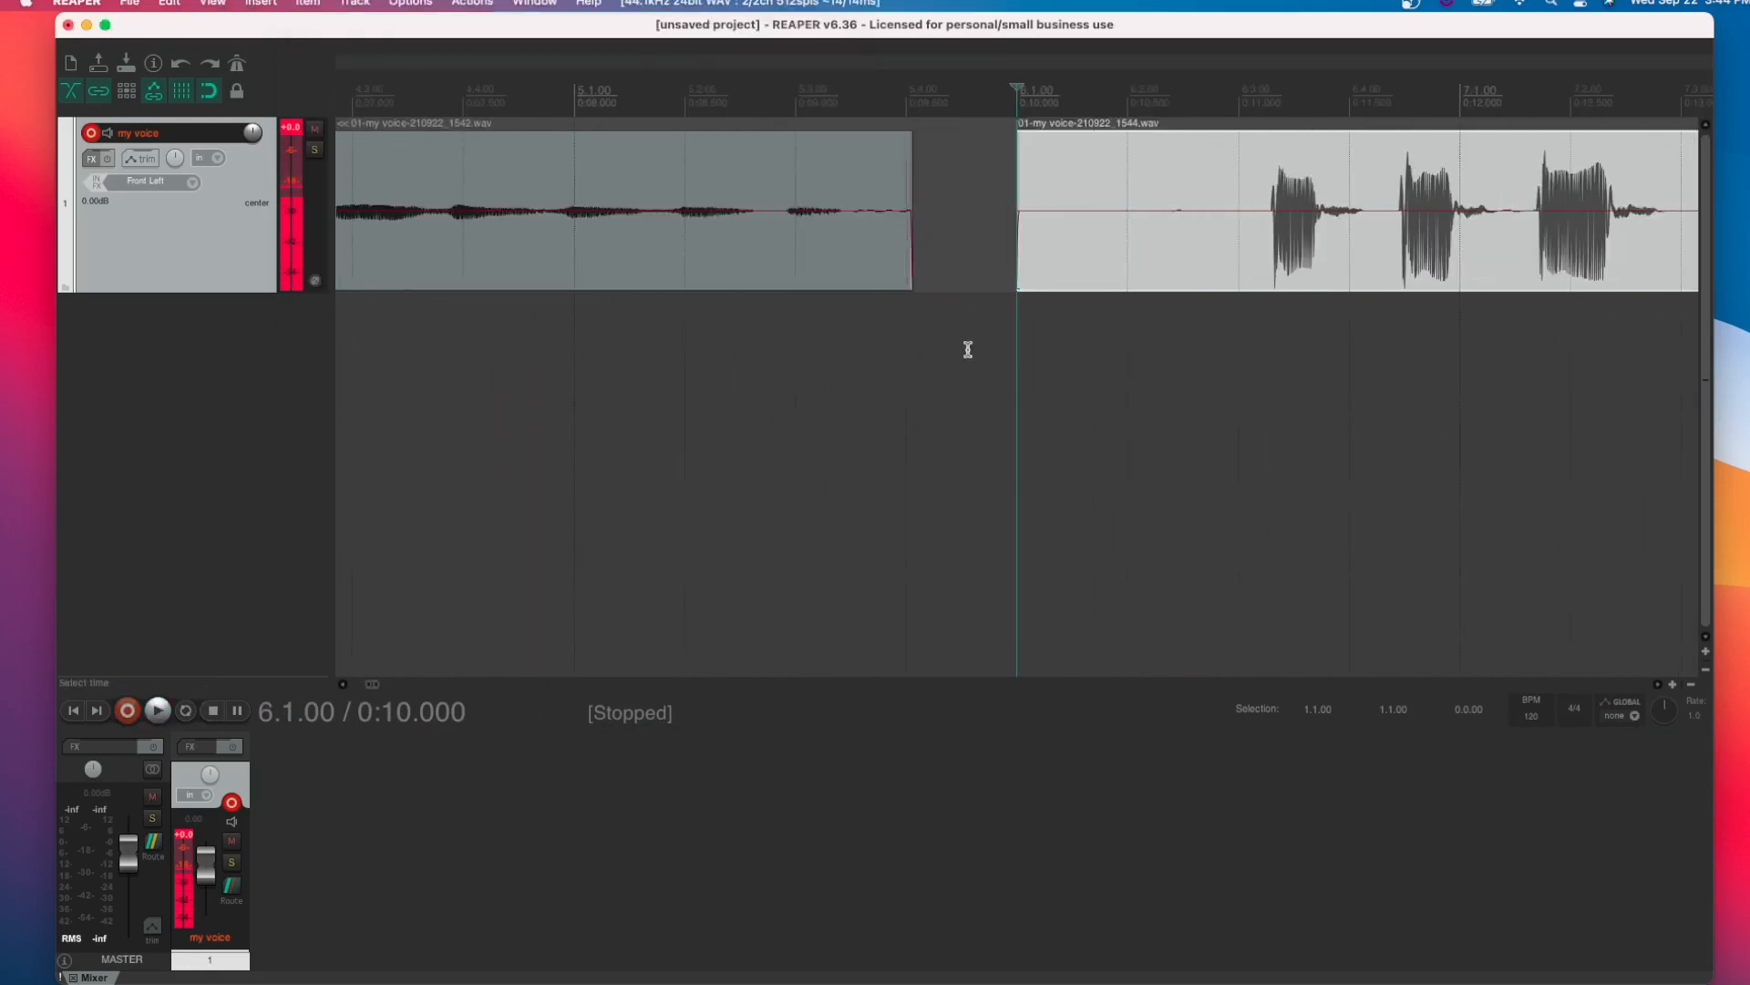
{"action": "scroll", "coordinate": [996, 352], "scroll_direction": "right", "scroll_amount": 5}
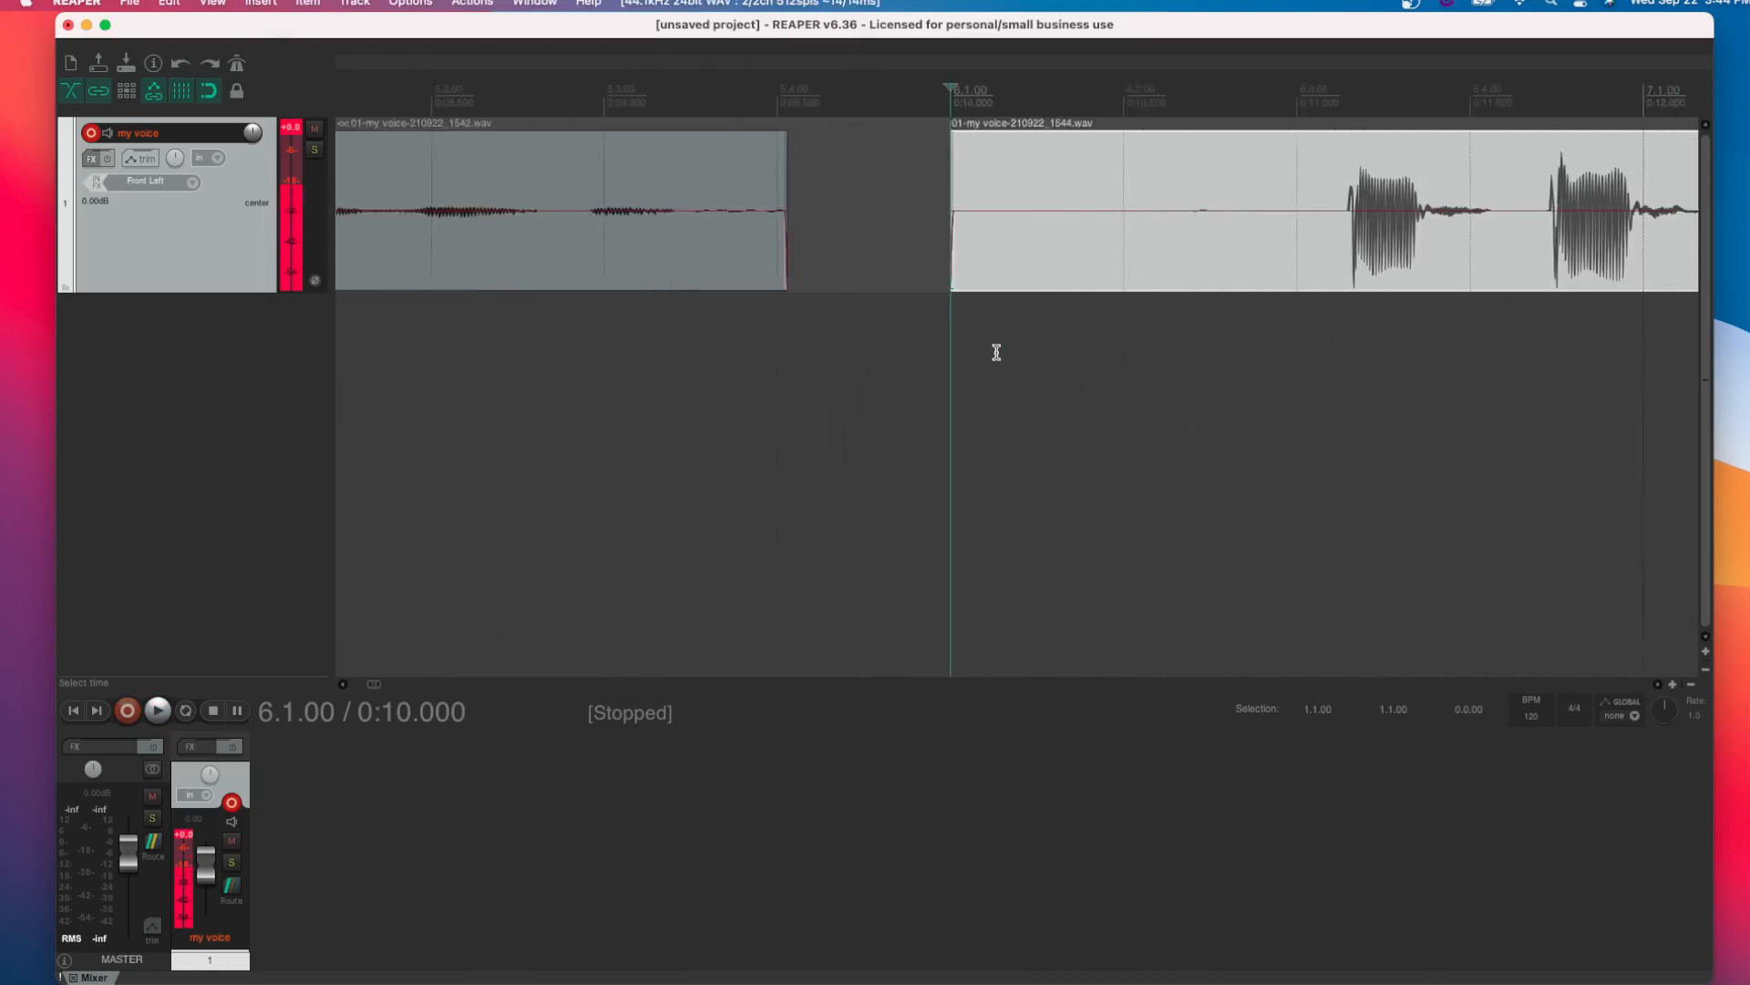
{"action": "scroll", "coordinate": [998, 352], "scroll_direction": "up", "scroll_amount": 1}
{"action": "scroll", "coordinate": [1169, 356], "scroll_direction": "right", "scroll_amount": 1}
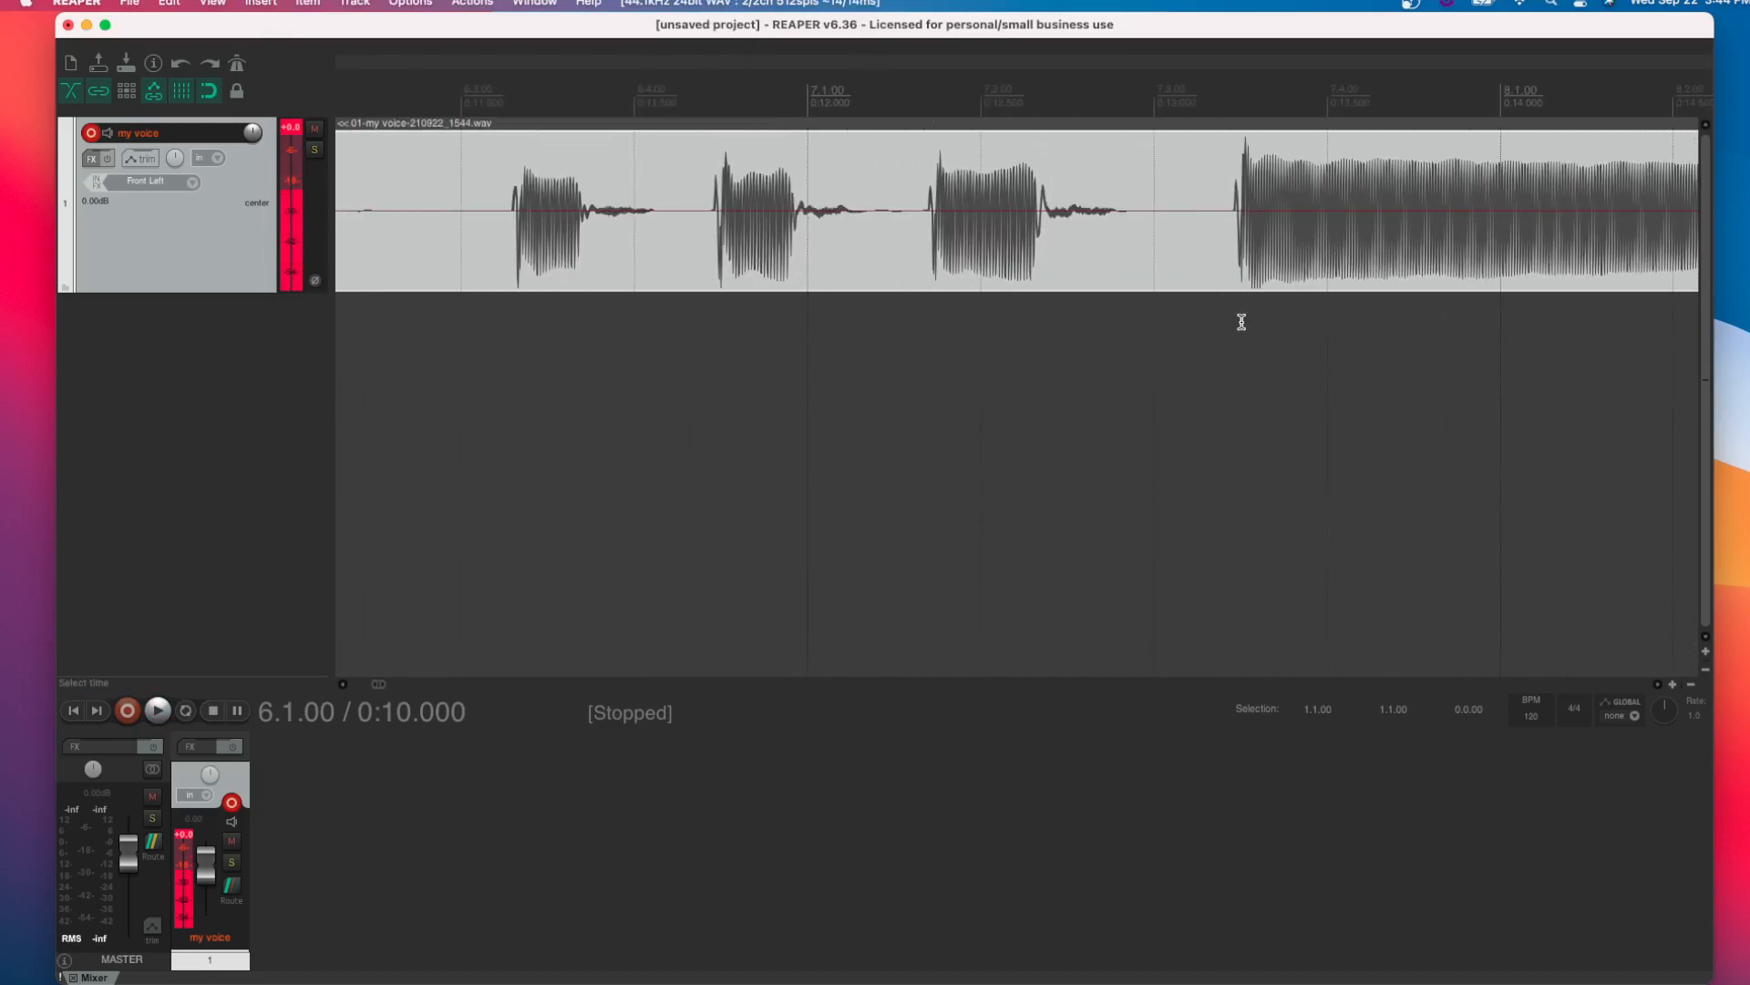
{"action": "scroll", "coordinate": [1236, 307], "scroll_direction": "up", "scroll_amount": 4}
{"action": "scroll", "coordinate": [1237, 306], "scroll_direction": "right", "scroll_amount": 15}
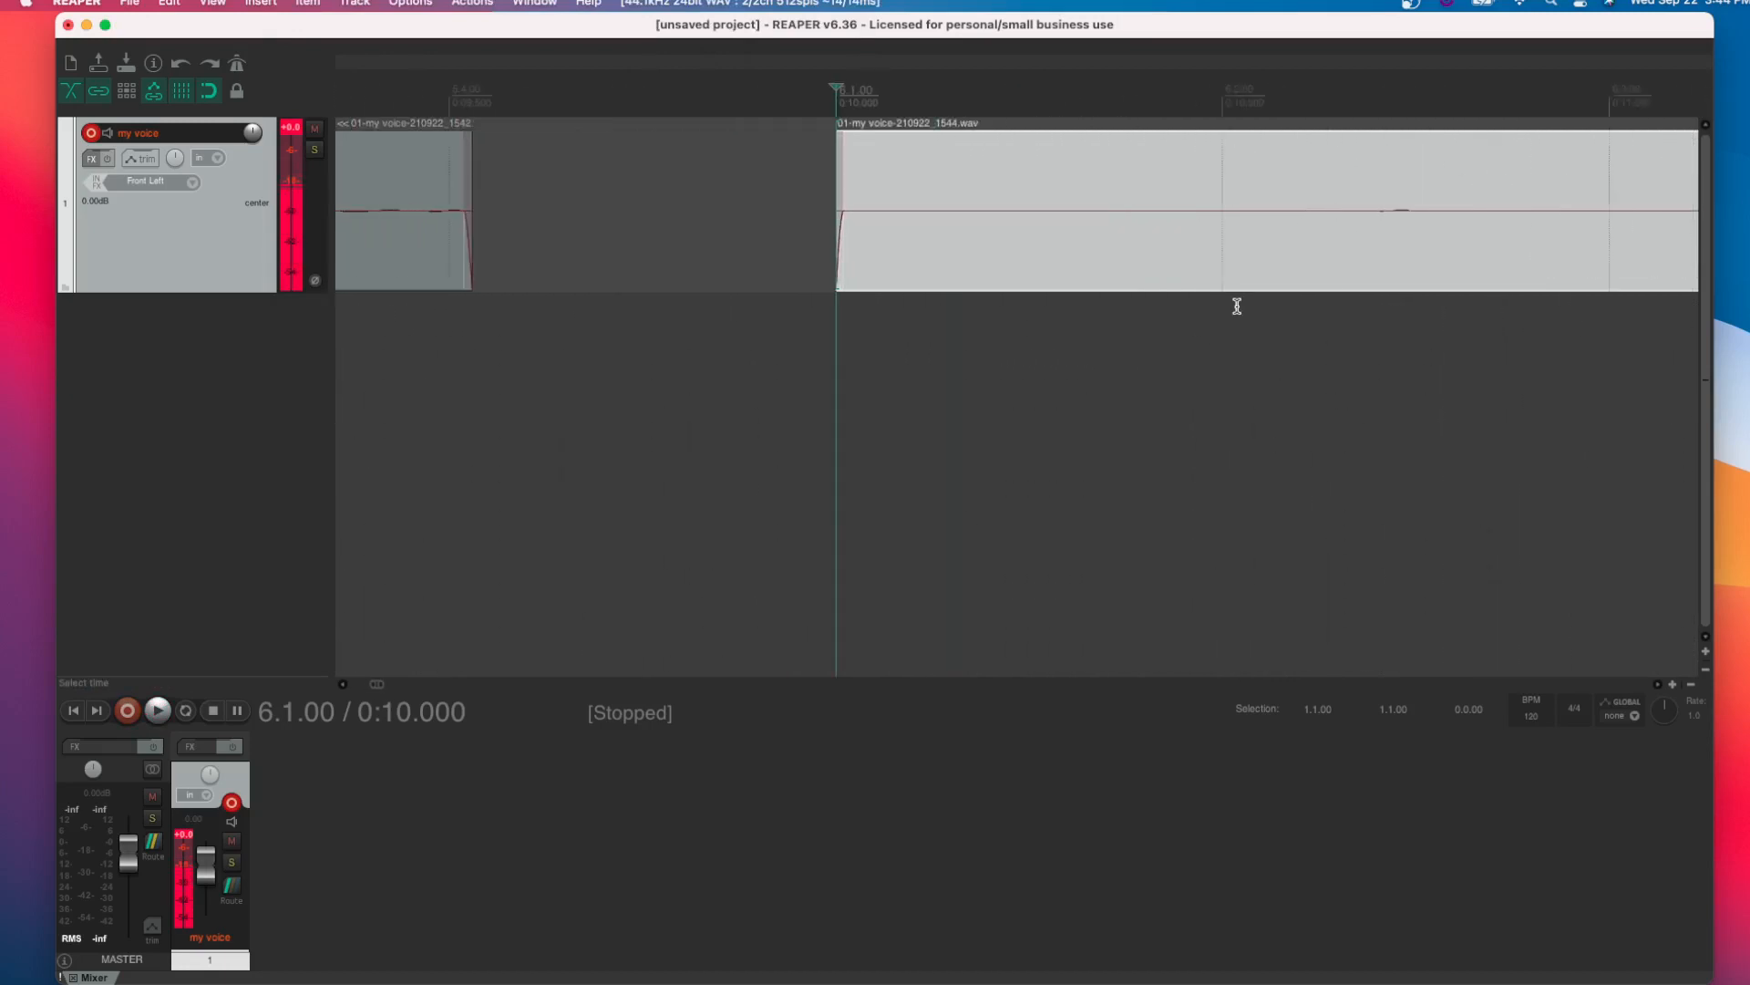
{"action": "scroll", "coordinate": [1238, 307], "scroll_direction": "right", "scroll_amount": 10}
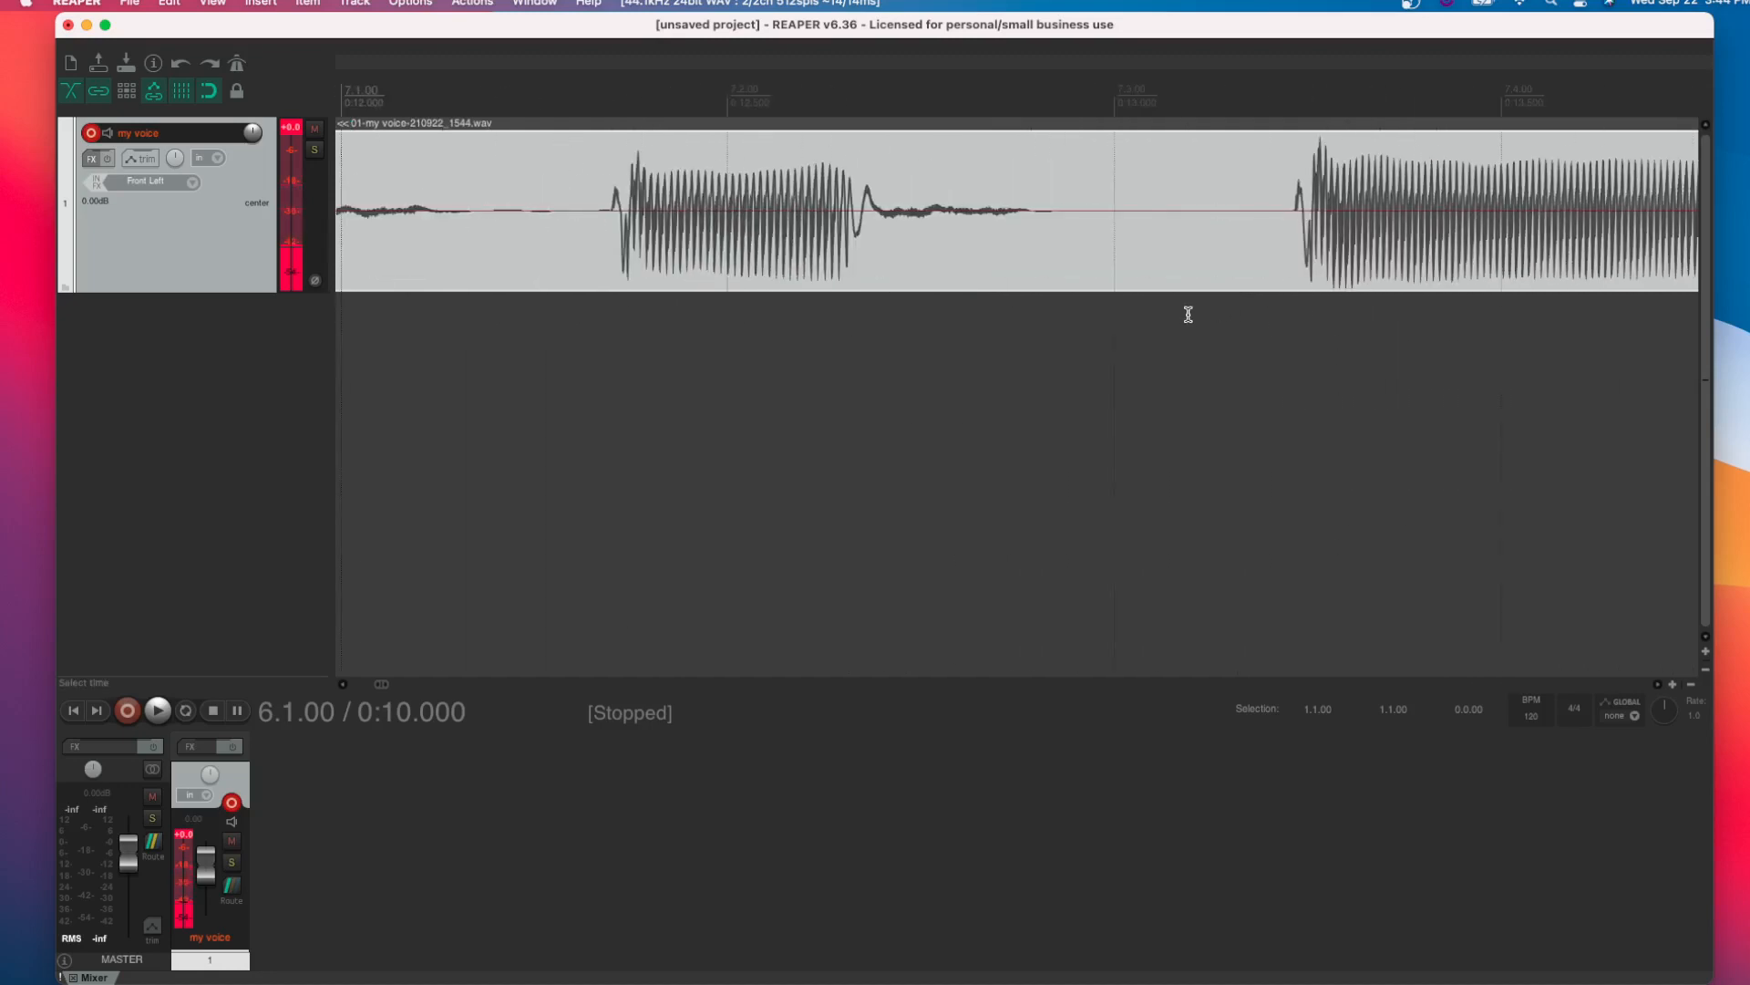
{"action": "scroll", "coordinate": [1190, 314], "scroll_direction": "right", "scroll_amount": 7}
{"action": "scroll", "coordinate": [808, 328], "scroll_direction": "left", "scroll_amount": 20}
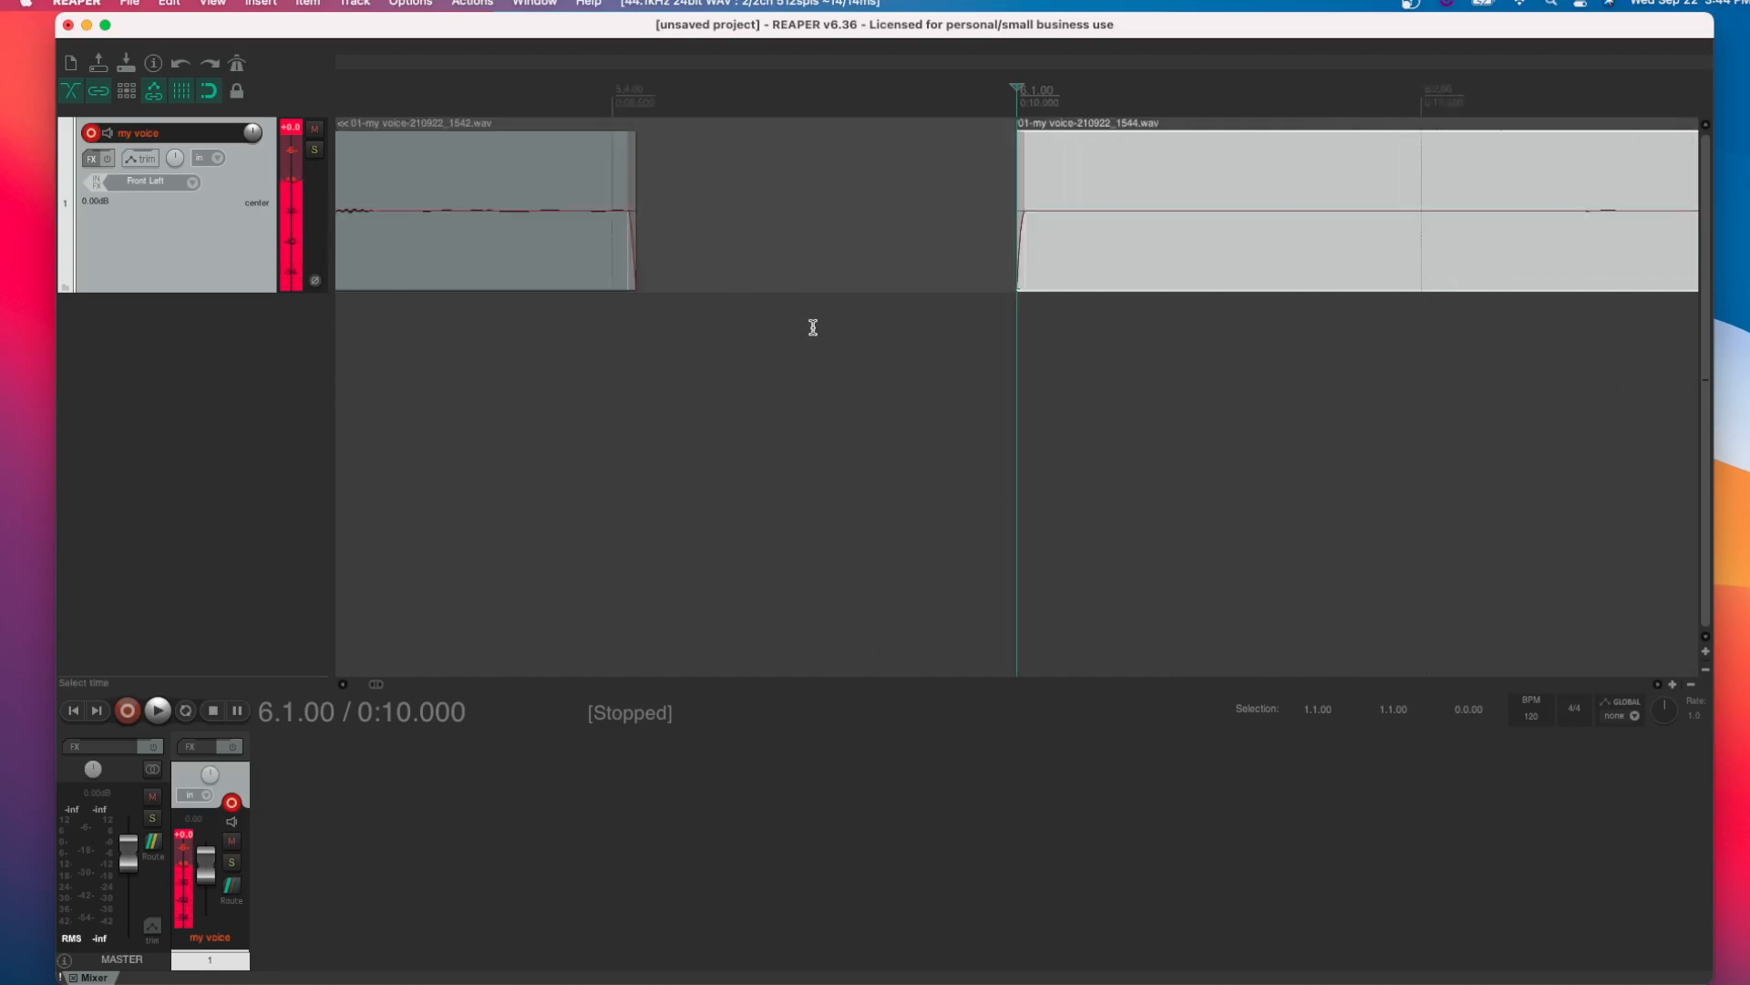
{"action": "scroll", "coordinate": [814, 327], "scroll_direction": "left", "scroll_amount": 2}
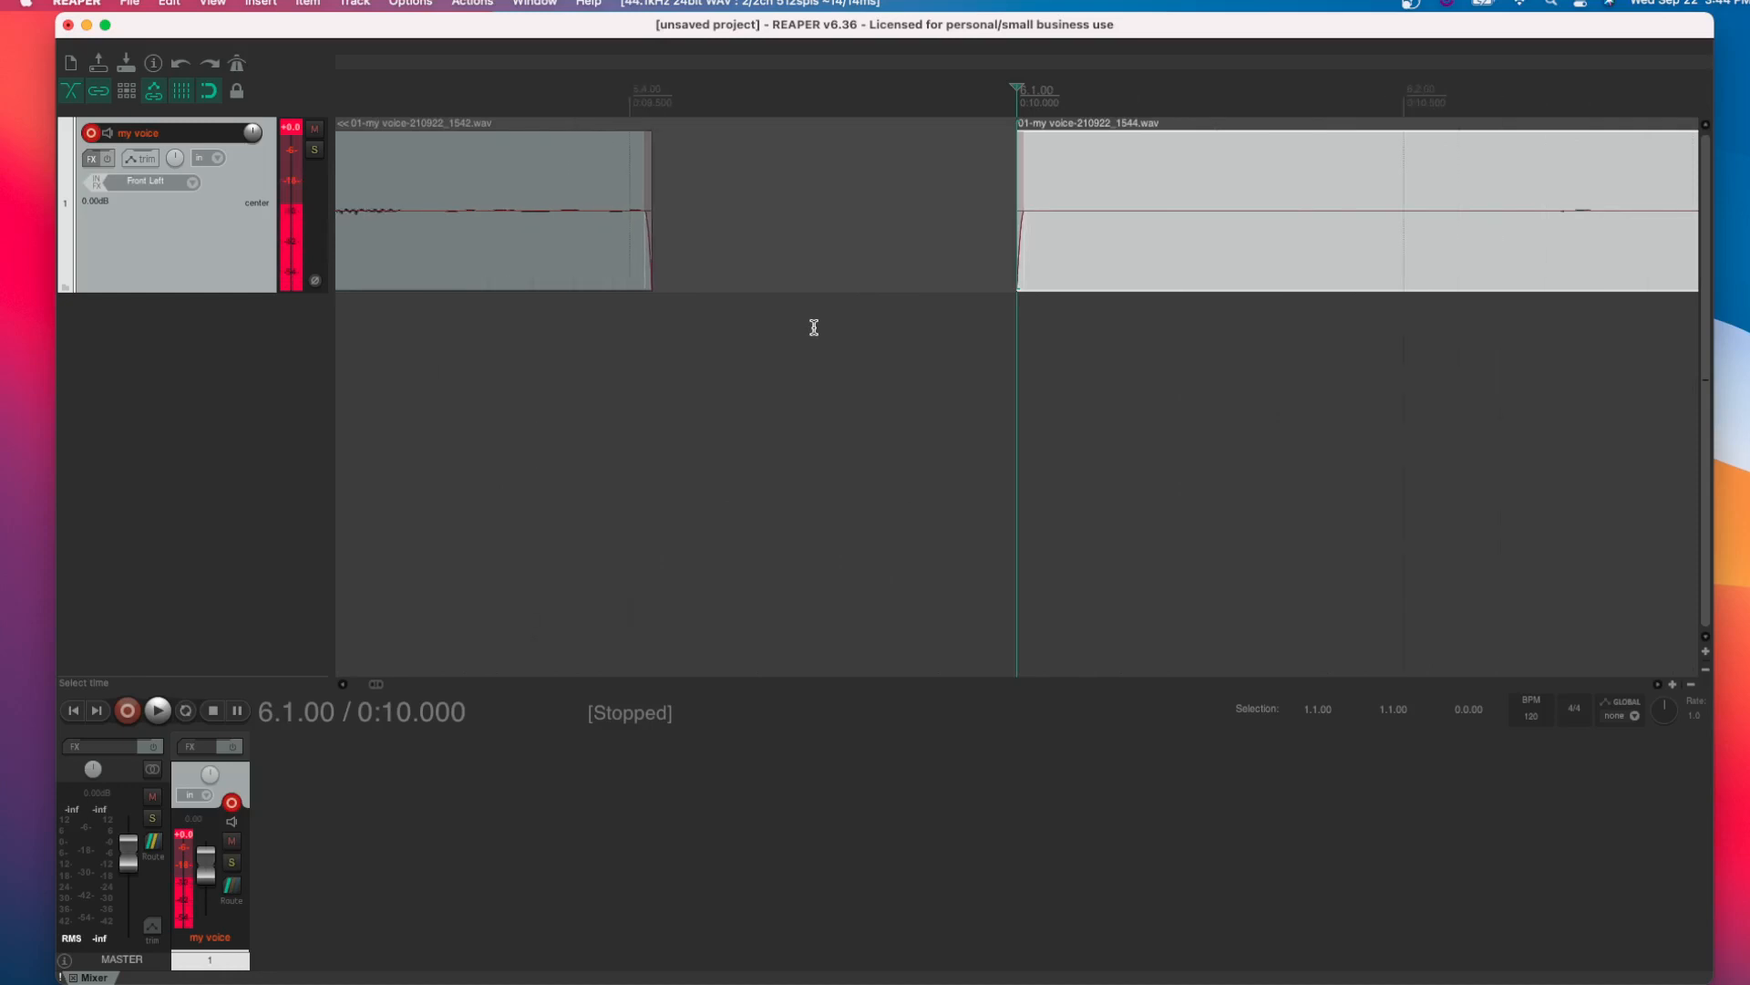
{"action": "scroll", "coordinate": [814, 327], "scroll_direction": "right", "scroll_amount": 15}
{"action": "scroll", "coordinate": [814, 327], "scroll_direction": "right", "scroll_amount": 10}
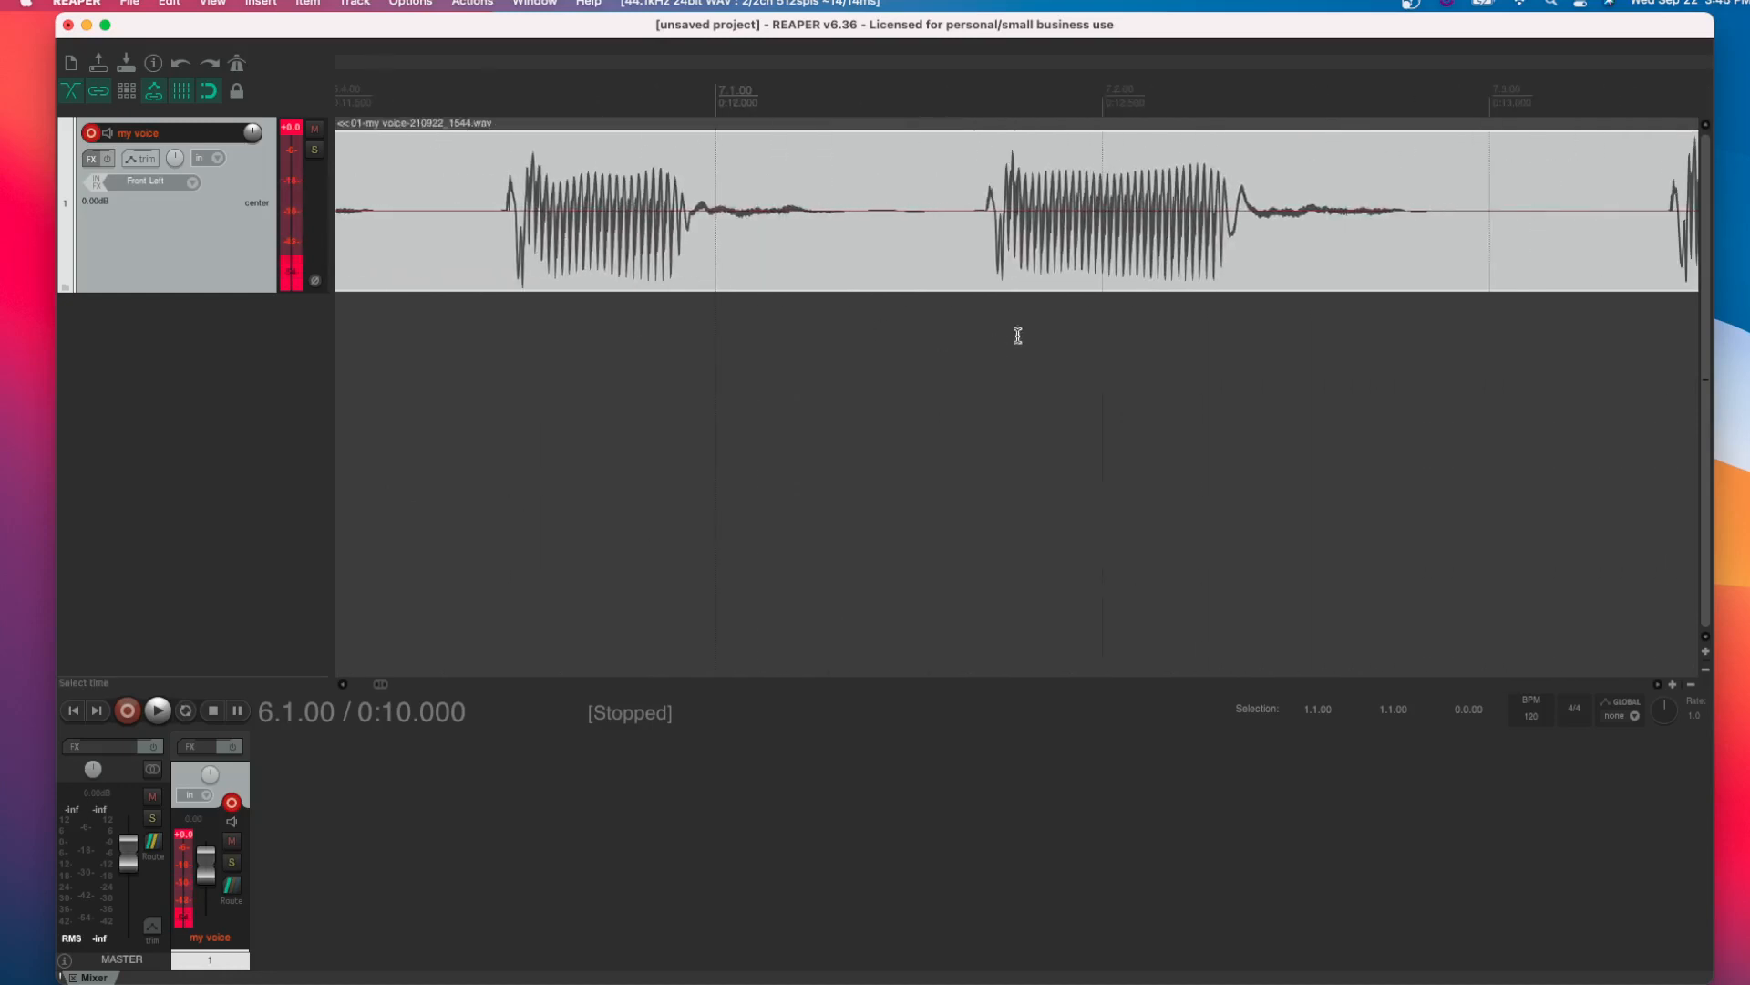
{"action": "scroll", "coordinate": [1063, 303], "scroll_direction": "right", "scroll_amount": 5}
Place the edit cursor at 7.4.00 and enlarge the my voice track's height to inspect the loud waveform for clipping
{"action": "left_click", "coordinate": [904, 297]}
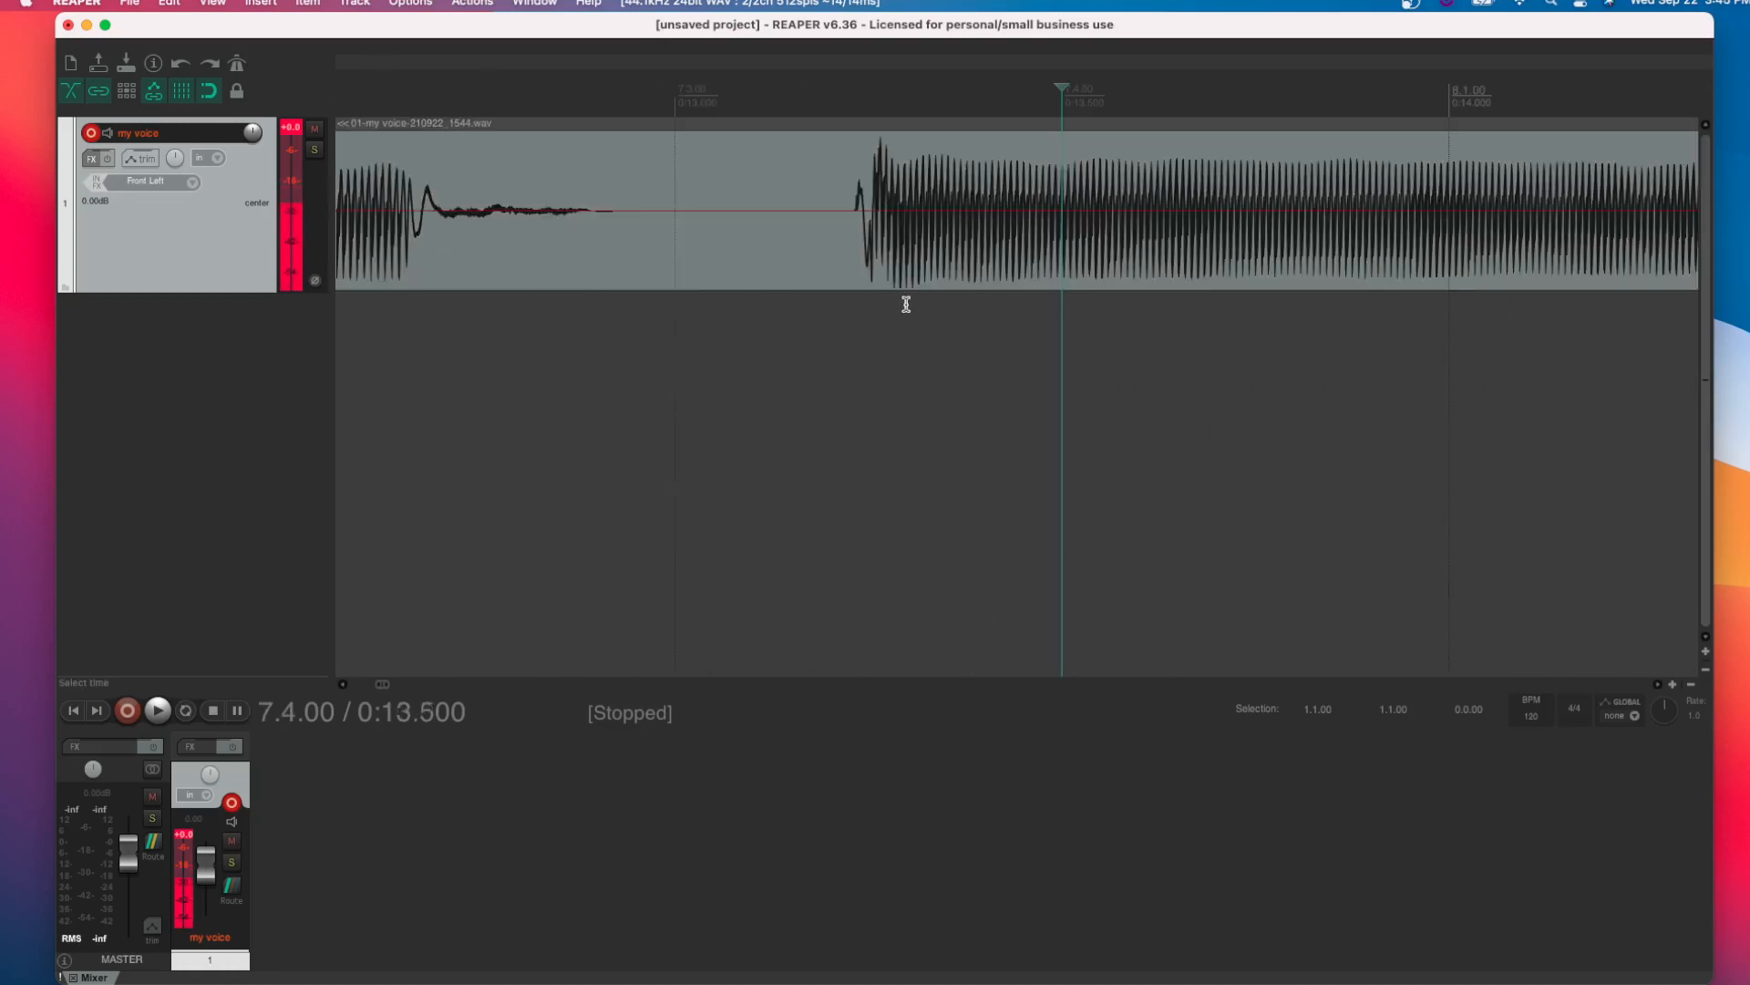
{"action": "left_click", "coordinate": [1677, 682]}
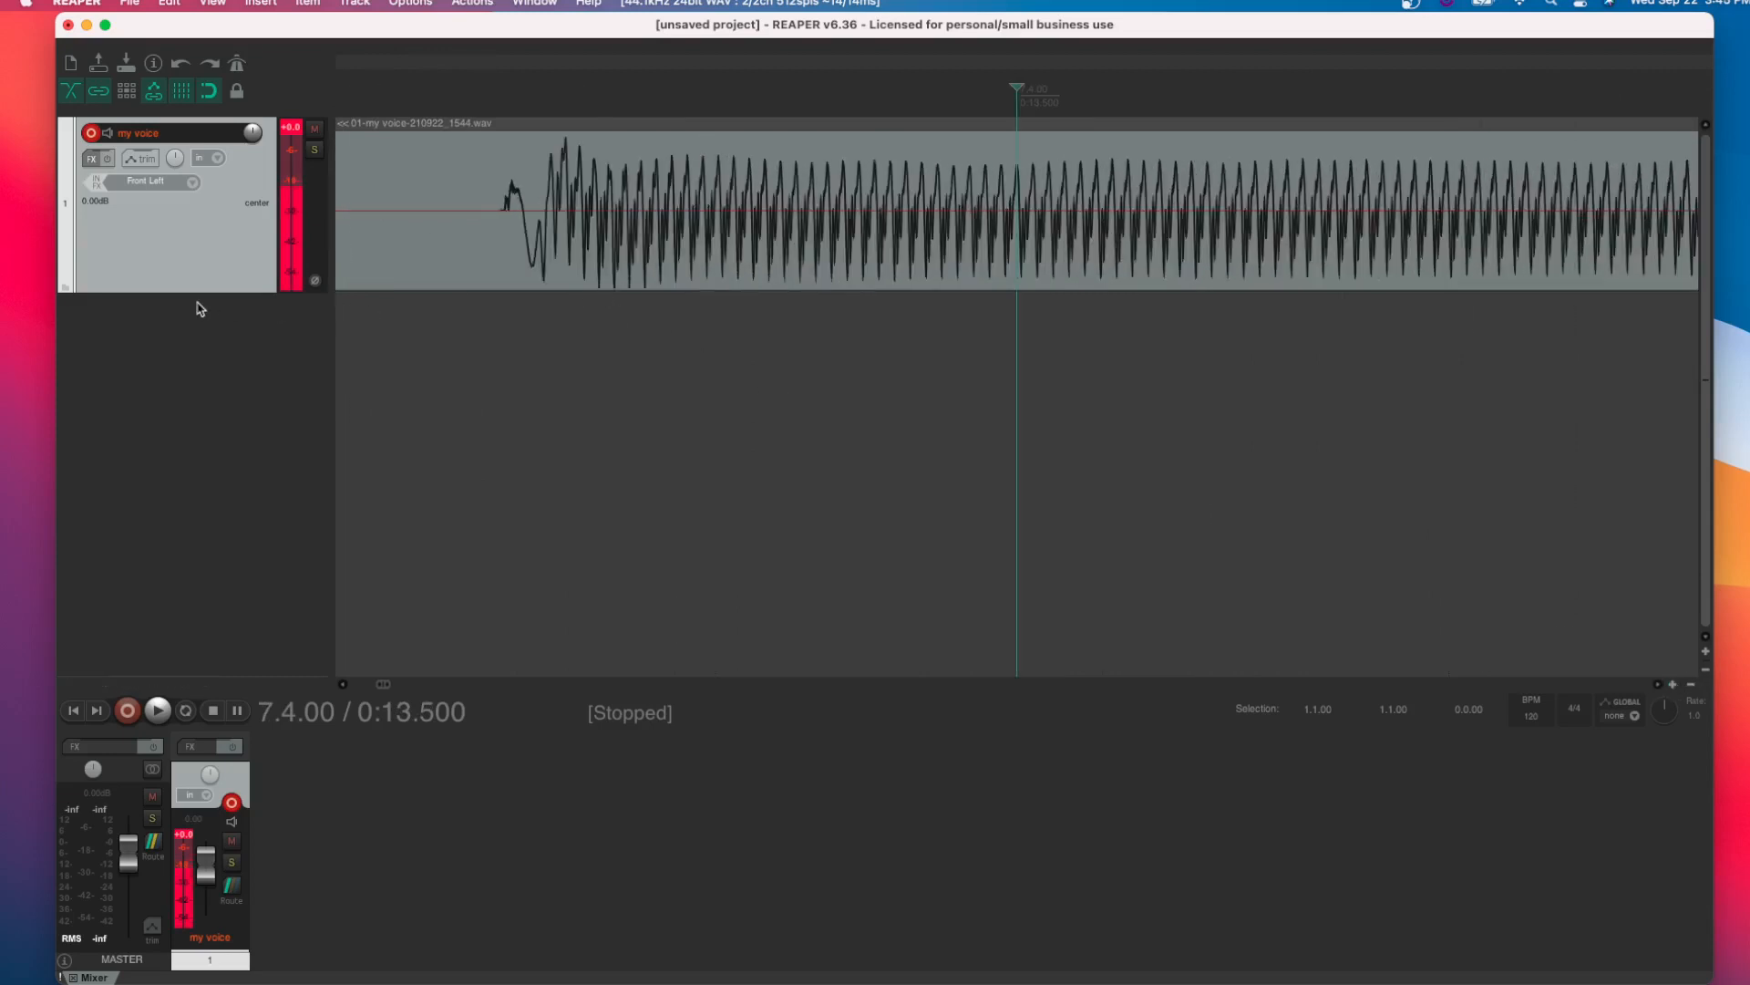
{"action": "left_click_drag", "start_coordinate": [195, 306], "coordinate": [210, 489]}
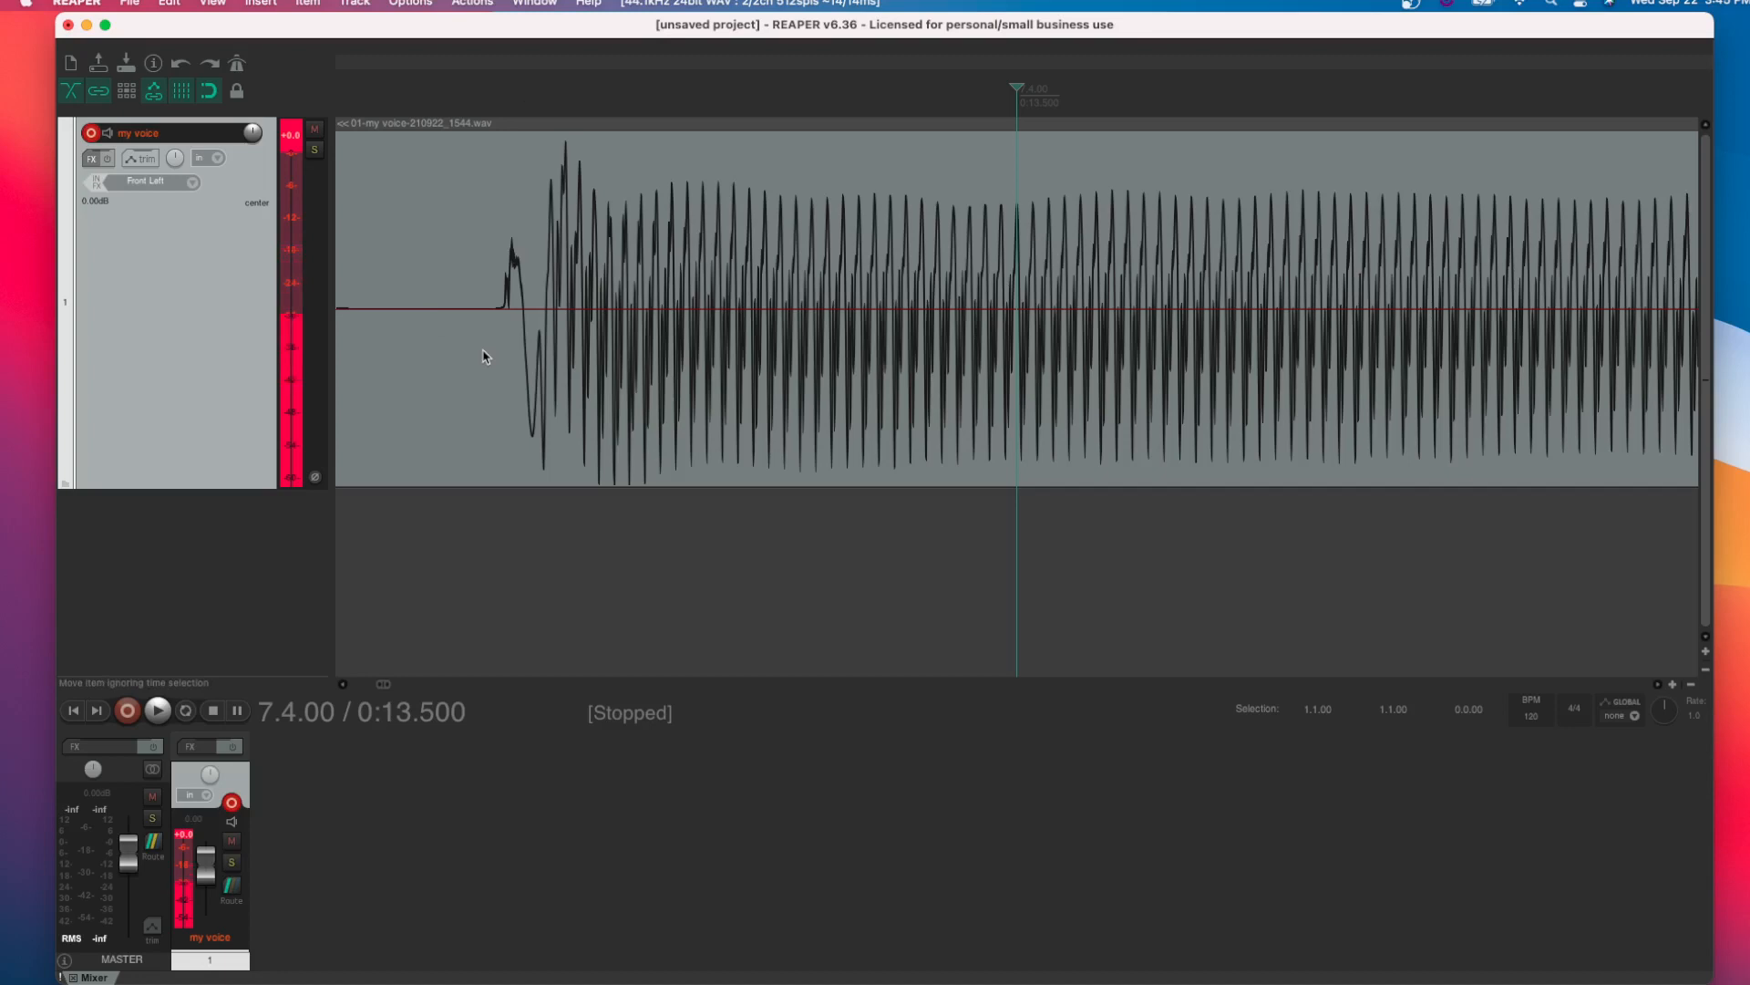
{"action": "scroll", "coordinate": [486, 355], "scroll_direction": "down", "scroll_amount": 2}
{"action": "scroll", "coordinate": [484, 355], "scroll_direction": "down", "scroll_amount": 5}
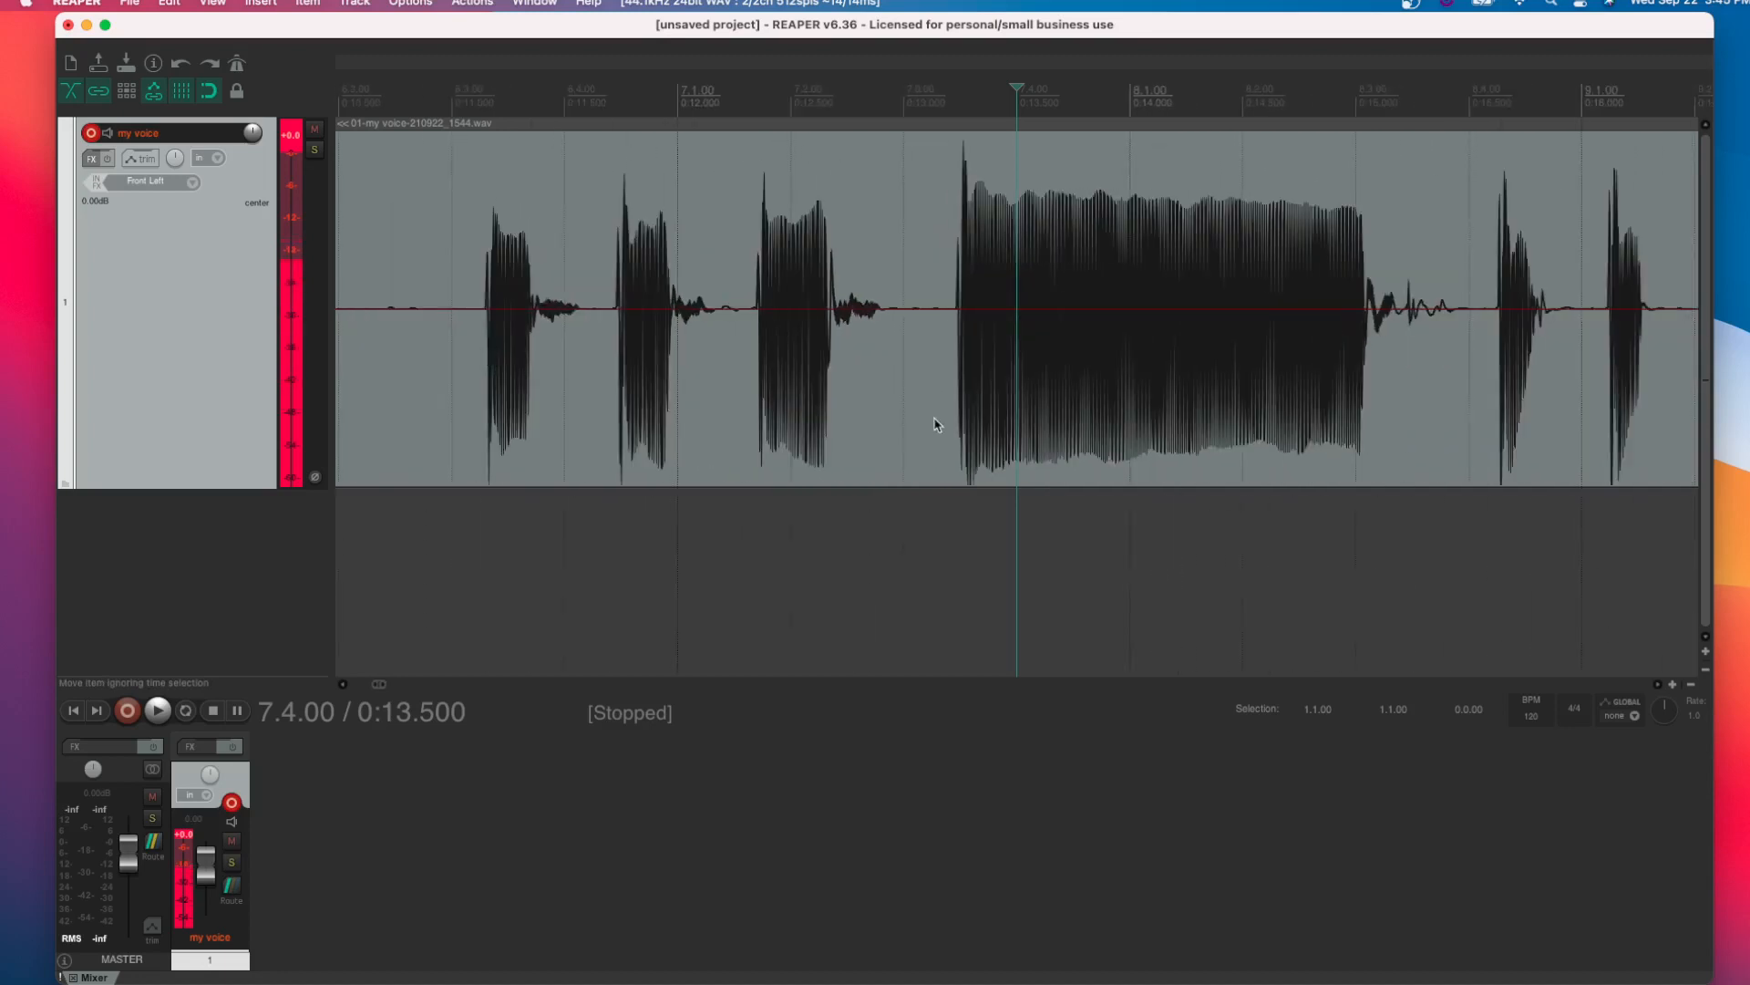
{"action": "scroll", "coordinate": [995, 367], "scroll_direction": "down", "scroll_amount": 2}
Reset the my voice track's peak meter and delete the second recorded take
{"action": "left_click", "coordinate": [288, 138]}
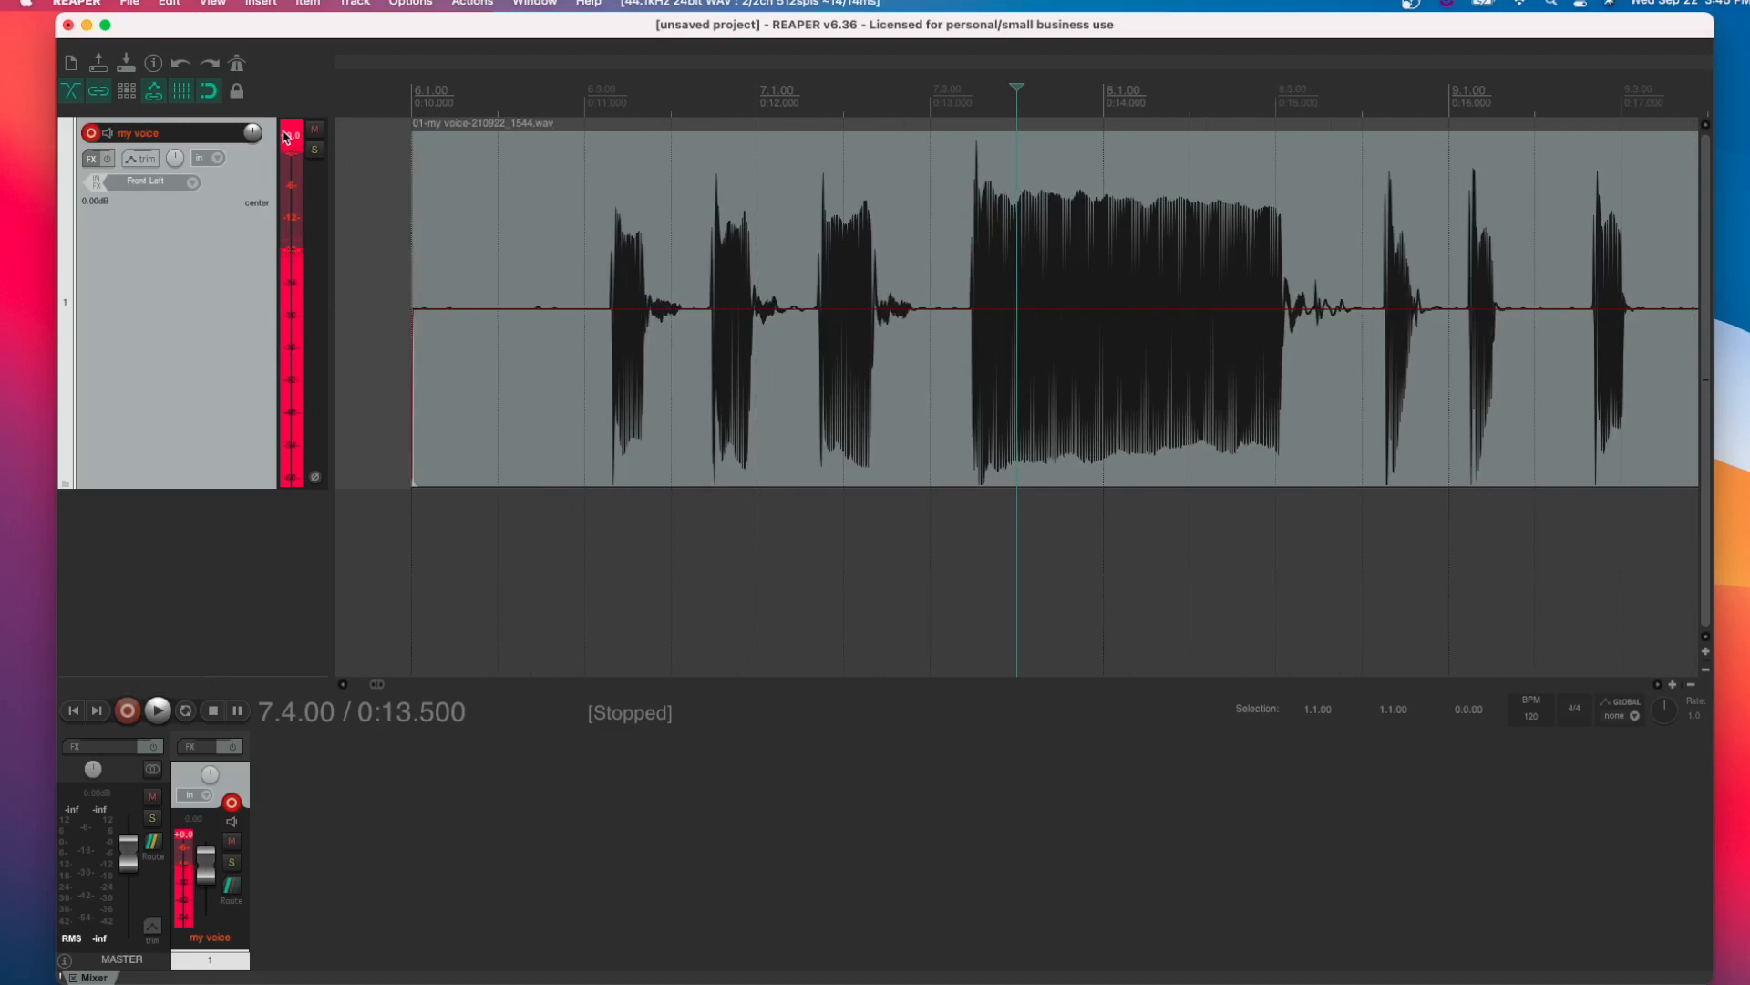
{"action": "scroll", "coordinate": [890, 335], "scroll_direction": "down", "scroll_amount": 3}
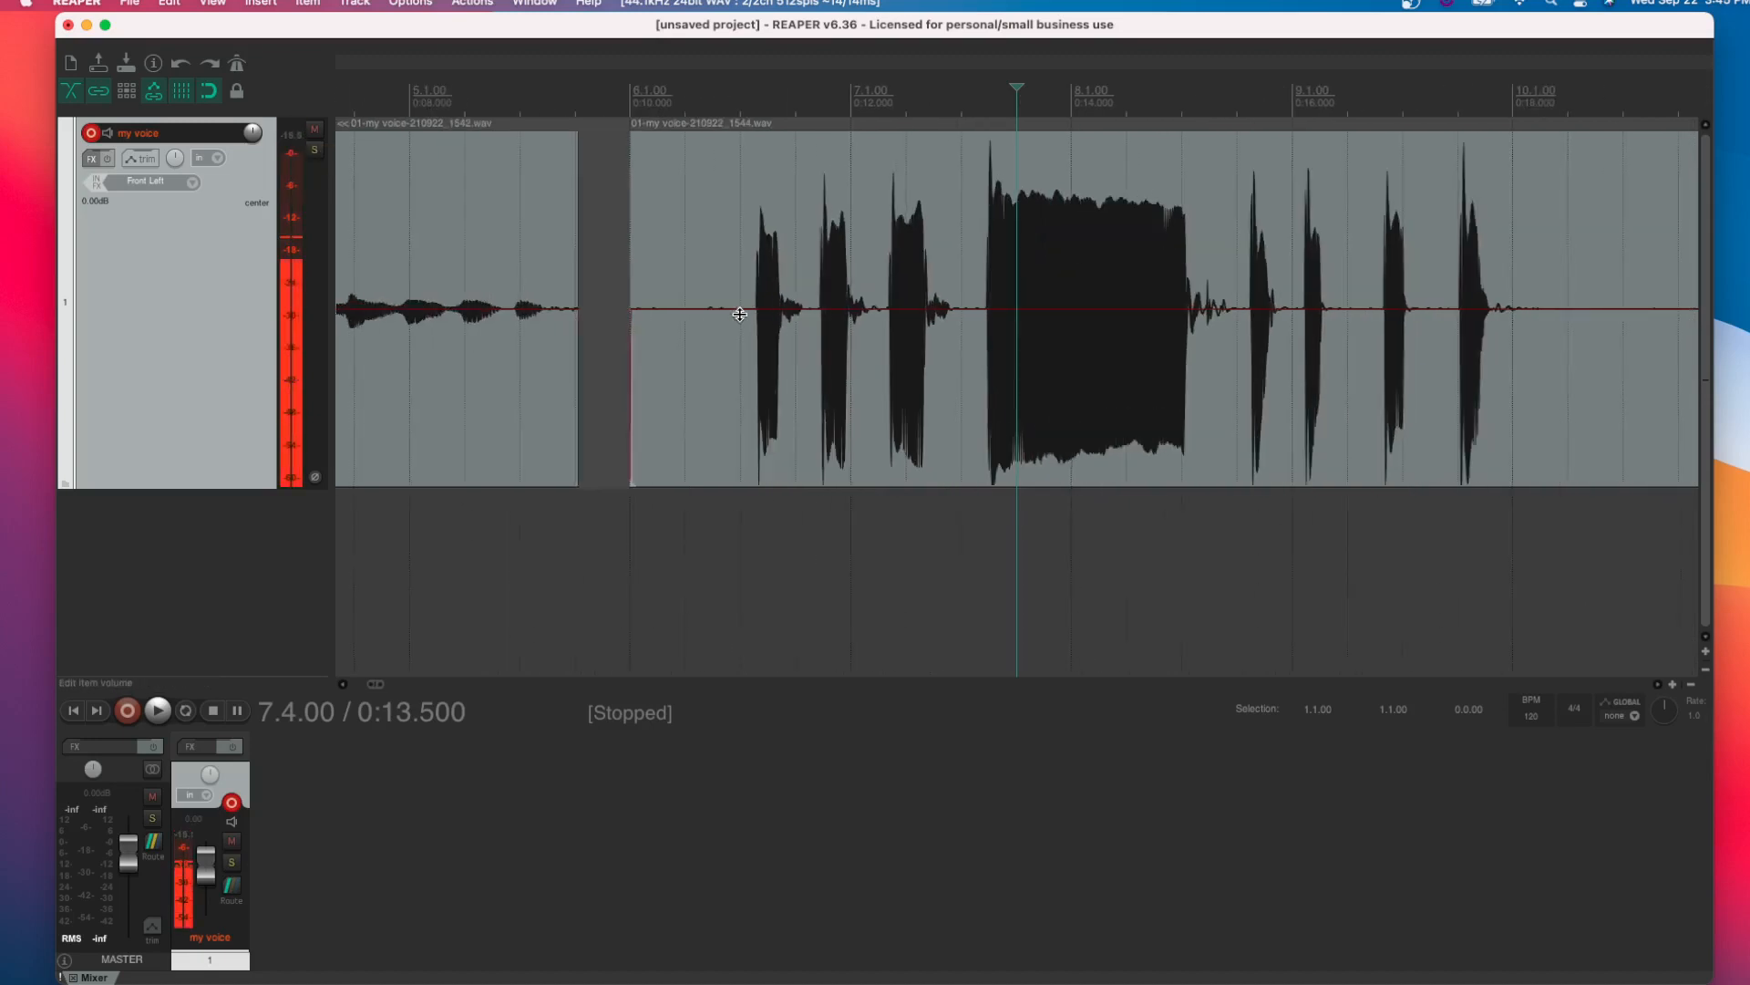
{"action": "left_click", "coordinate": [891, 335]}
{"action": "scroll", "coordinate": [890, 342], "scroll_direction": "down", "scroll_amount": 3}
{"action": "left_click", "coordinate": [1008, 329]}
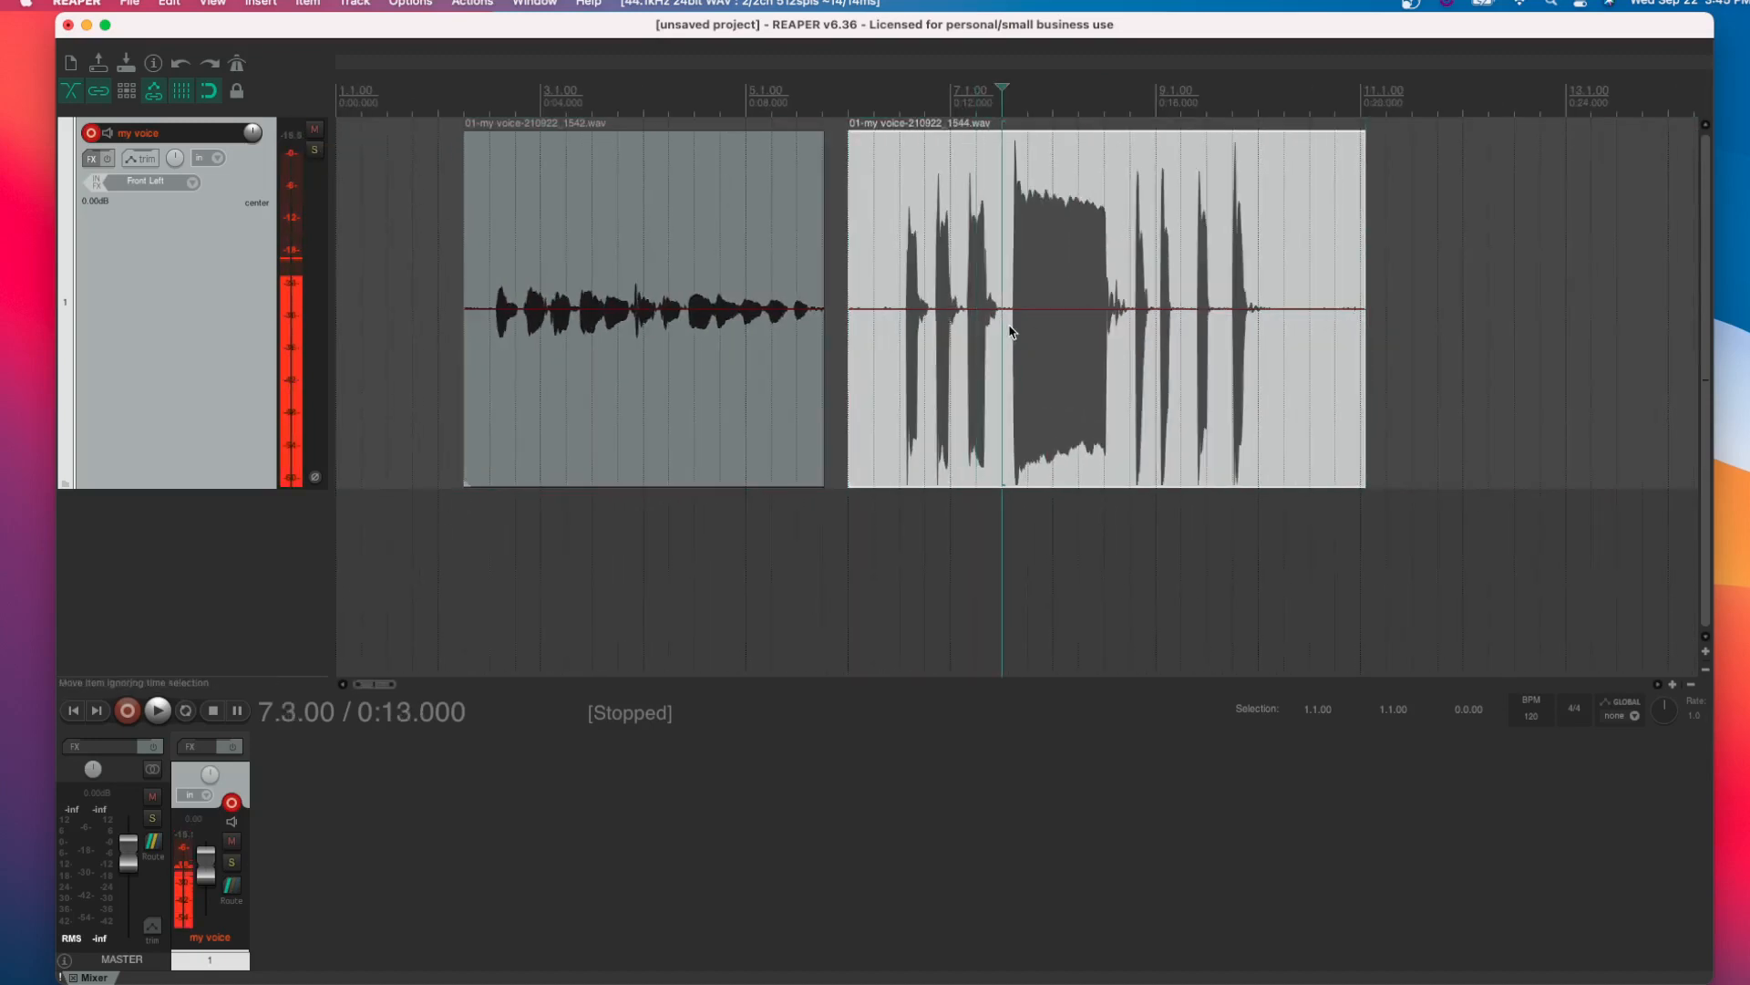
{"action": "key", "text": "Delete"}
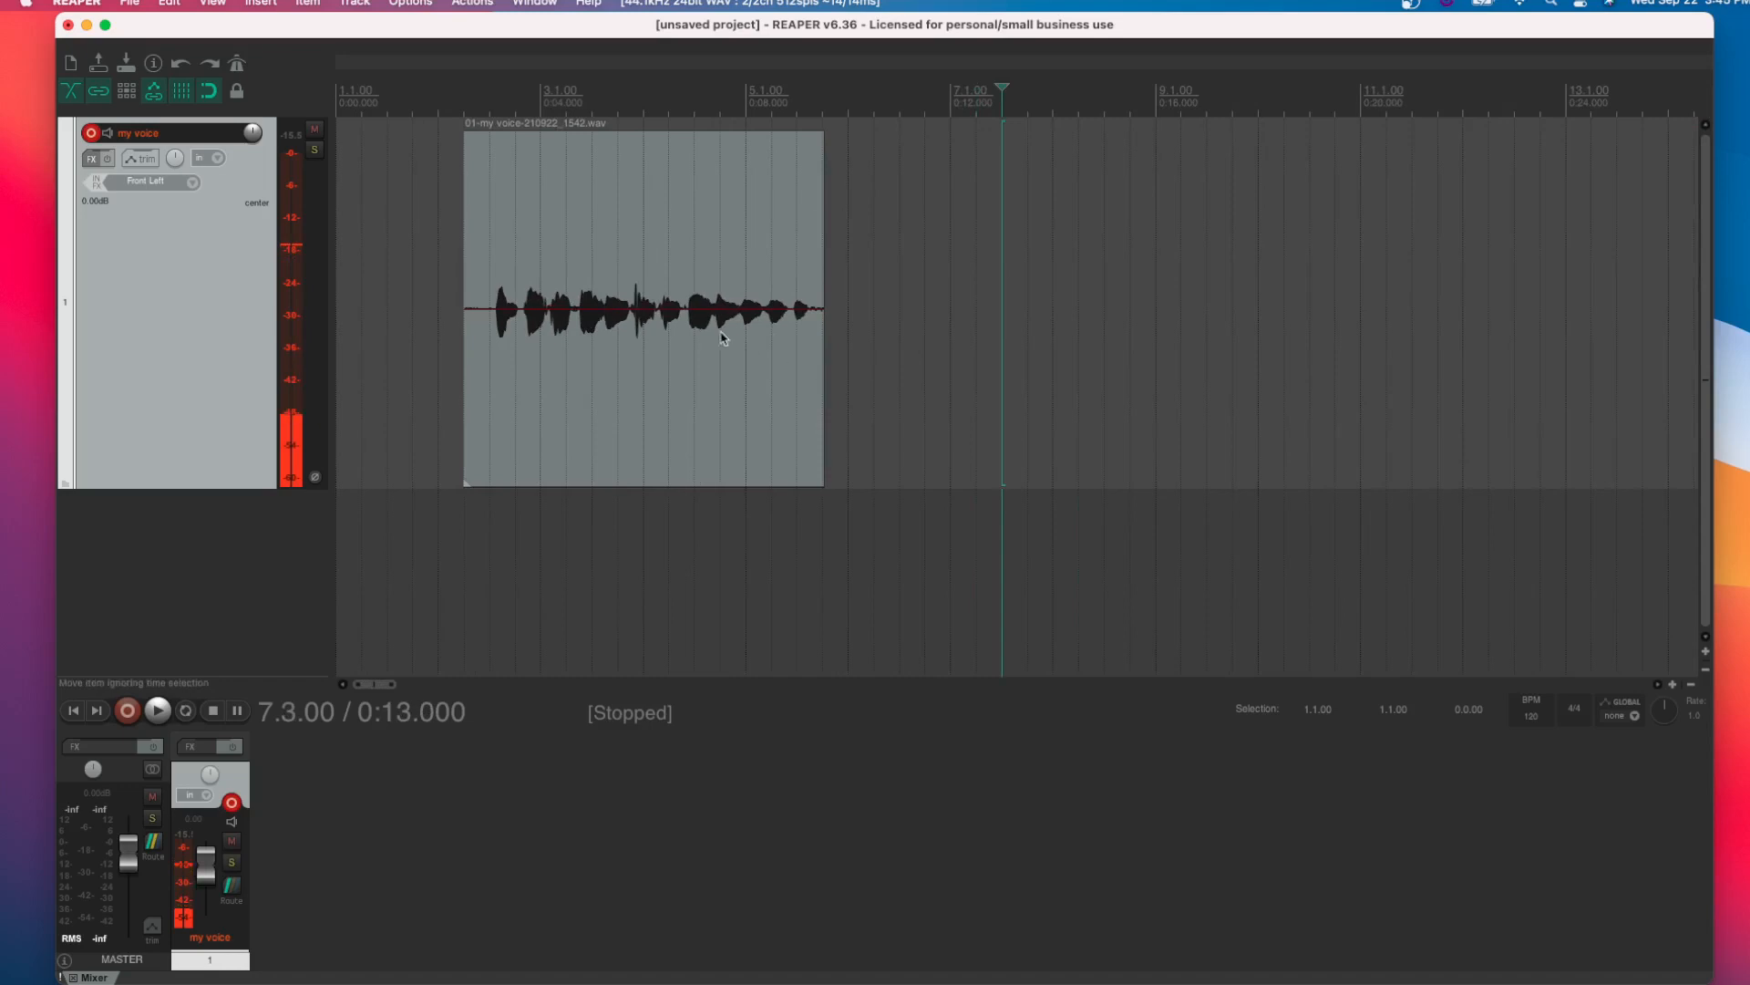
Select the remaining voice item to inspect its waveform level, and return the edit cursor to 2.2.00
{"action": "left_click", "coordinate": [560, 375]}
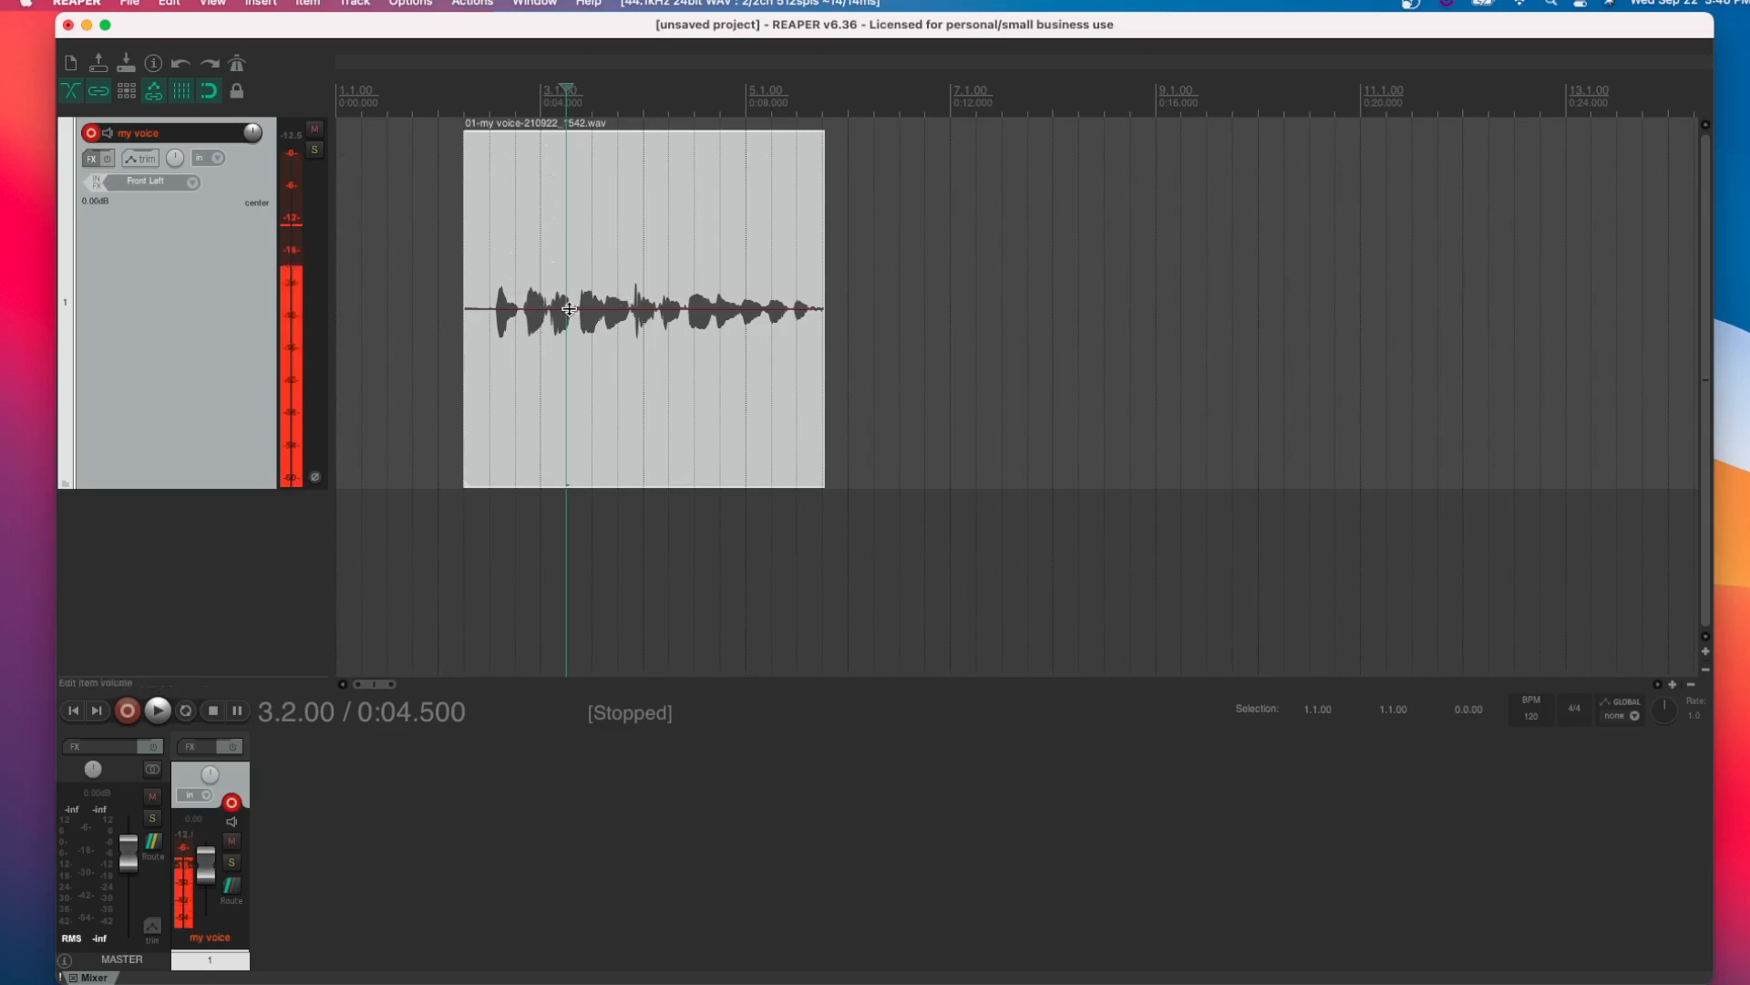
{"action": "mouse_move", "coordinate": [569, 309]}
{"action": "left_mouse_down"}
{"action": "mouse_move", "coordinate": [570, 290]}
{"action": "mouse_move", "coordinate": [583, 309]}
{"action": "left_mouse_up"}
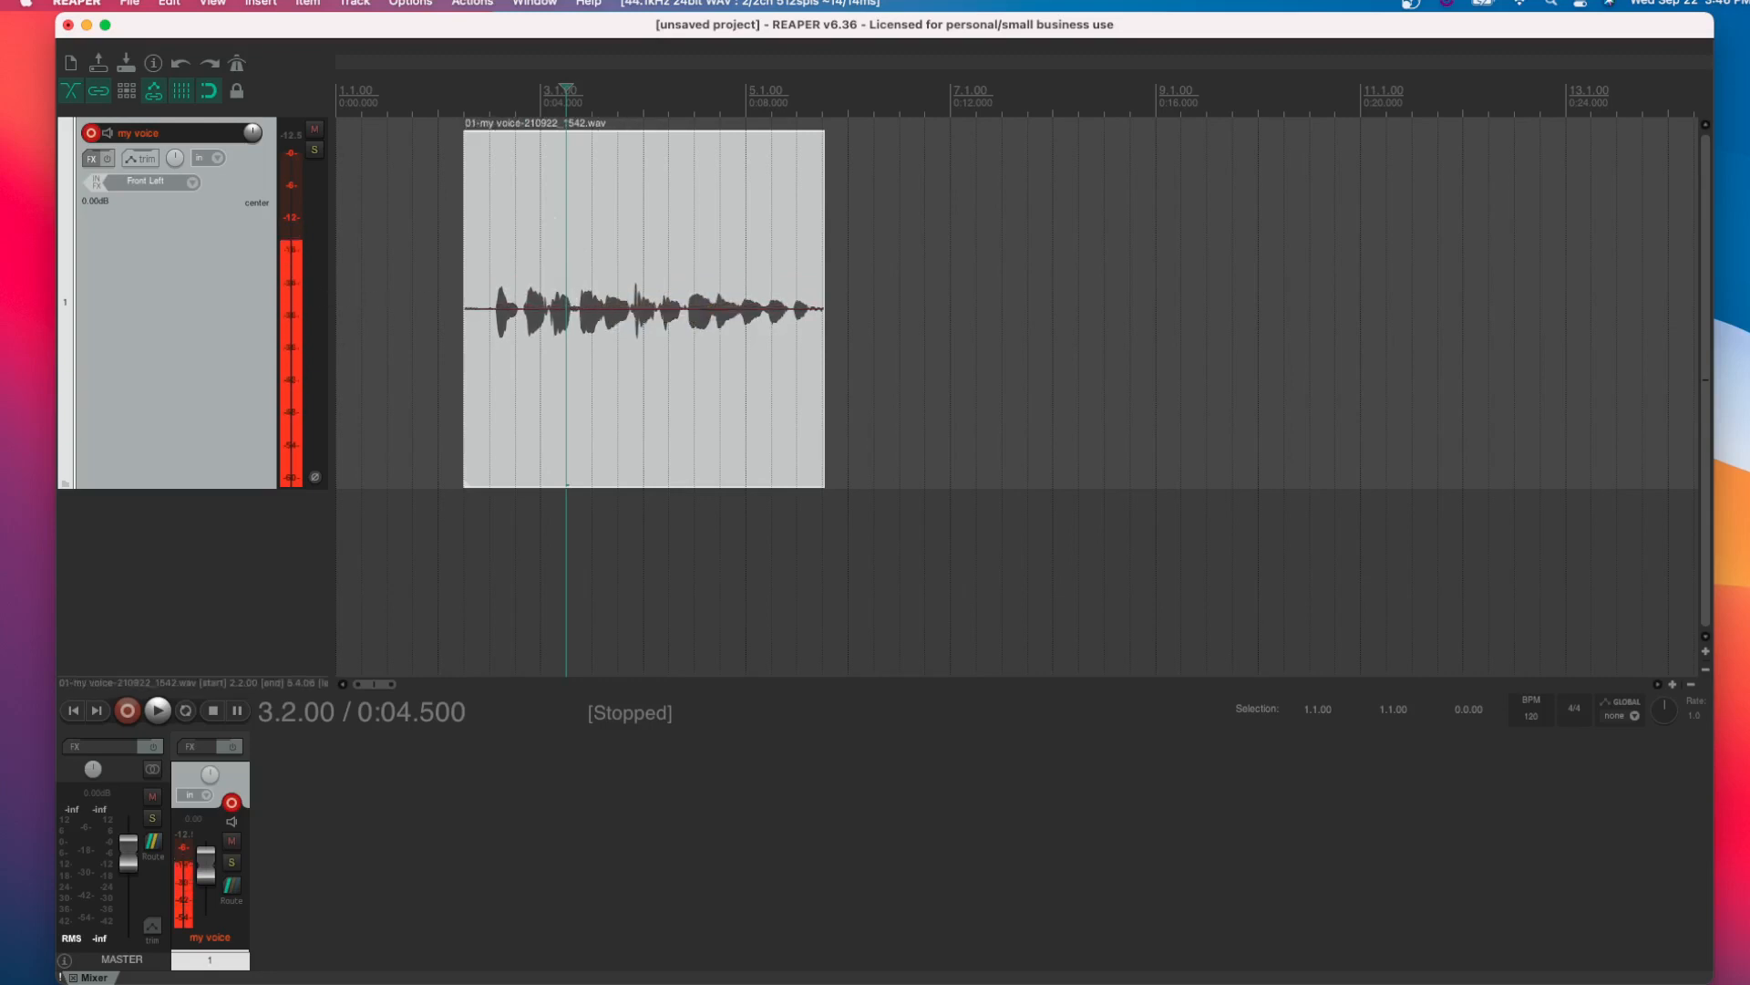
{"action": "left_click", "coordinate": [474, 536]}
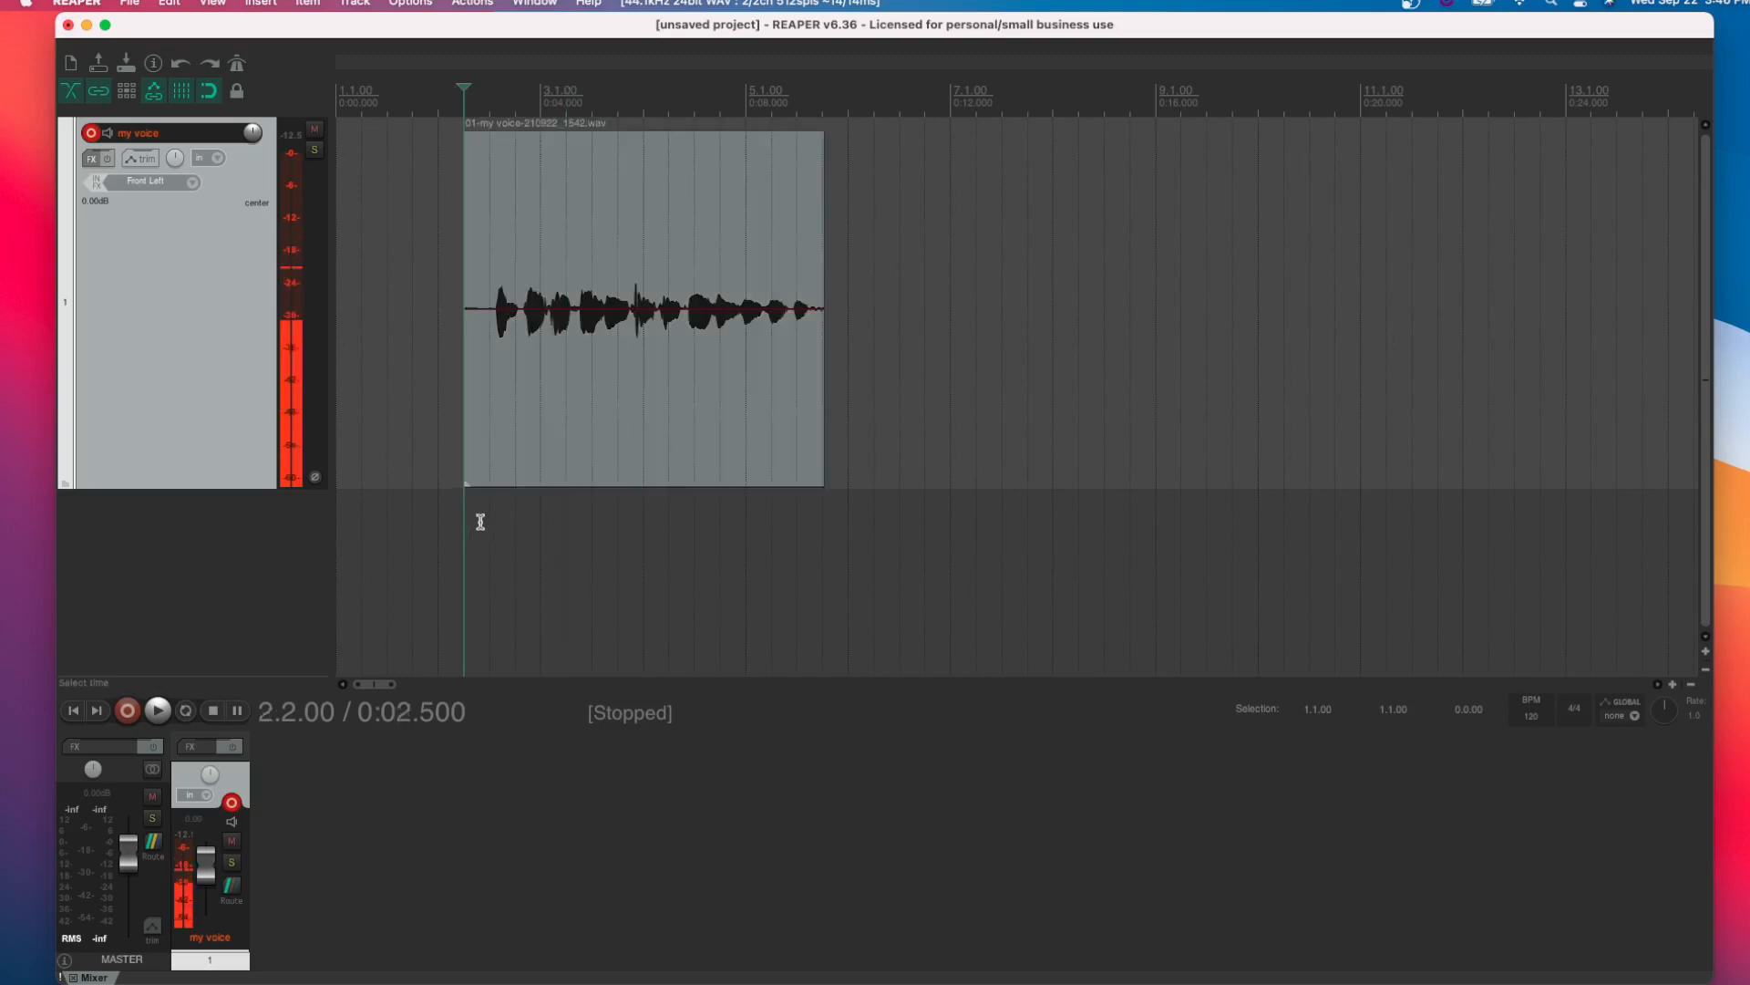
Disarm the my voice track and reduce its height
{"action": "left_click", "coordinate": [91, 133]}
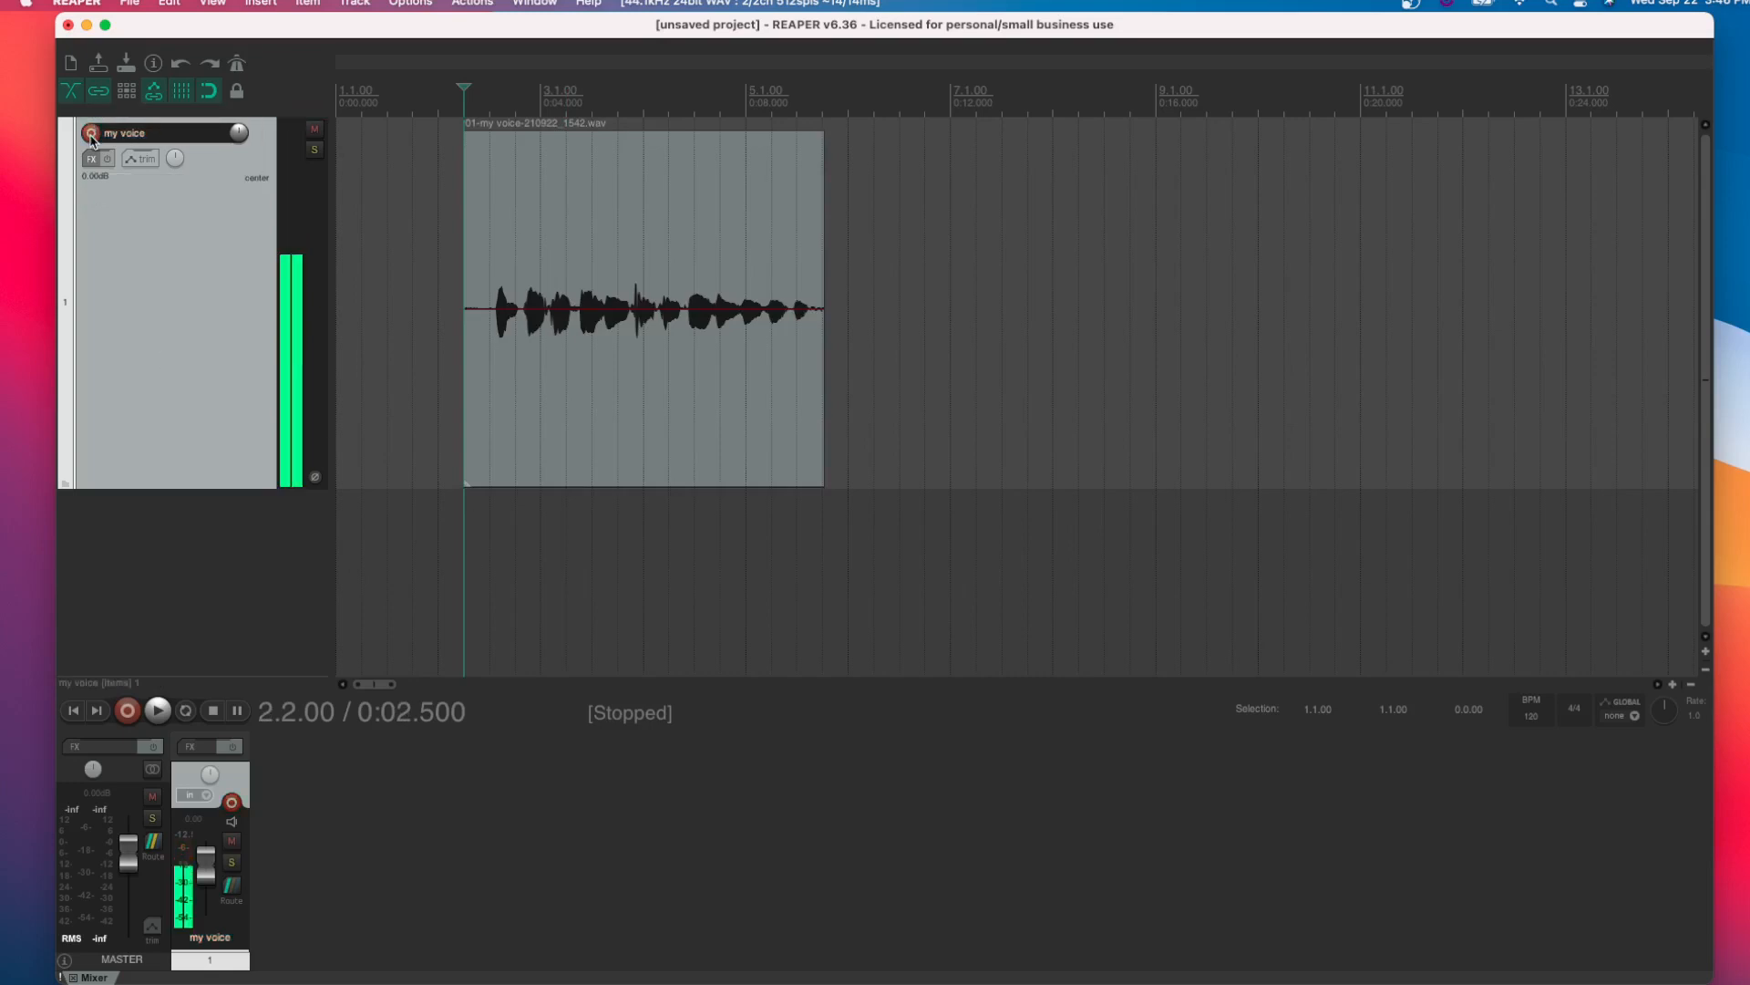
{"action": "left_click_drag", "start_coordinate": [215, 488], "coordinate": [236, 338]}
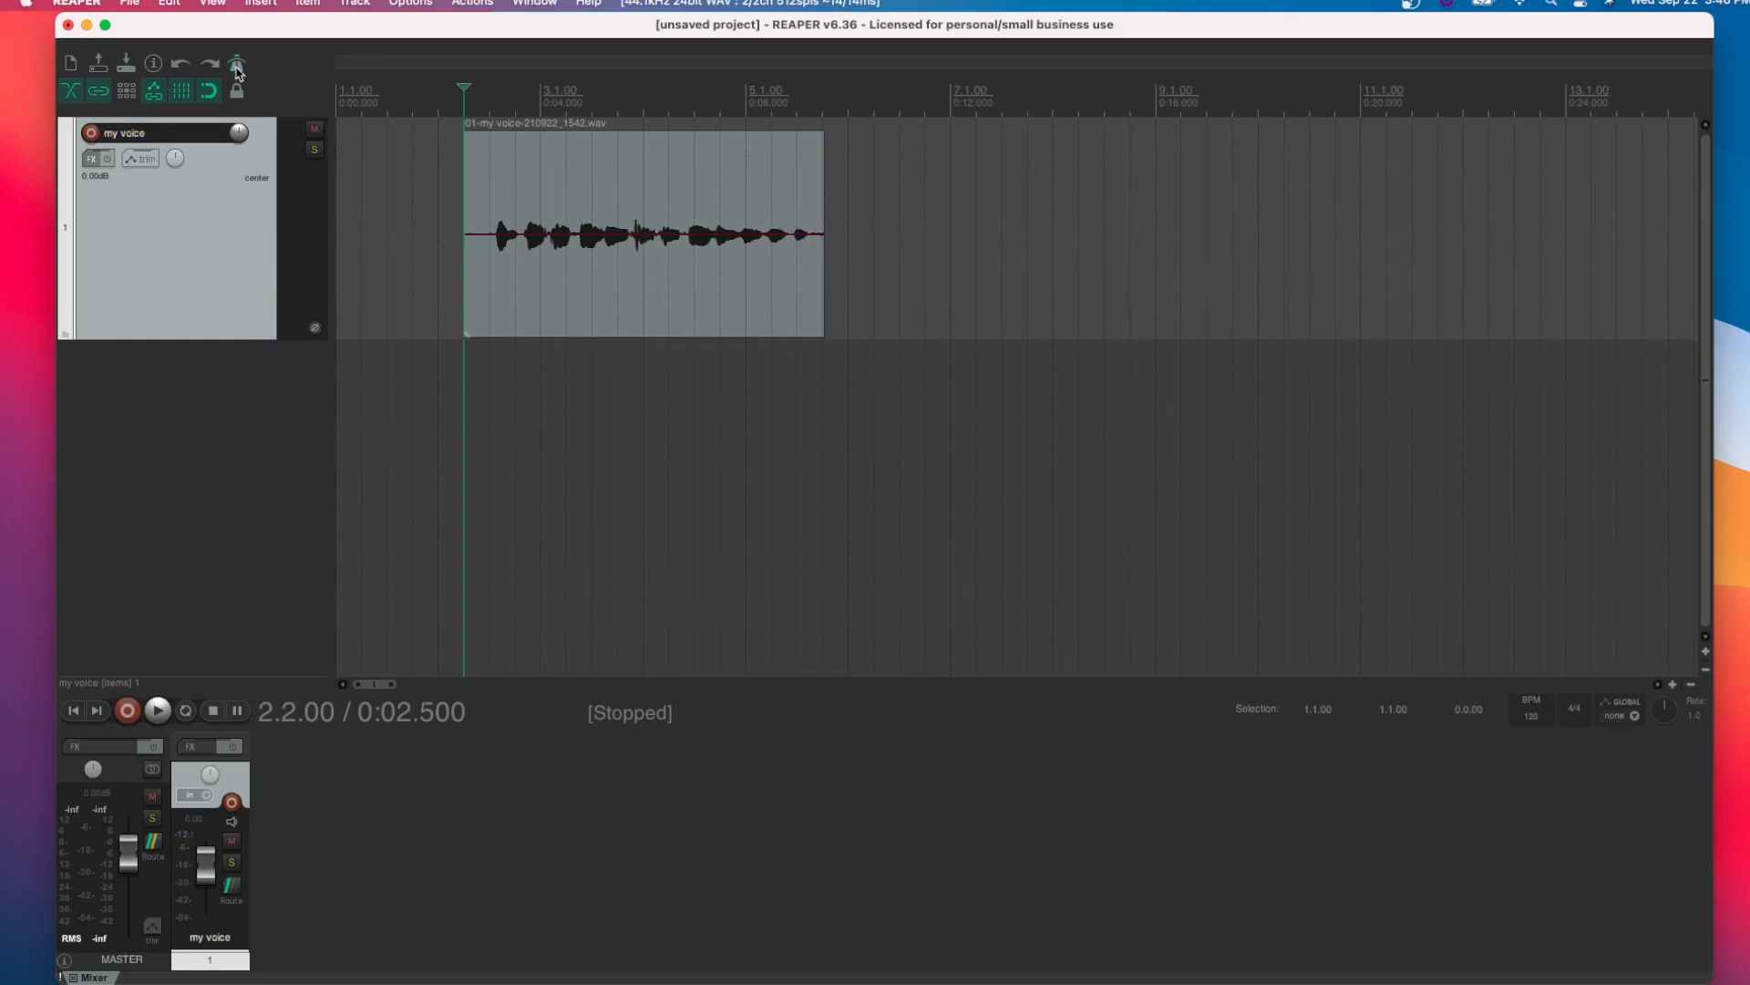
Enable the metronome, play the voice item briefly from 2.2.00, and stop playback
{"action": "left_click", "coordinate": [237, 66]}
{"action": "key", "text": "space"}
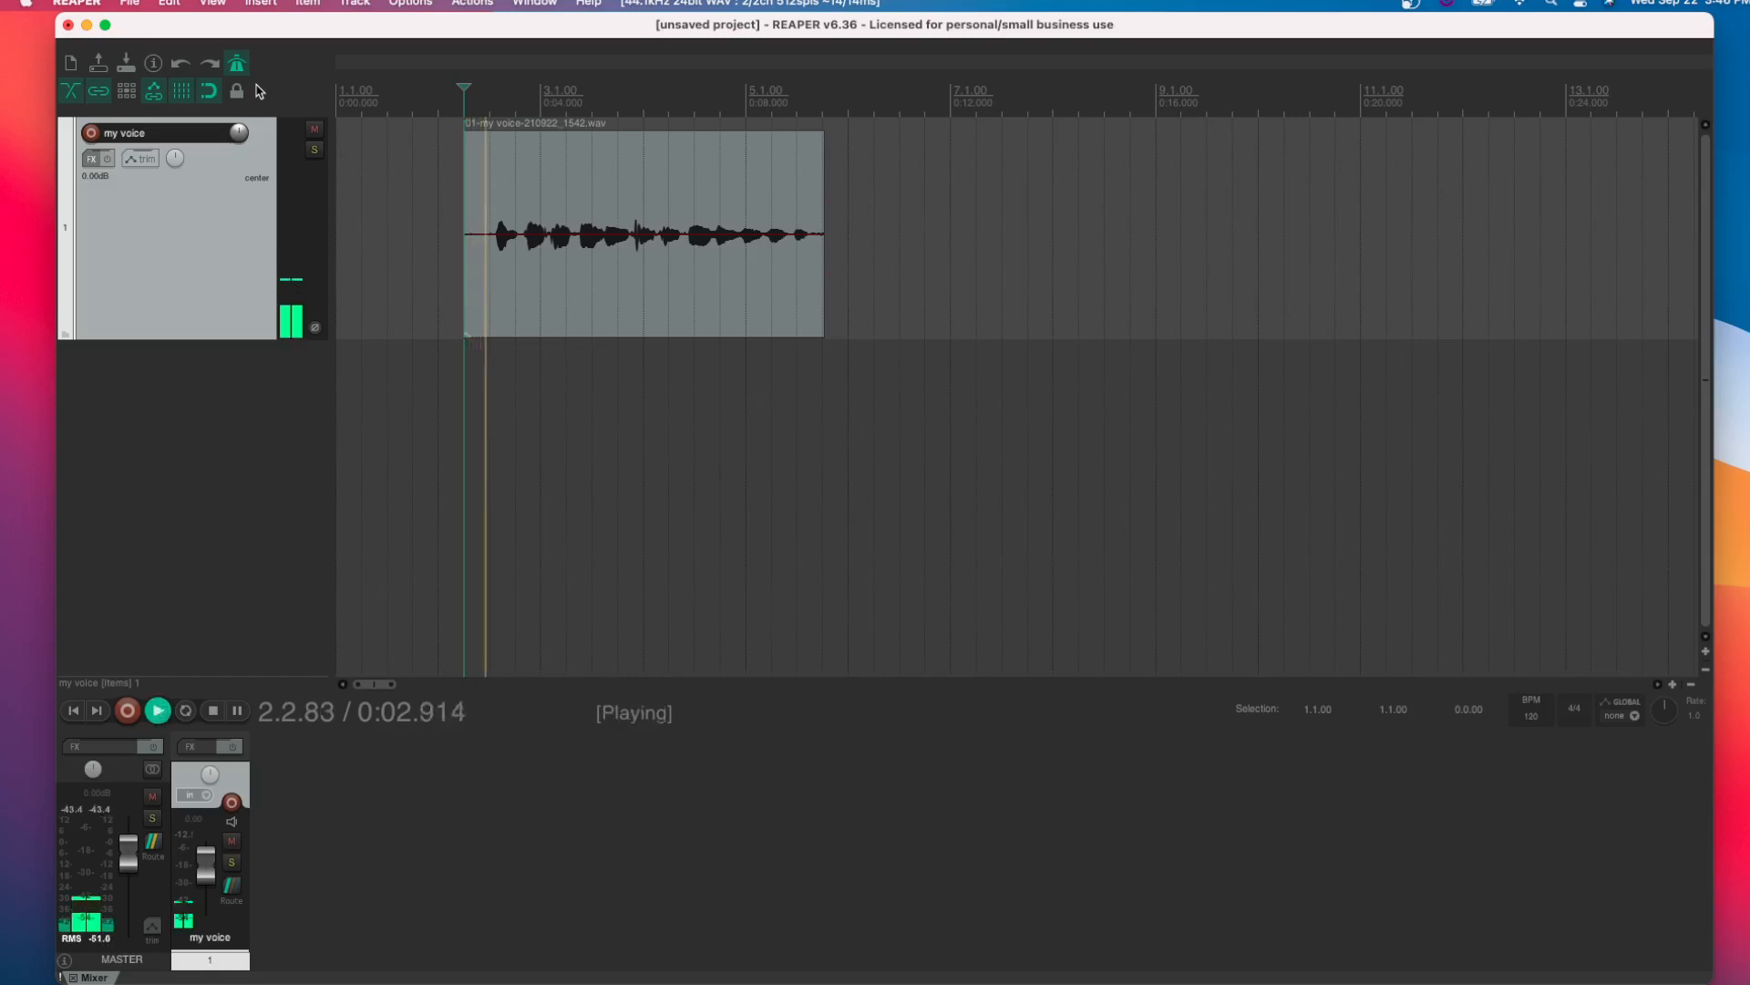
{"action": "key", "text": "space"}
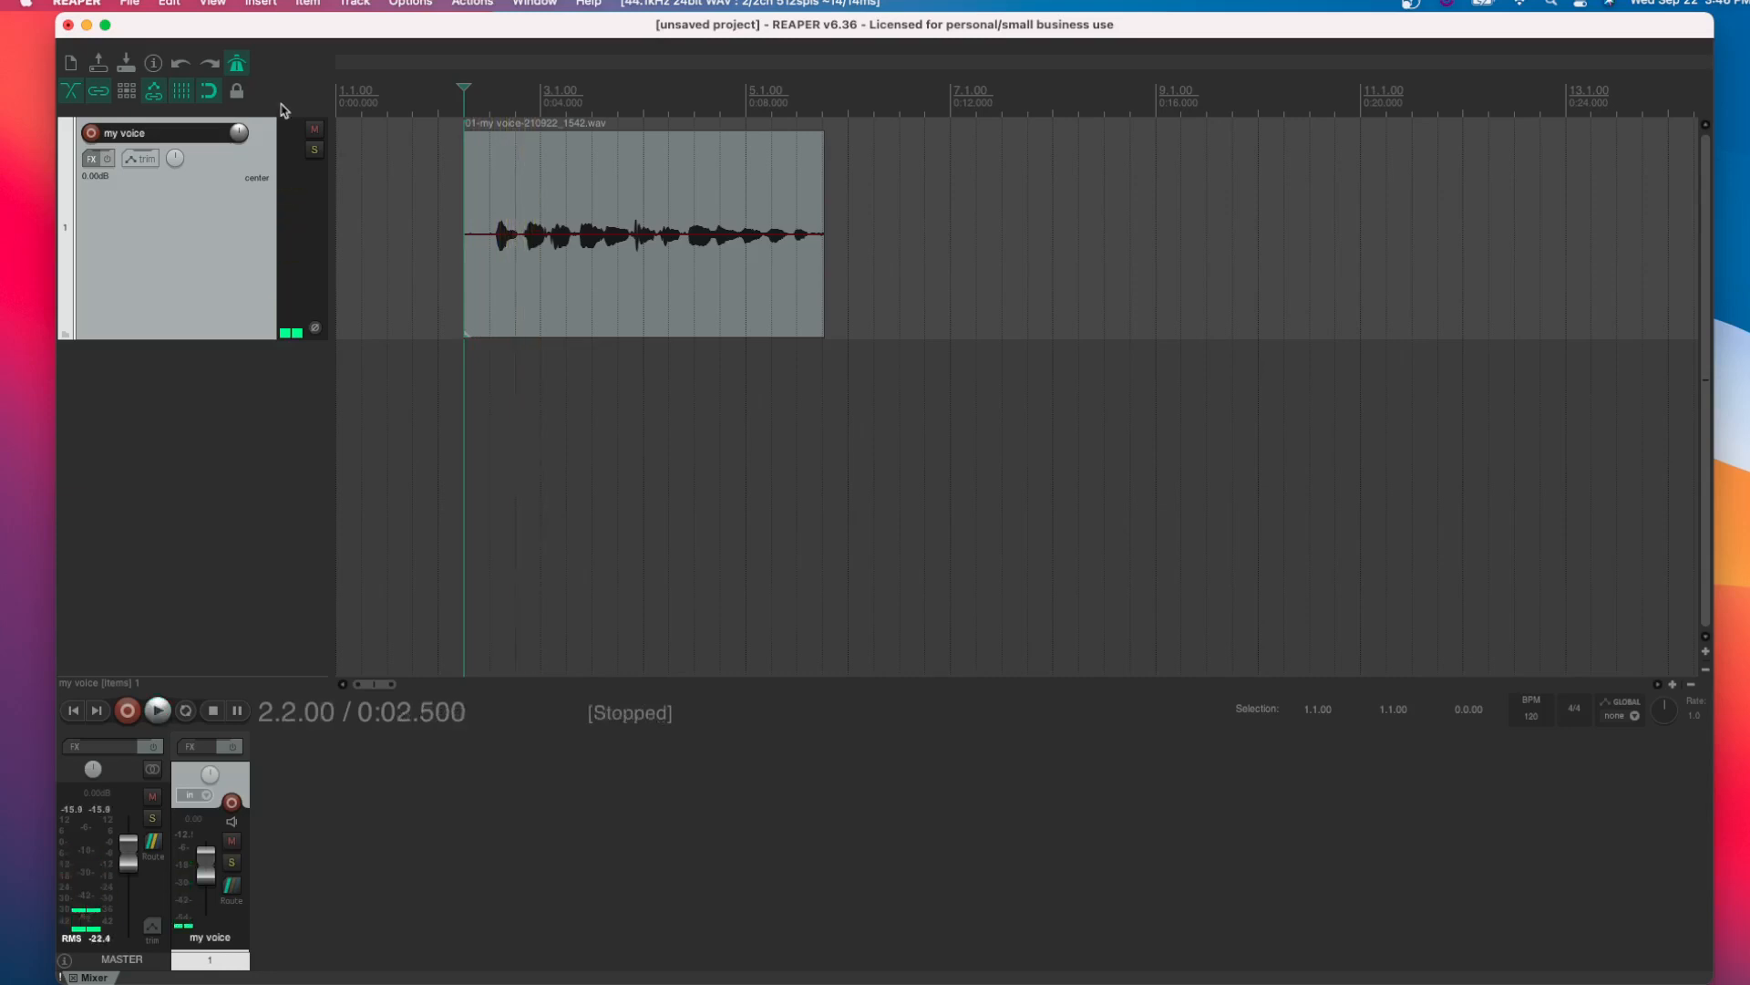
Select the voice item and place the edit cursor at 3.1.00
{"action": "double_click", "coordinate": [547, 273]}
{"action": "left_click", "coordinate": [451, 659]}
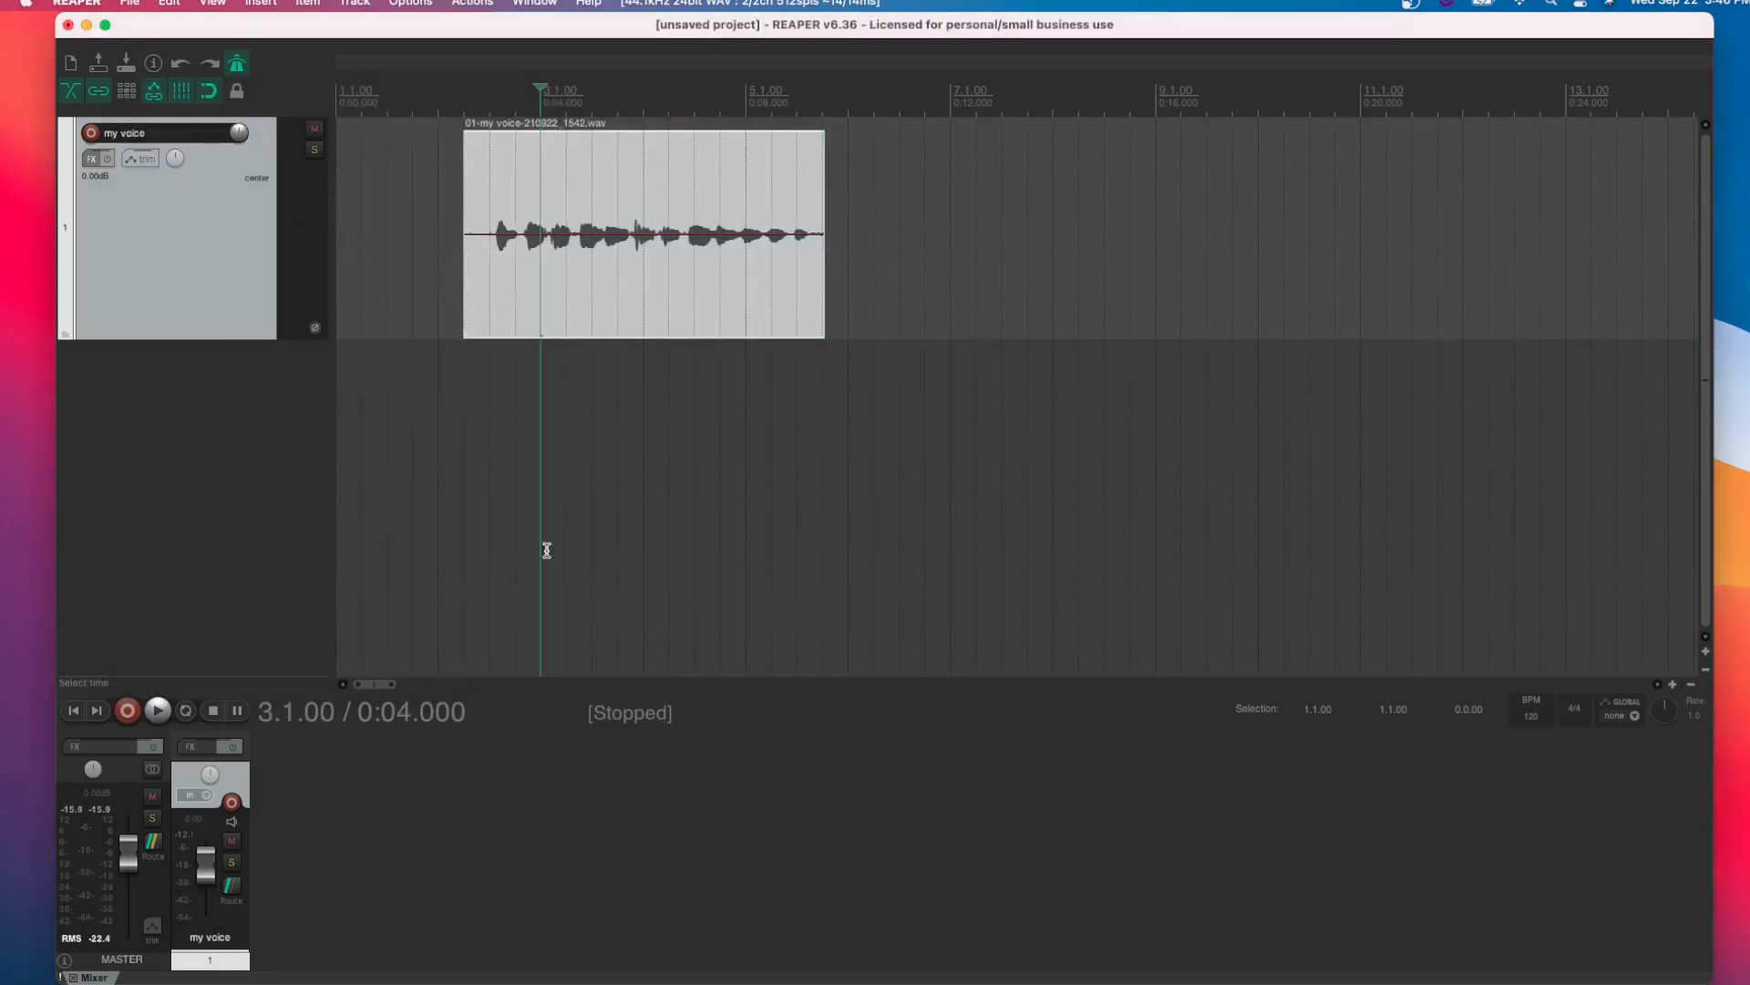
Move the voice item to start at 5.1.00 and insert a click source at the project start
{"action": "left_click_drag", "start_coordinate": [656, 285], "coordinate": [969, 259]}
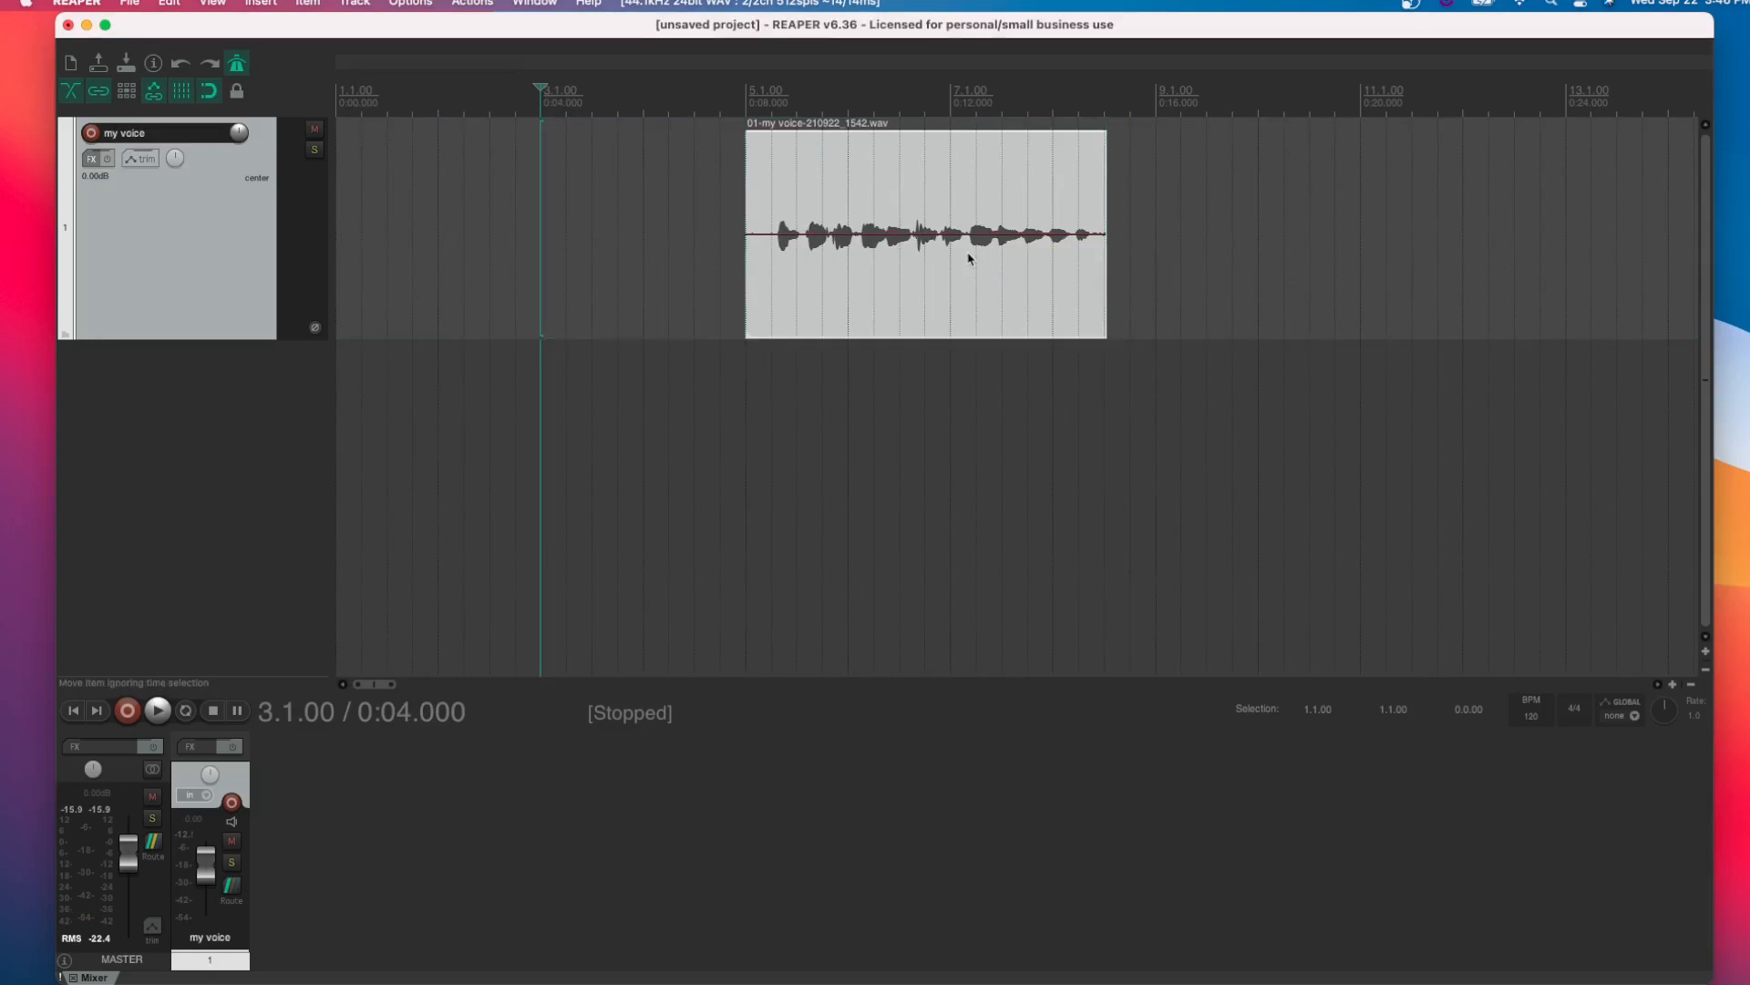
{"action": "left_click", "coordinate": [337, 387]}
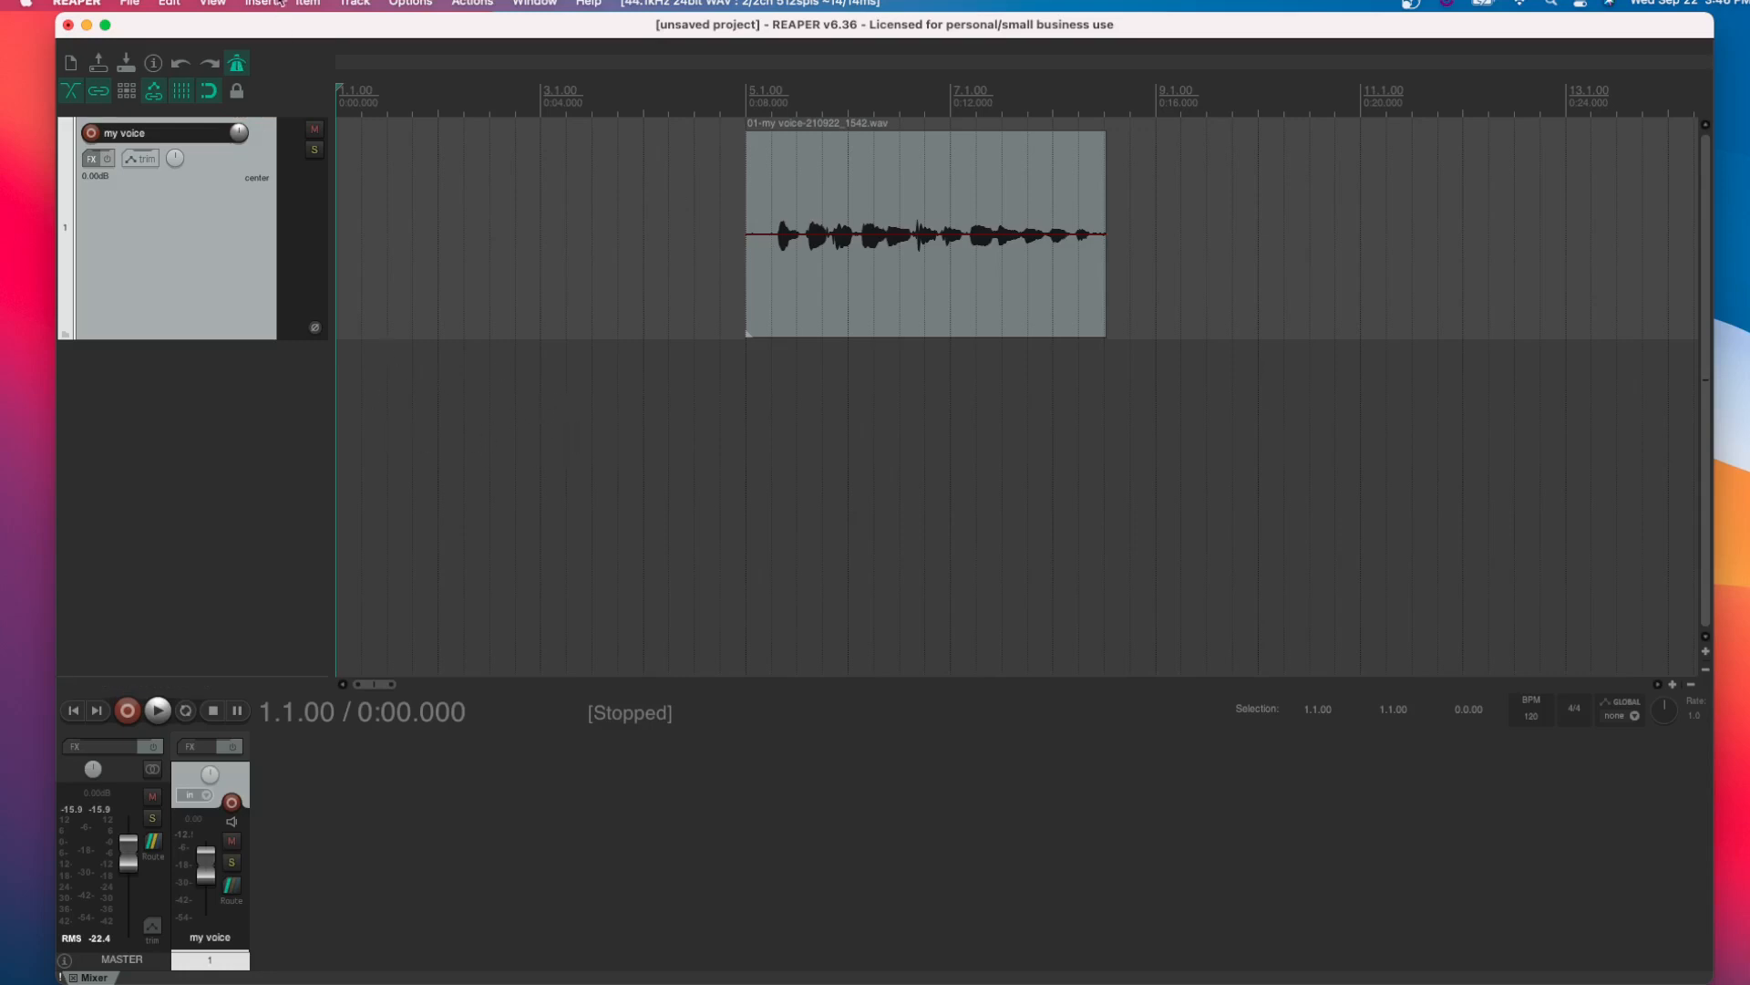
{"action": "left_click", "coordinate": [256, 2]}
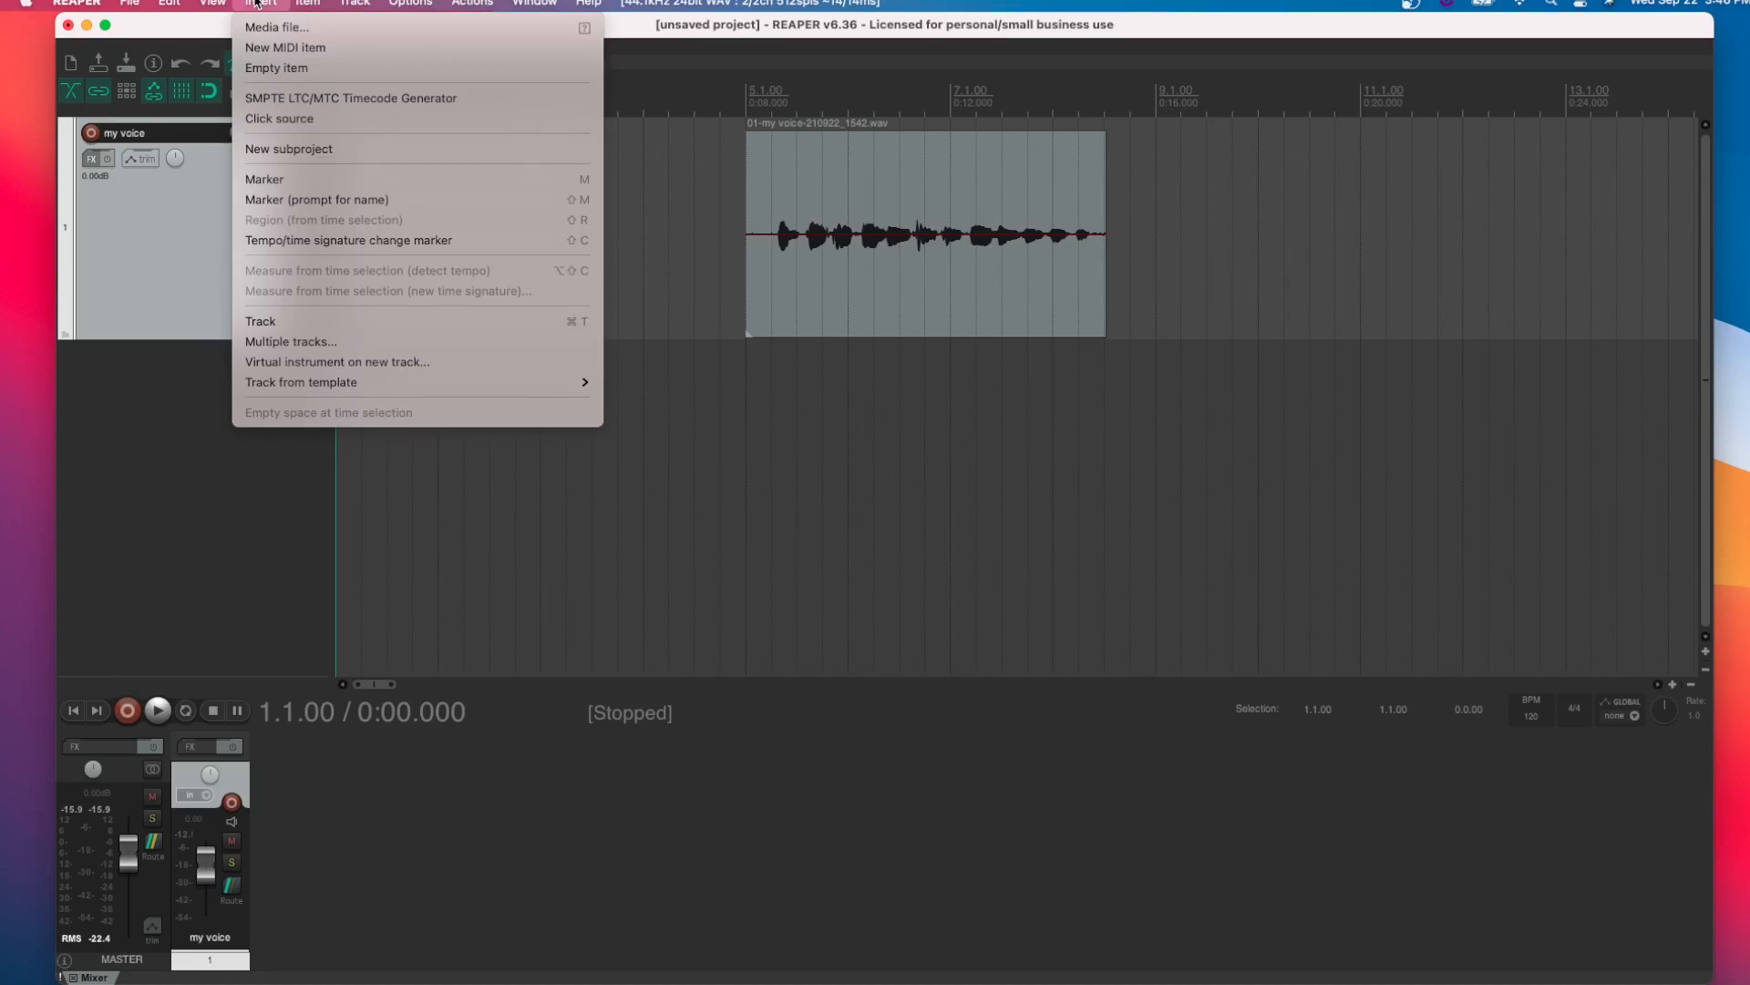
{"action": "mouse_move", "coordinate": [362, 2]}
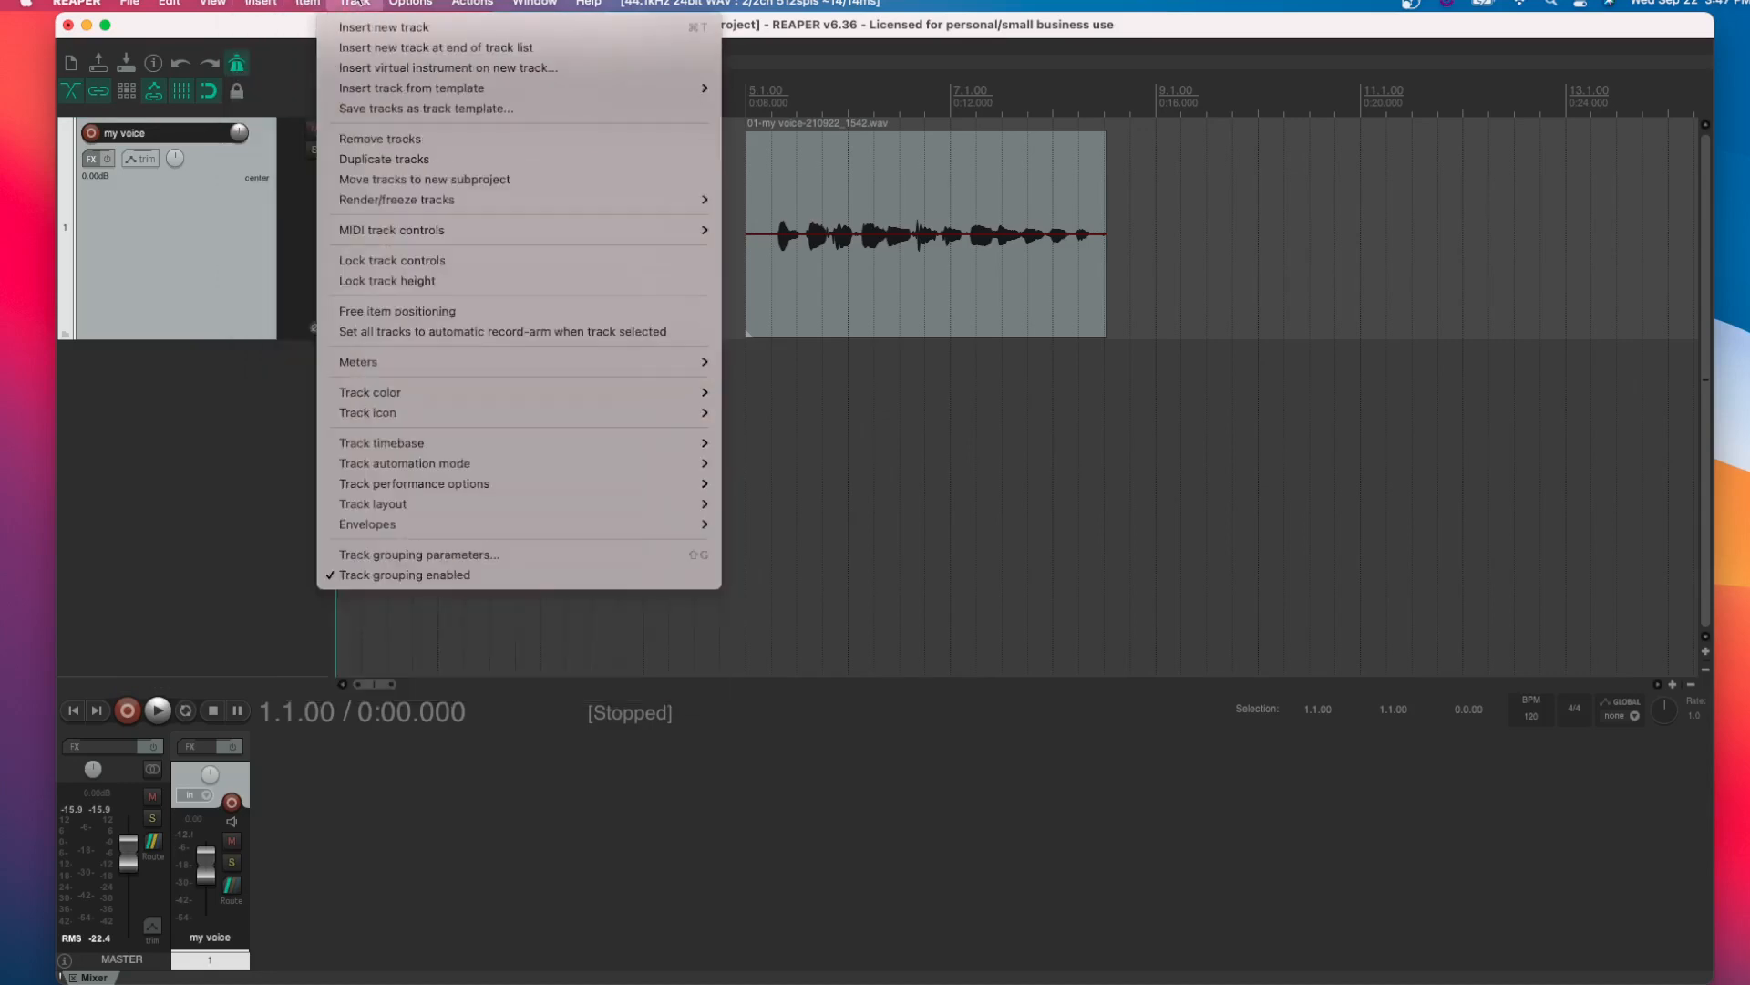
{"action": "mouse_move", "coordinate": [280, 2]}
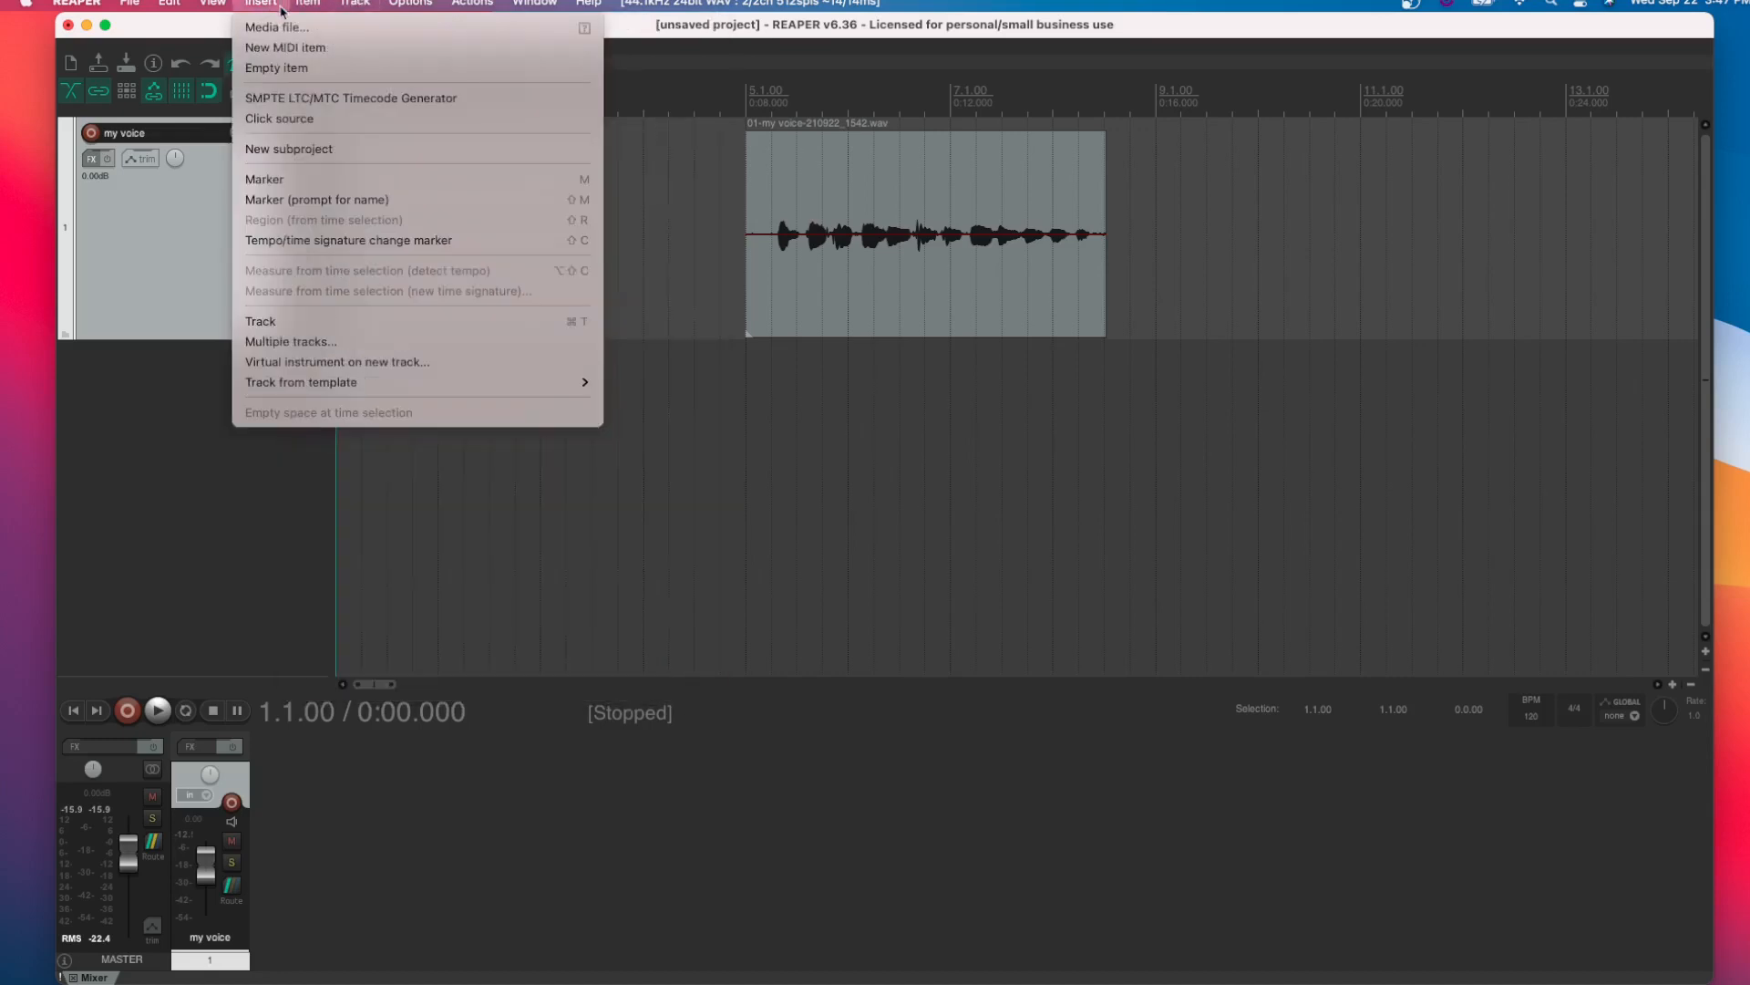
{"action": "left_click", "coordinate": [279, 118]}
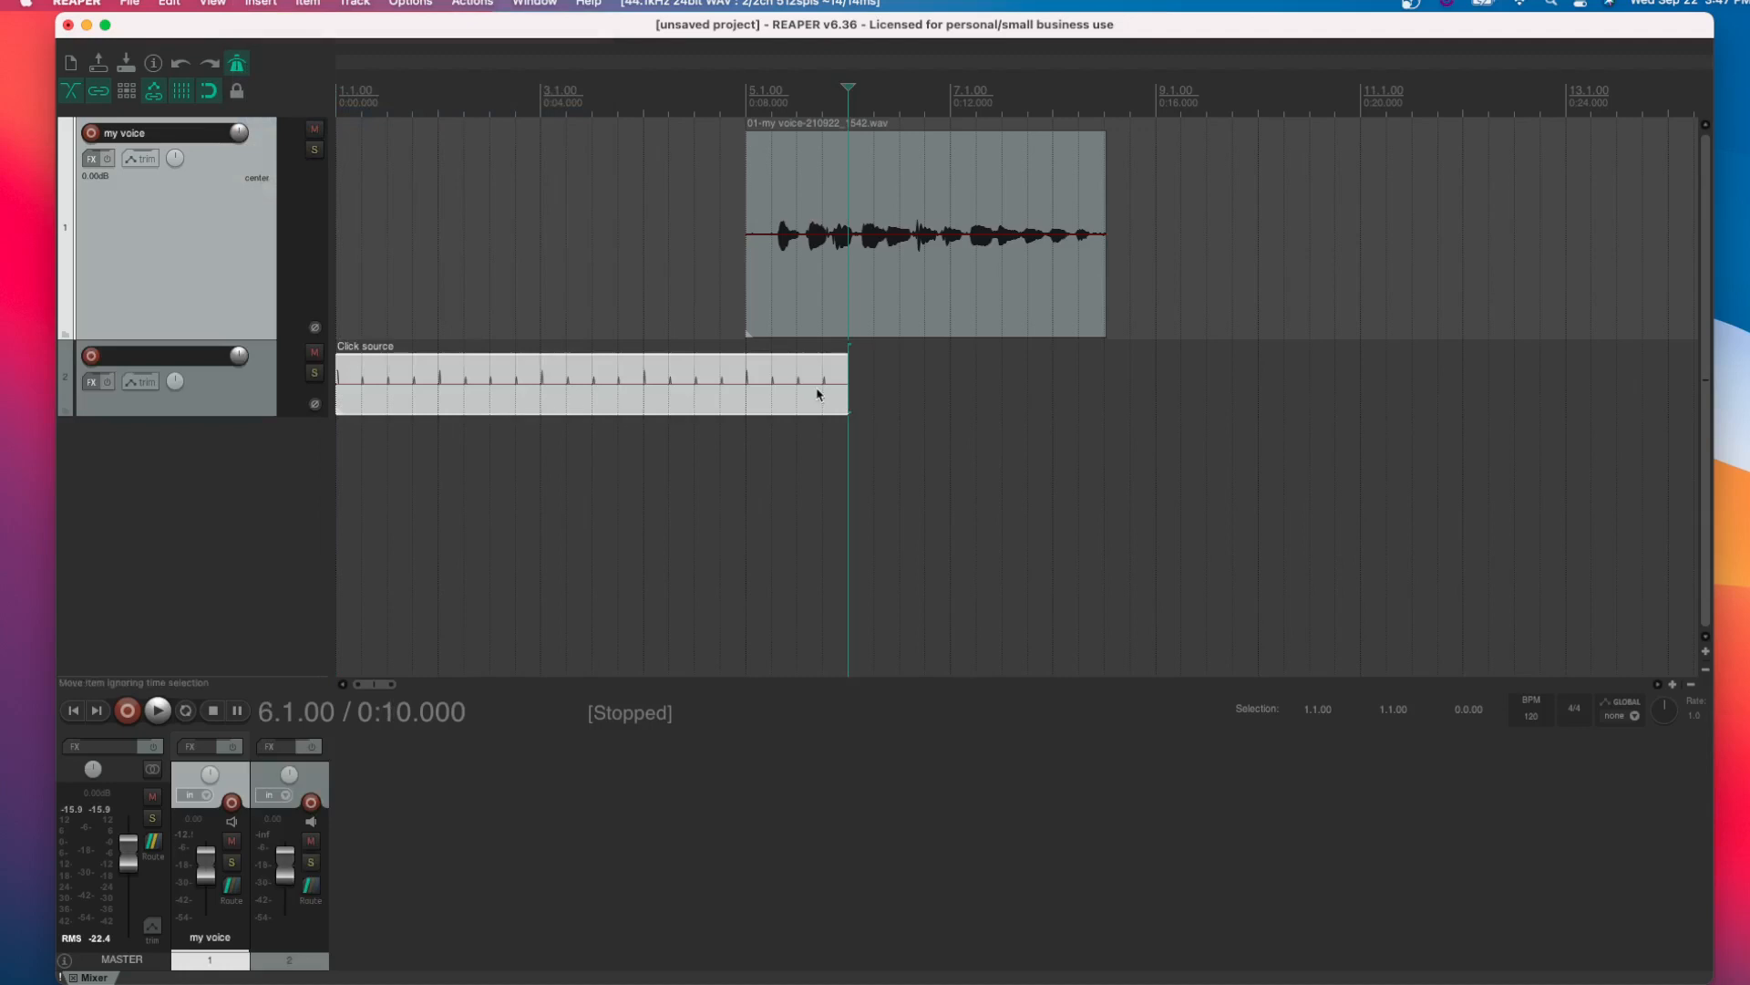
Extend the click source item to 10.1.00 and increase the height of its track
{"action": "left_click_drag", "start_coordinate": [845, 383], "coordinate": [1259, 405]}
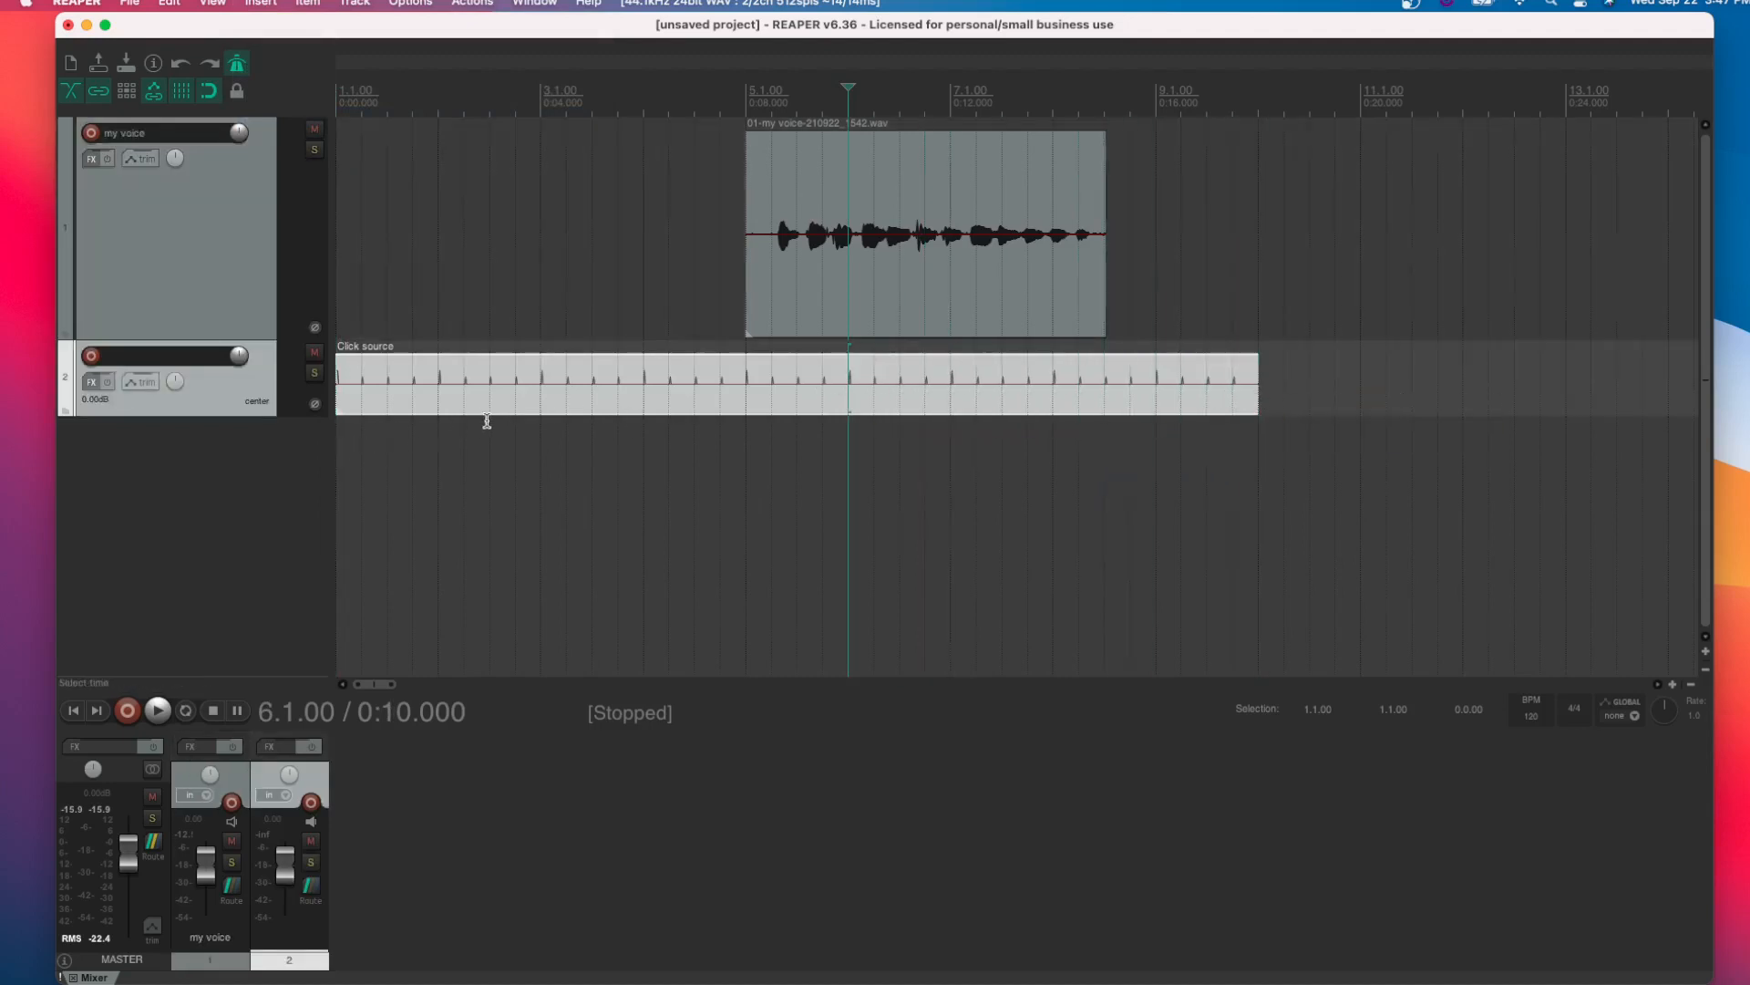
{"action": "left_click_drag", "start_coordinate": [265, 417], "coordinate": [264, 451]}
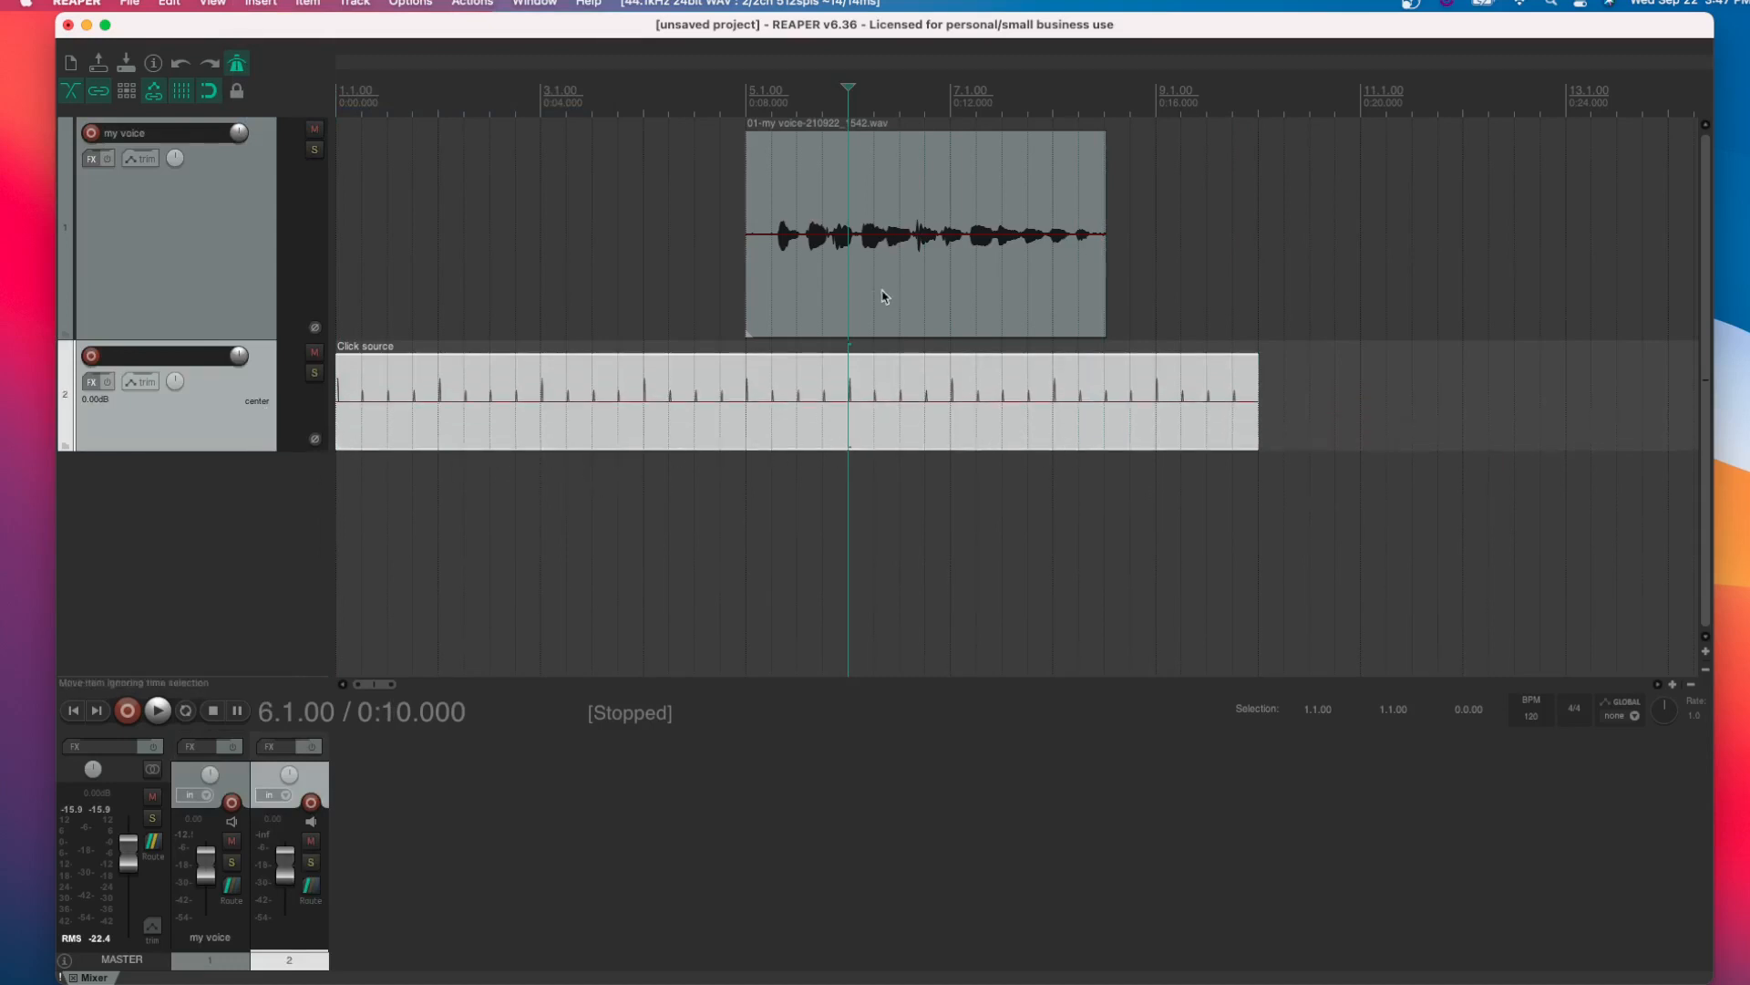
Delete the voice item from the my voice track and name the click source's track click
{"action": "left_click", "coordinate": [846, 301]}
{"action": "key", "text": "Delete"}
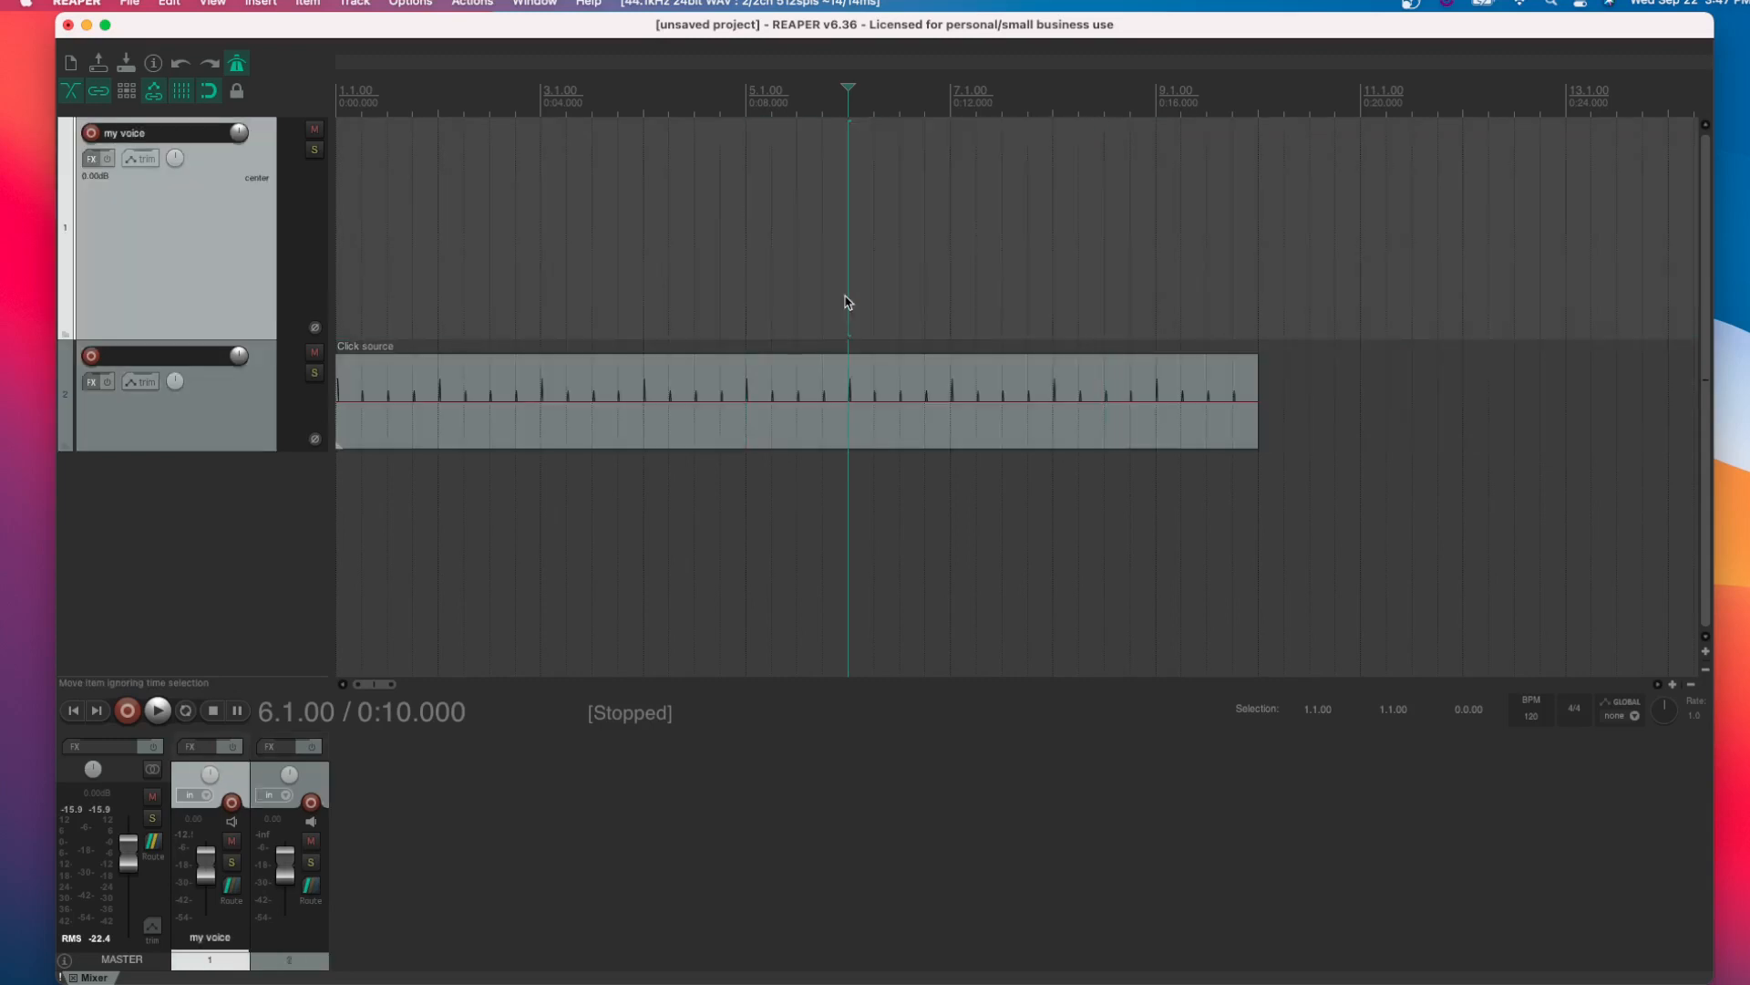
{"action": "double_click", "coordinate": [170, 357]}
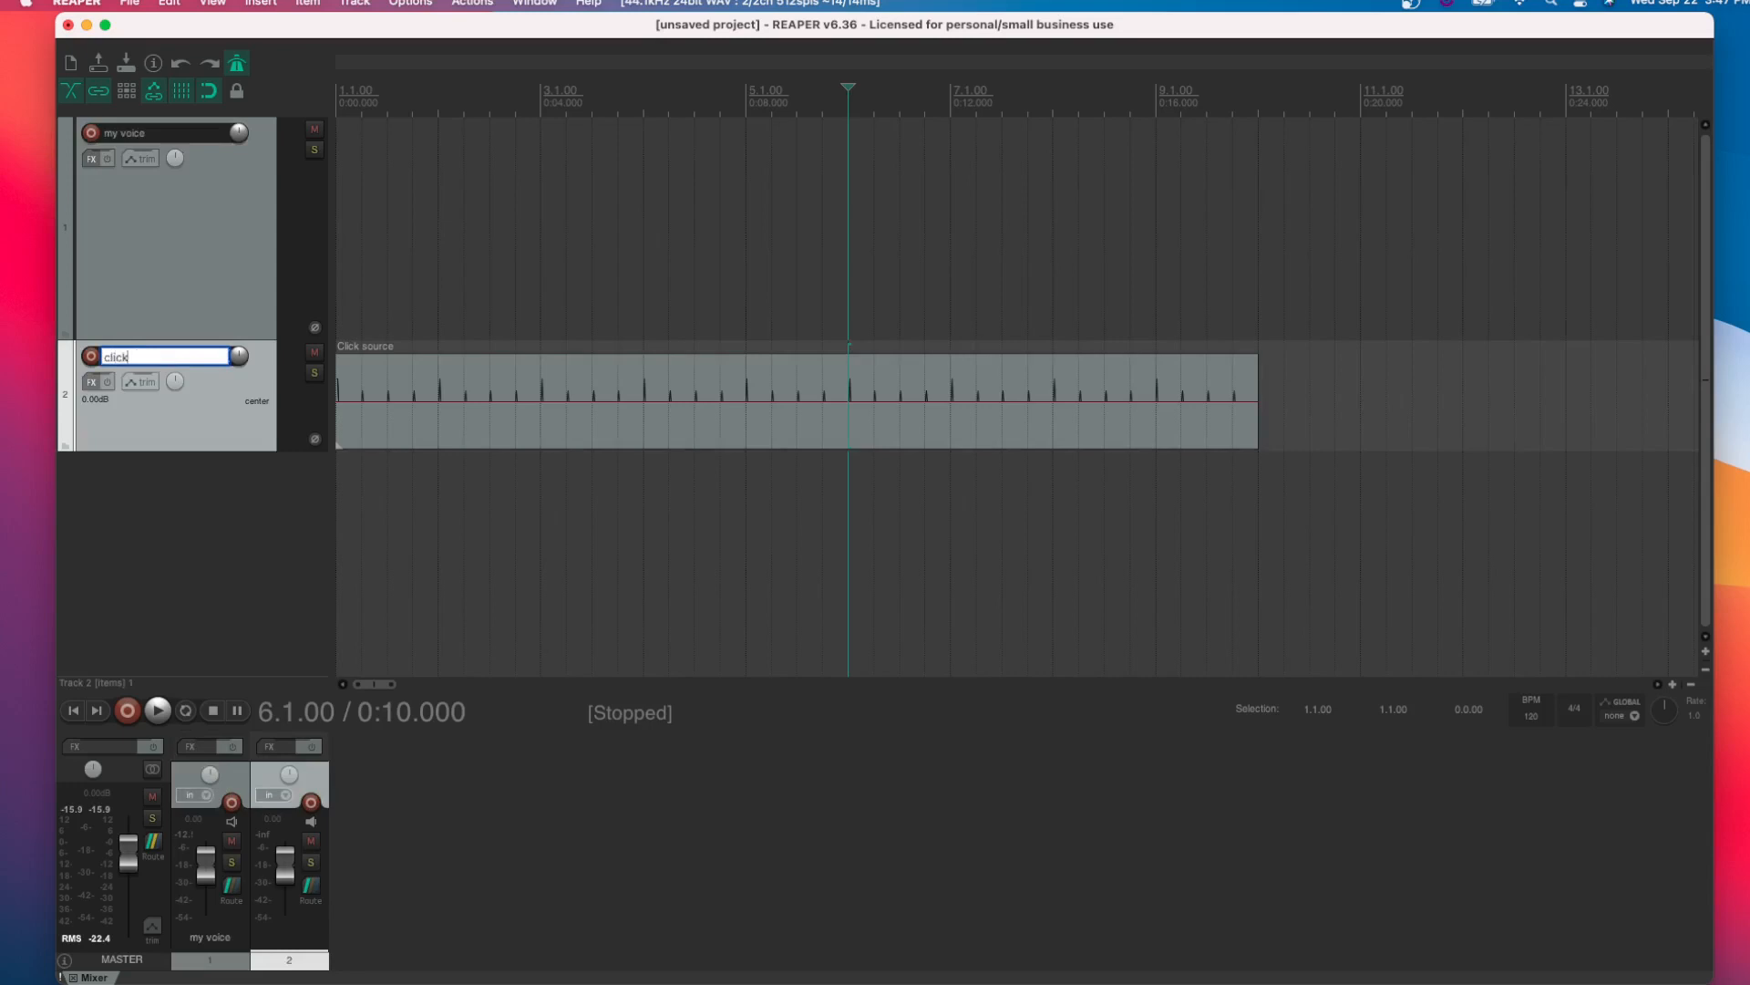
{"action": "type", "text": "click"}
{"action": "left_click", "coordinate": [169, 512]}
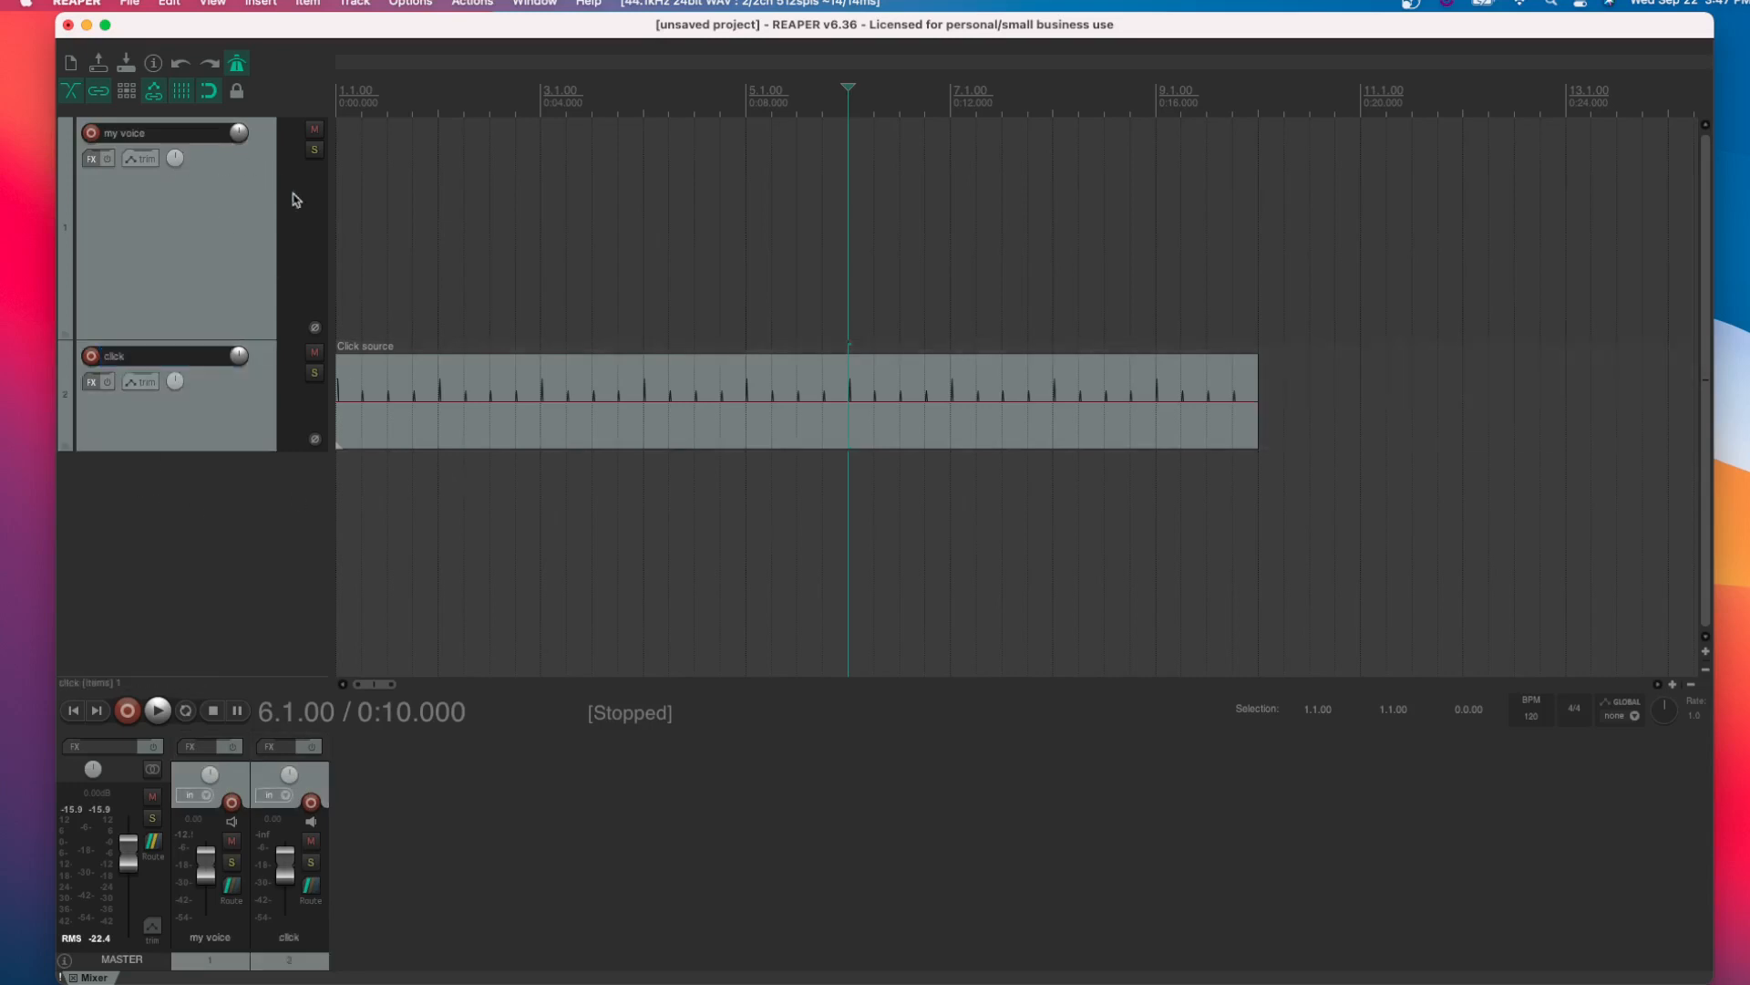
Return the edit cursor to 1.1.00 and check that the audio device is H and F Series Stereo Track Usb Audio
{"action": "left_click", "coordinate": [73, 710]}
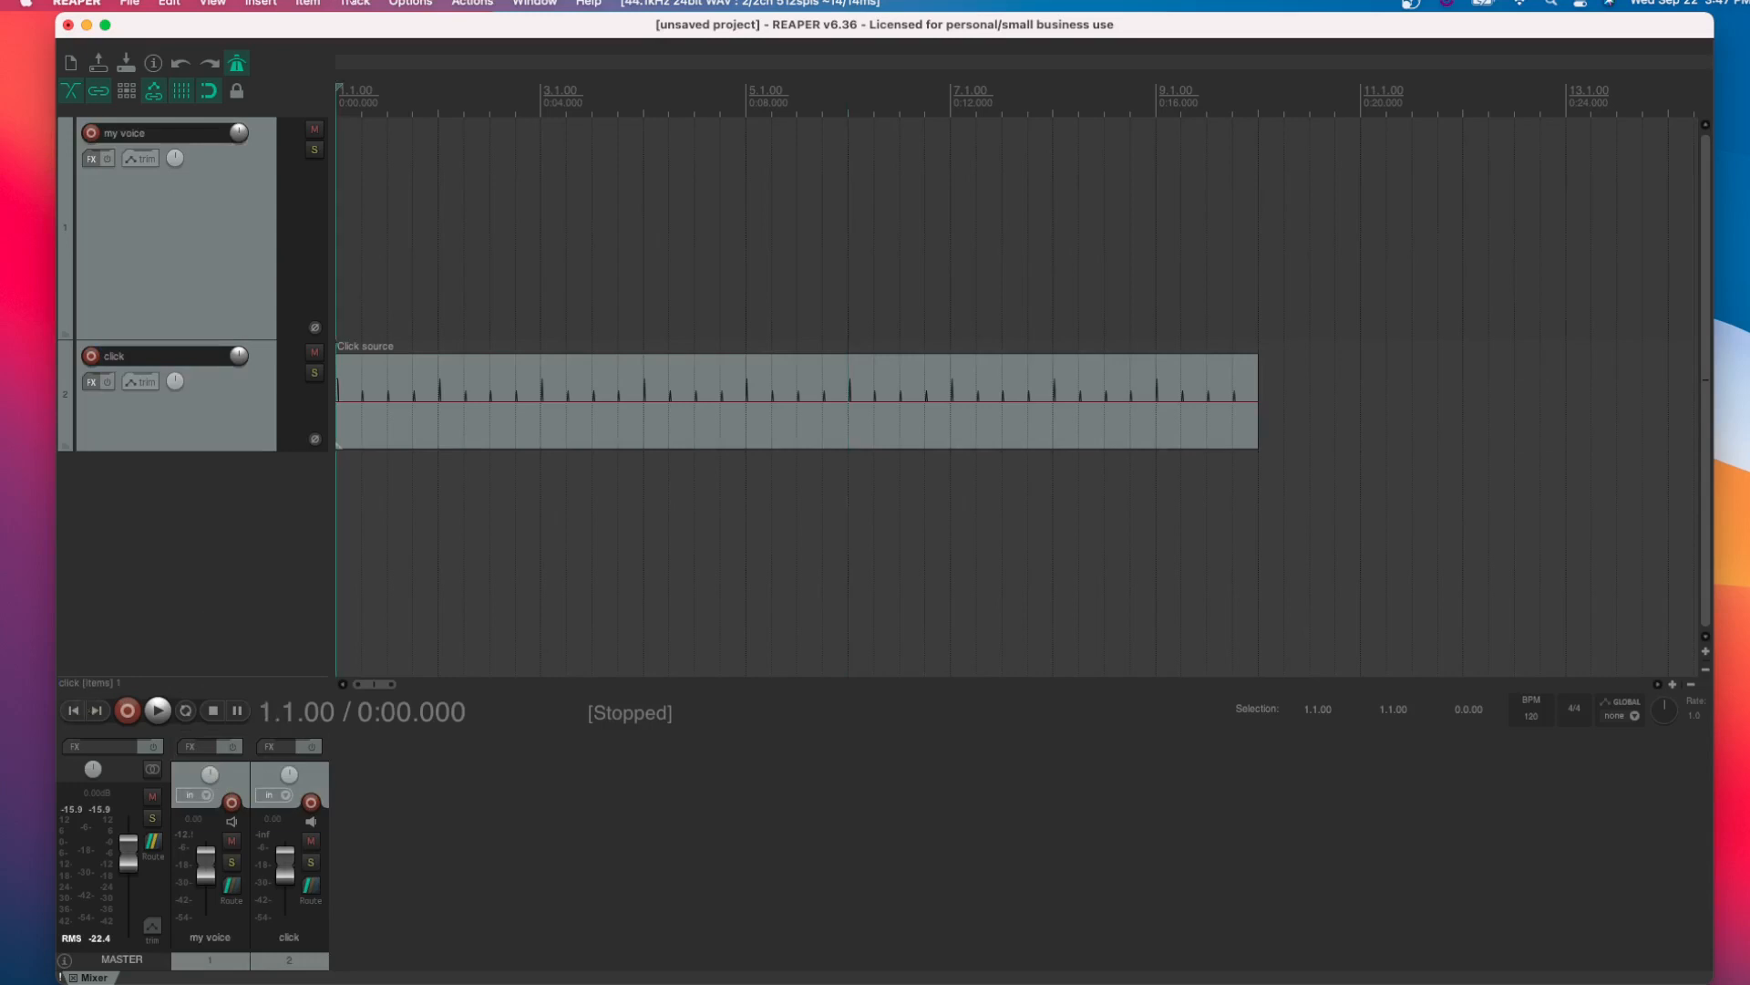
{"action": "left_click", "coordinate": [411, 2]}
{"action": "left_click", "coordinate": [401, 777]}
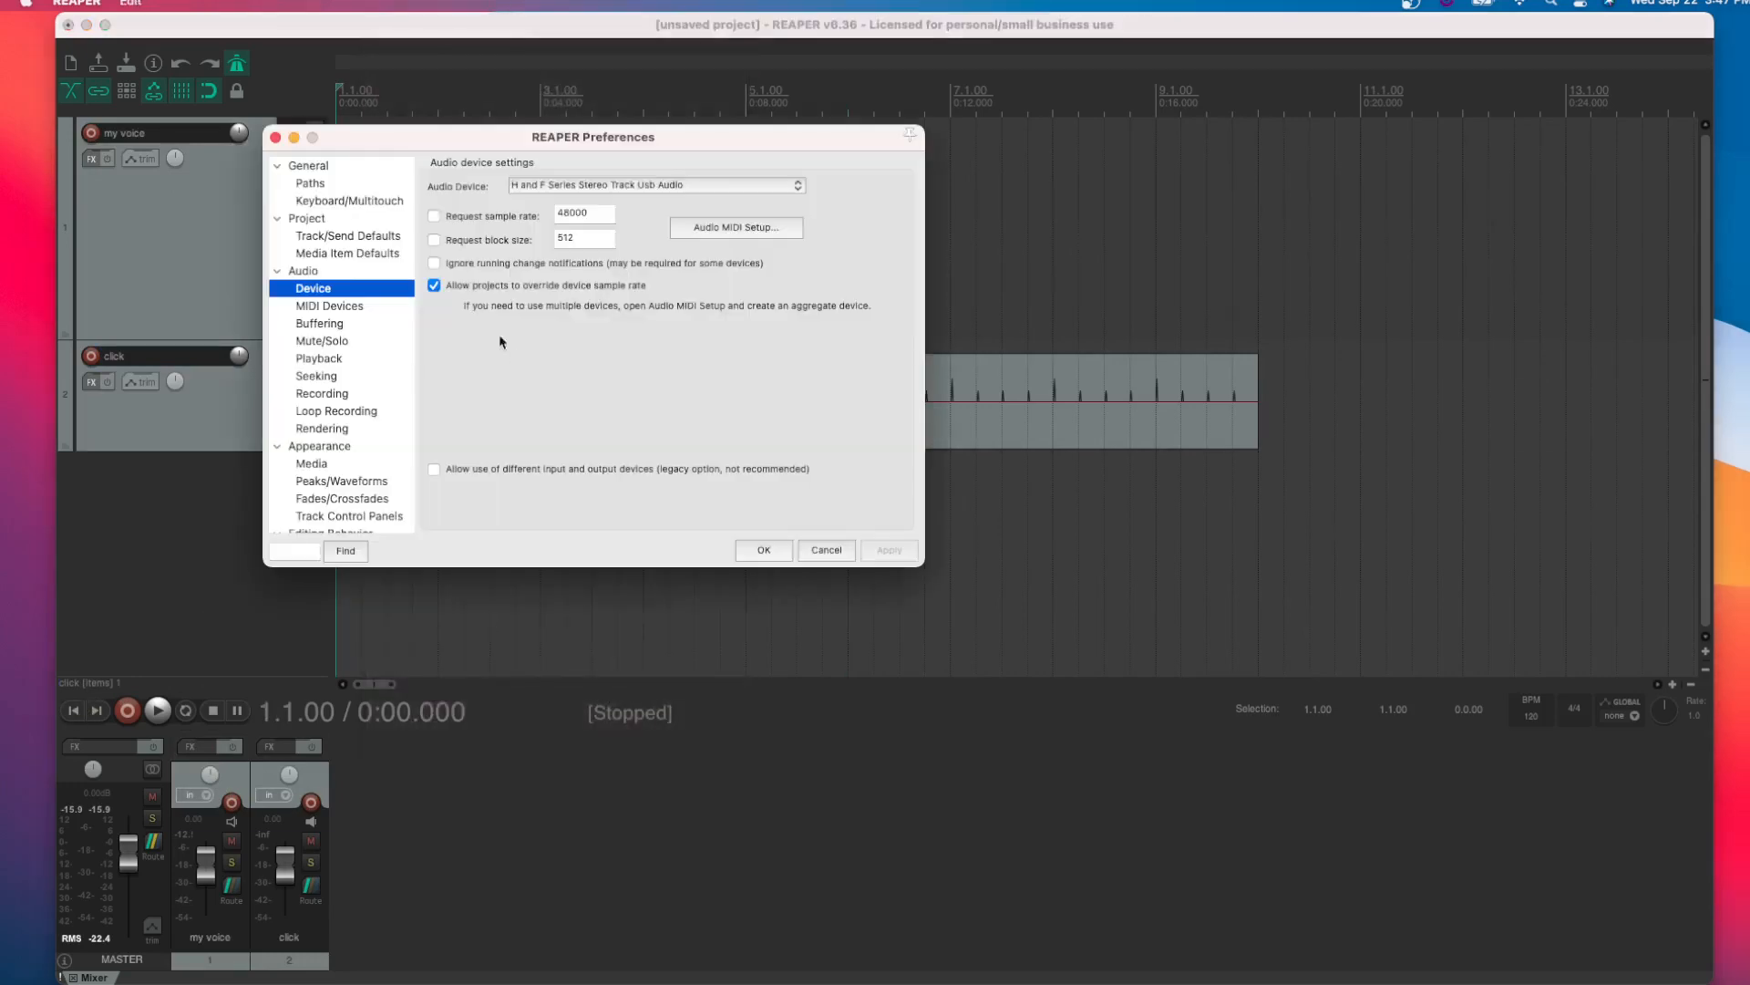
{"action": "left_click", "coordinate": [763, 550]}
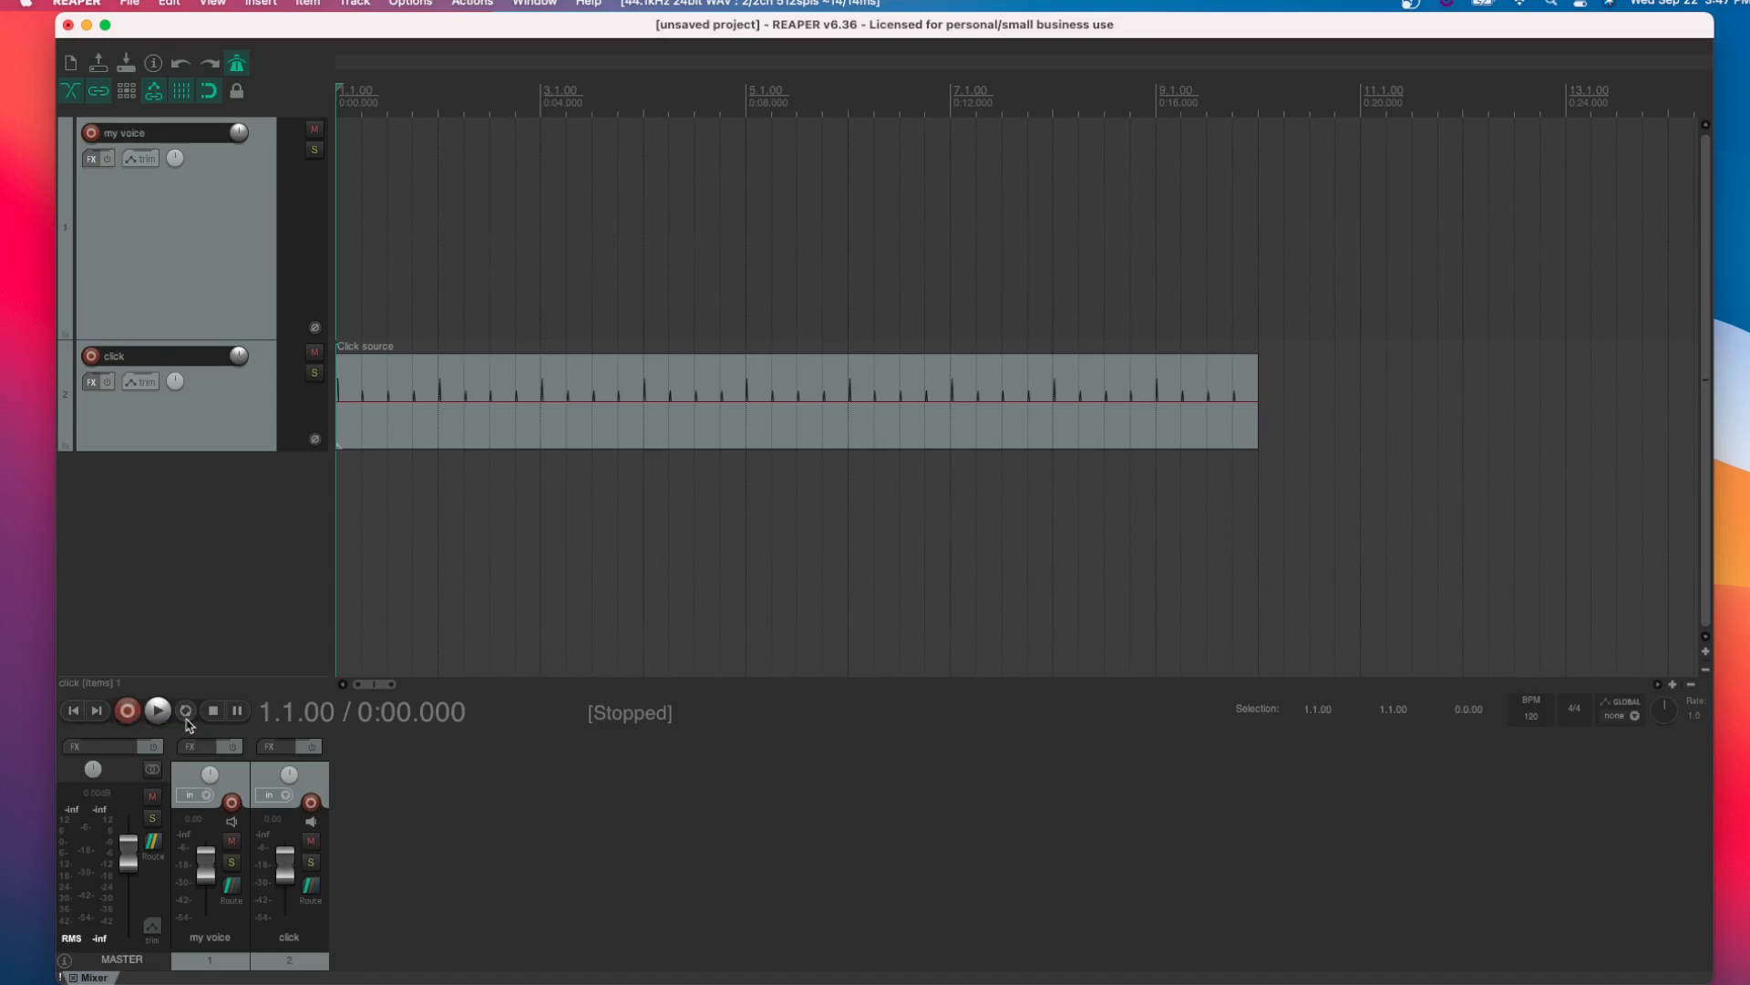
Record a take of about 8 seconds on the my voice track from 1.1.00, save it, and disarm the track
{"action": "left_click", "coordinate": [91, 132]}
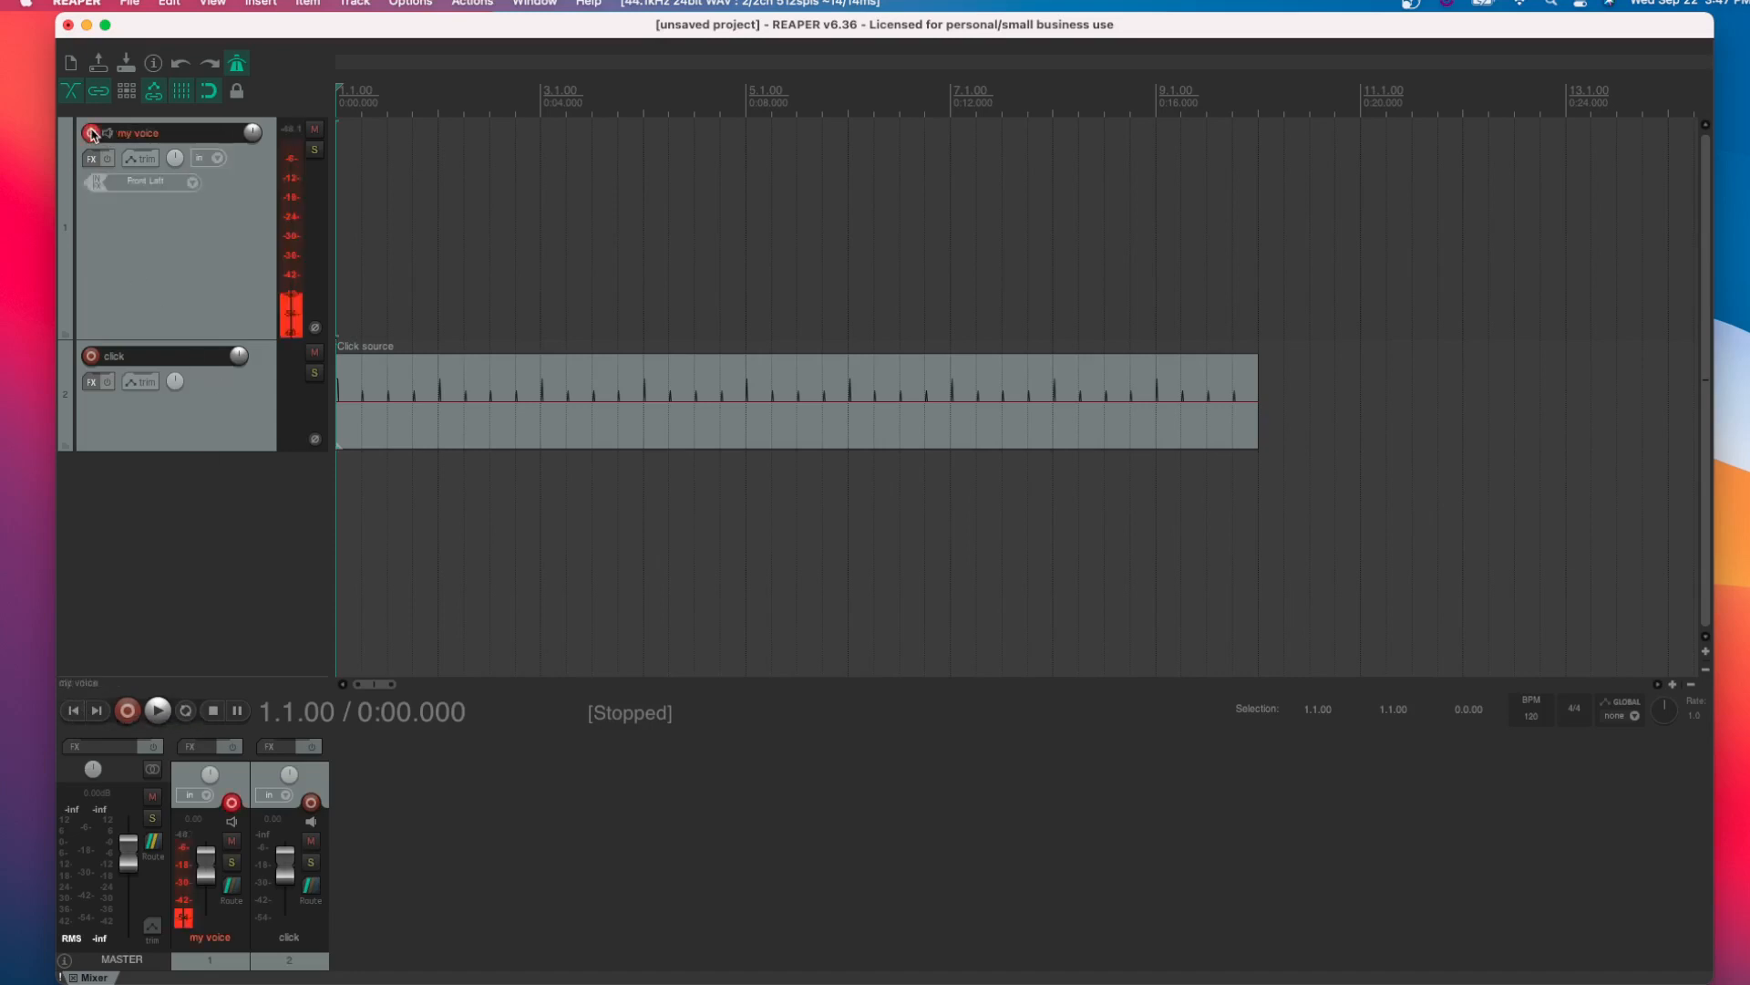
{"action": "left_click", "coordinate": [126, 711]}
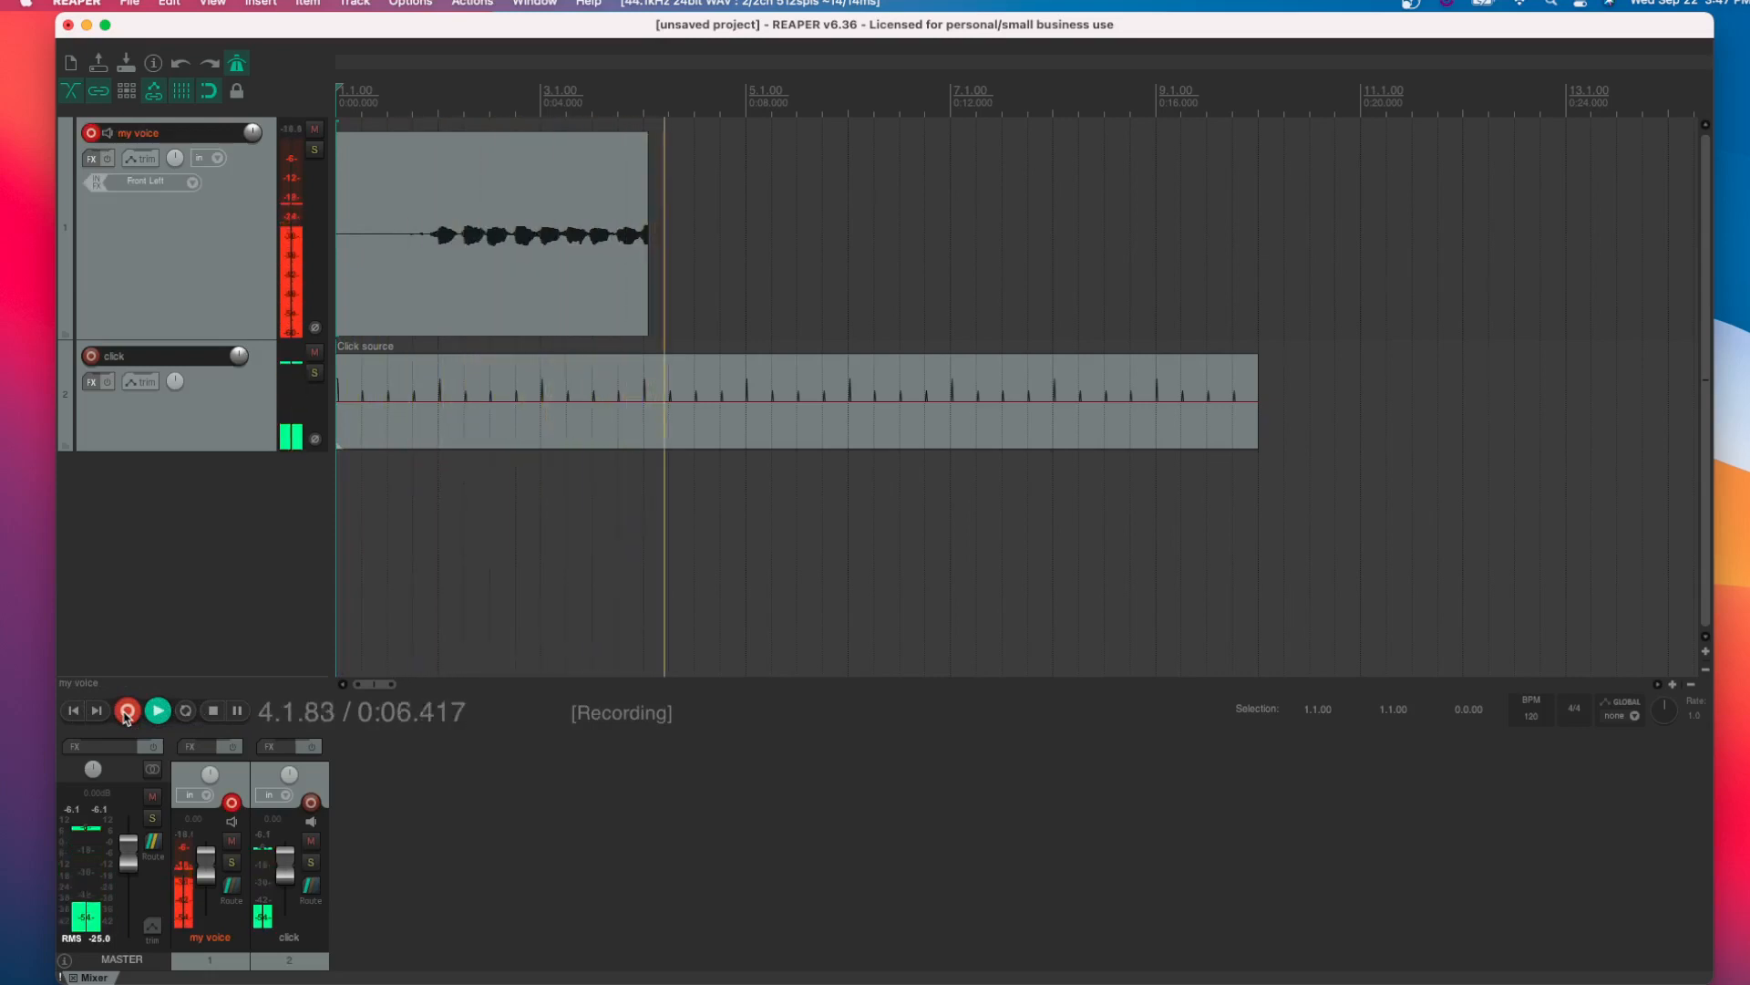
{"action": "left_click", "coordinate": [126, 713]}
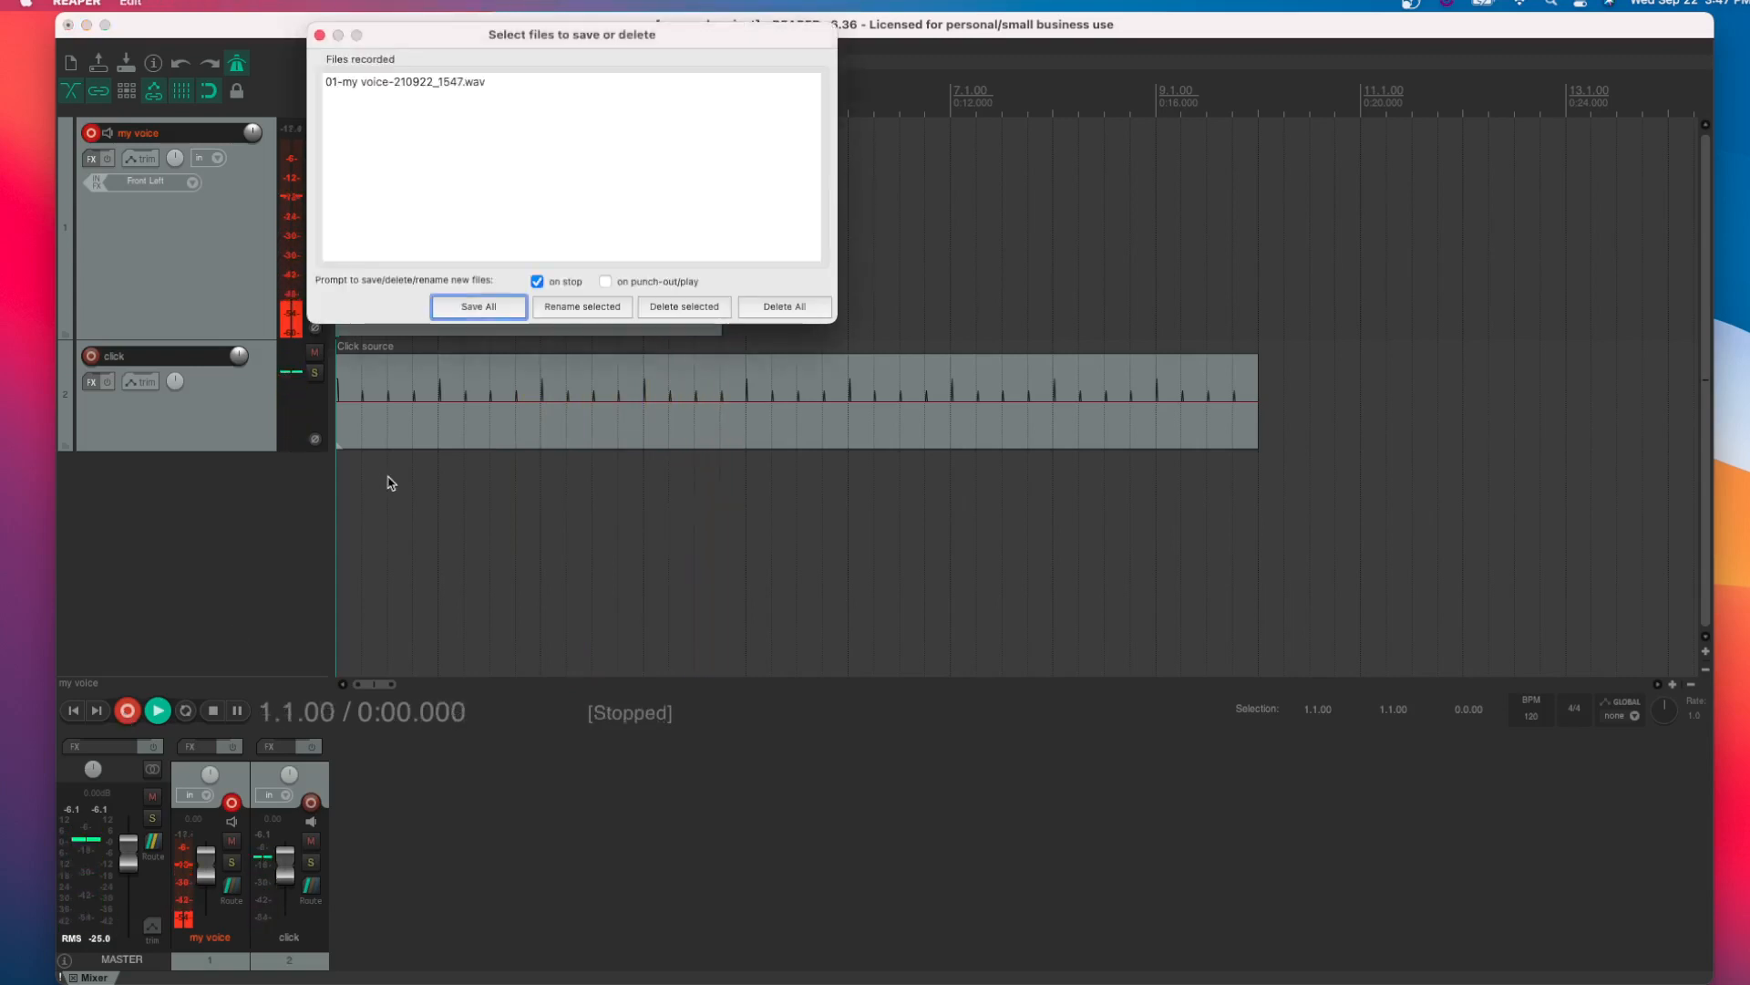
{"action": "left_click", "coordinate": [478, 307]}
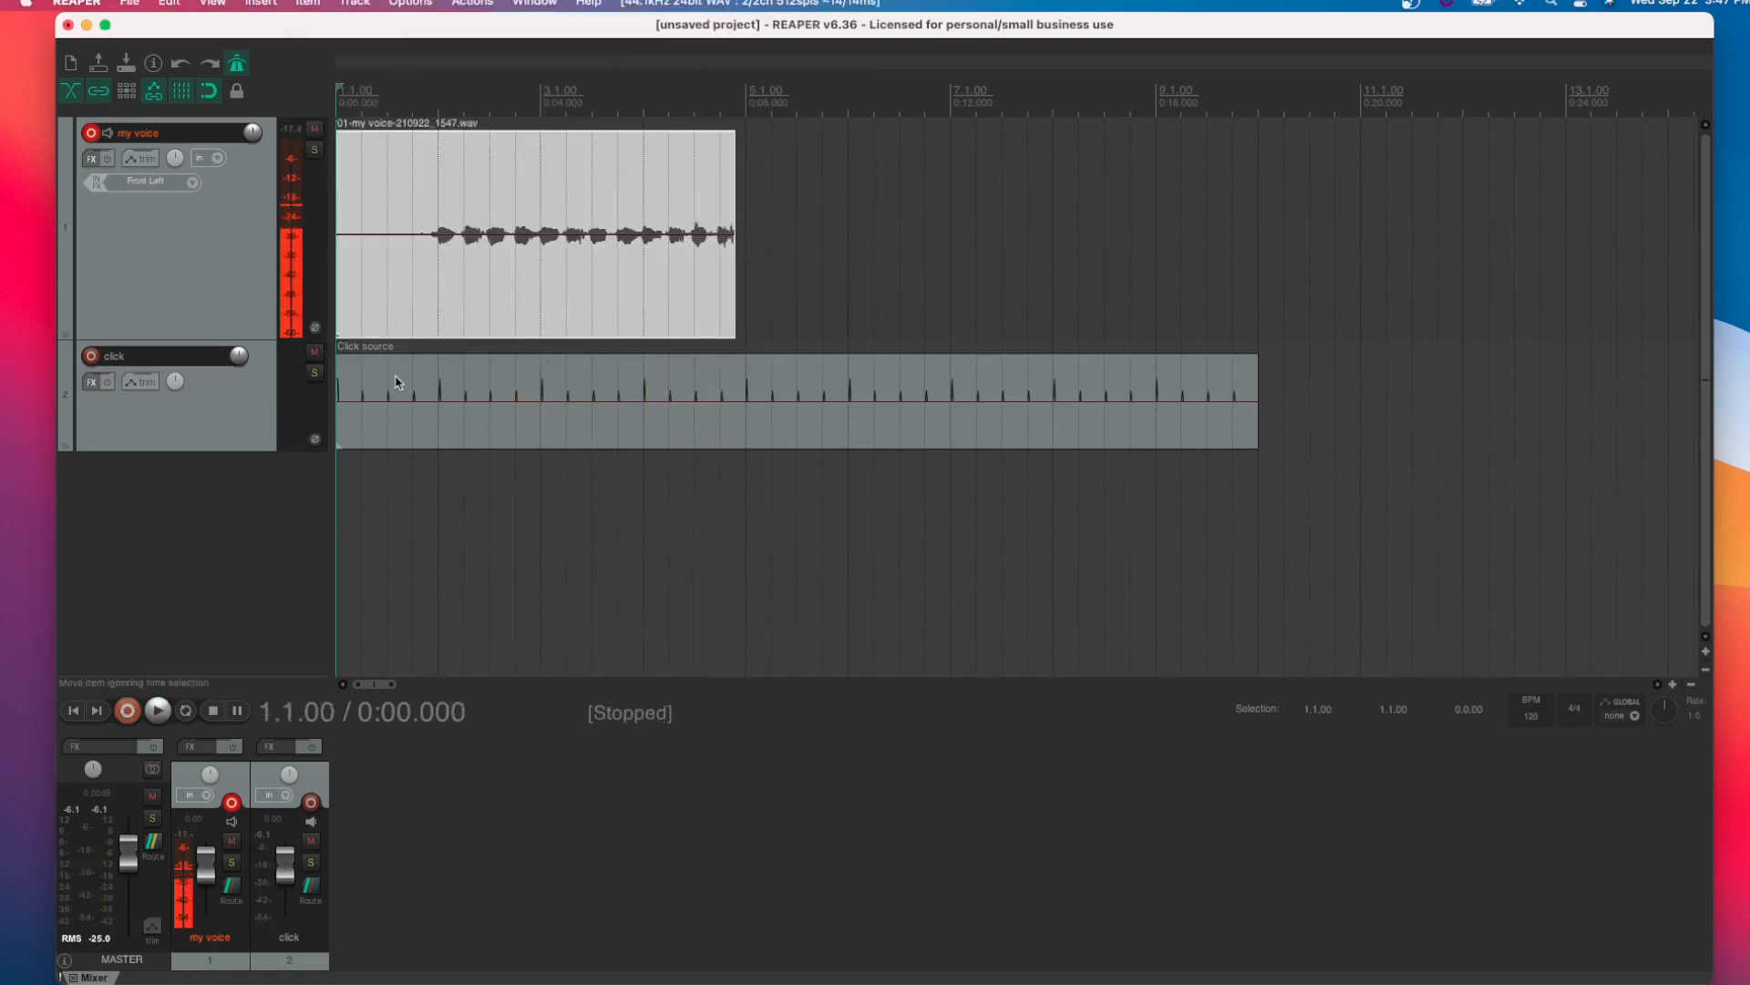
{"action": "left_click", "coordinate": [91, 133]}
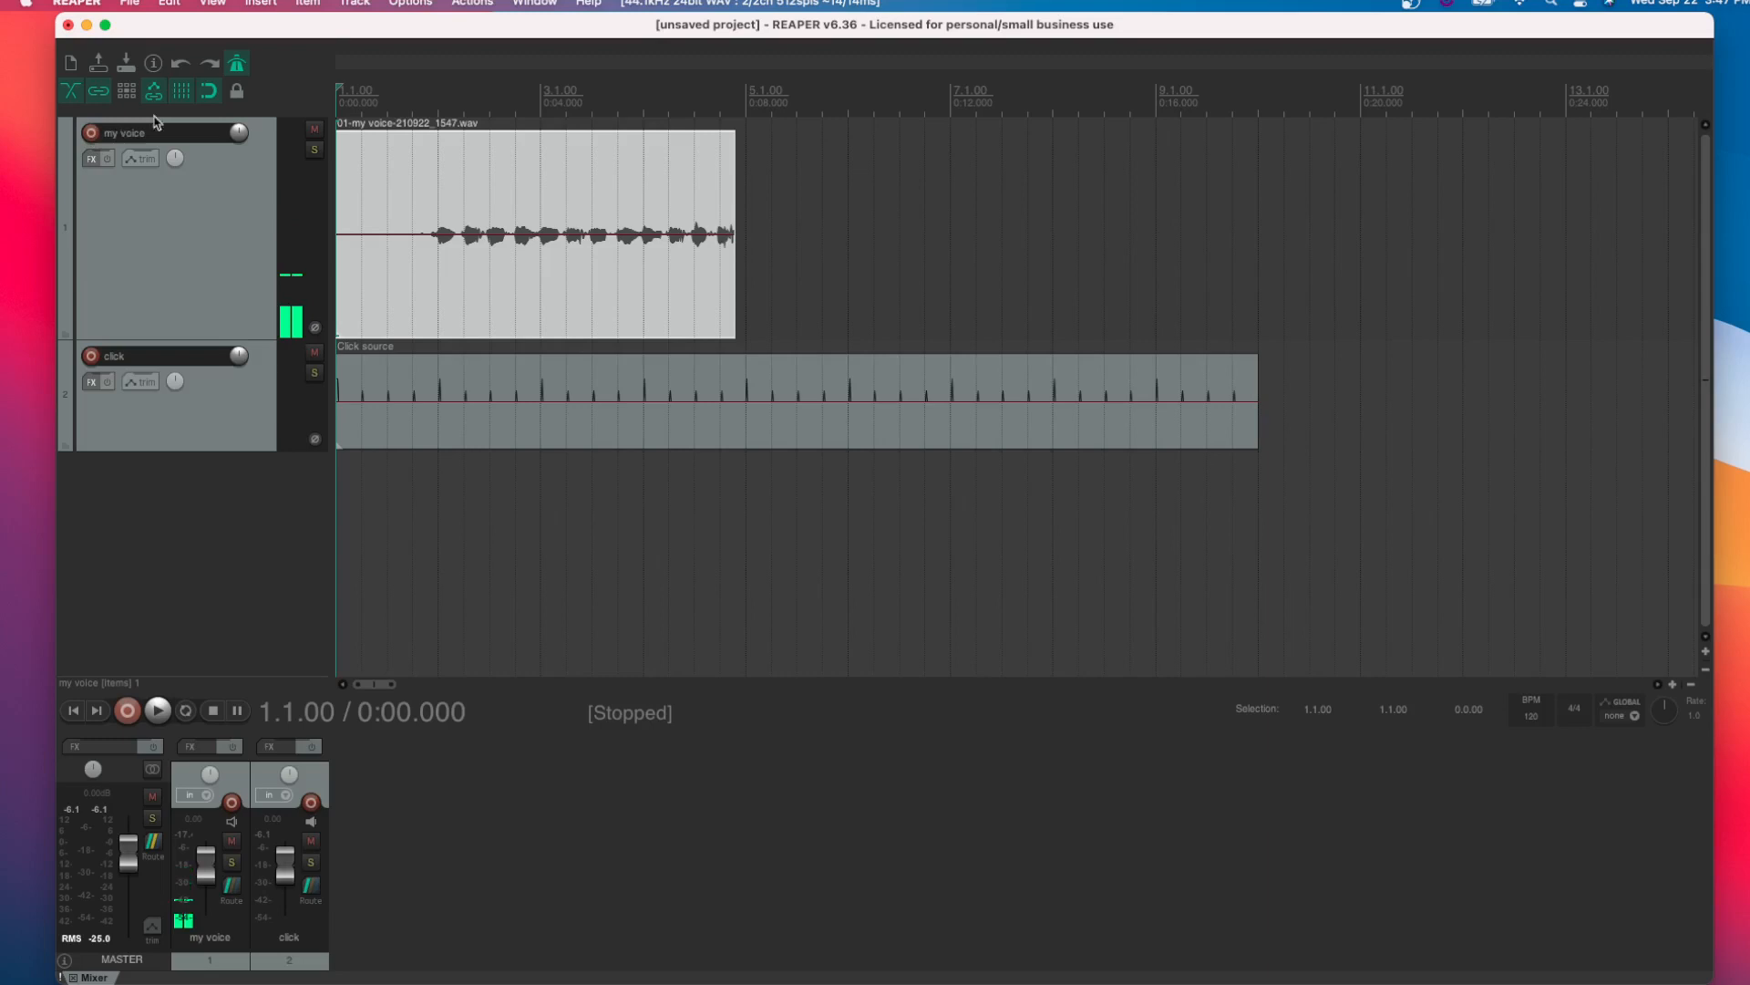
Set the audio device to Multi-Output Device (Tutorials) and play back the voice take with the click from 1.1.00
{"action": "left_click", "coordinate": [355, 4]}
{"action": "mouse_move", "coordinate": [410, 3]}
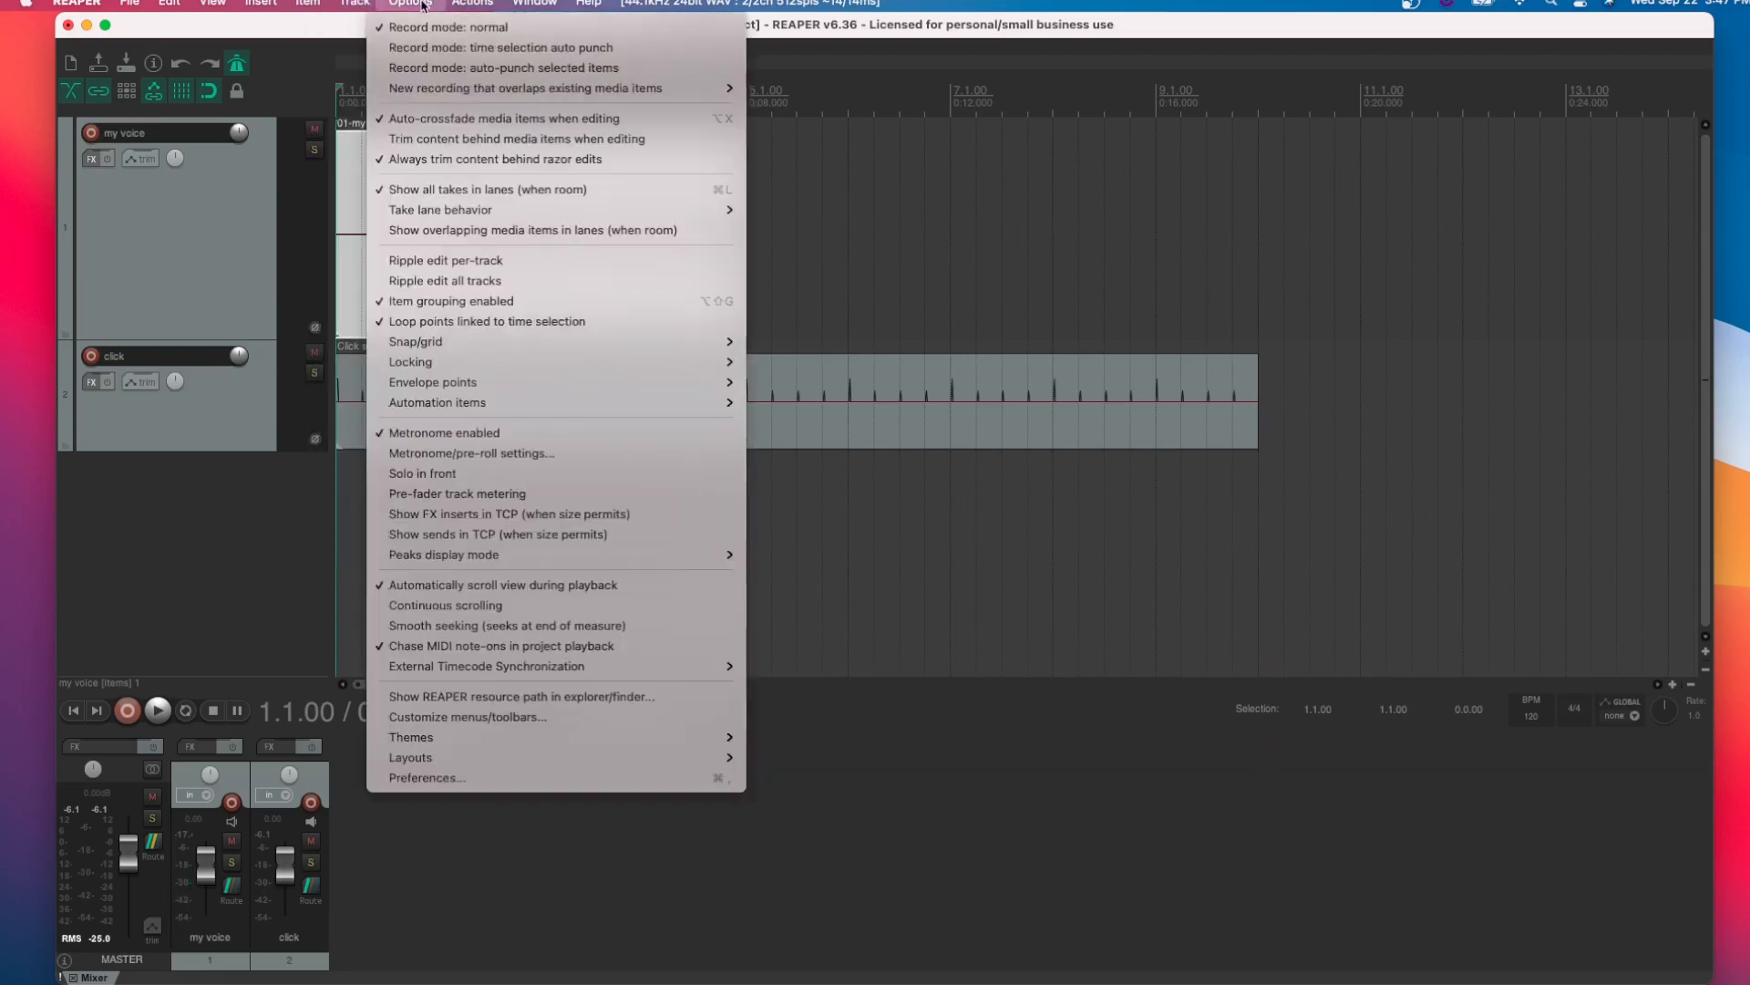
{"action": "left_click", "coordinate": [406, 778]}
{"action": "left_click", "coordinate": [606, 187]}
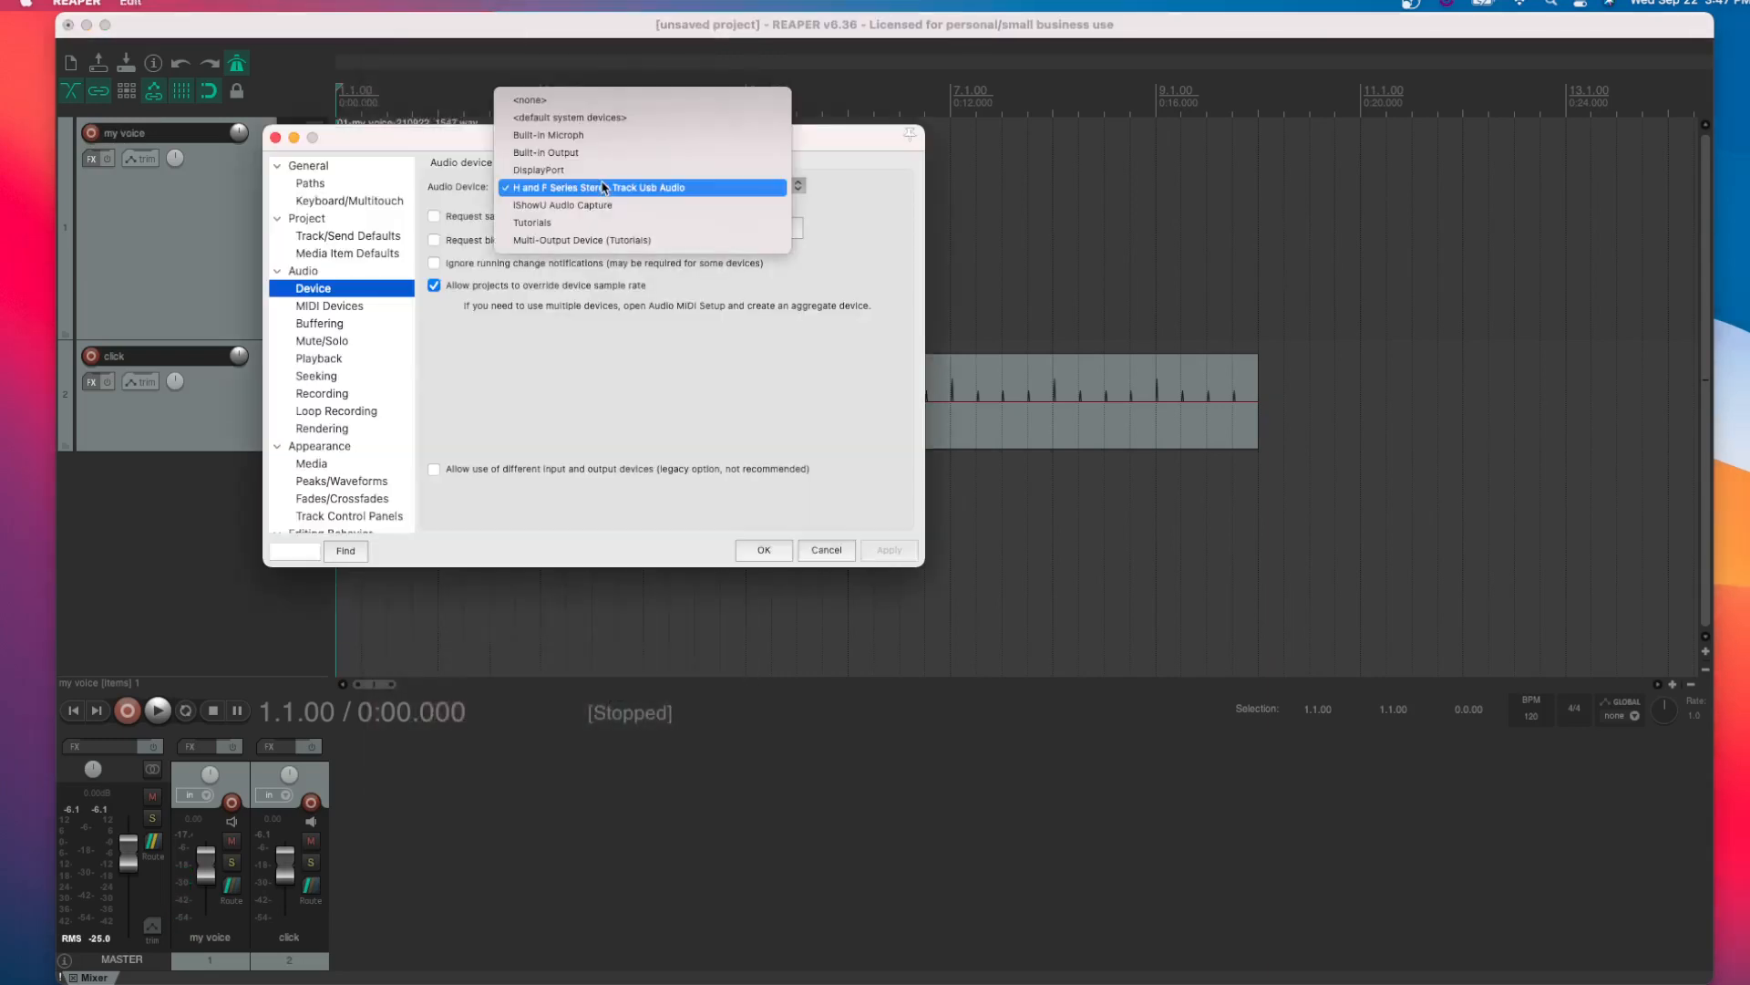
{"action": "left_click", "coordinate": [605, 239]}
{"action": "left_click", "coordinate": [888, 551]}
{"action": "left_click", "coordinate": [763, 550]}
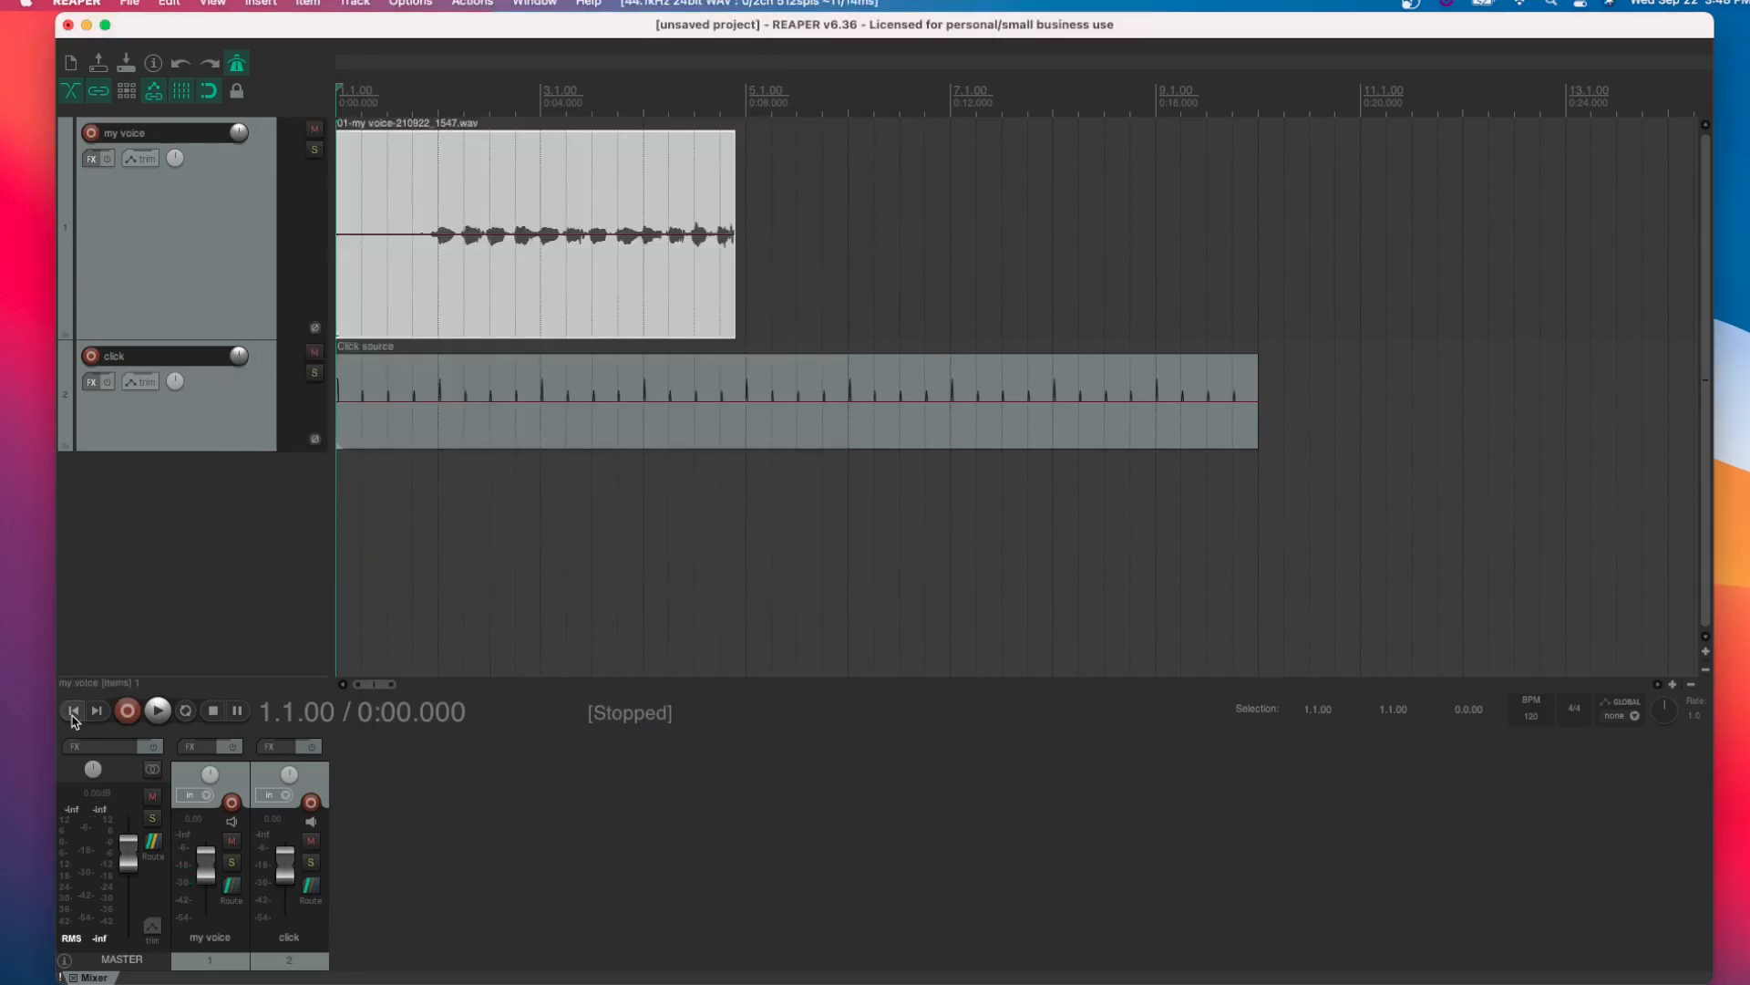
{"action": "key", "text": "space"}
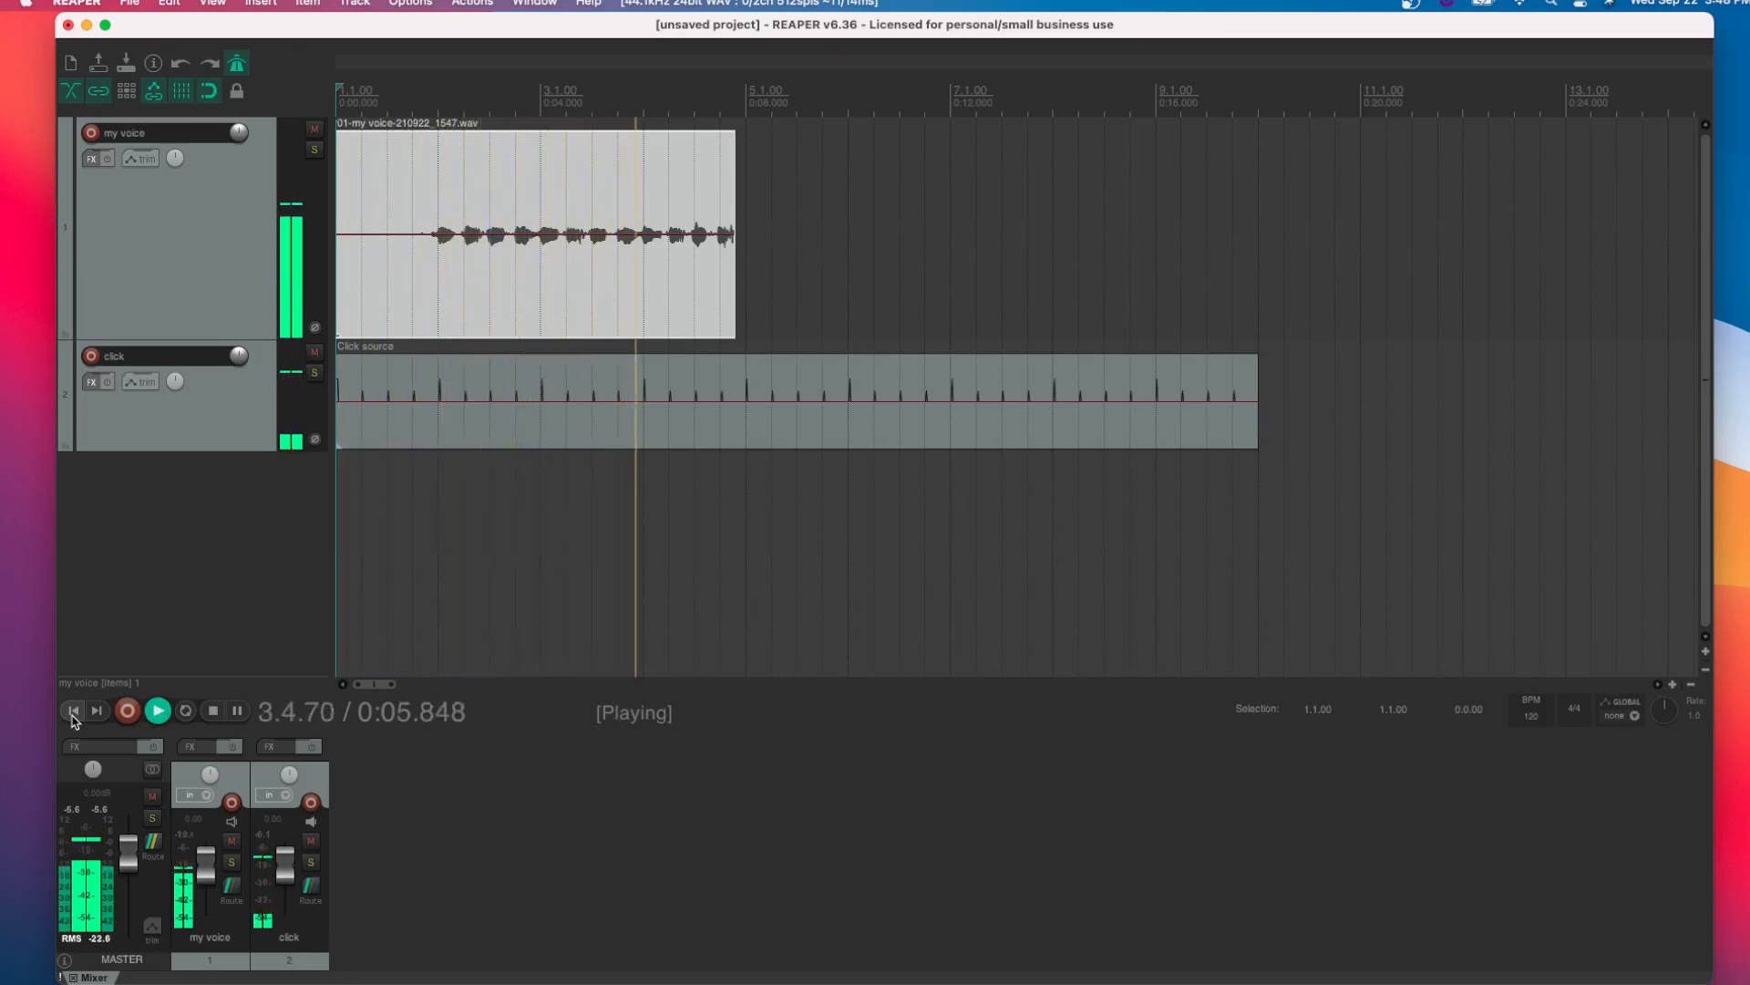
{"action": "key", "text": "space"}
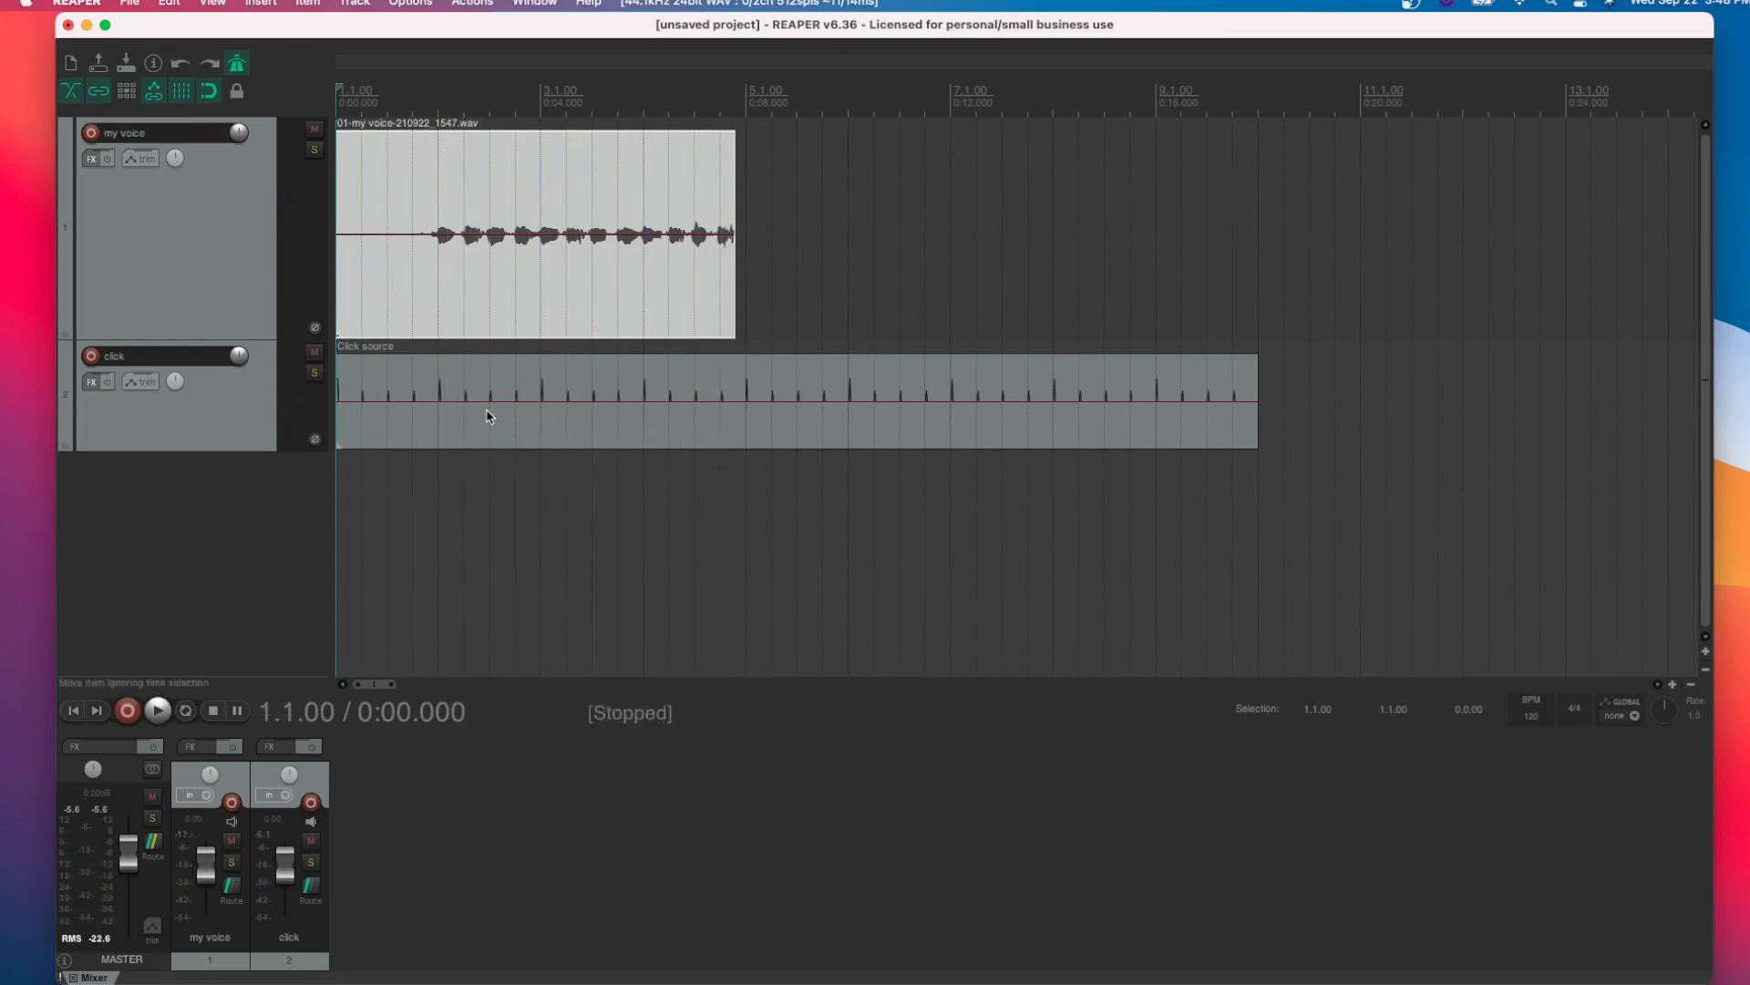
Delete the click track and confirm its removal
{"action": "left_click", "coordinate": [235, 417]}
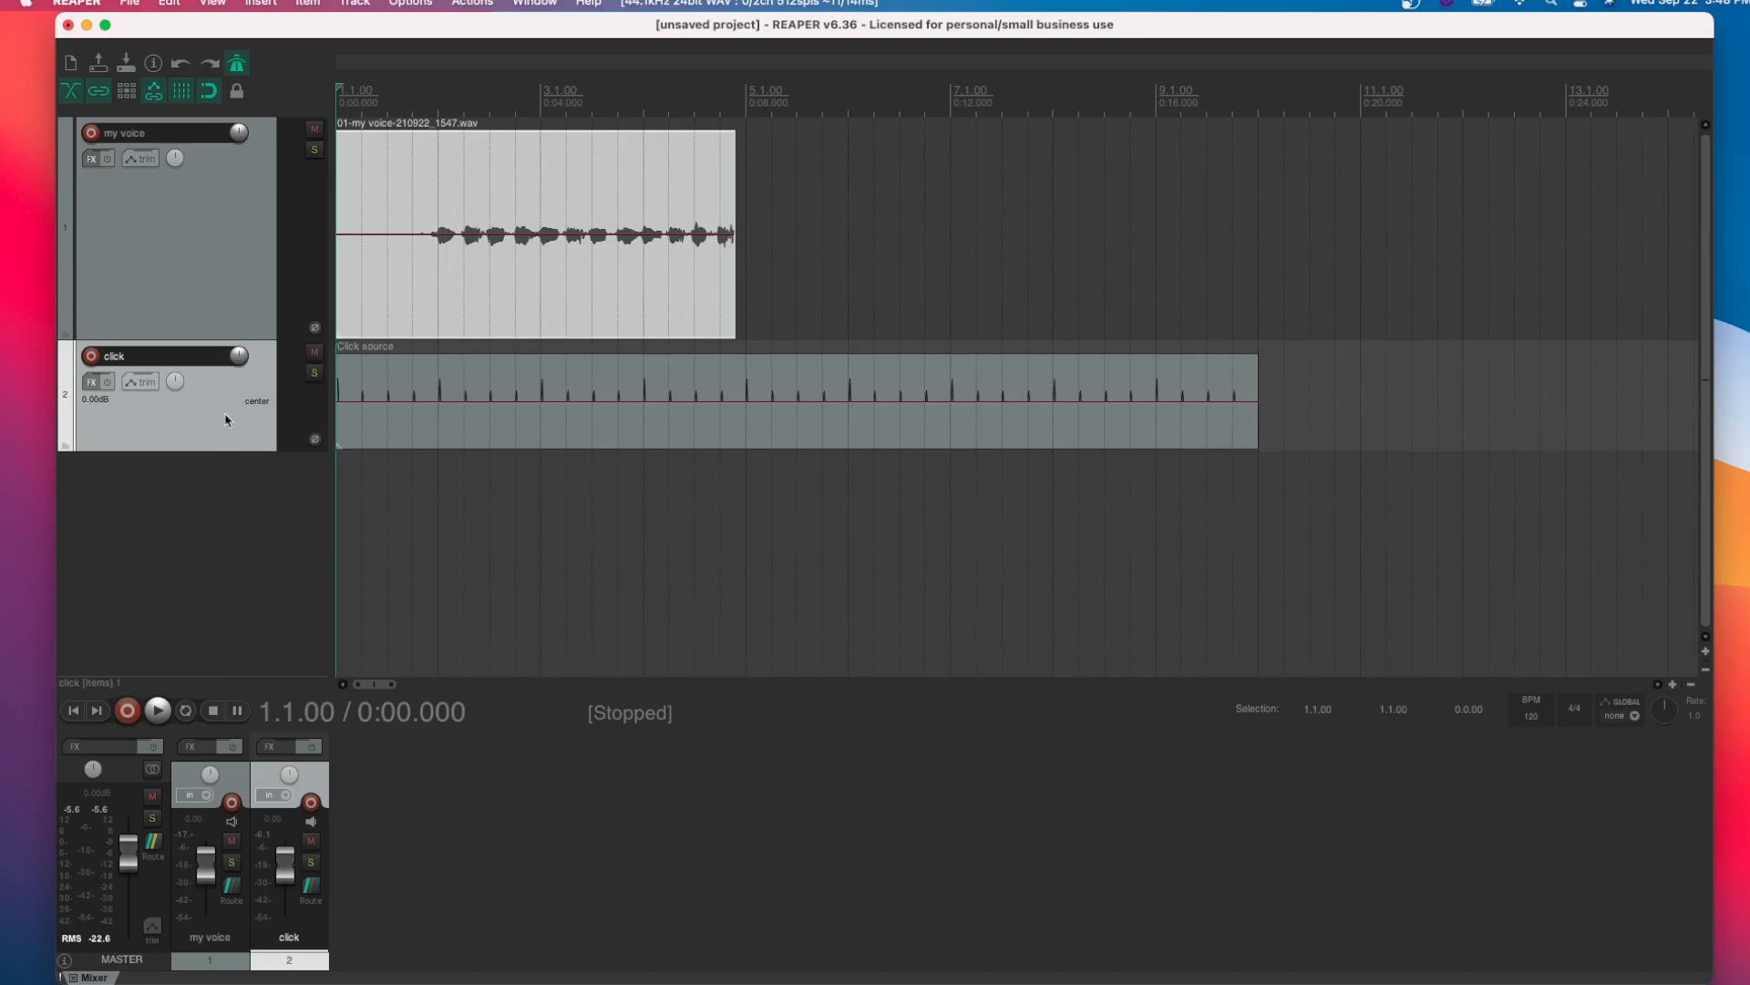
{"action": "key", "text": "Delete"}
{"action": "left_click", "coordinate": [895, 371]}
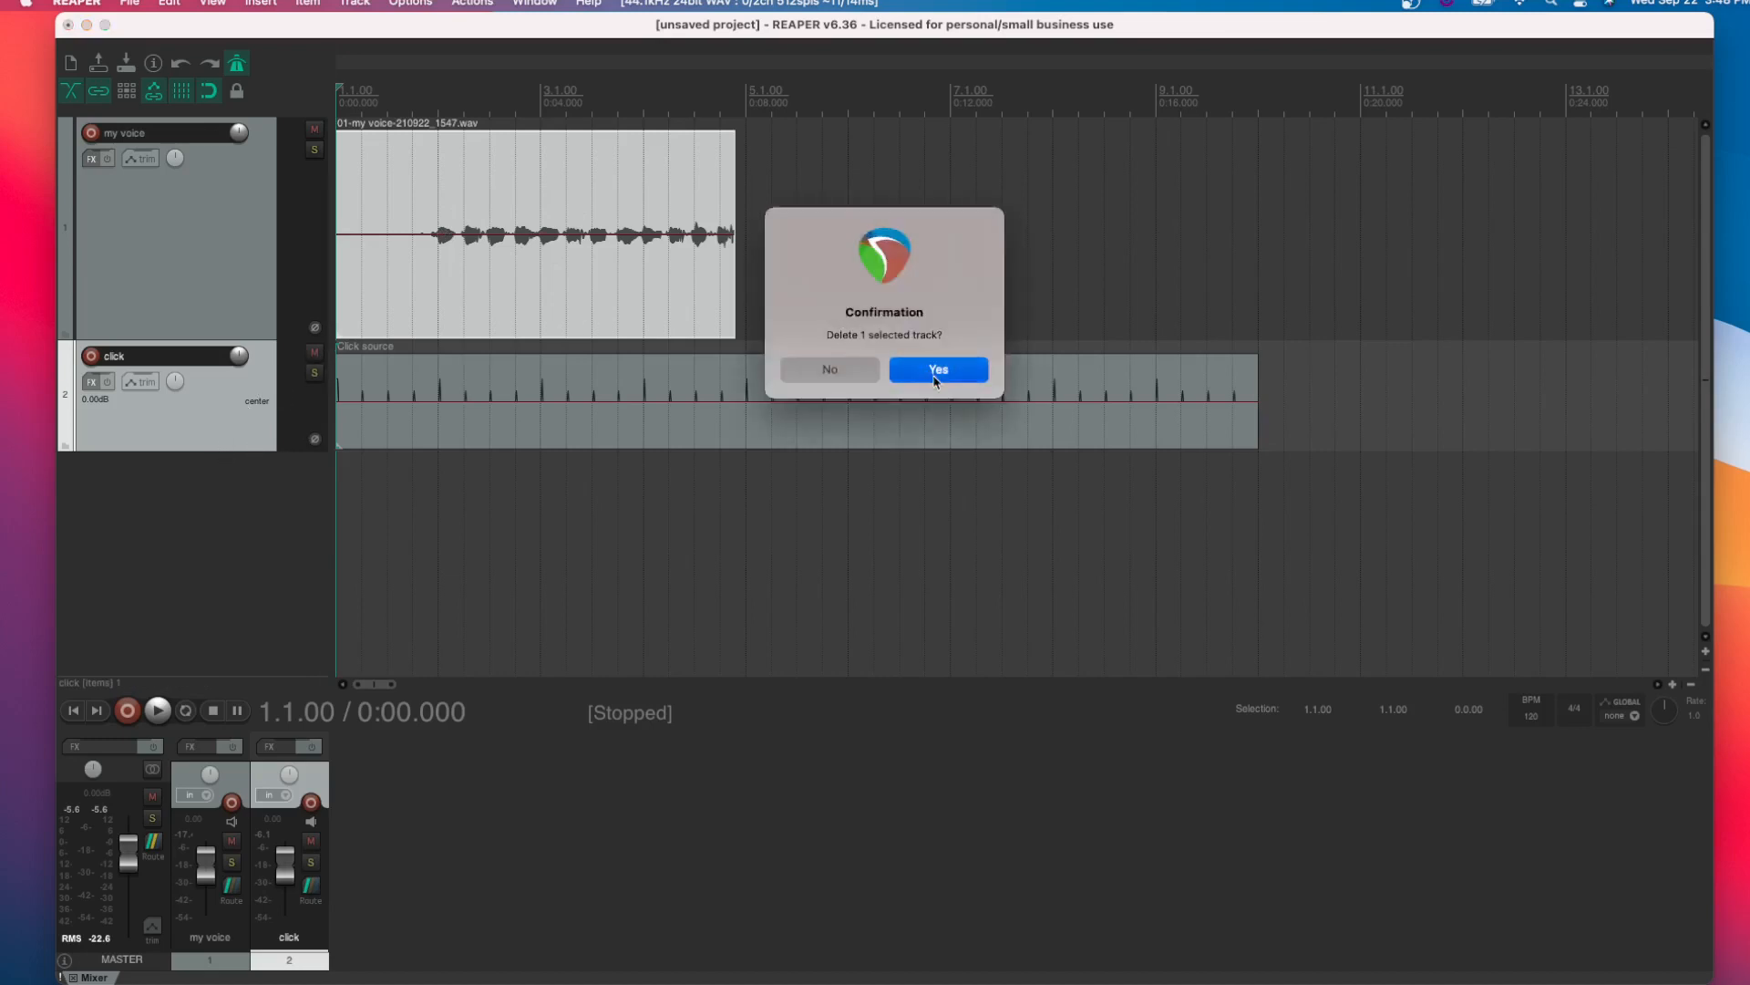
Play the voice item from 1.3.00, disable the metronome, replay the item without it, and stop playback
{"action": "left_click", "coordinate": [391, 410]}
{"action": "key", "text": "space"}
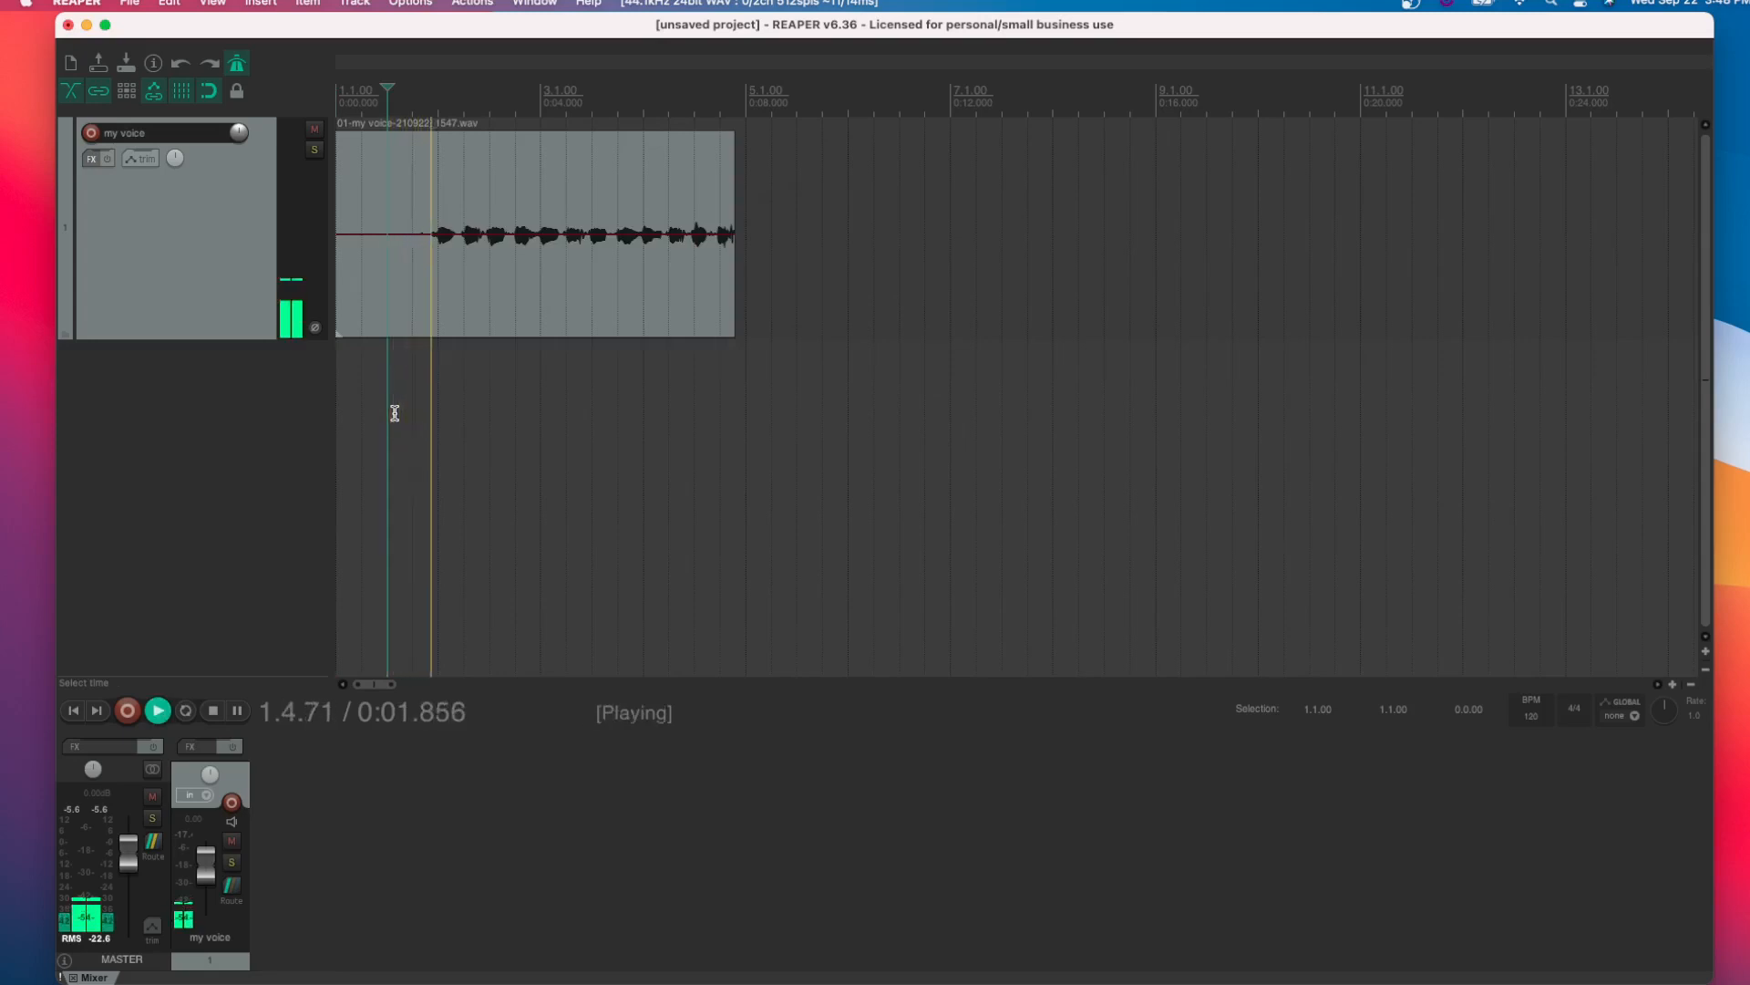
{"action": "key", "text": "space"}
{"action": "key", "text": "space"}
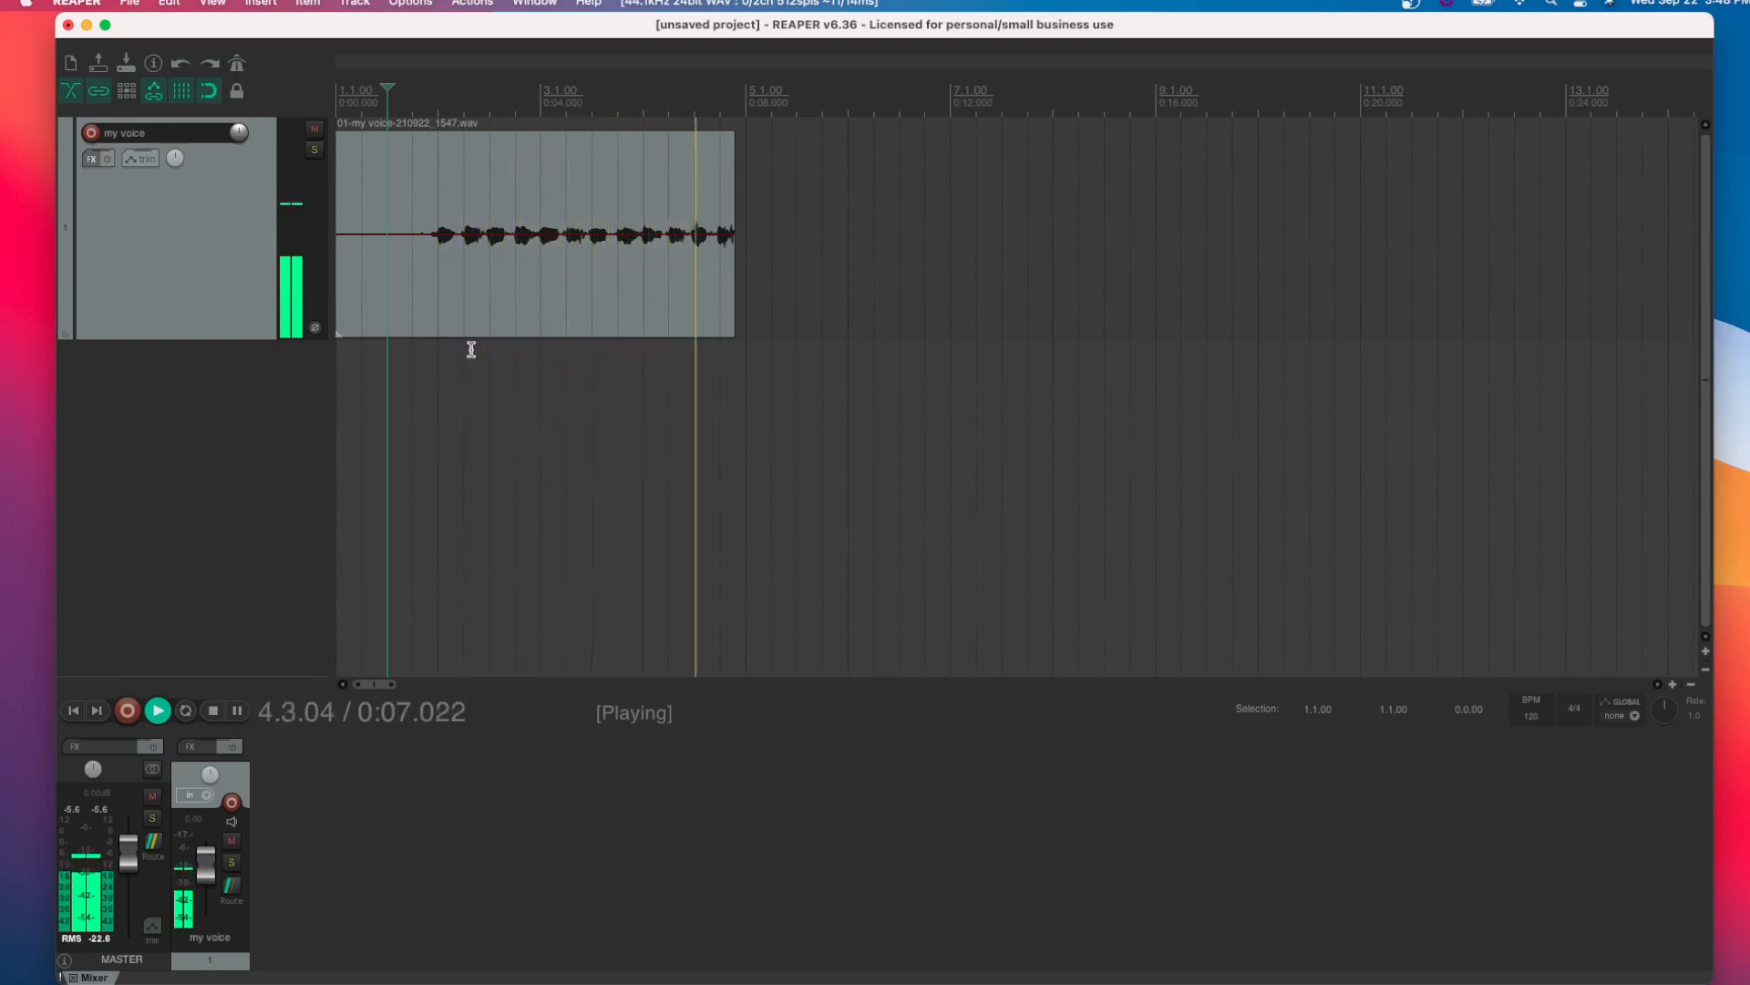
{"action": "key", "text": "space"}
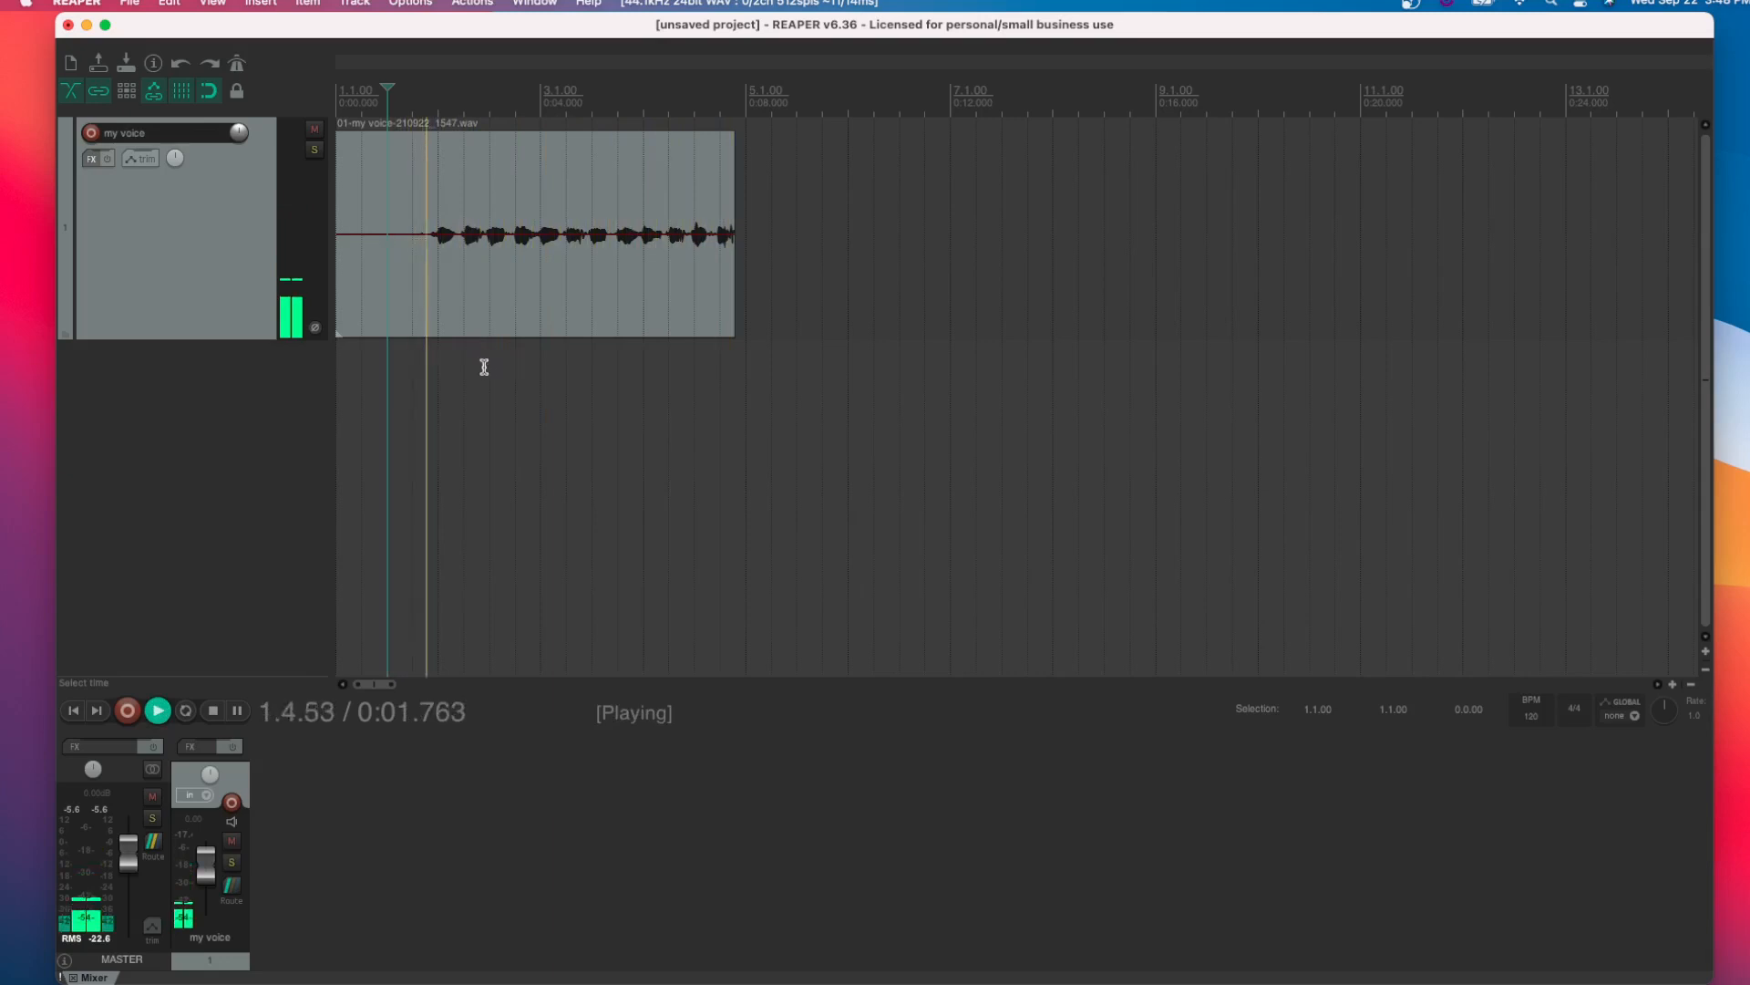
{"action": "key", "text": "space"}
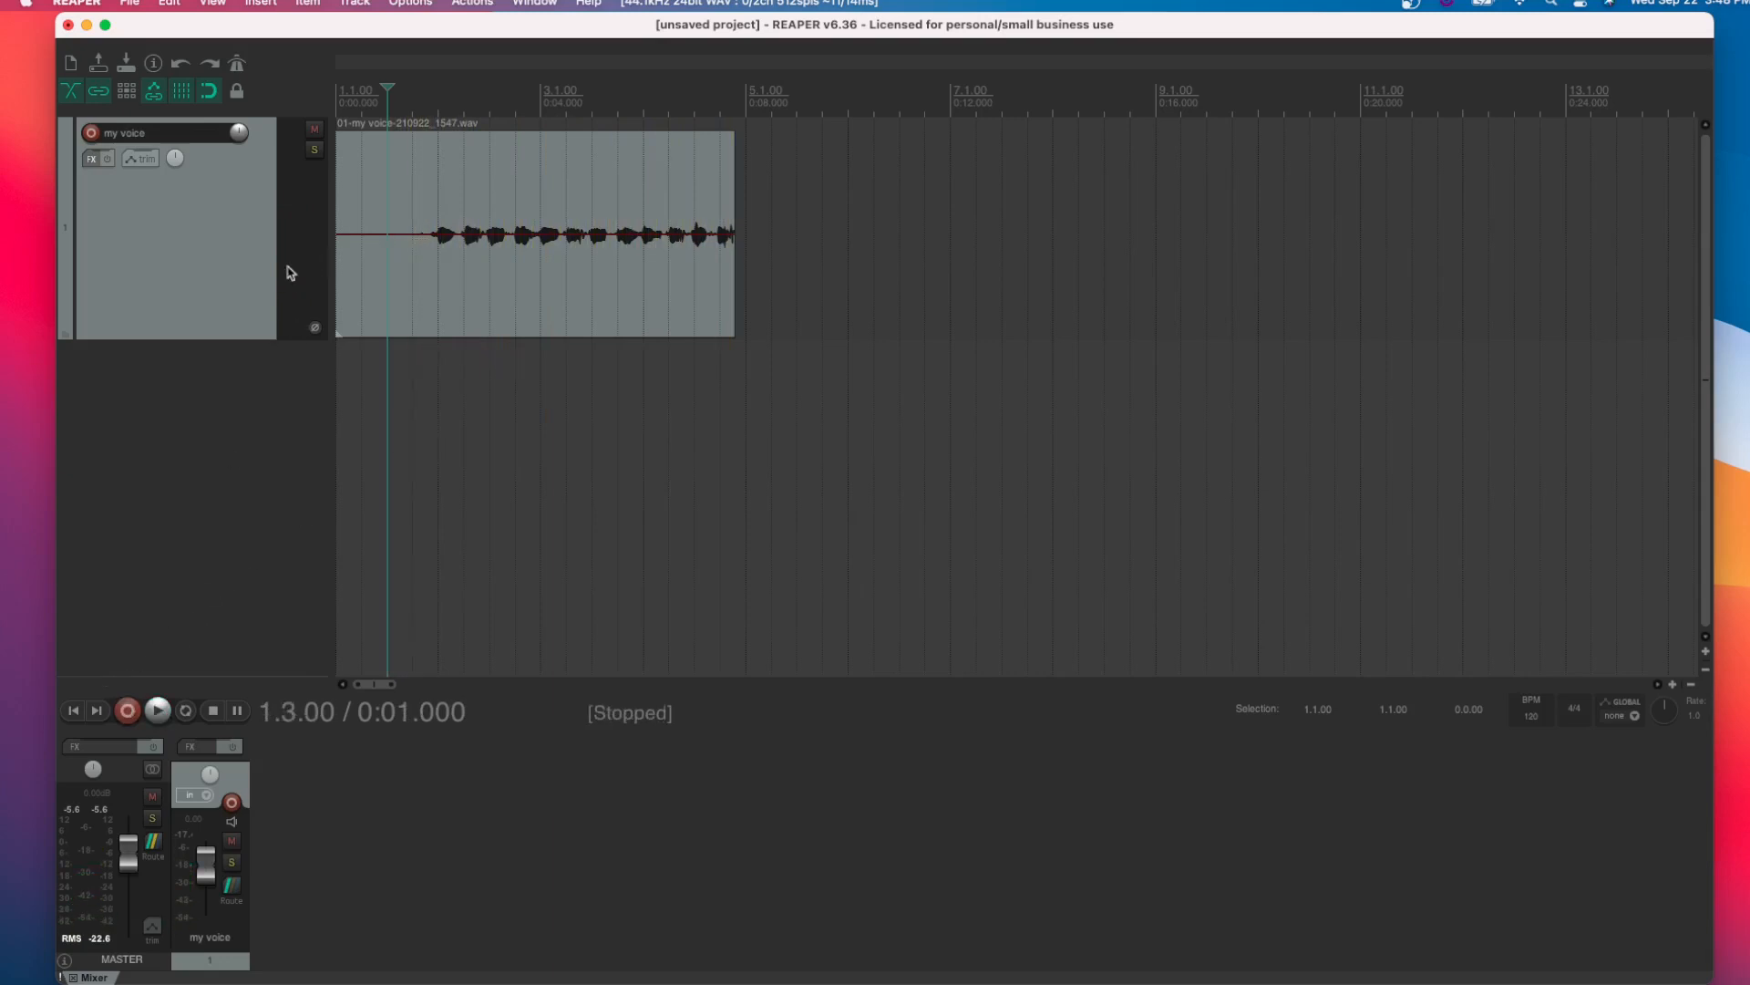